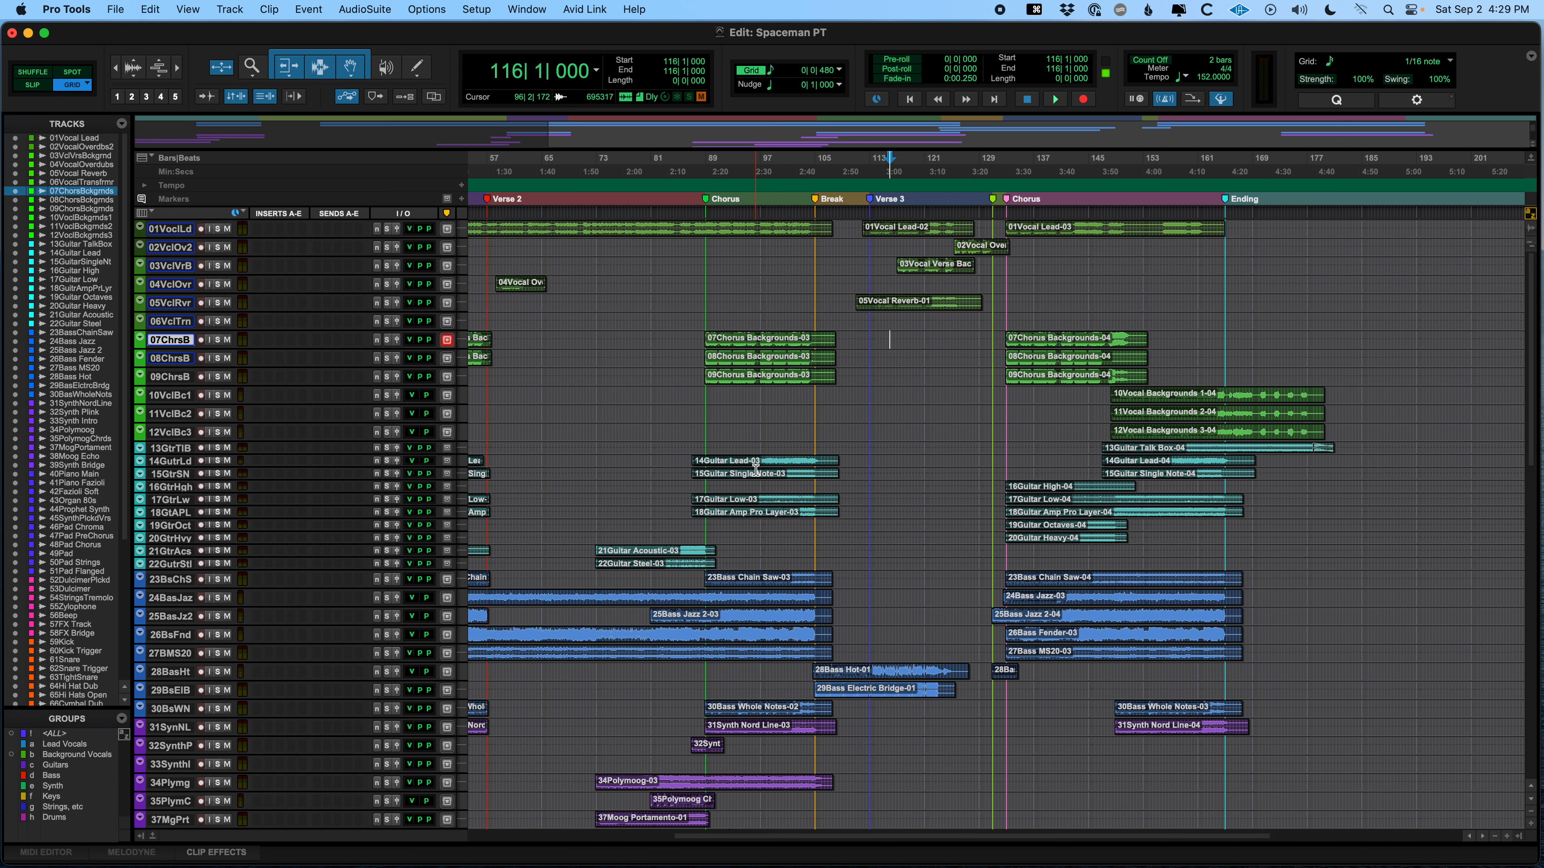
- Activate the Selector tool and try a range selection of about bars 80 to 94 on the 06 vocal track
click(327, 75)
drag(646, 319, 741, 321)
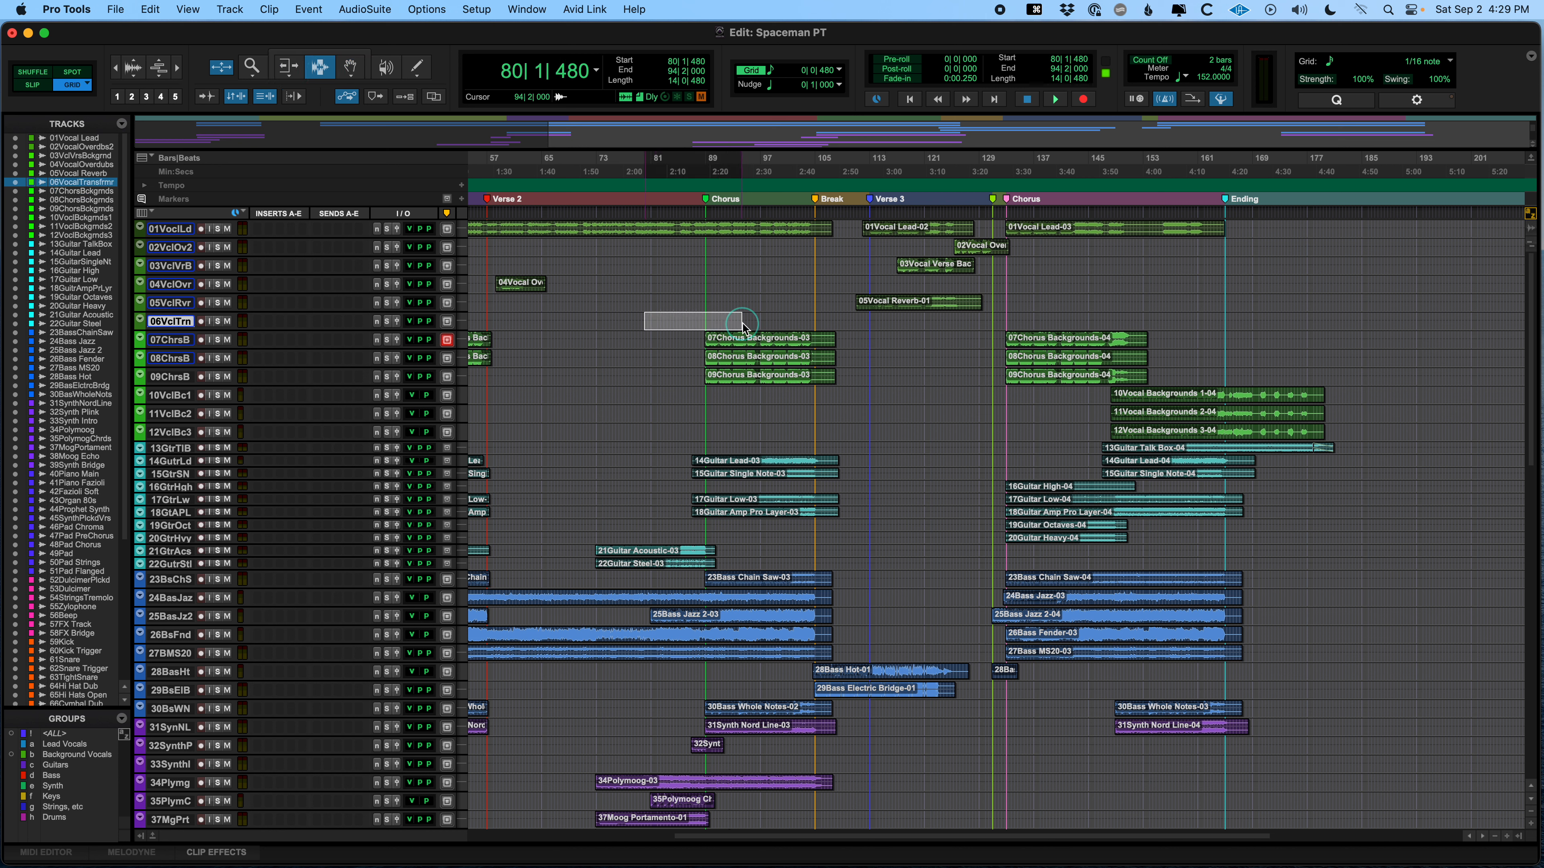
click(739, 302)
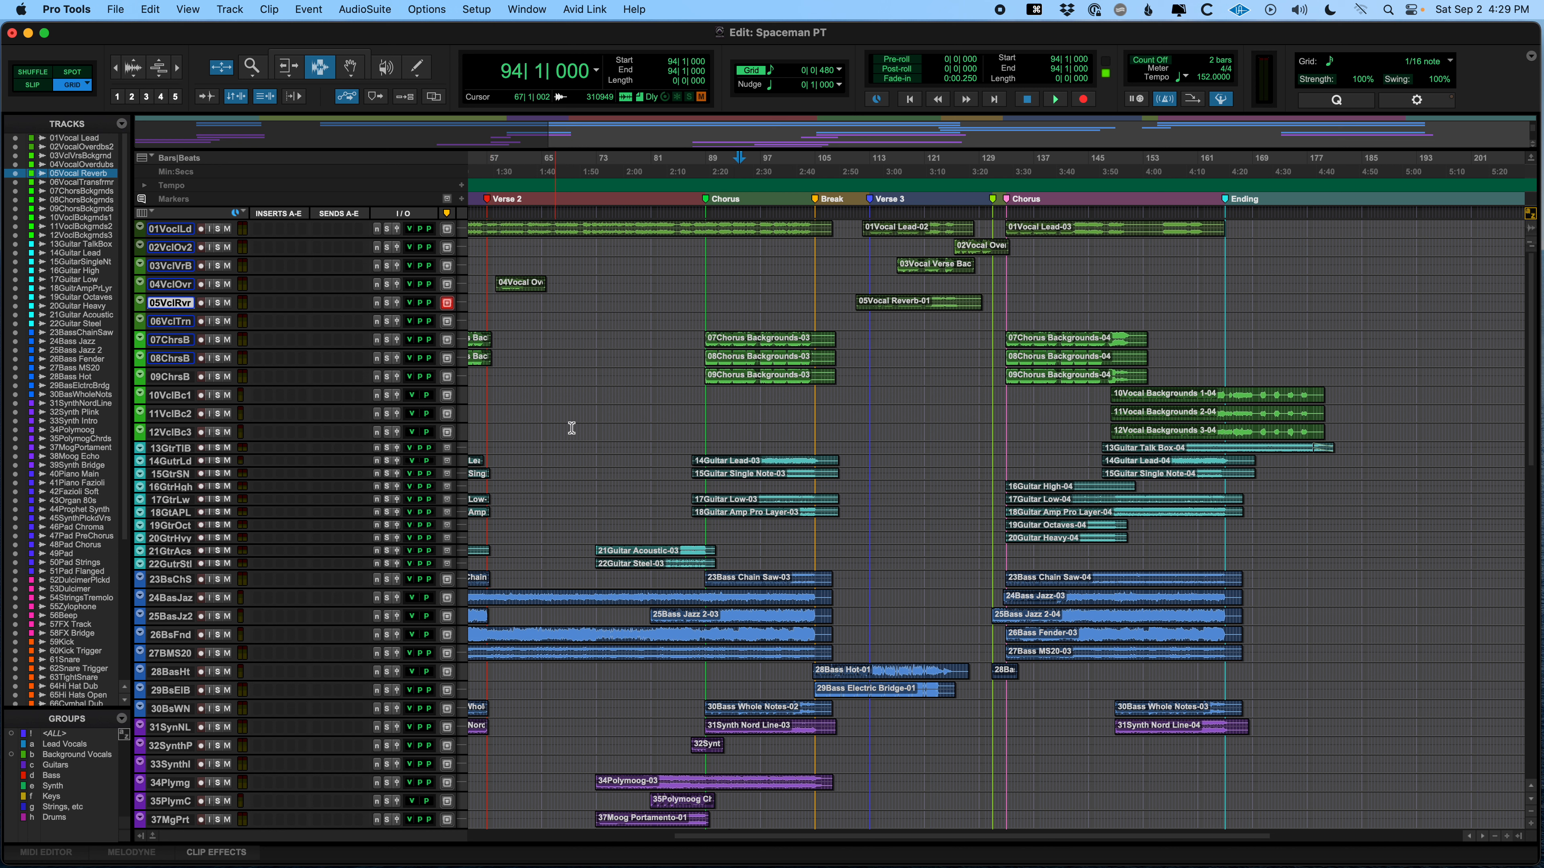
click(692, 396)
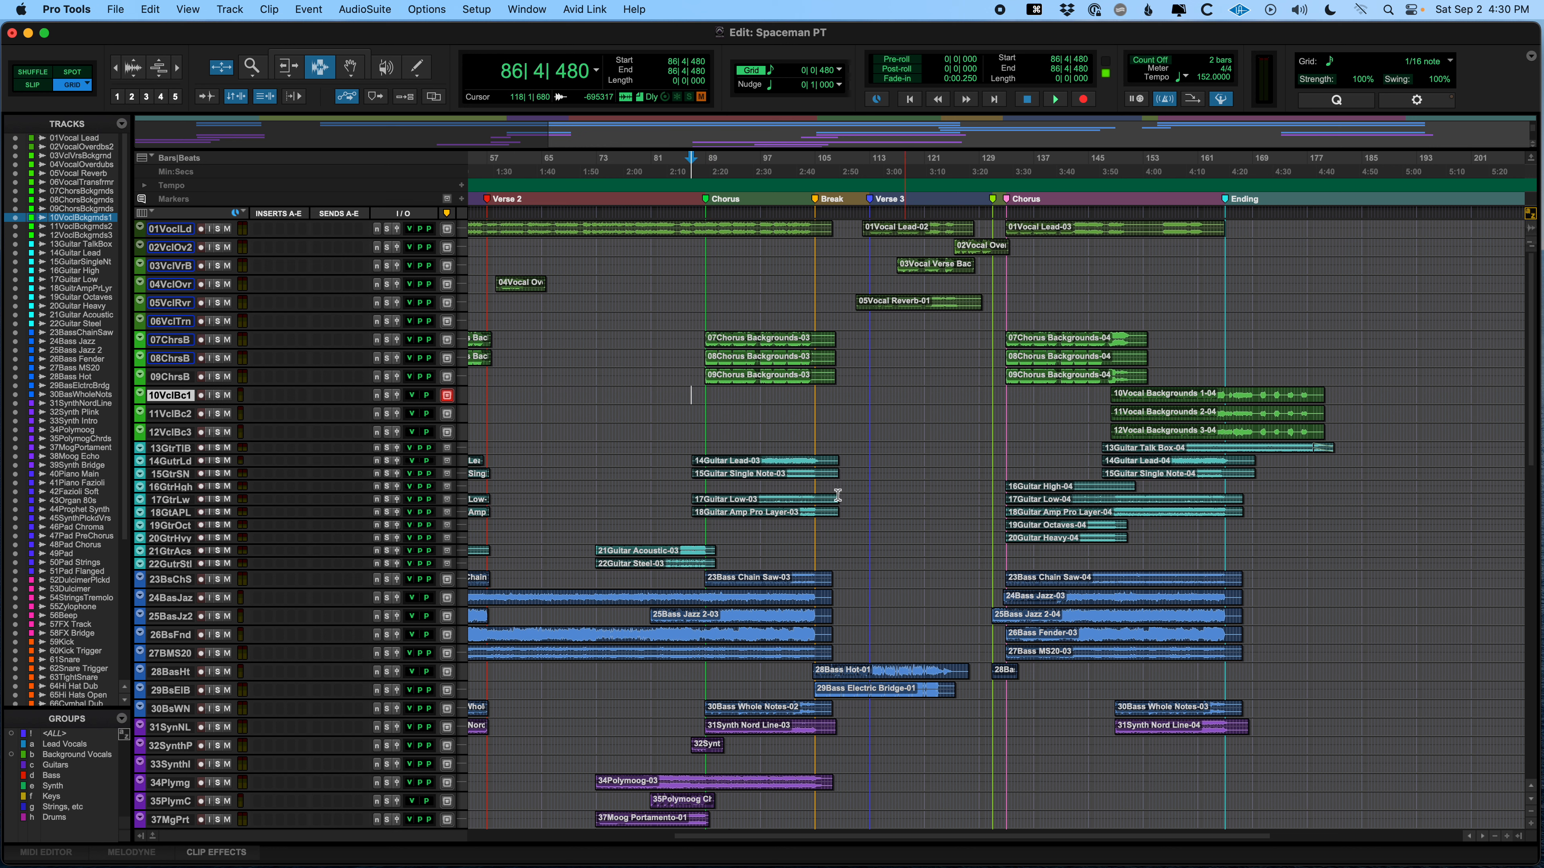
- Review the tracks down to ST MON and view the whole song from Intro to Ending on the timeline
scroll(707, 562, down, 8)
scroll(706, 562, down, 9)
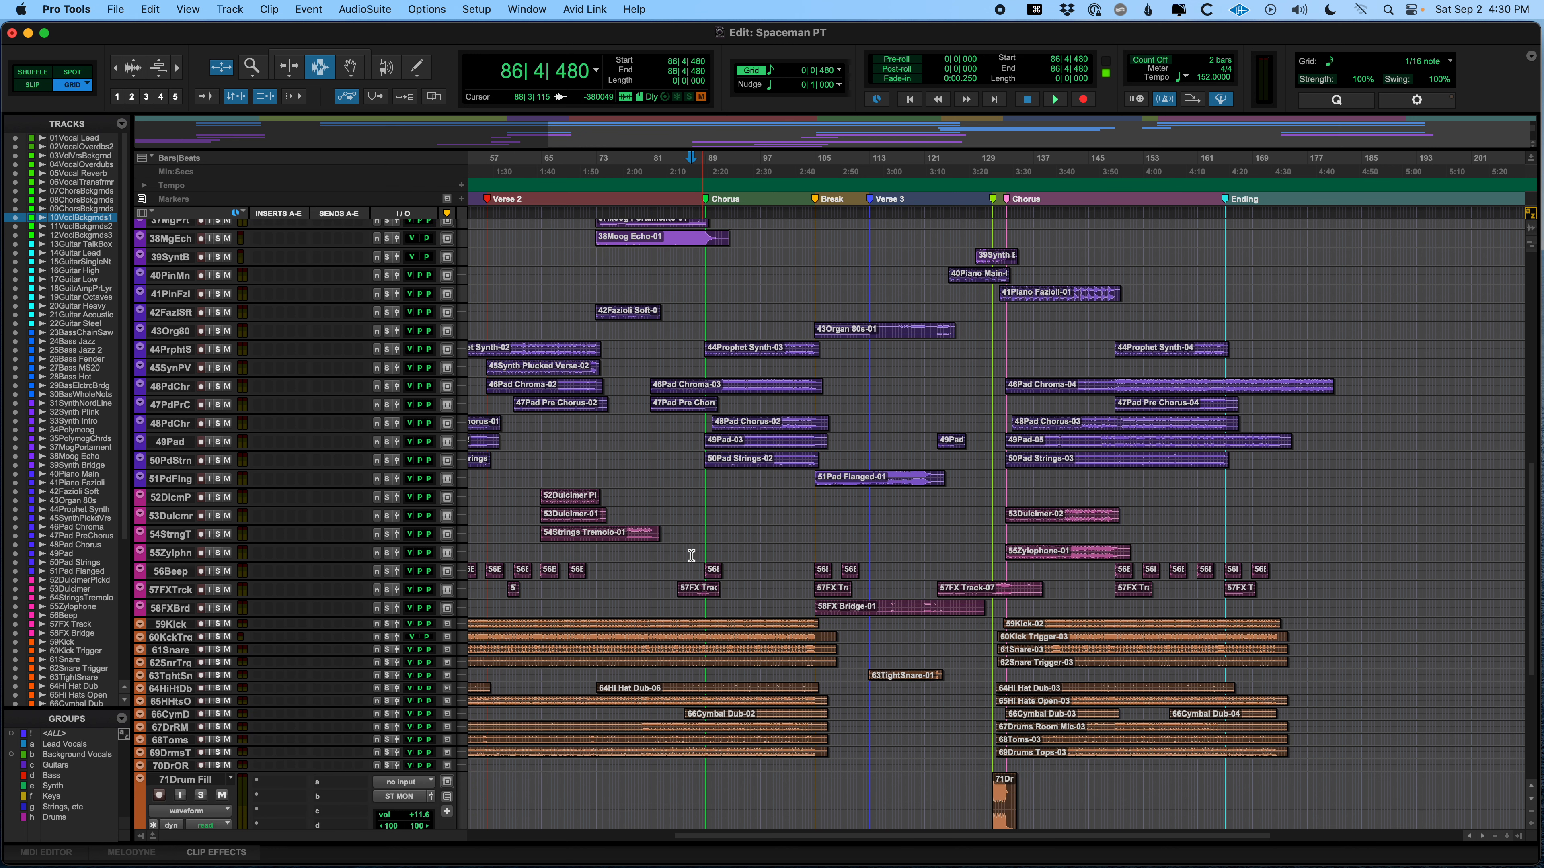
scroll(698, 632, down, 8)
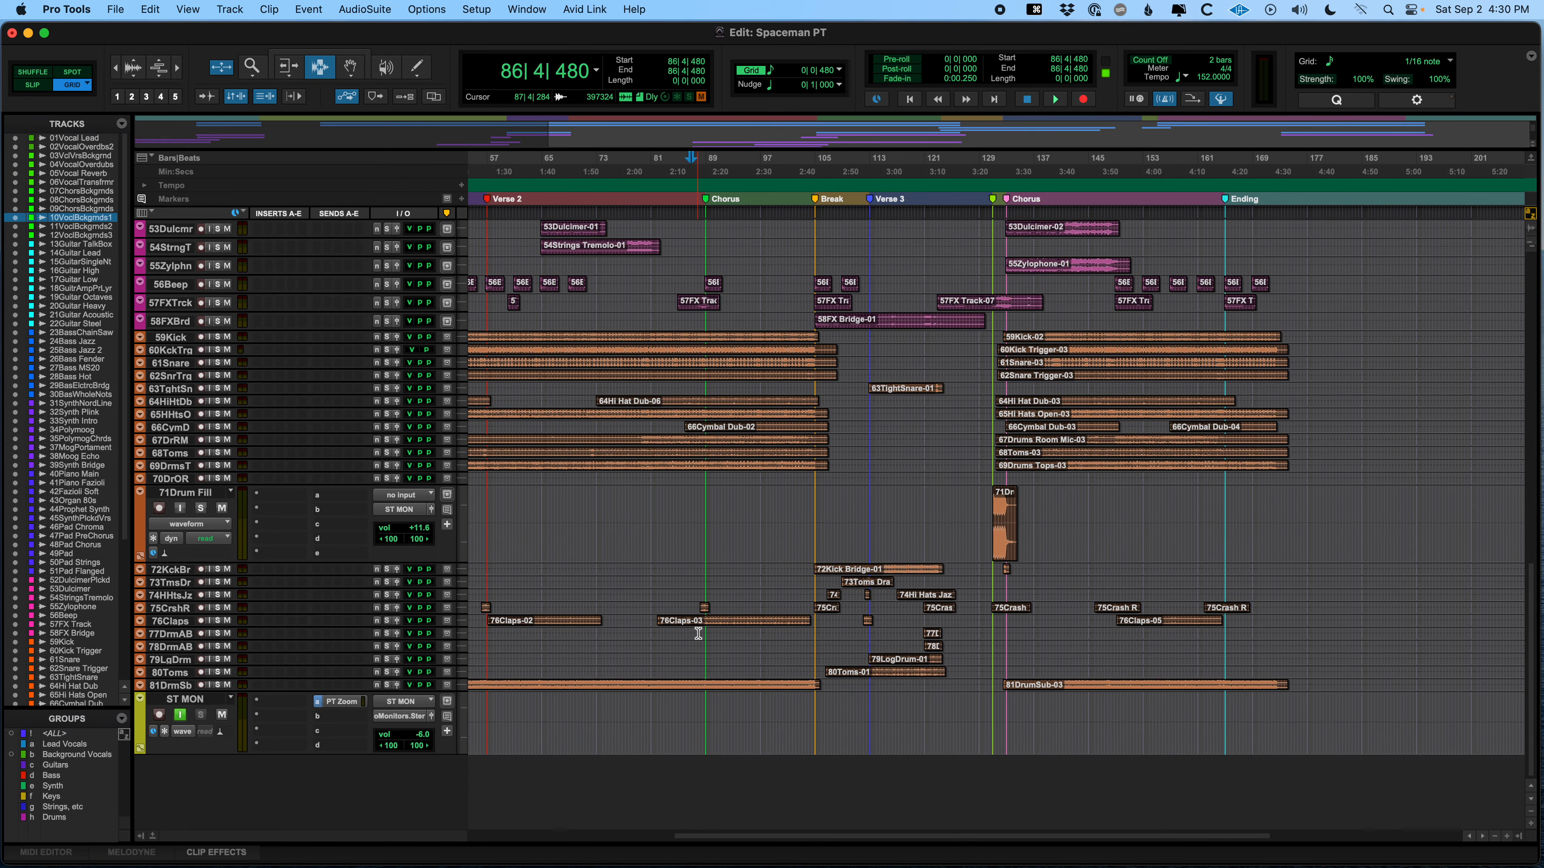
scroll(698, 634, up, 15)
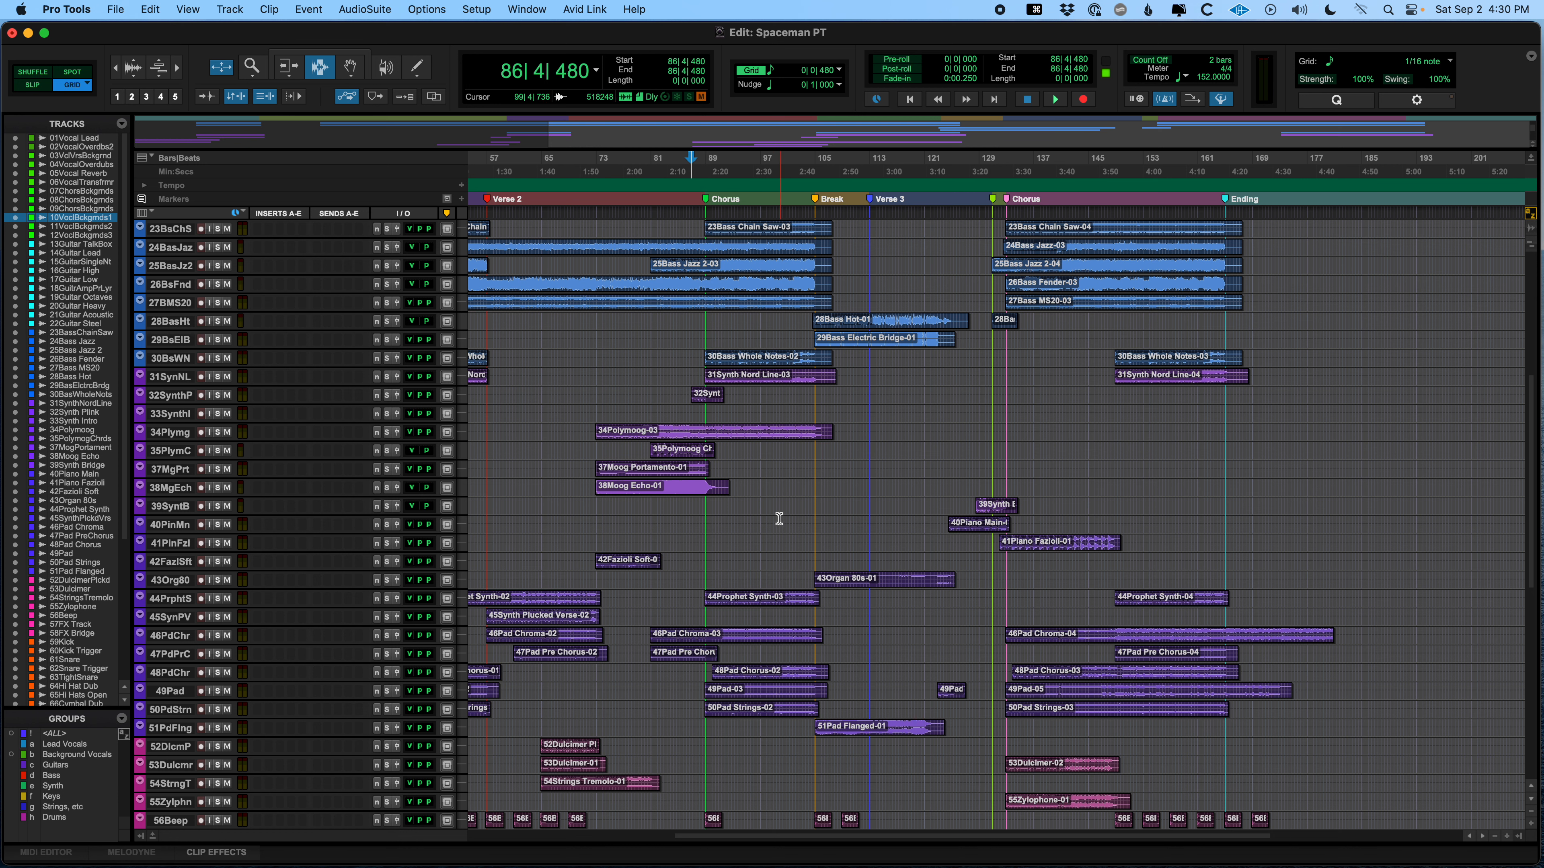
click(771, 508)
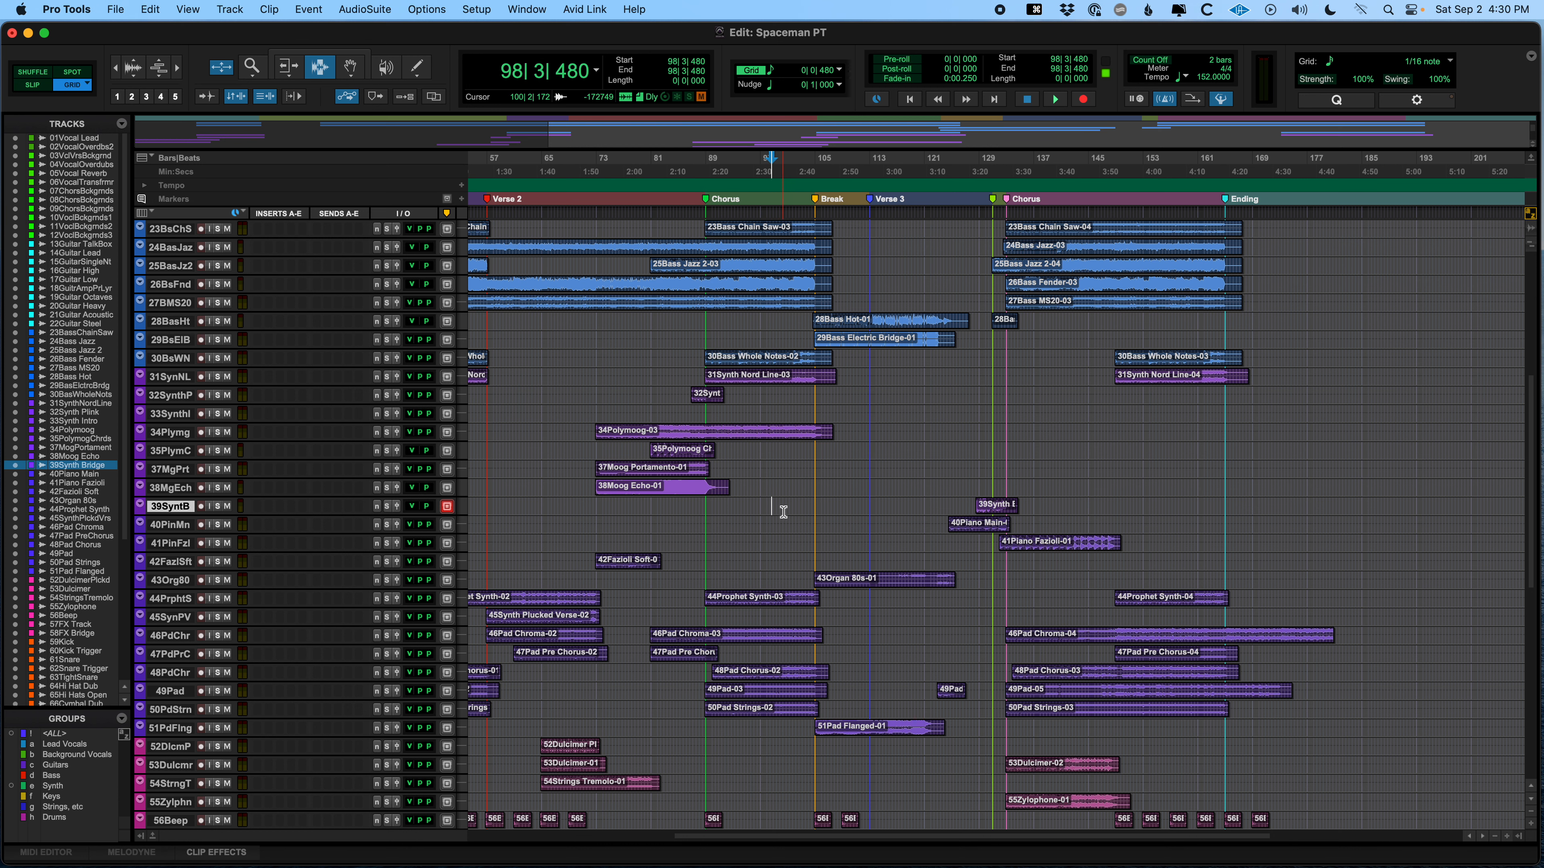
key(r)
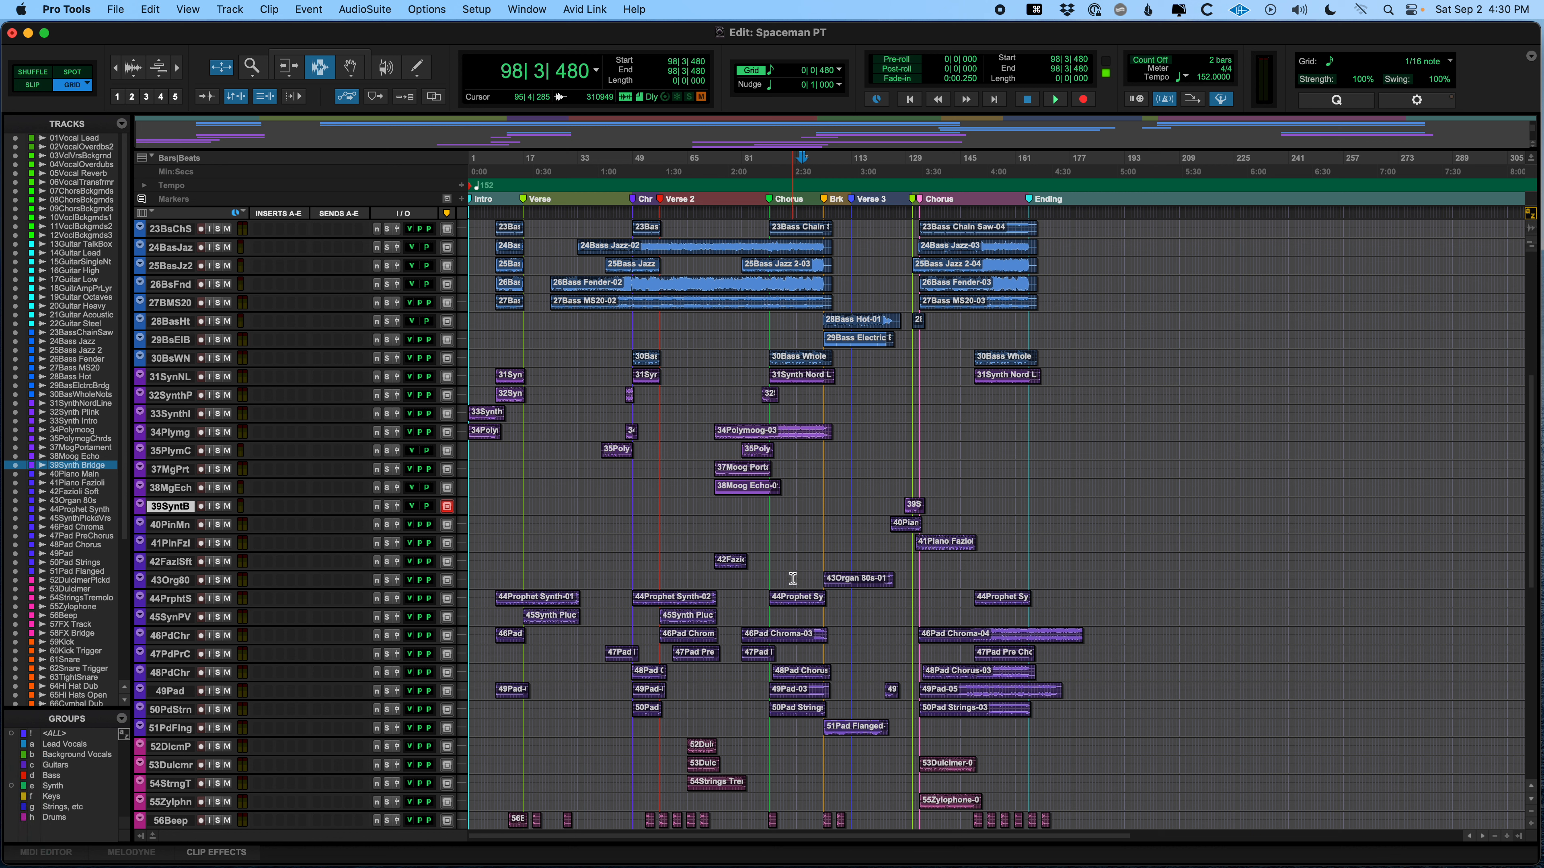
click(673, 520)
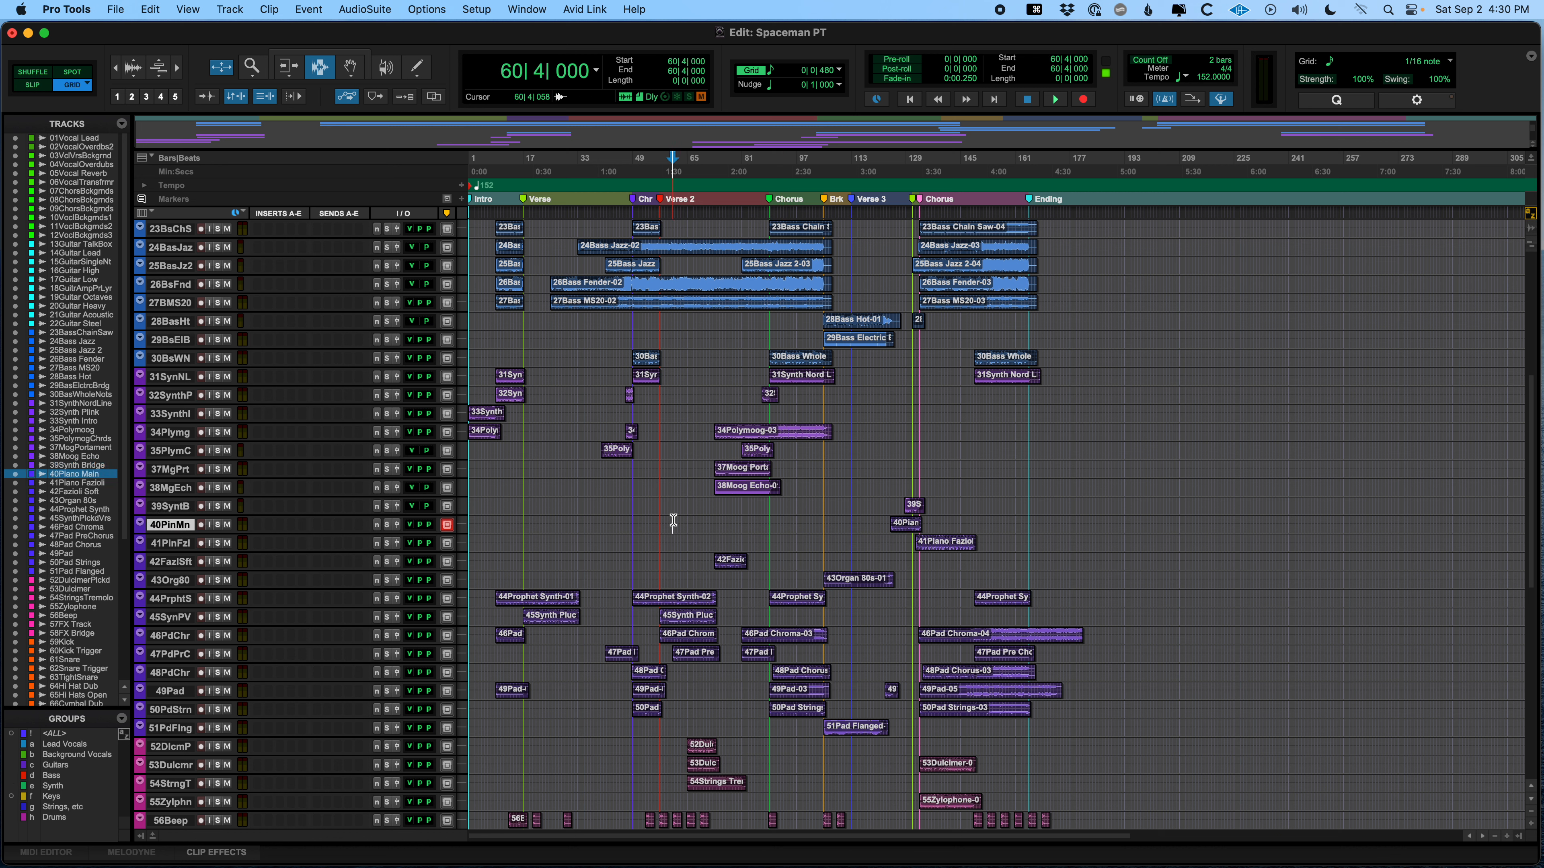
- Zoom the timeline in two levels around bar 60 and back out to an overview from Intro through Verse 3
click(1034, 10)
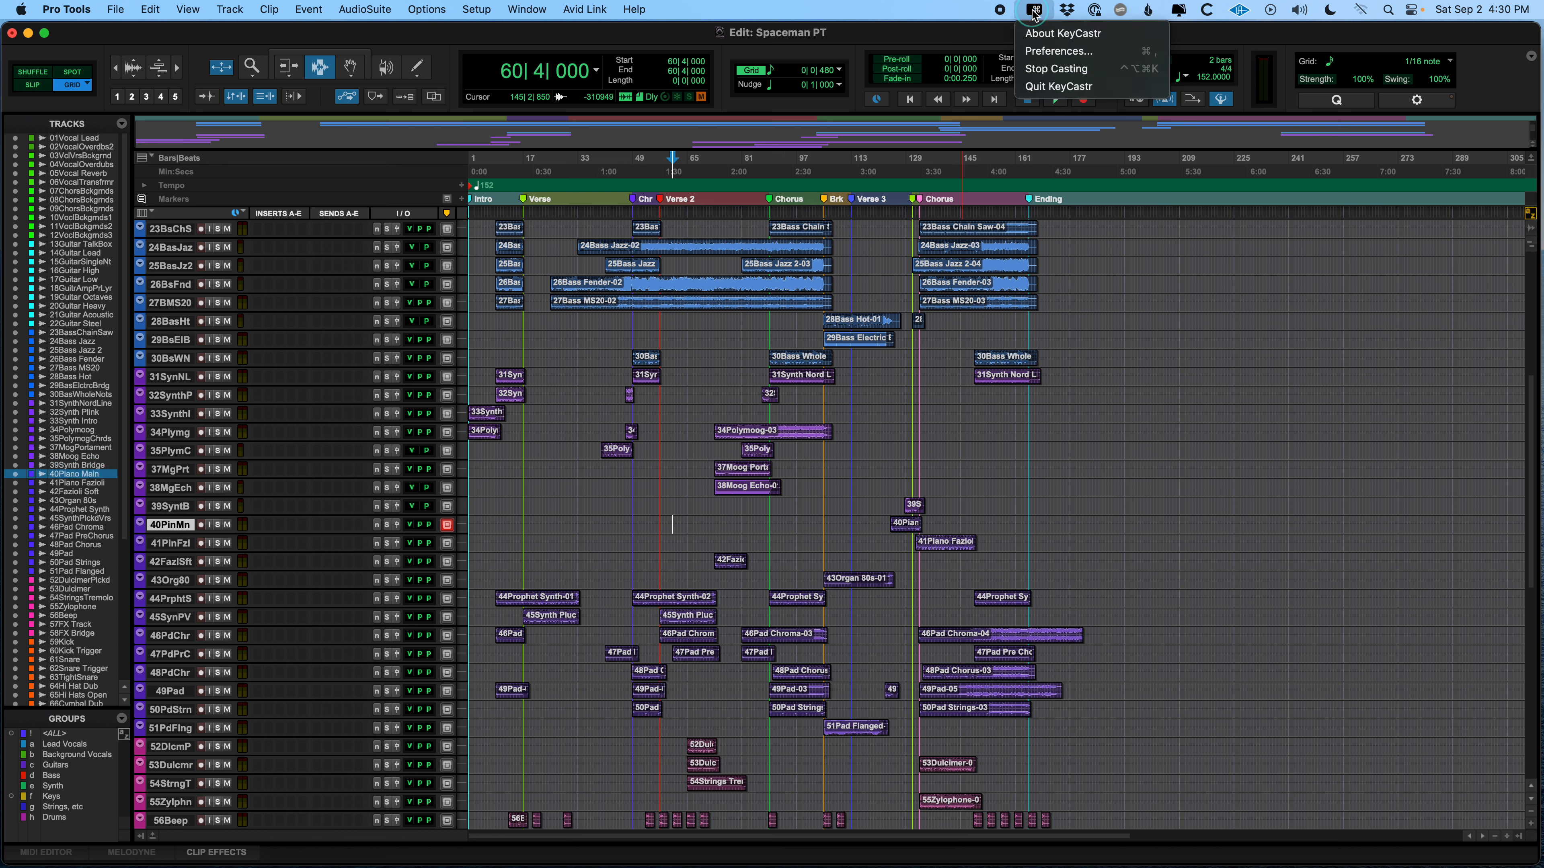
click(1034, 11)
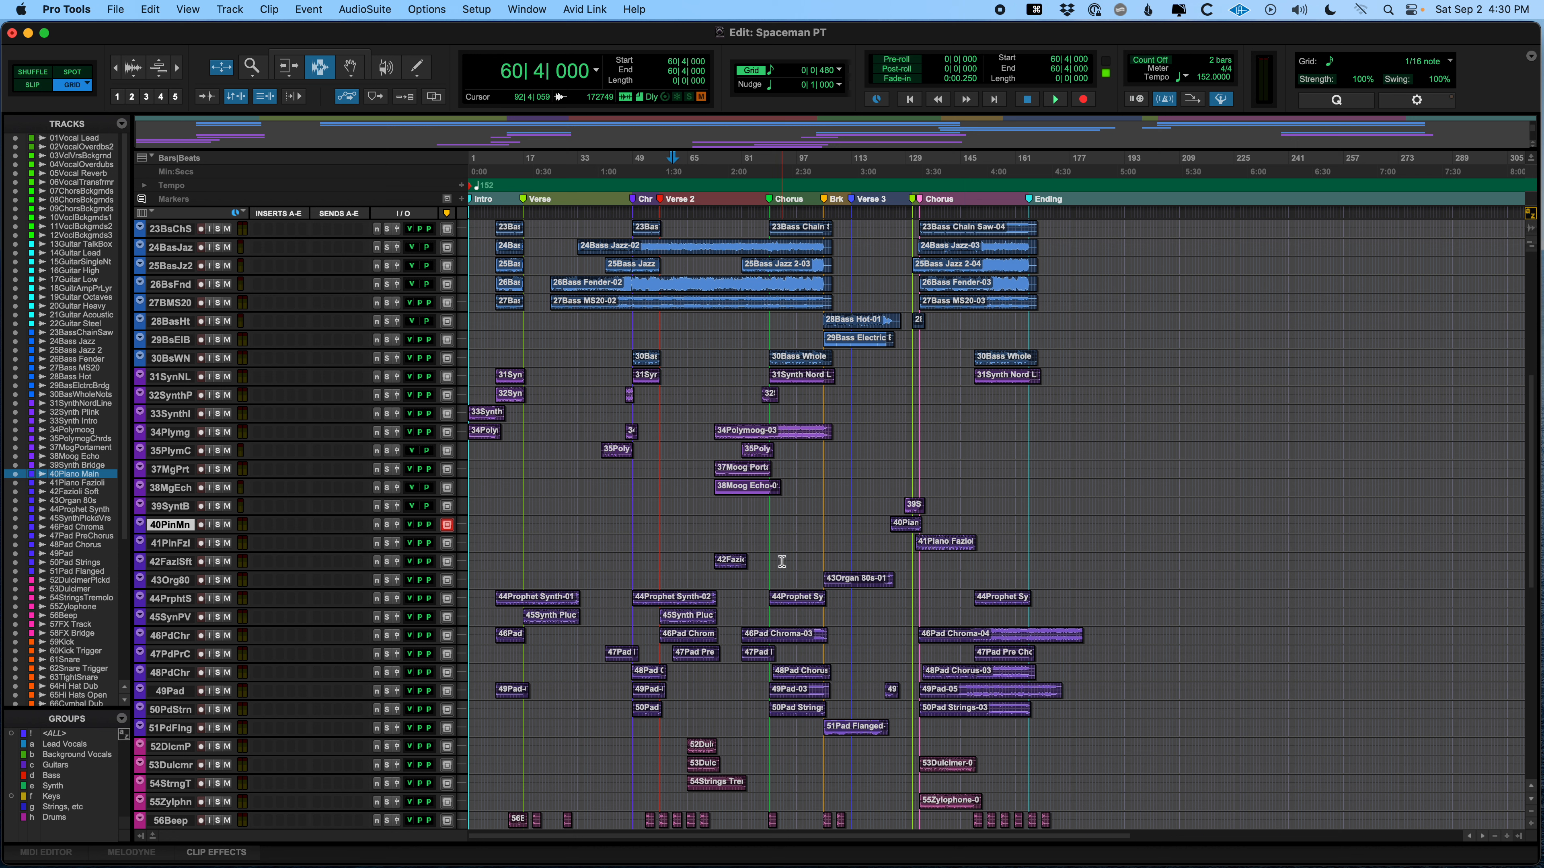
key(t)
key(t)
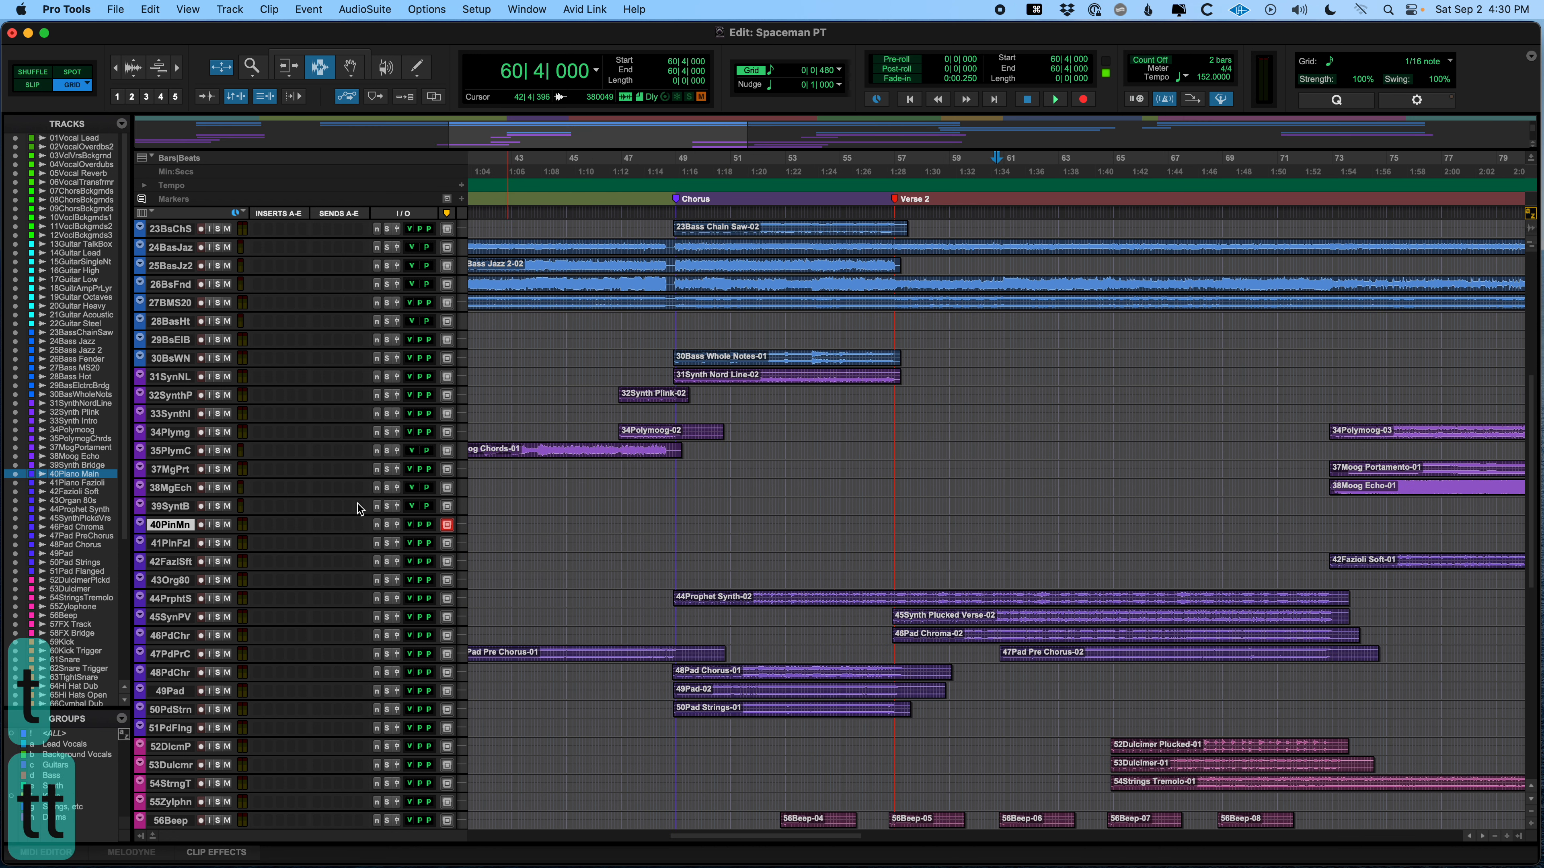
key(r)
key(r)
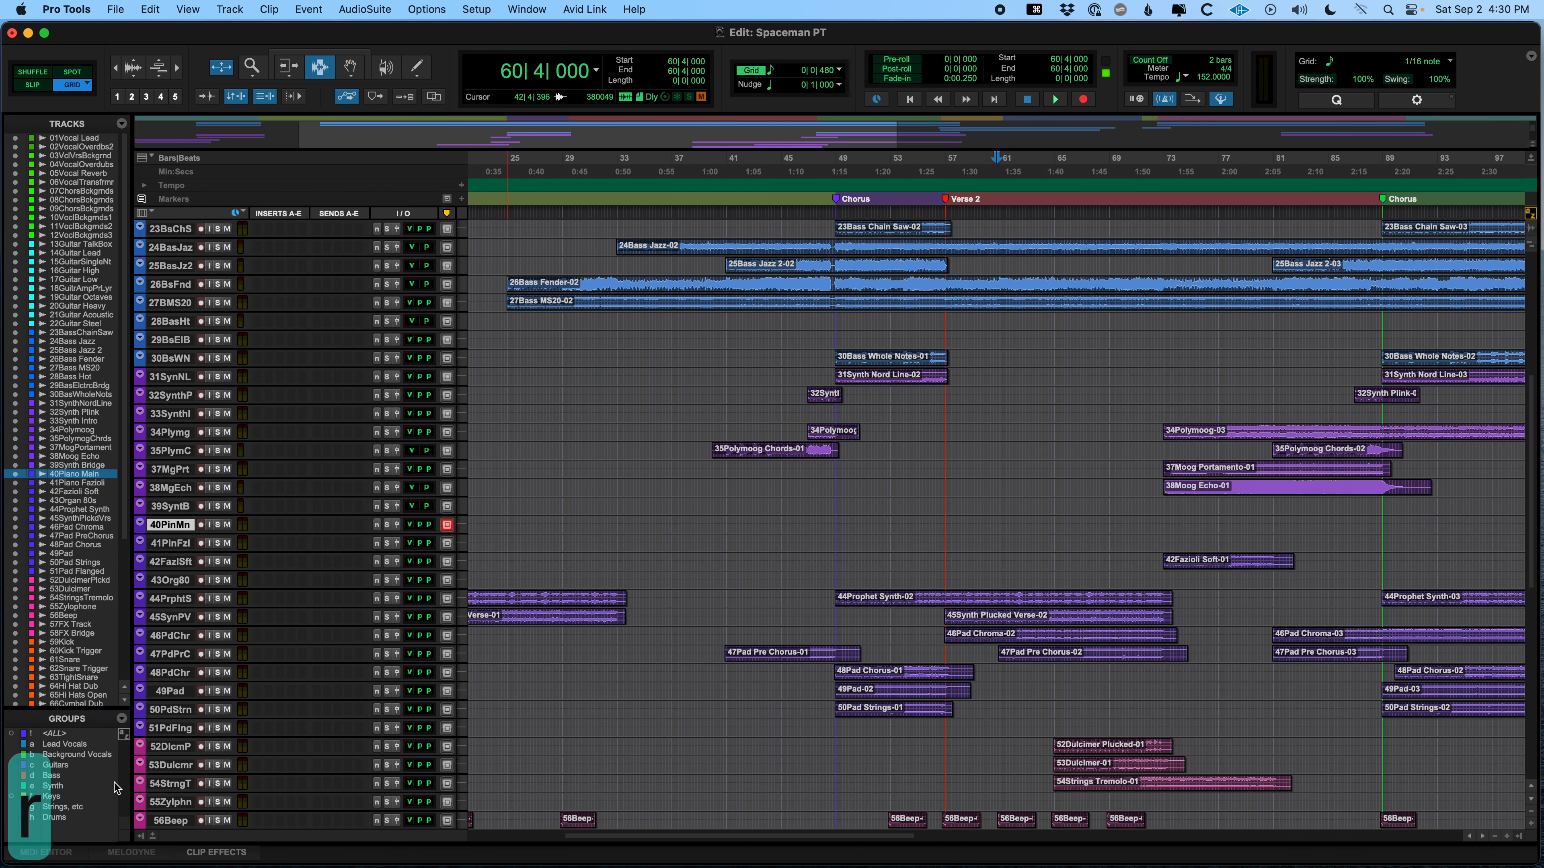
click(888, 486)
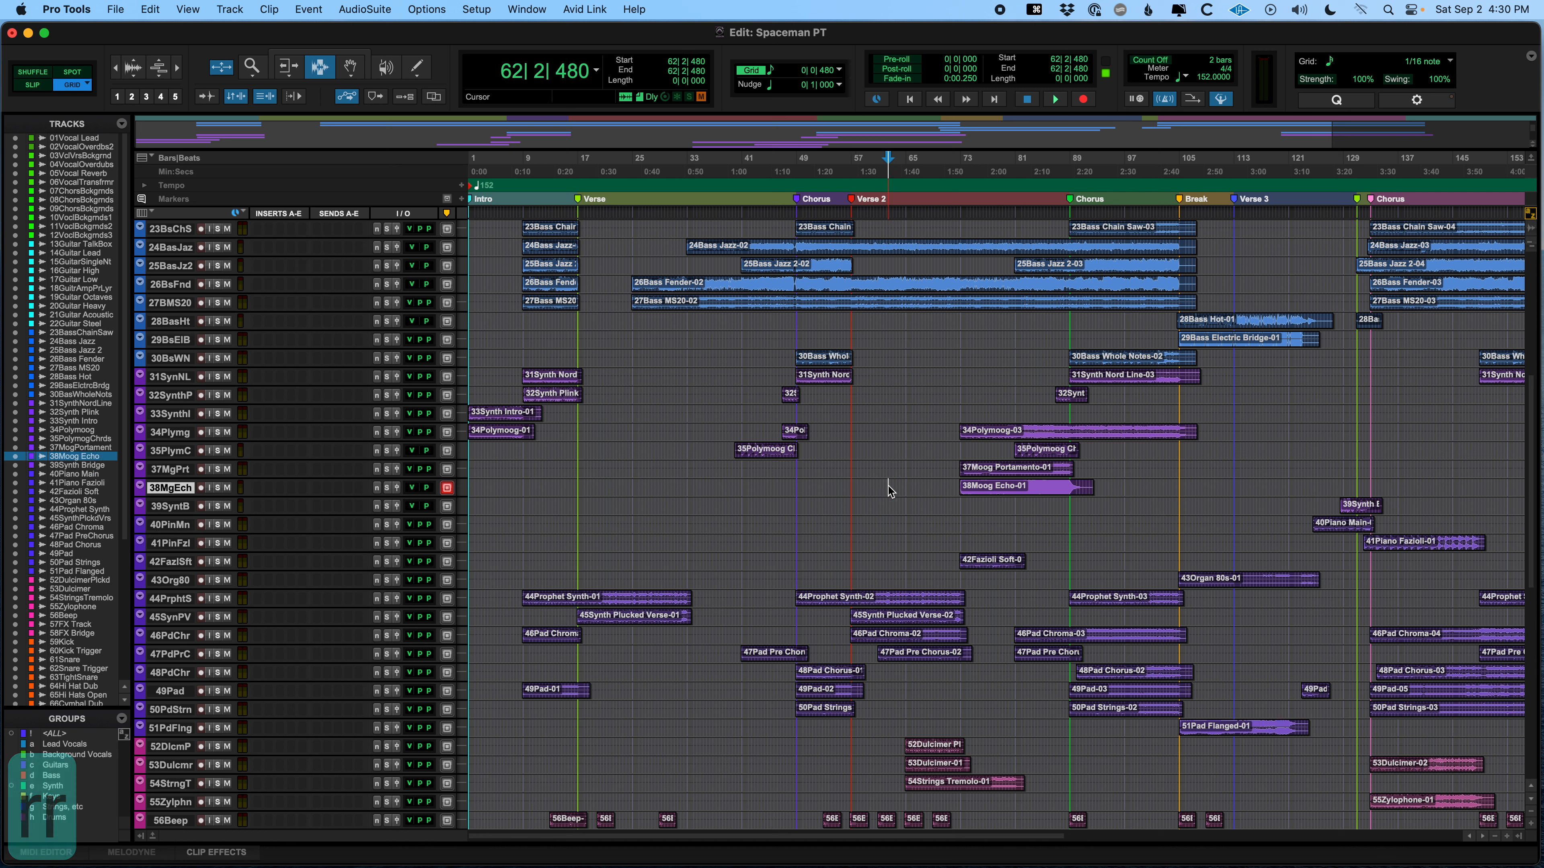
- Select the empty range from about bar 43 to bar 67 on the 38 Moog Echo track and copy it
drag(760, 485, 925, 487)
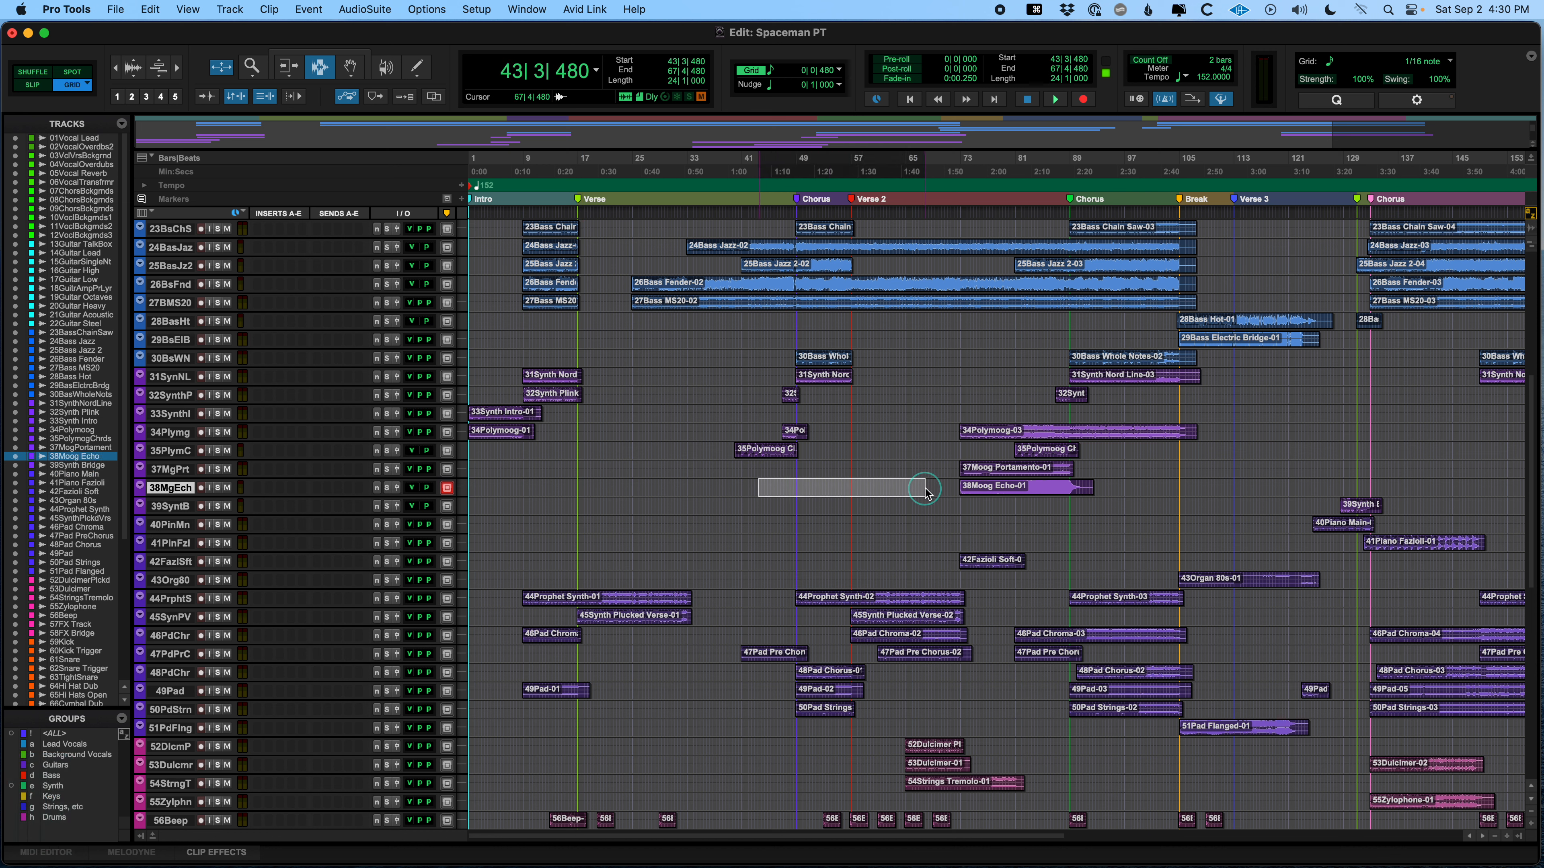
key(super+c)
key(super+c)
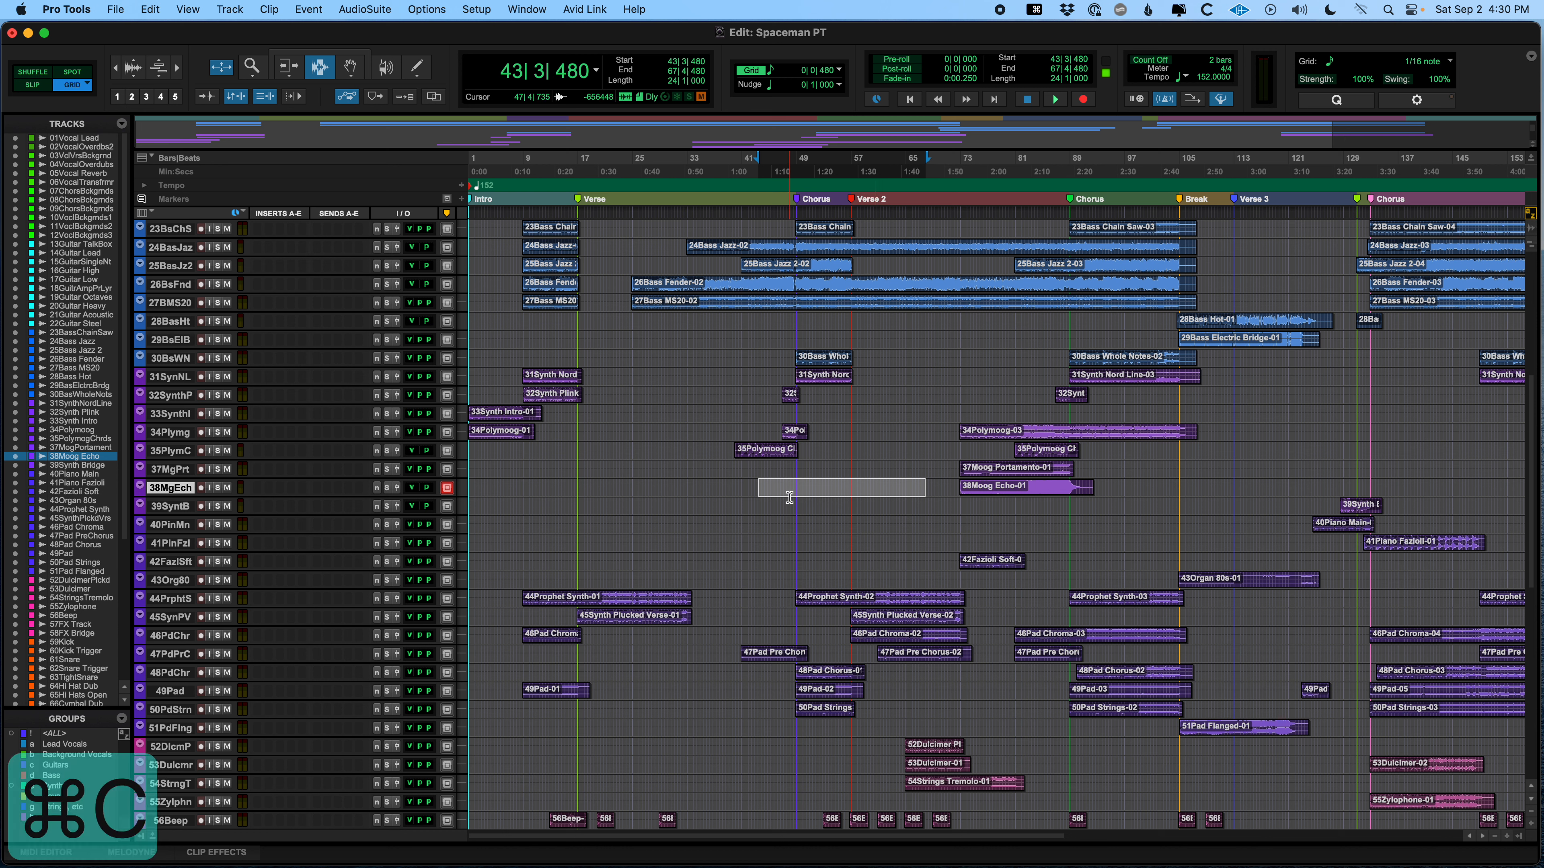
key(alt+c)
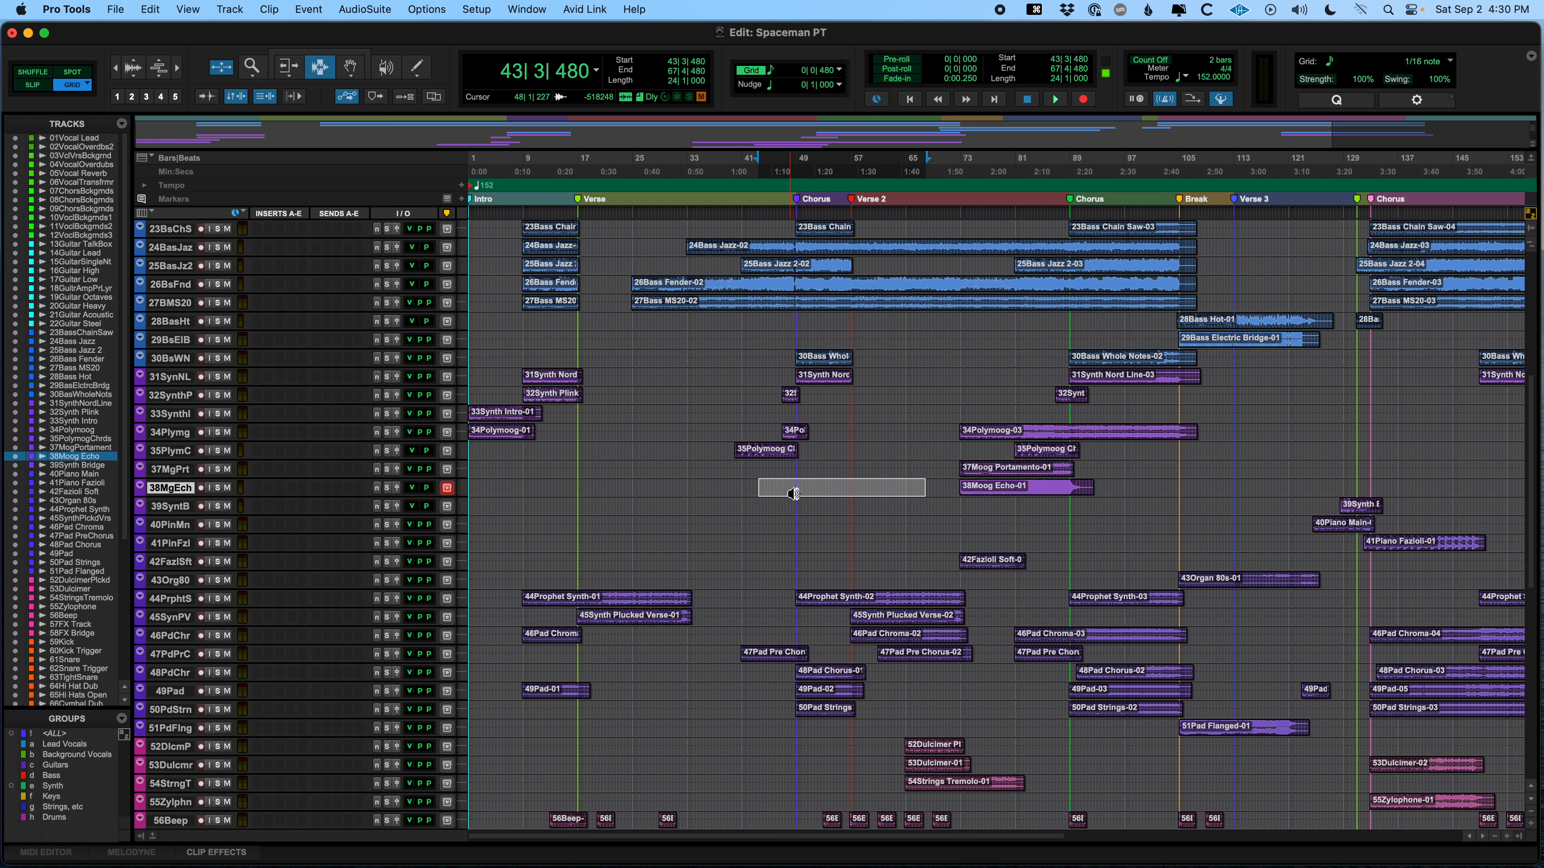
key(ctrl+c)
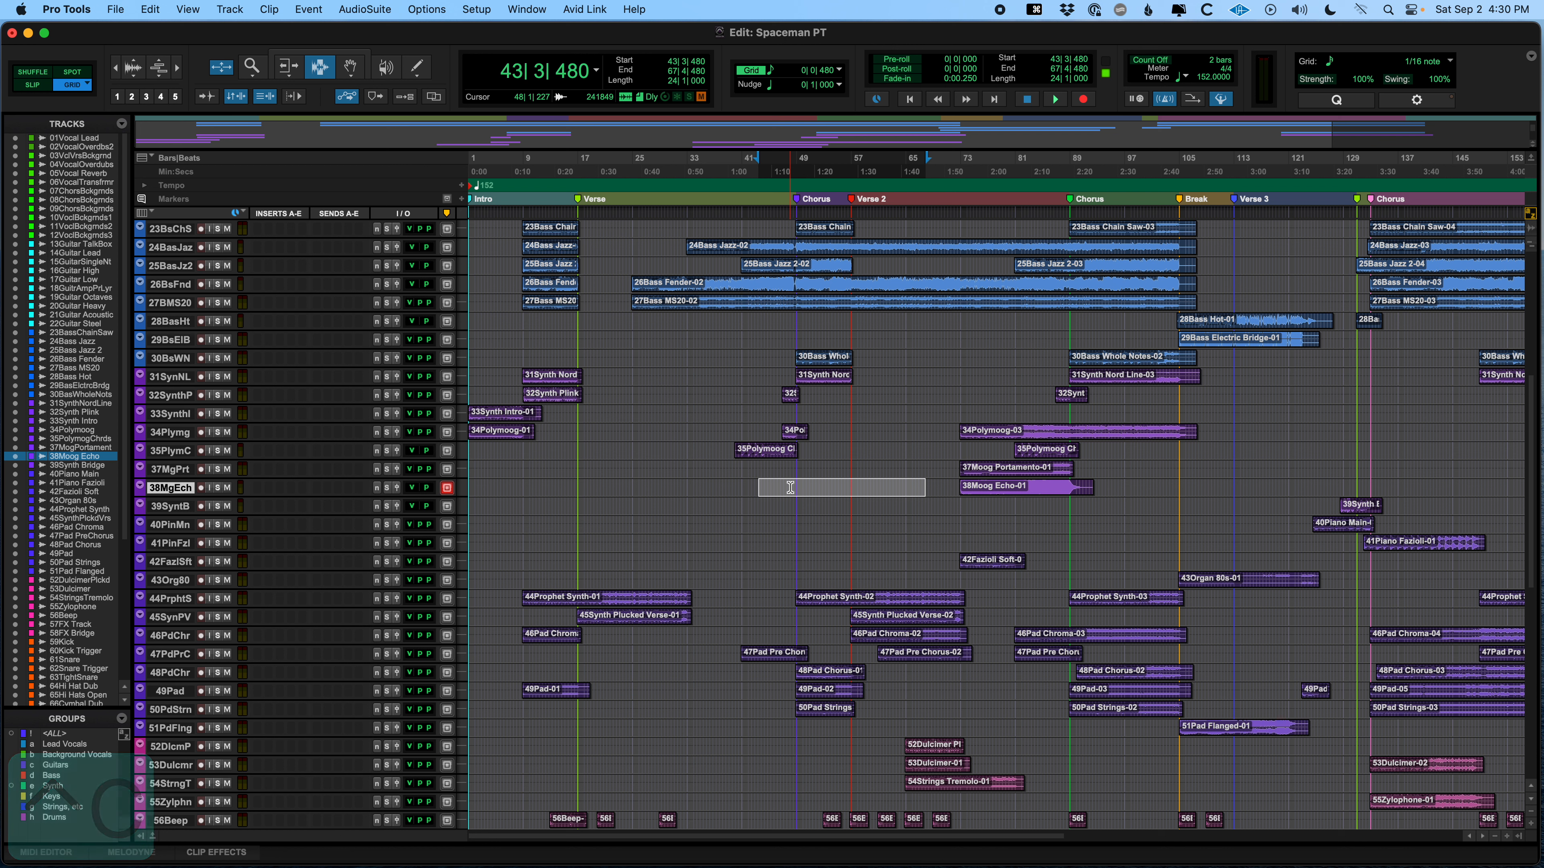
- Try a multi-track selection of about bars 29 to 40 across tracks 38 to 42 and clear it
click(790, 490)
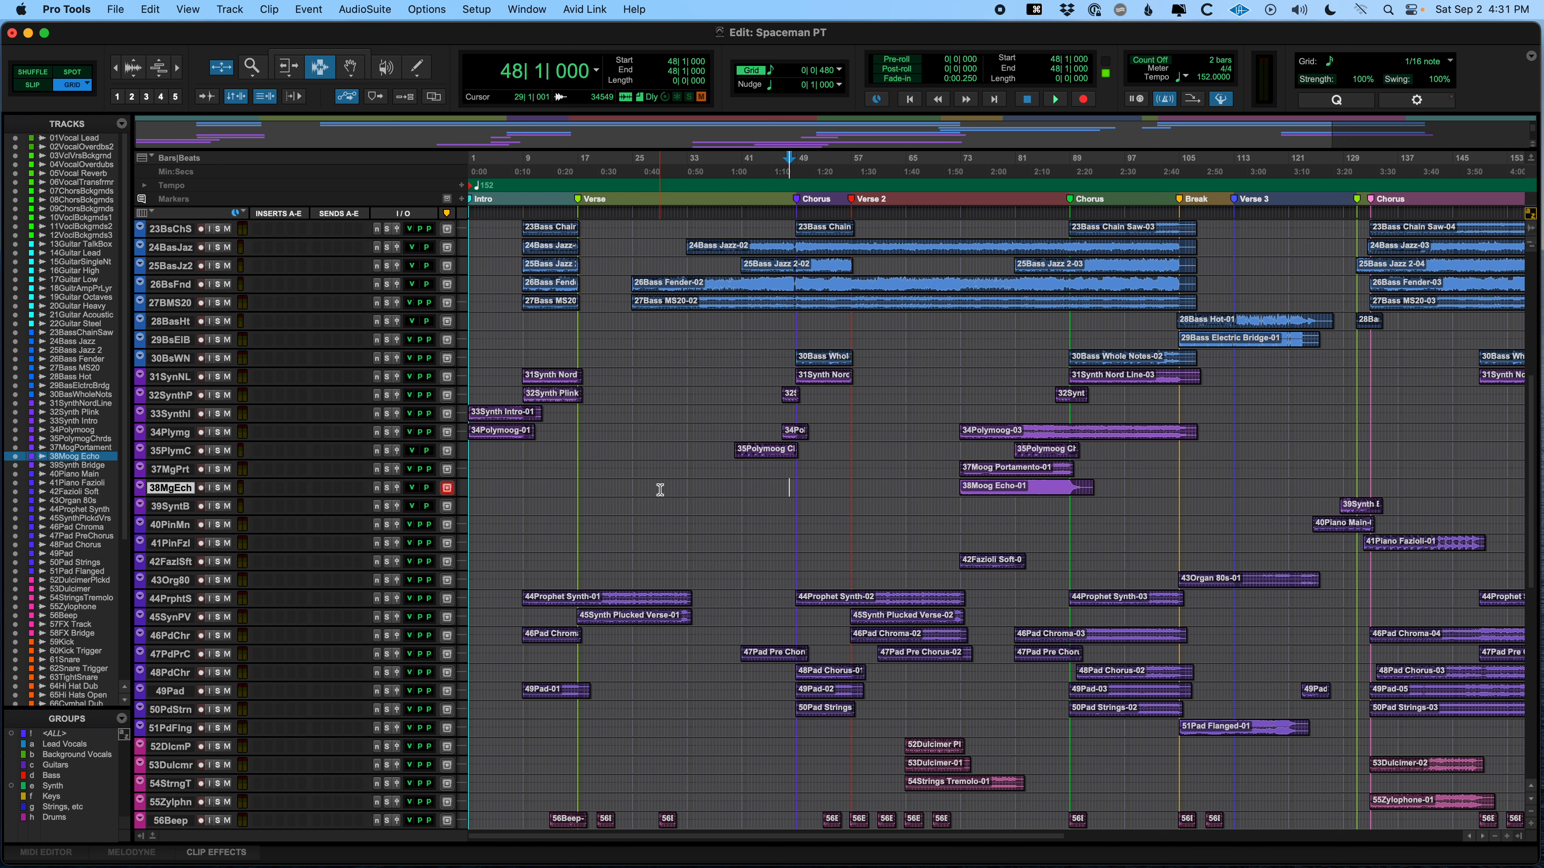
drag(658, 488, 735, 563)
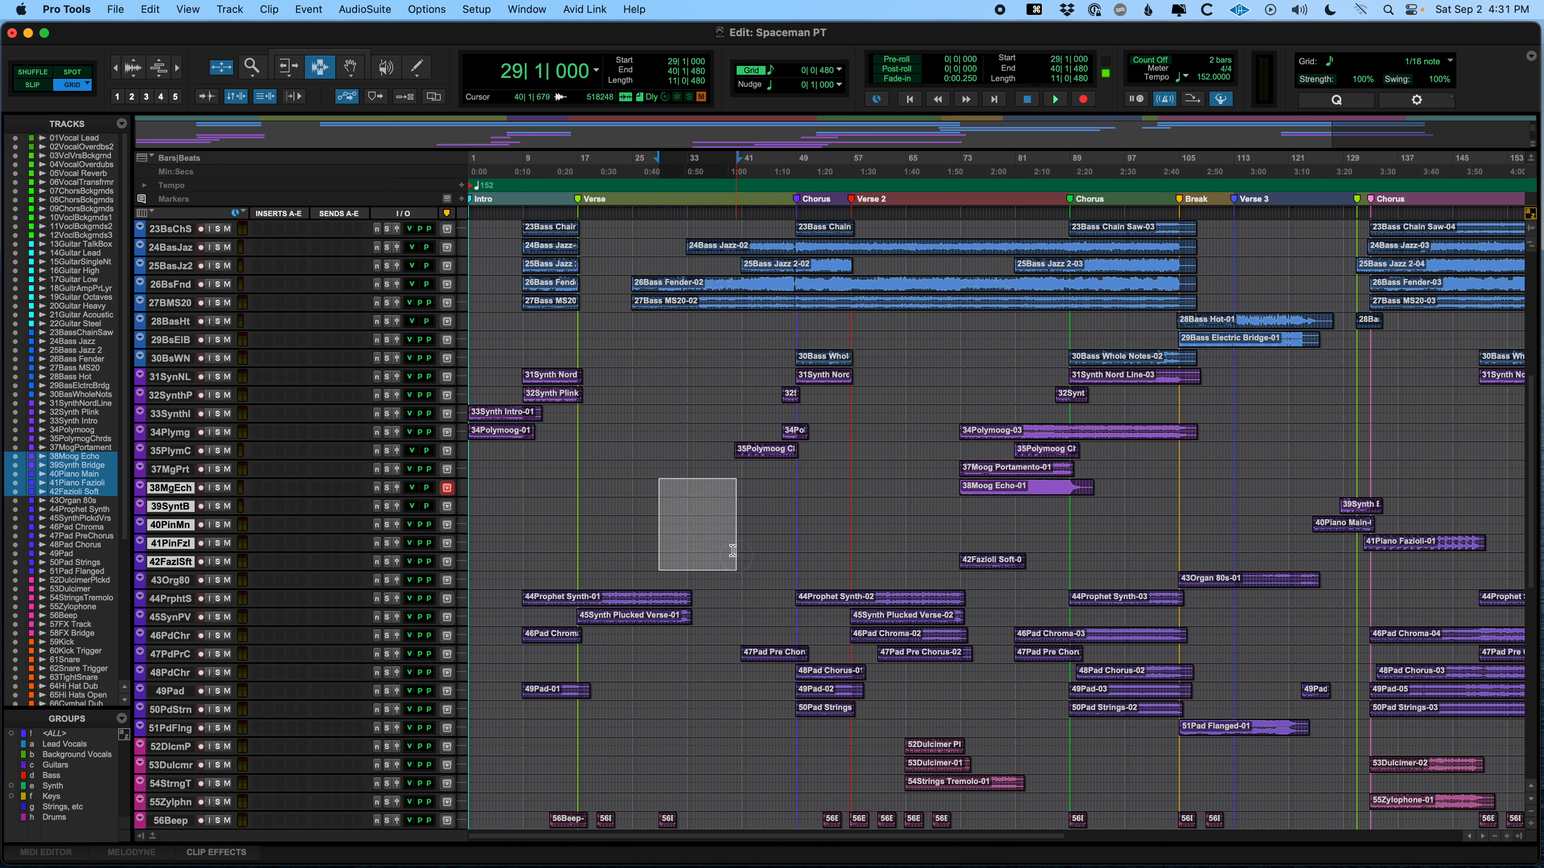
click(679, 488)
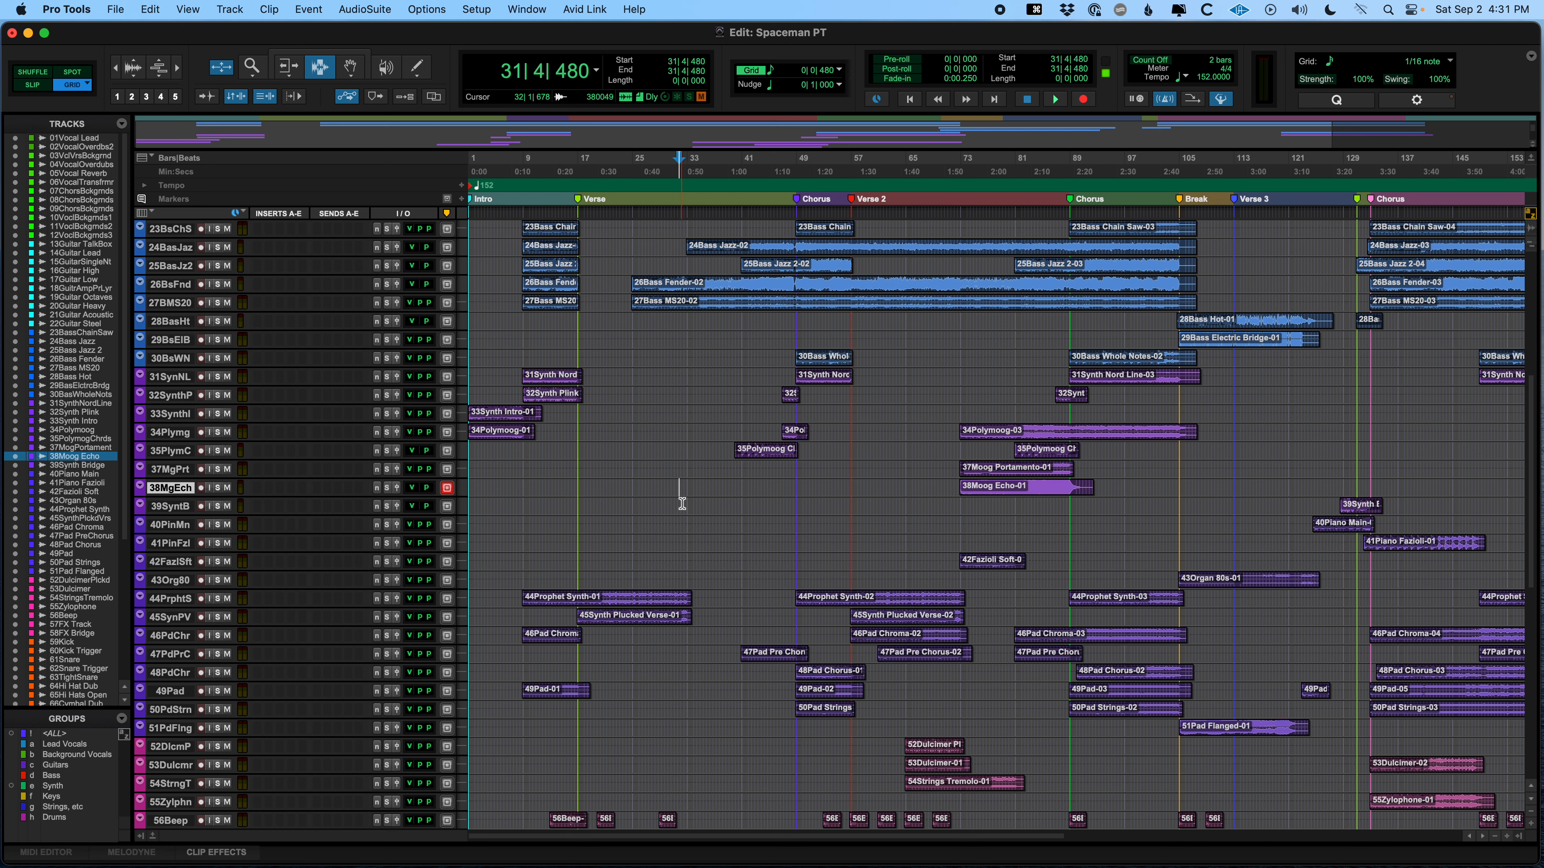
- Place the edit cursor at bar 64 on the 17 Guitar Low track and save the current session
scroll(854, 543, up, 5)
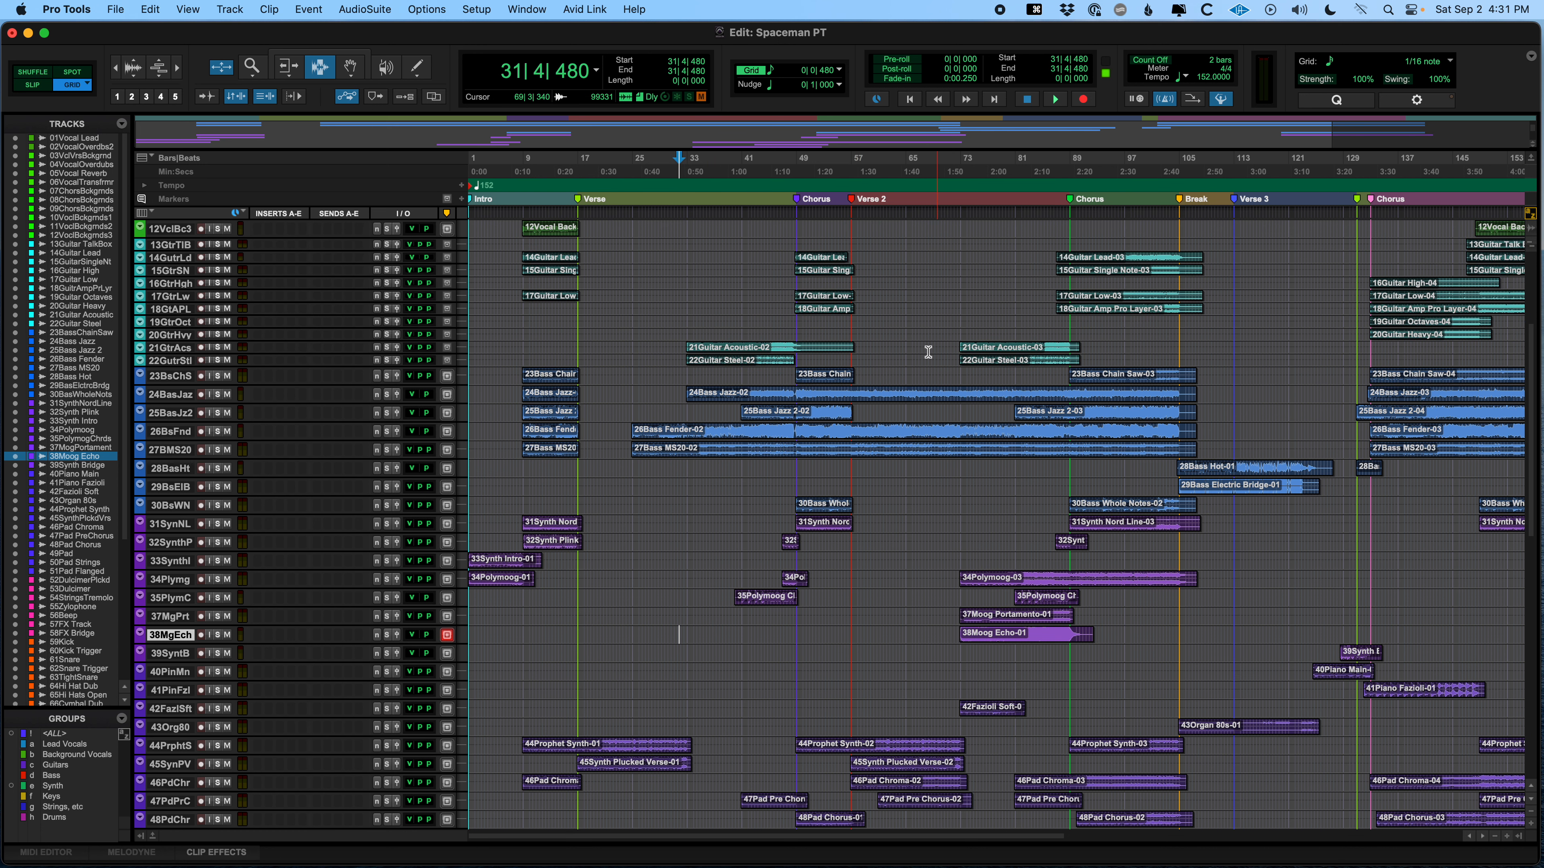
click(899, 301)
key(super+s)
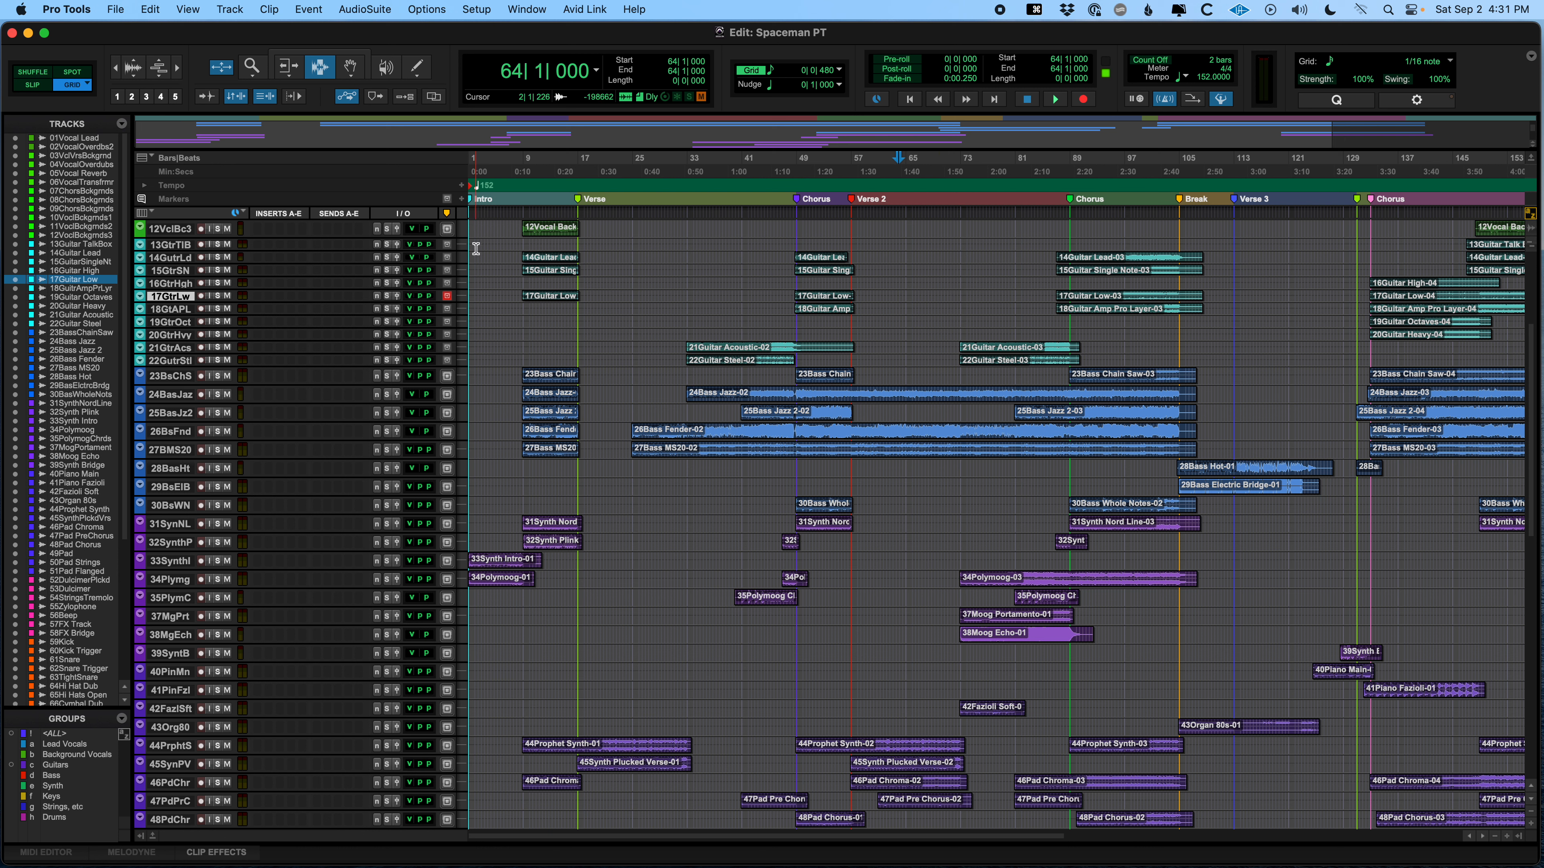
- Save the session under the new name "Spaceman PT EDIT FOR YOUTUBE" in the Spaceman PT folder
click(115, 9)
mouse_move(135, 88)
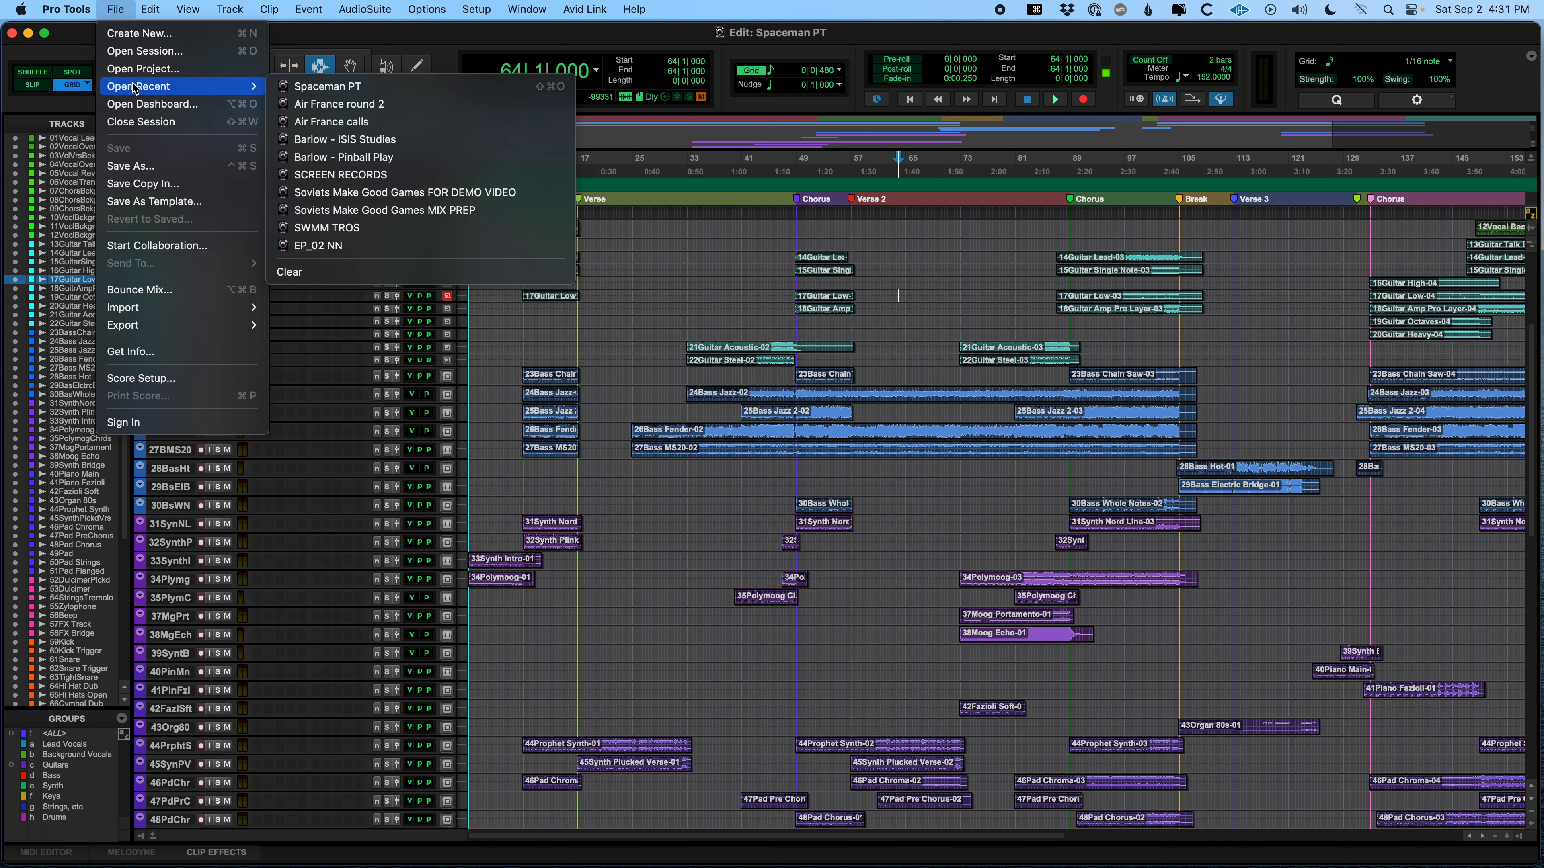
click(176, 168)
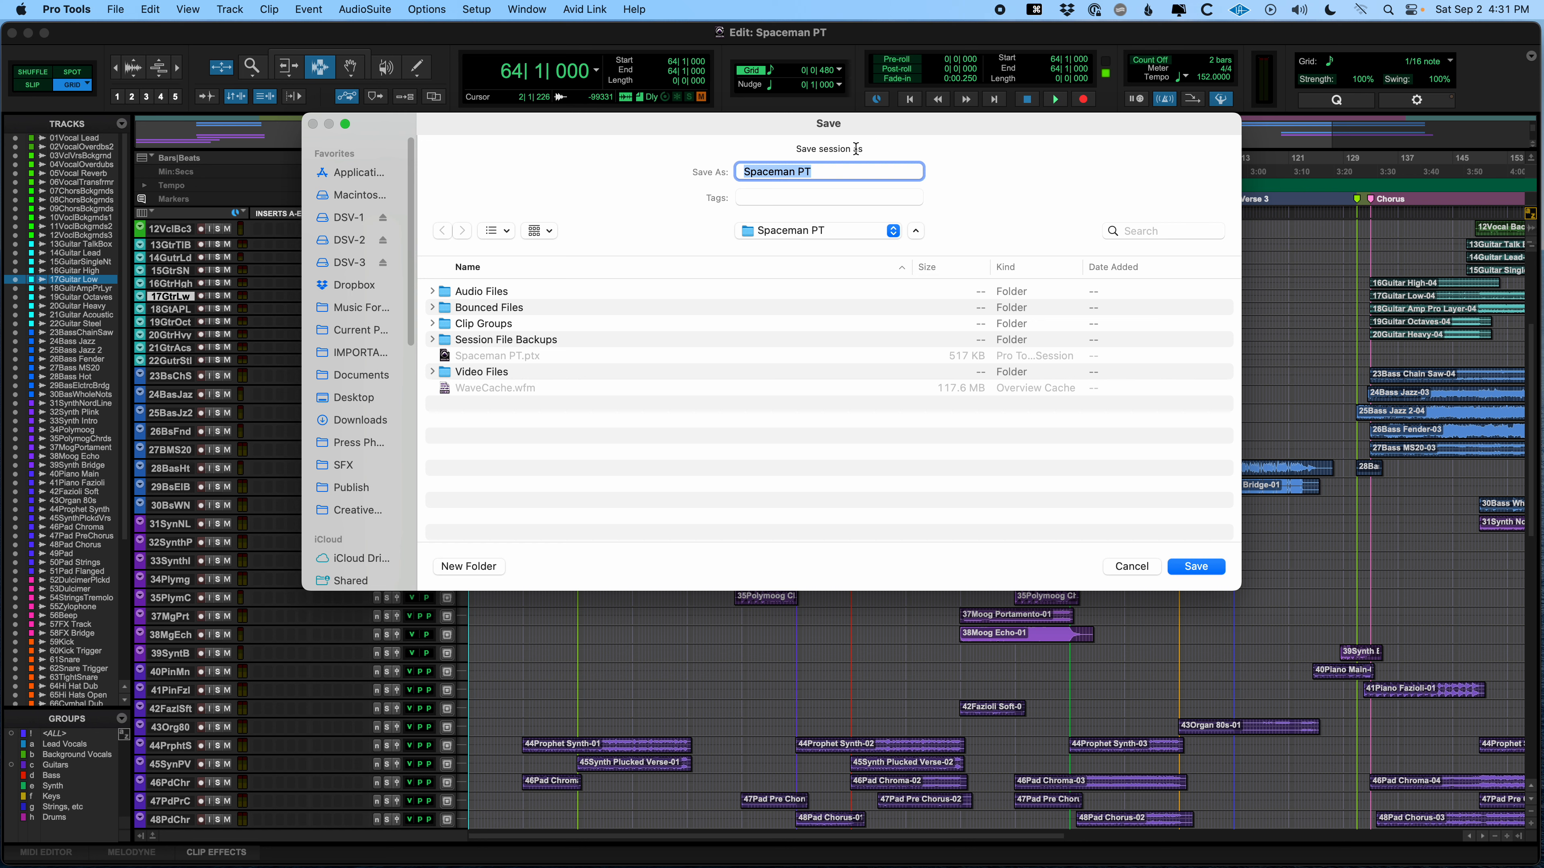
click(843, 171)
text(EDIT FOR)
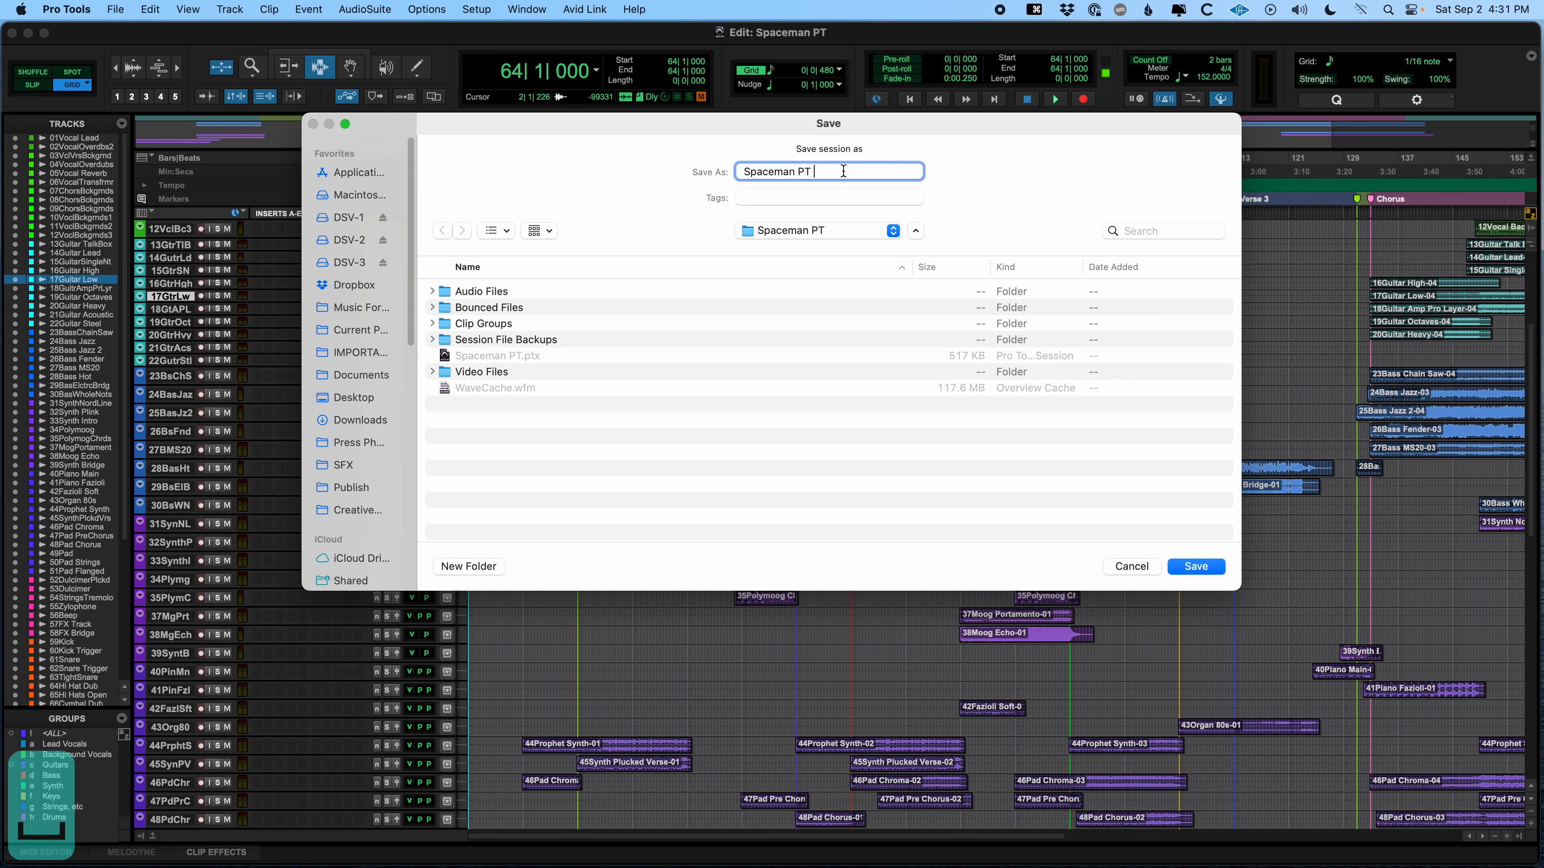
text( YOUTUBE)
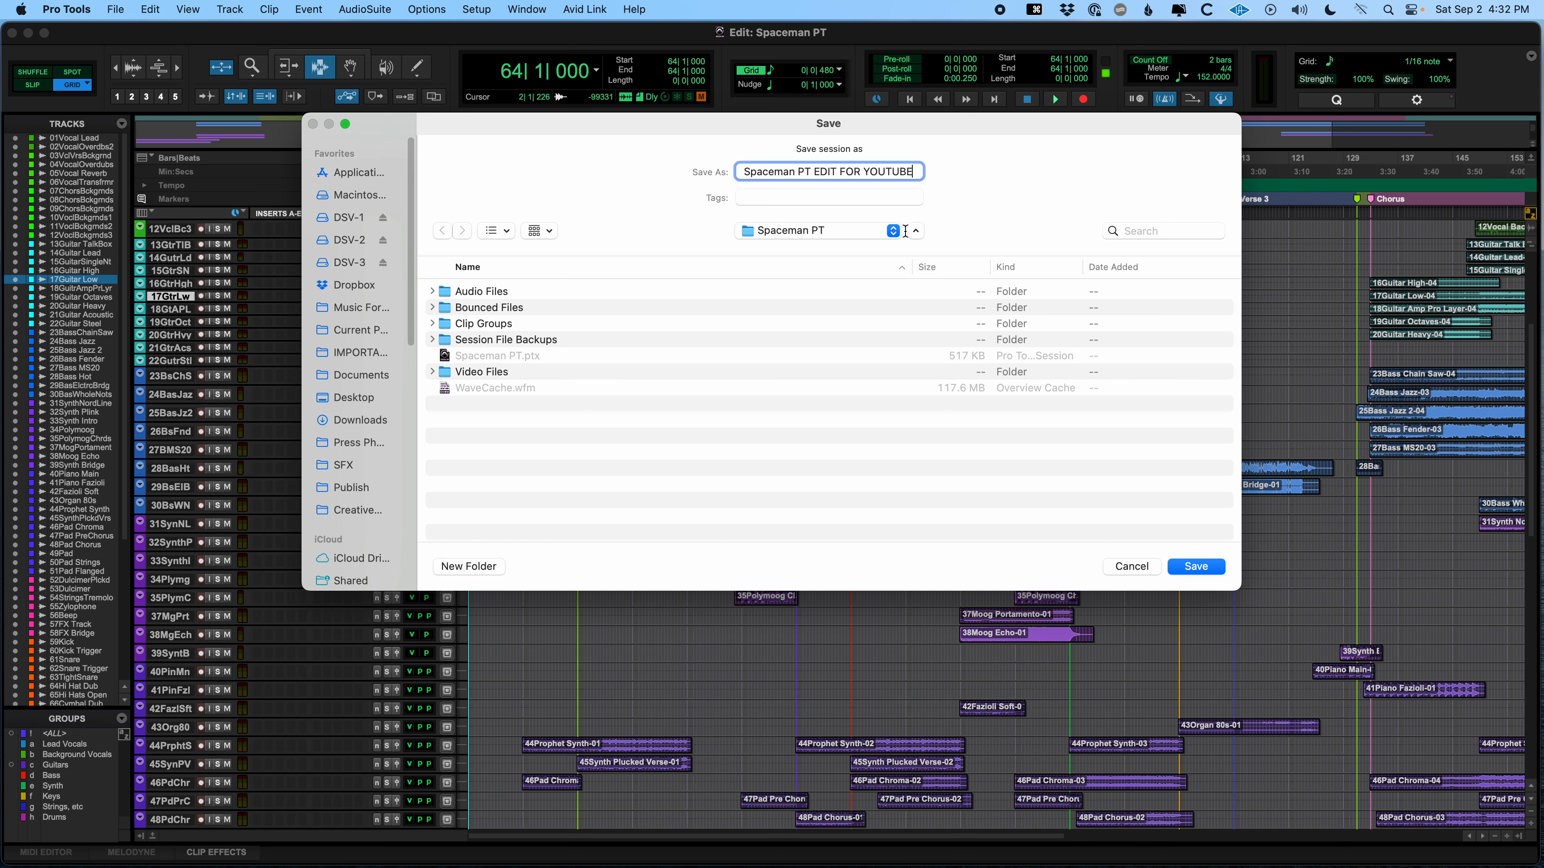
click(1204, 566)
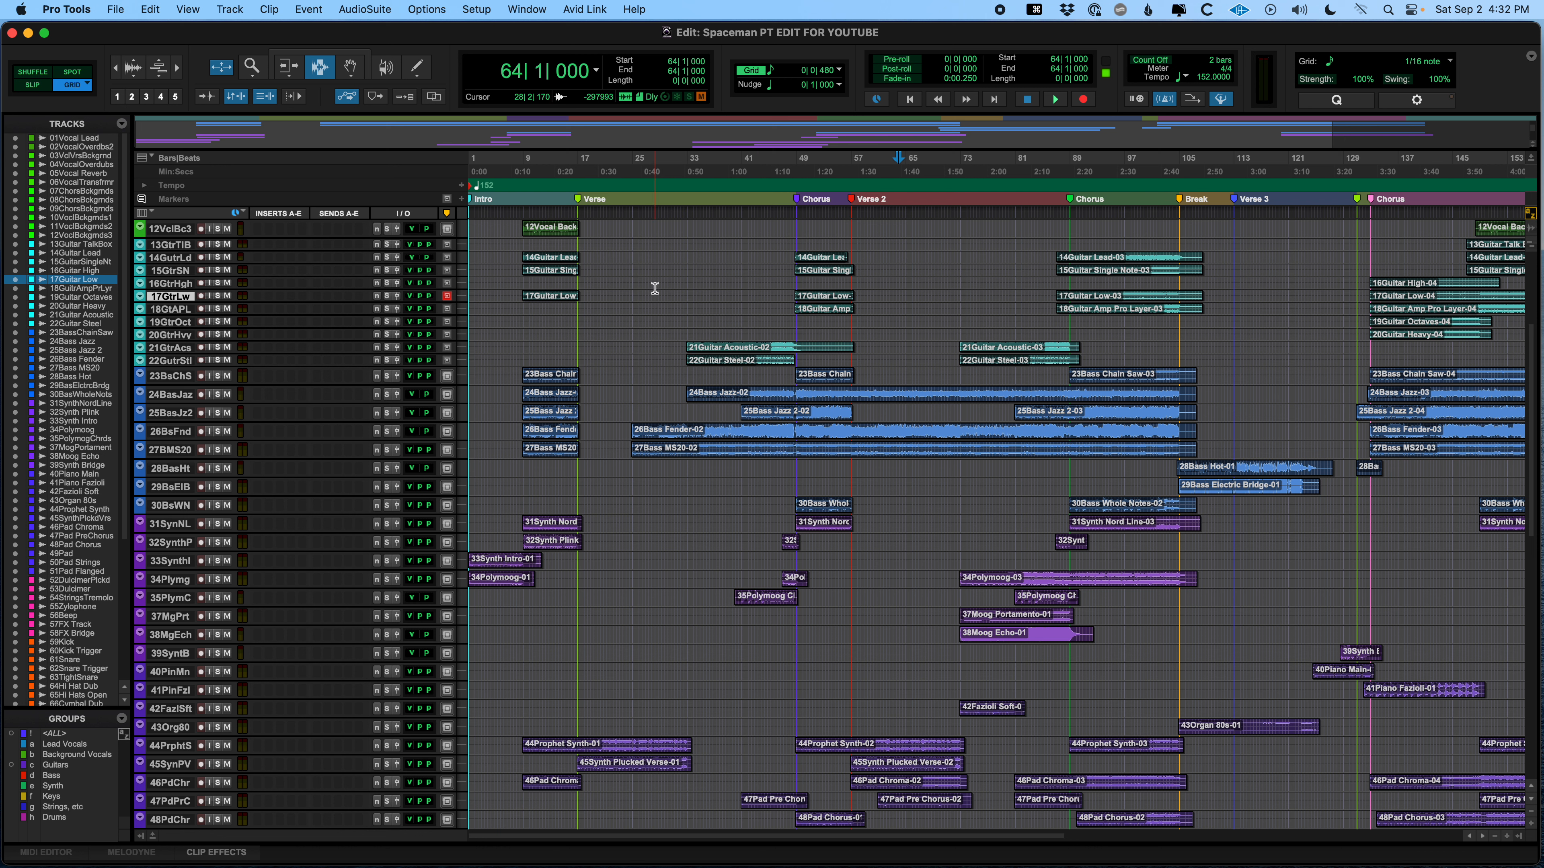
- Check the list of recent sessions and review the renamed session's tracks with the whole song on the timeline
click(115, 9)
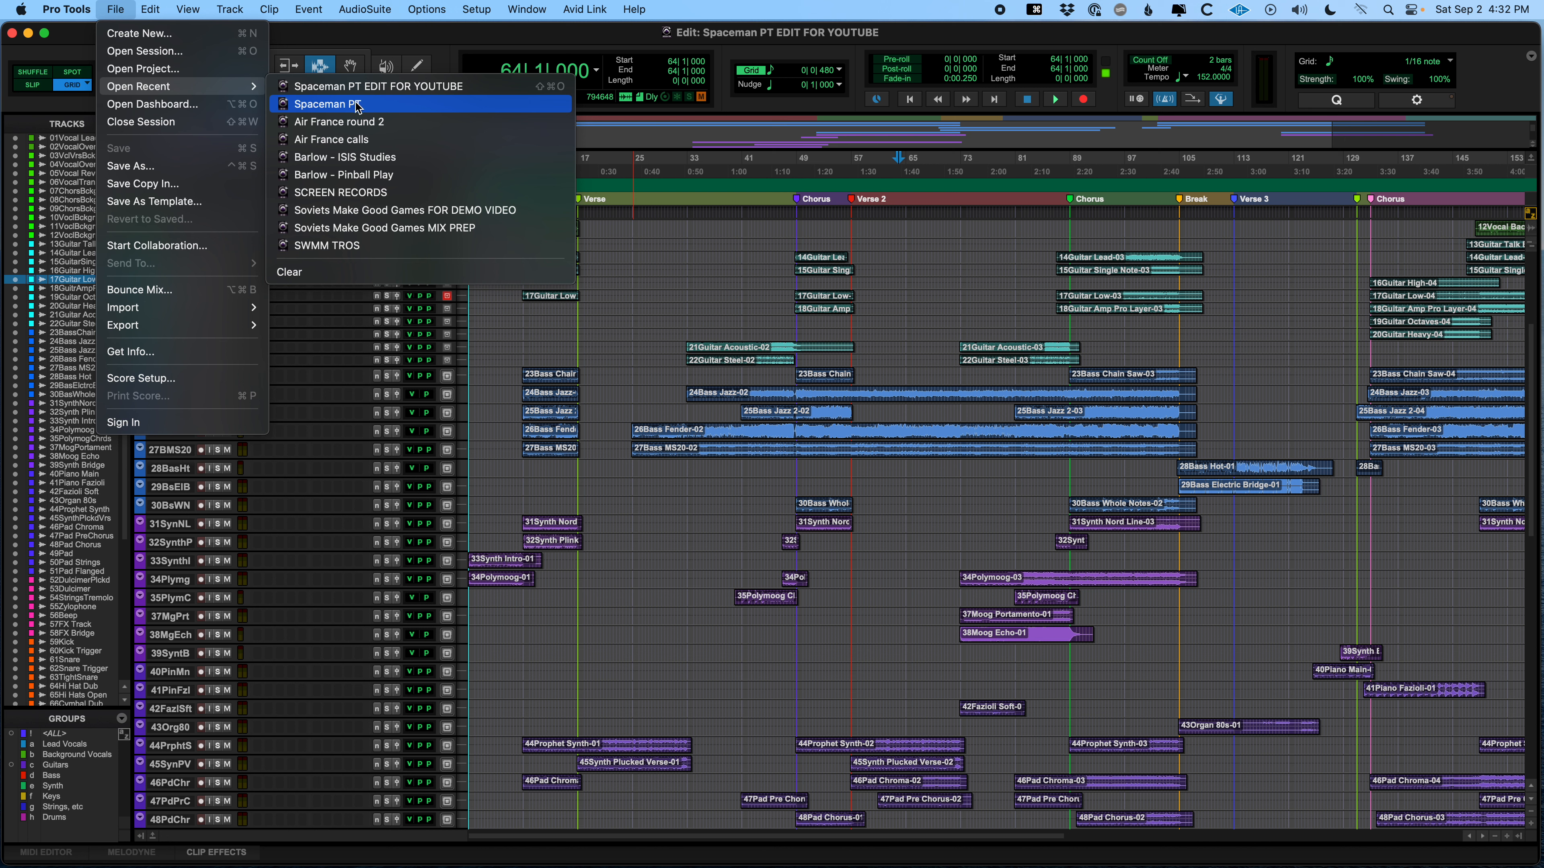
click(563, 34)
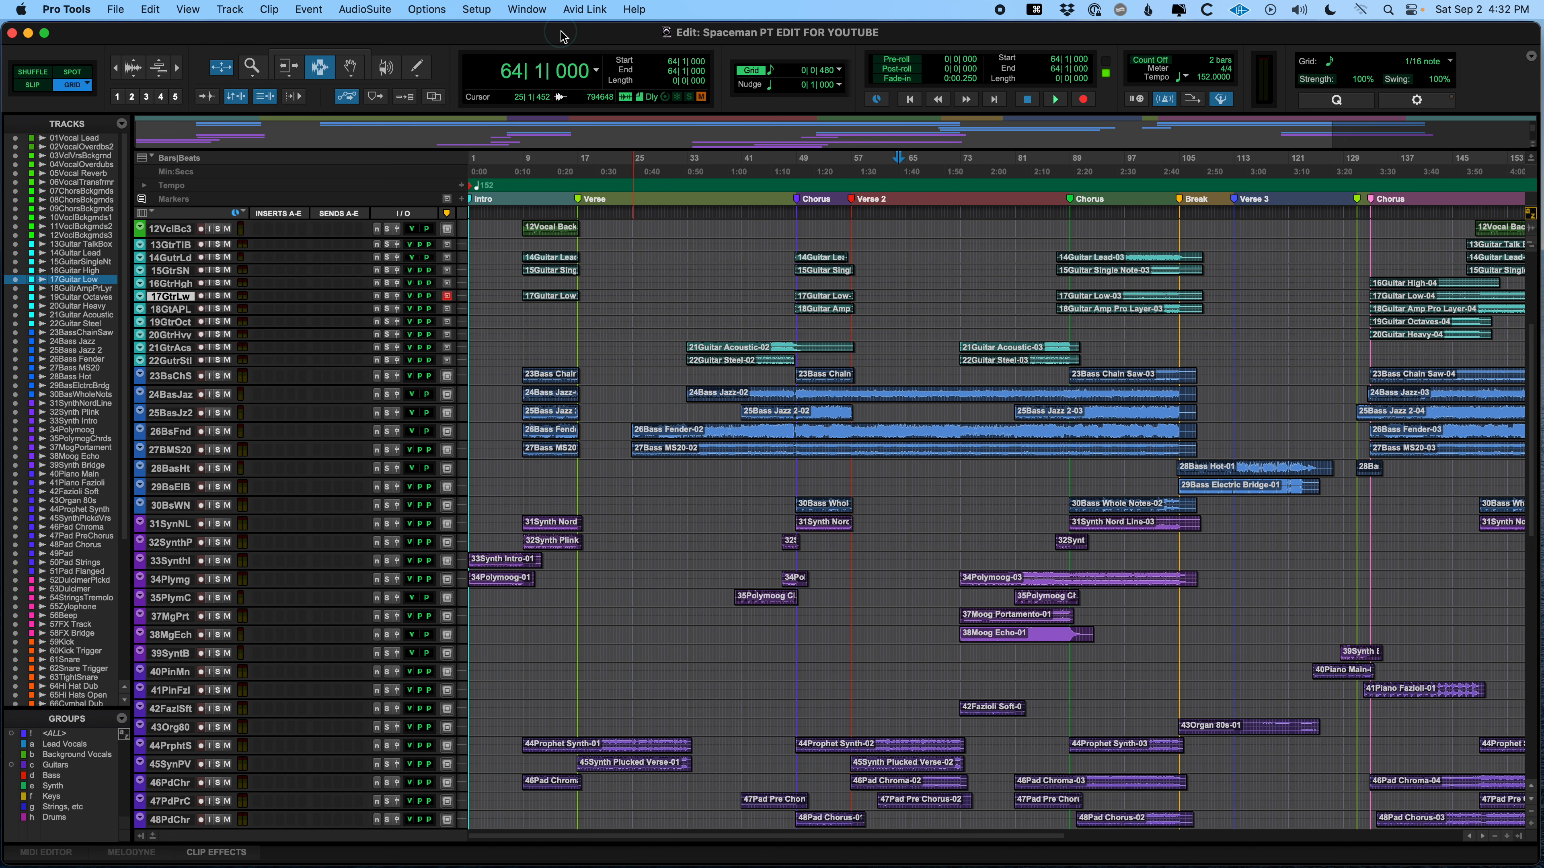
click(688, 294)
key(super+bracketleft)
scroll(771, 389, down, 5)
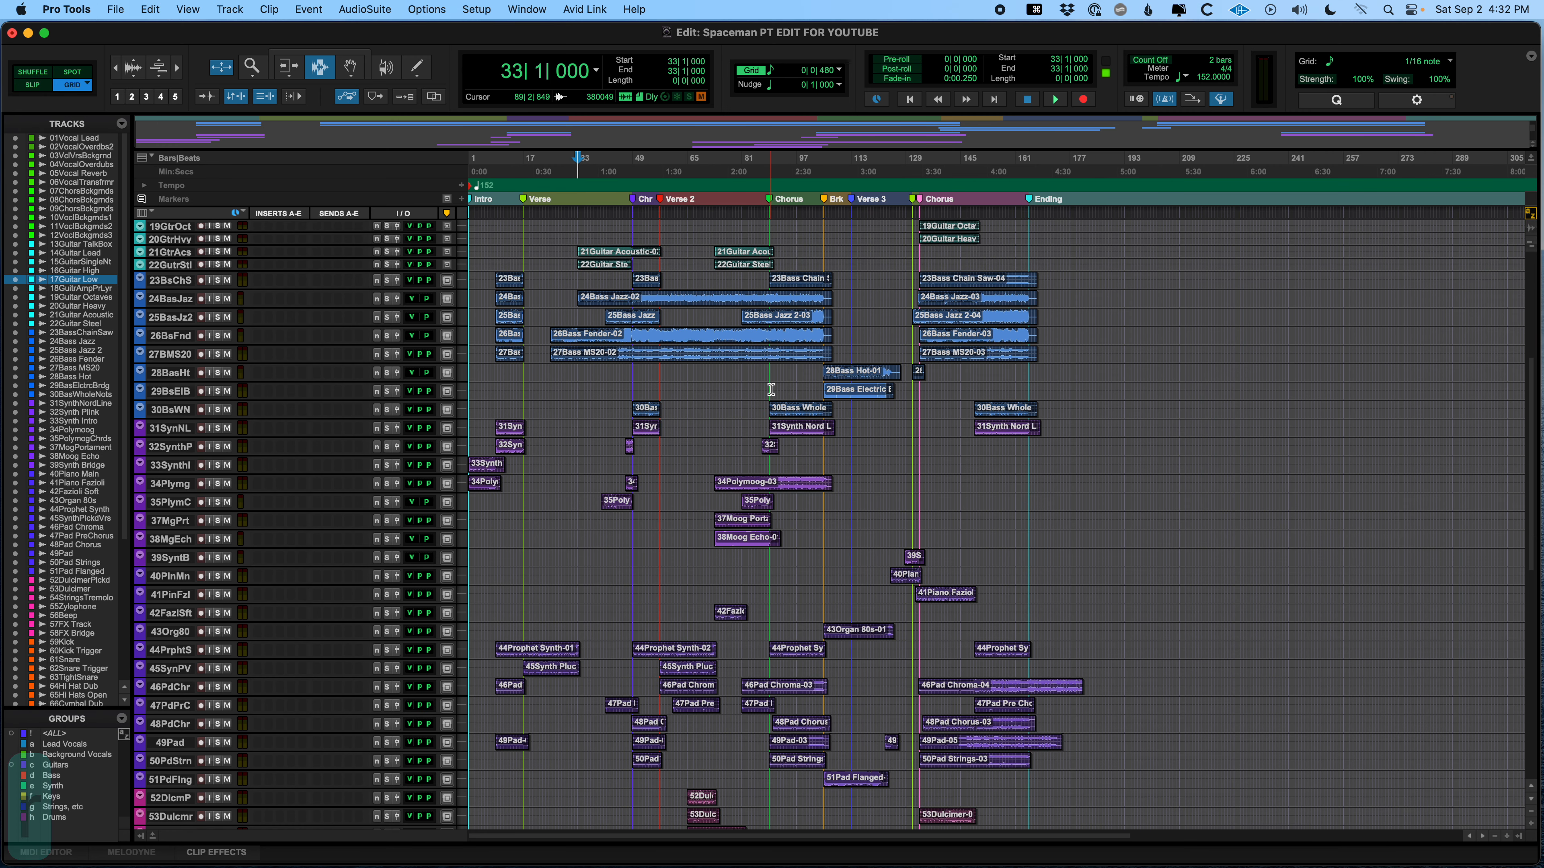
scroll(771, 389, down, 5)
scroll(771, 388, up, 12)
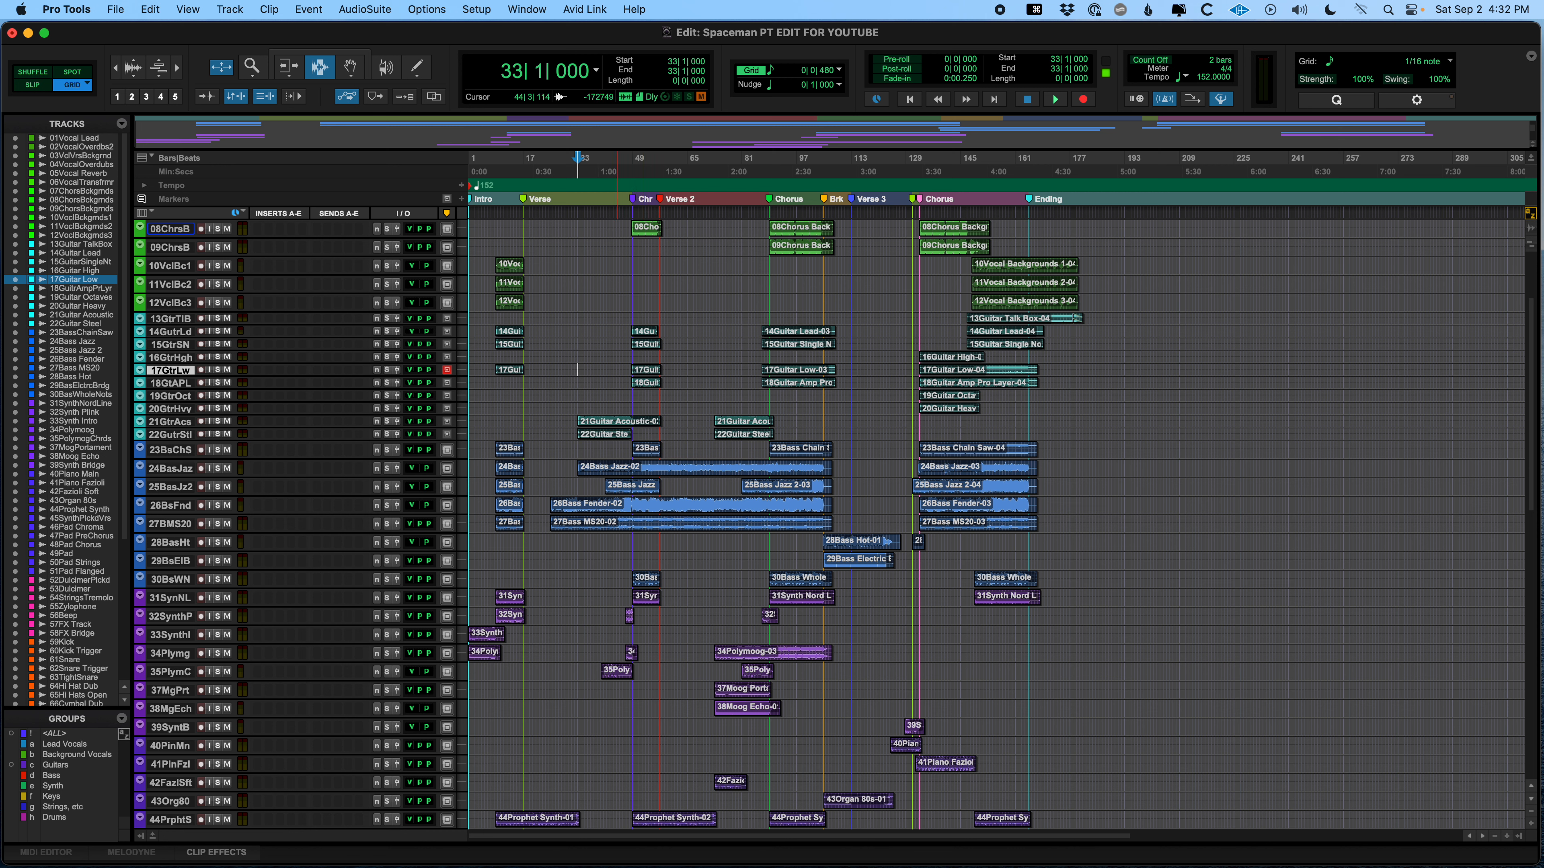
click(720, 318)
click(694, 284)
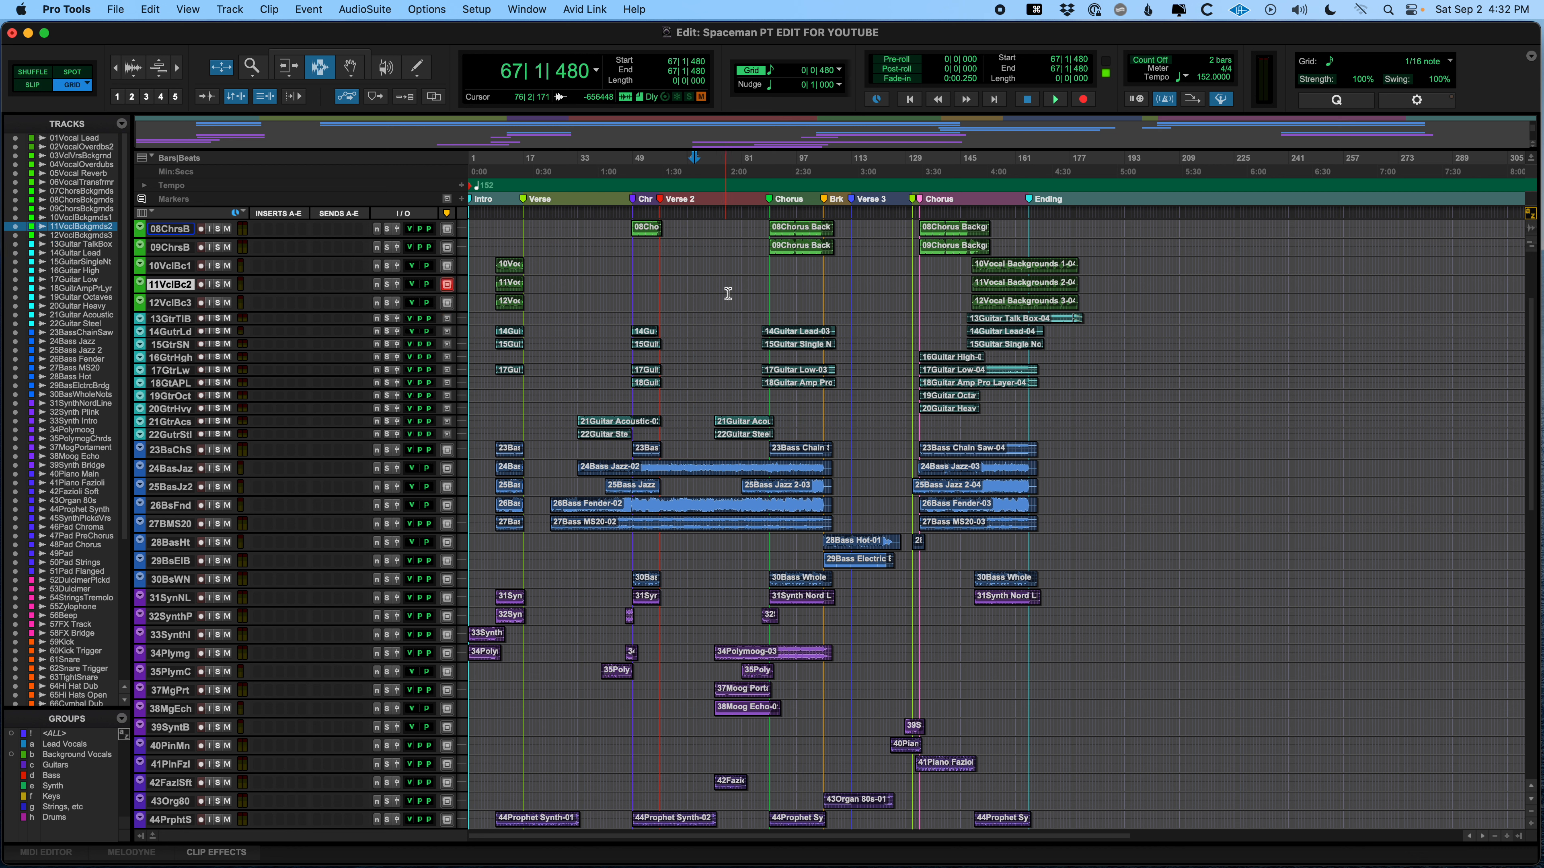
- Review the Display and Operation preferences, including the session file auto backup settings, and close the preferences
click(55, 17)
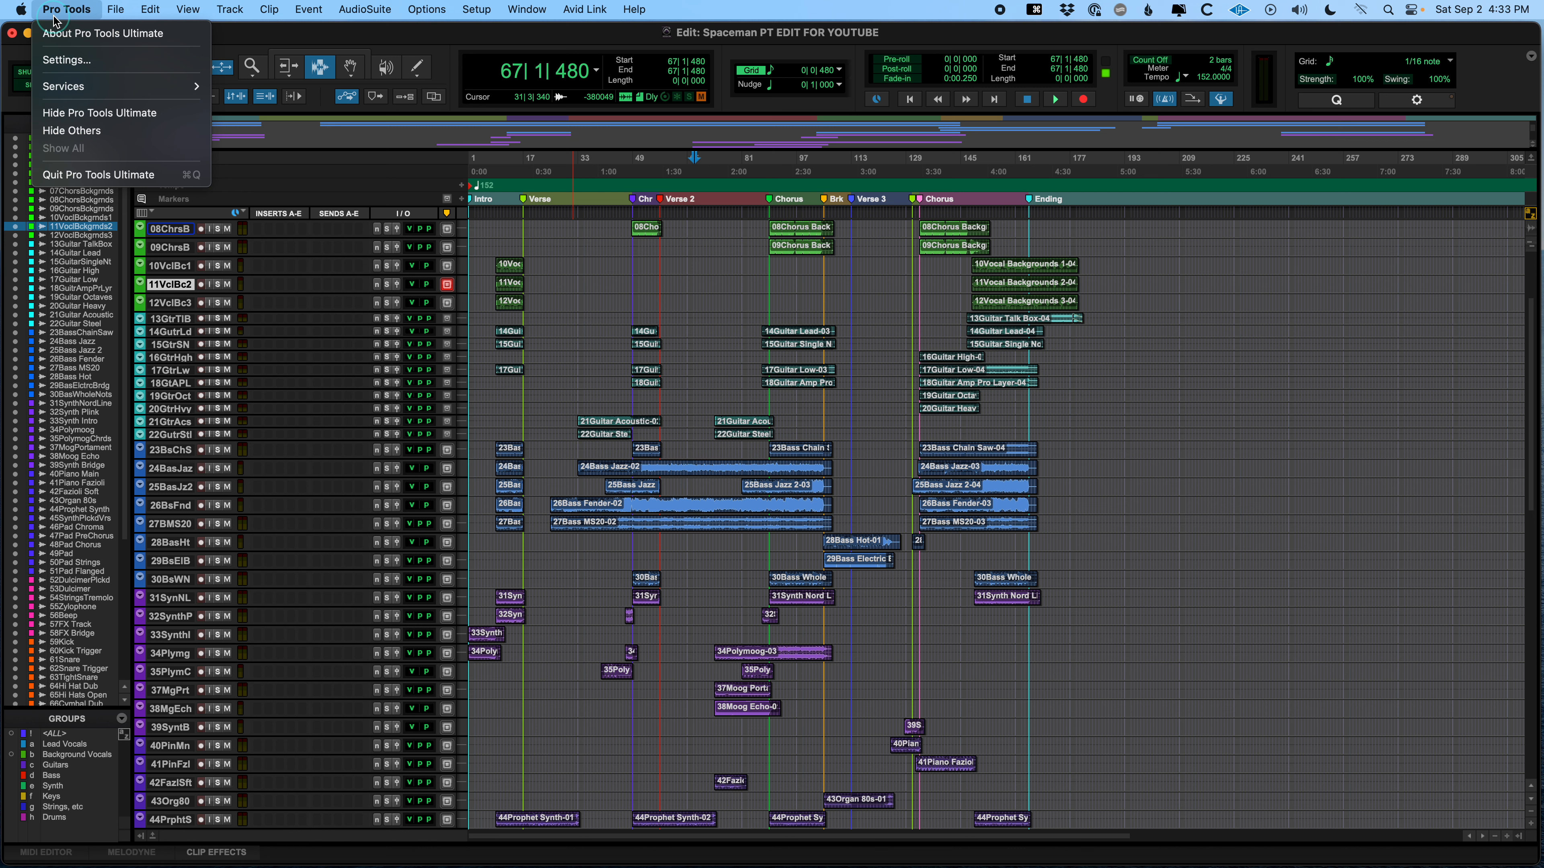
click(68, 59)
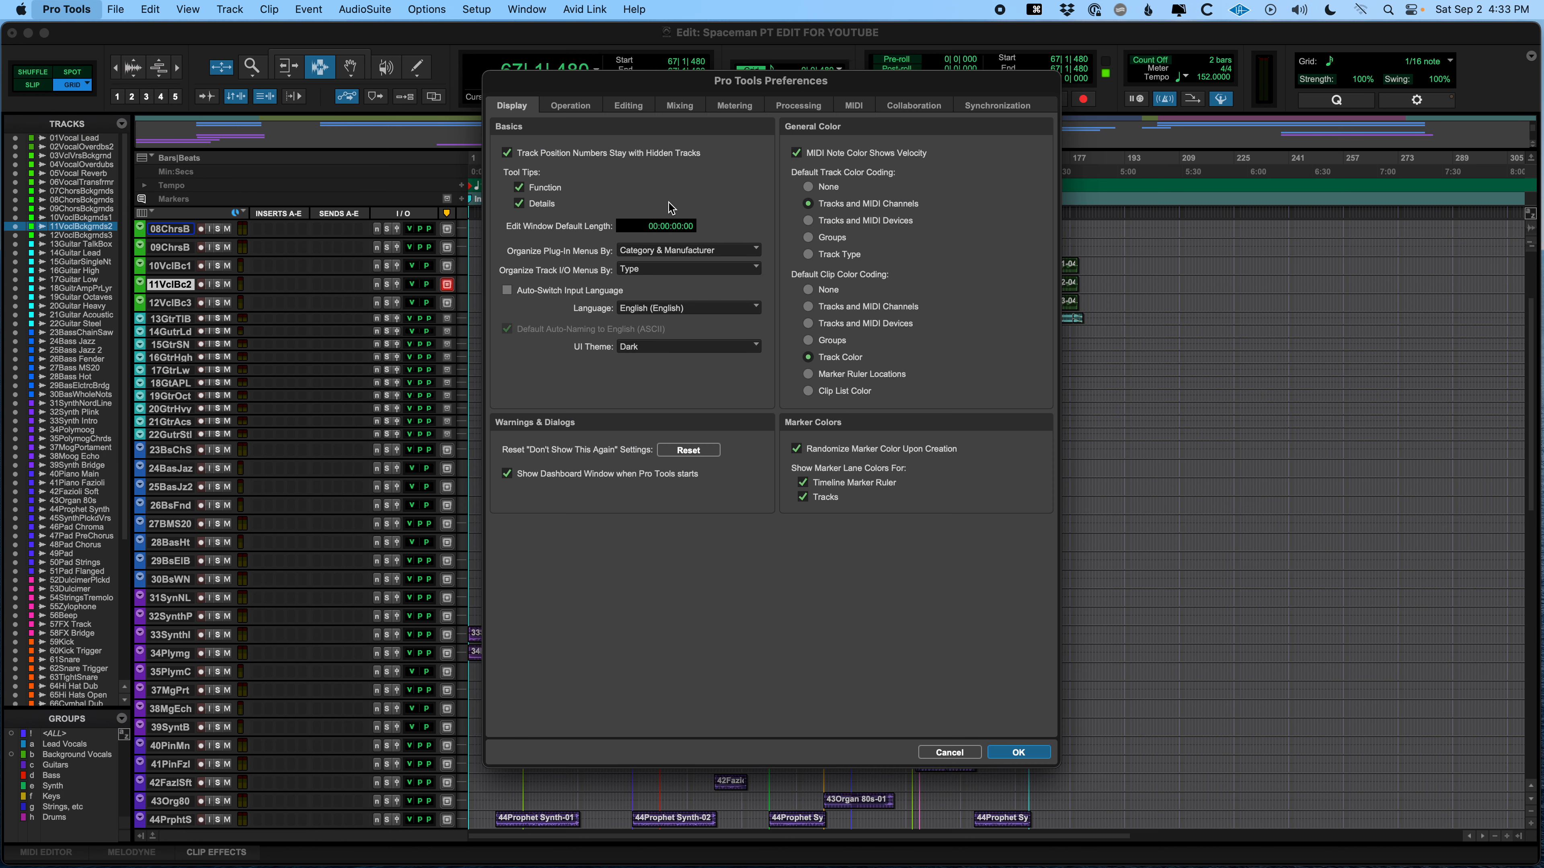
click(572, 106)
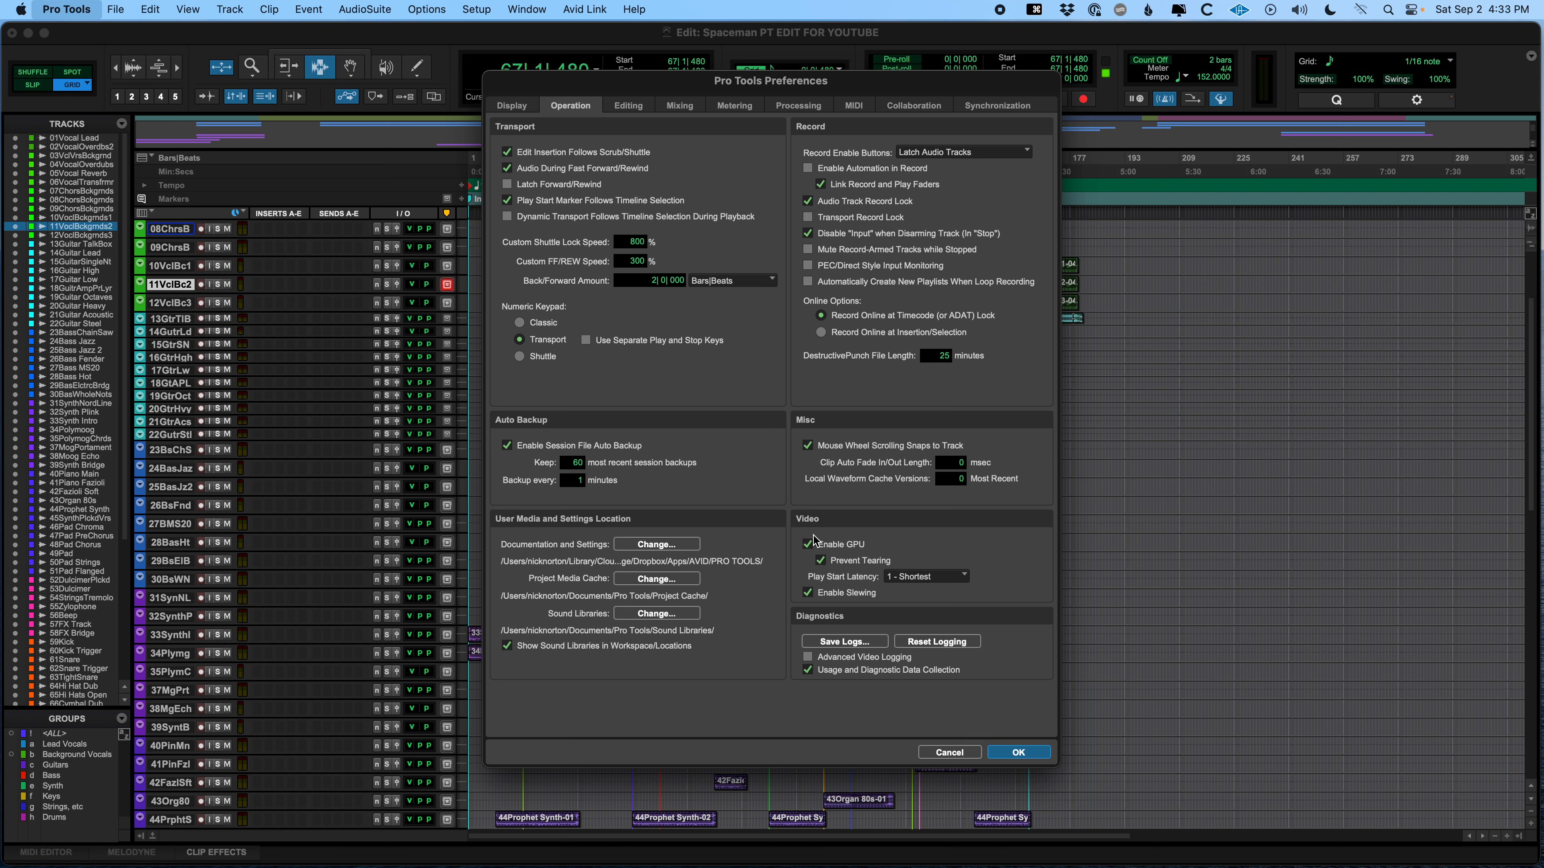
click(1019, 753)
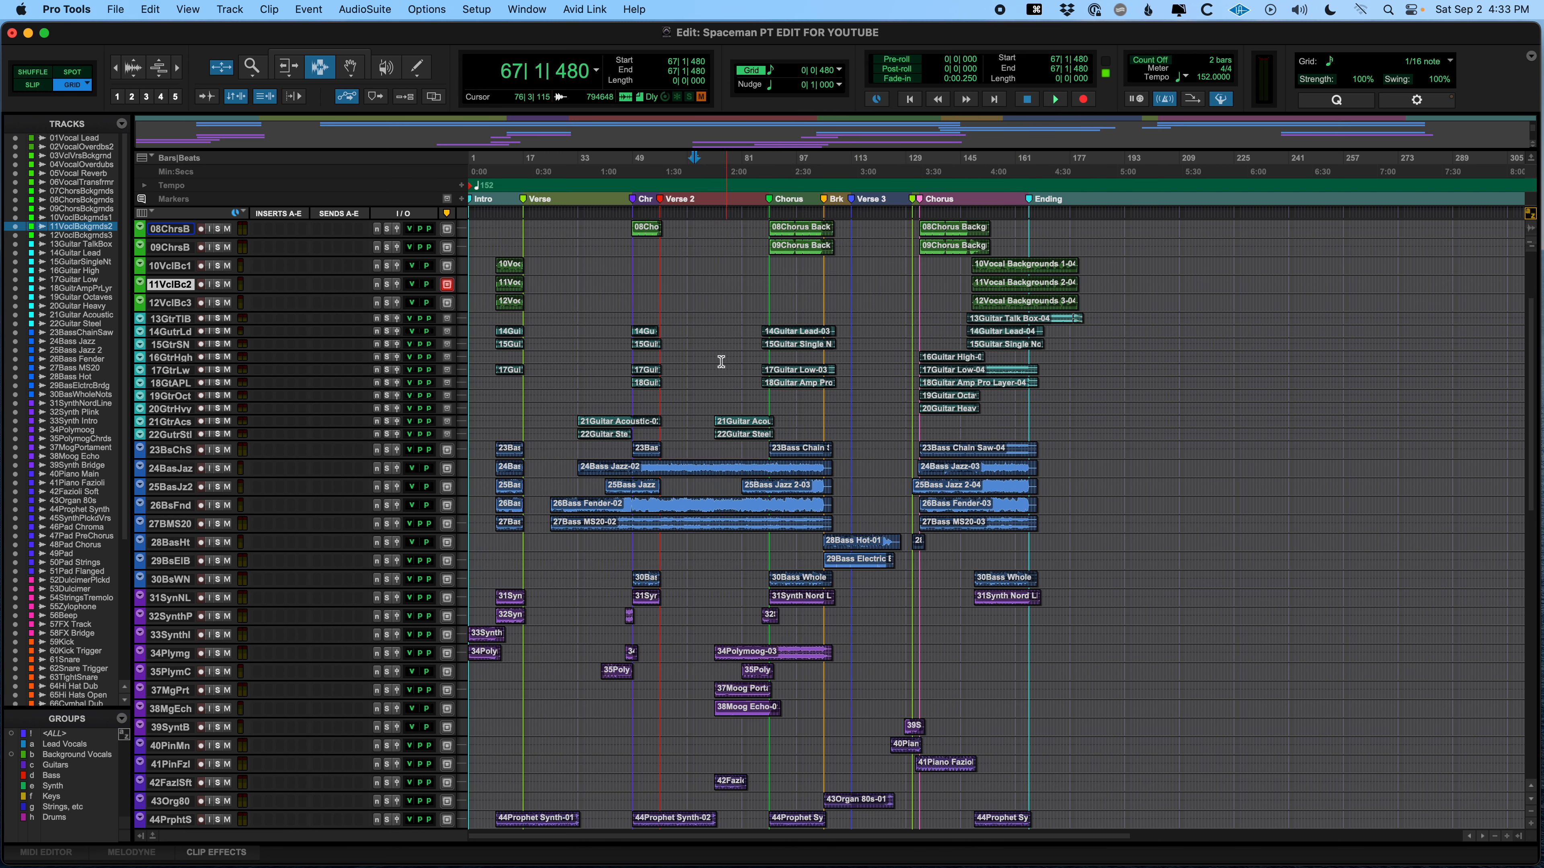
- Try a selection across tracks 14 to 18 and select about bars 84 to 113 on the 14 Guitar Lead track
click(720, 357)
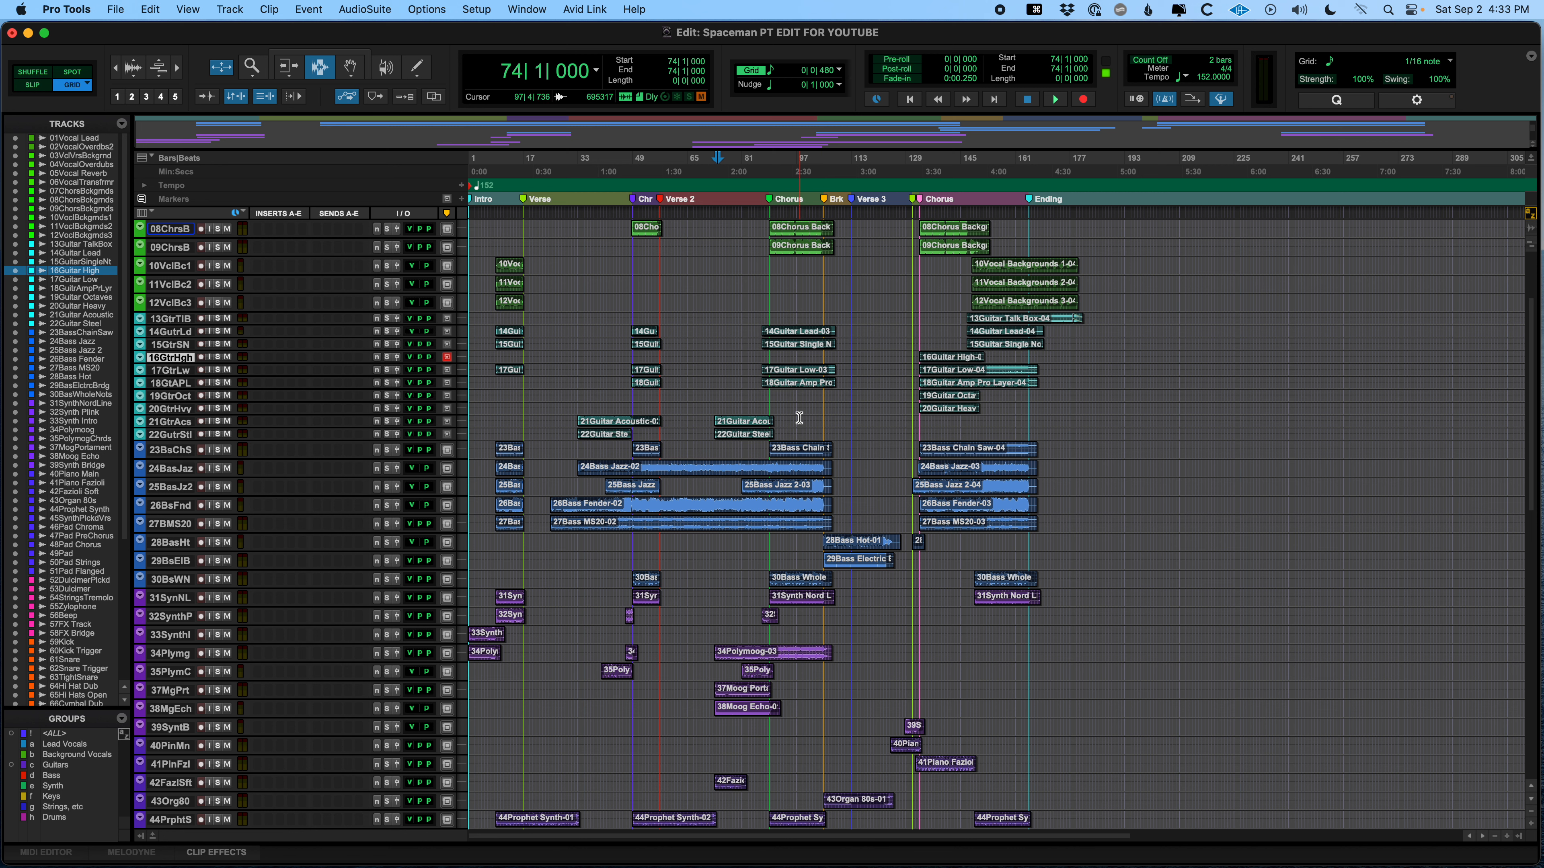
drag(690, 327, 713, 396)
drag(717, 329, 741, 387)
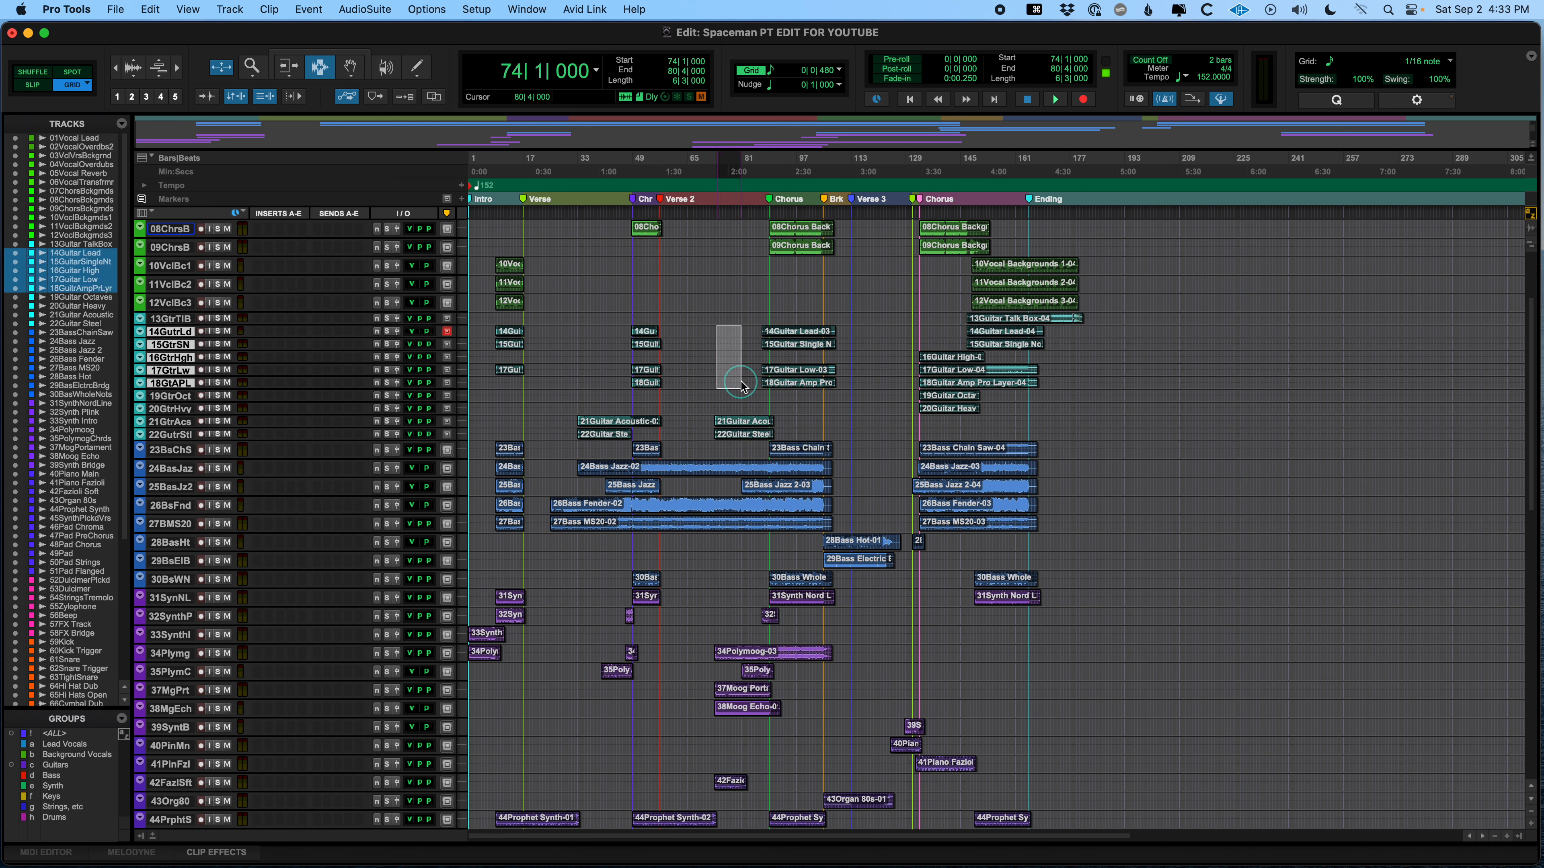
drag(753, 331, 854, 331)
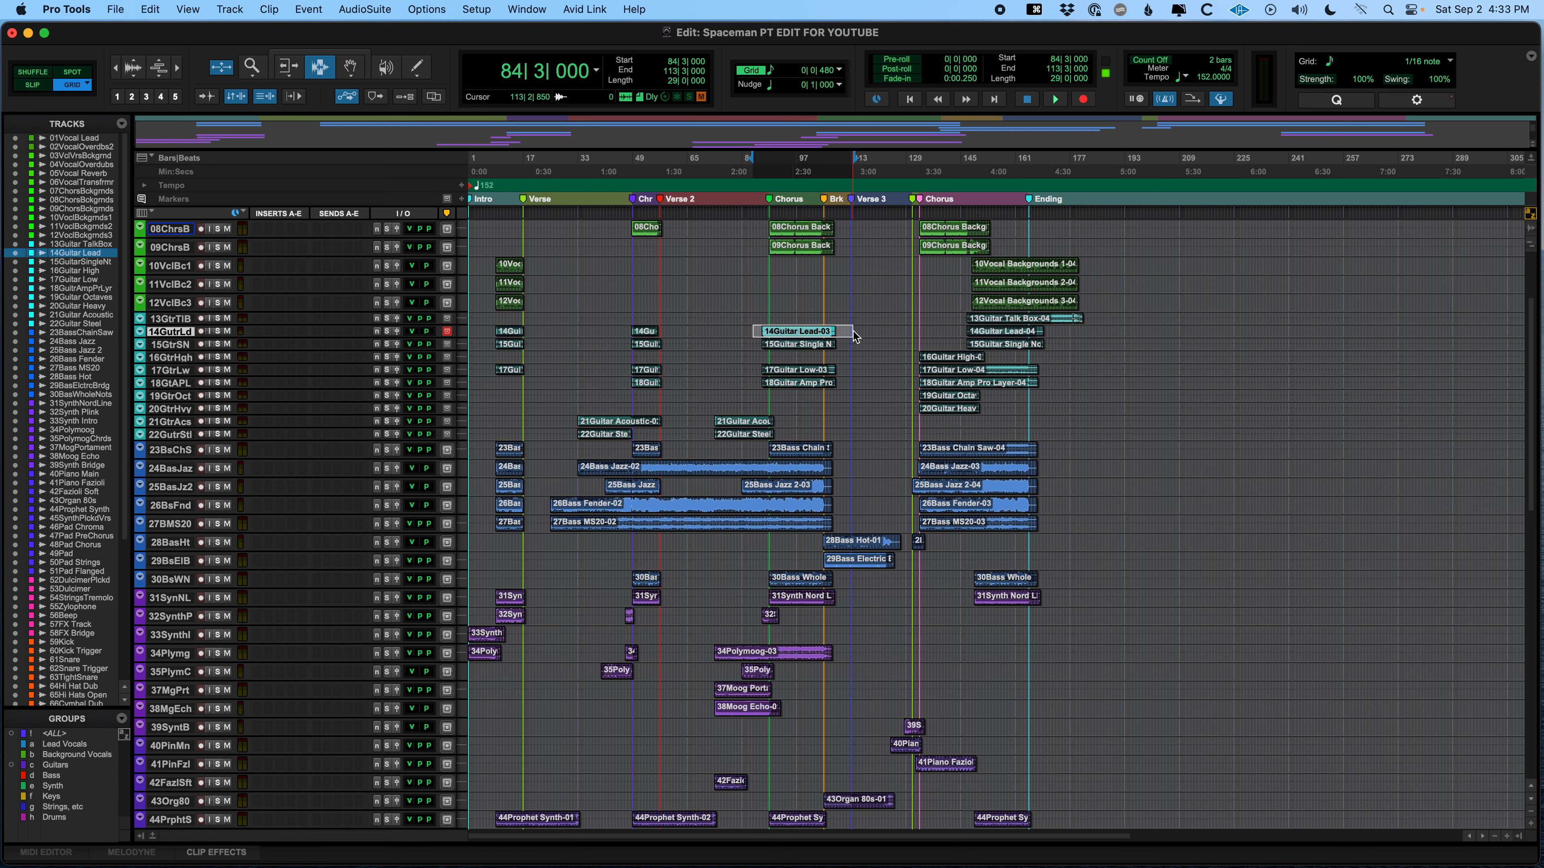
- Enlarge the 14 Guitar Lead track's height until its waveforms and full track controls are shown
key(t)
key(t)
key(t)
key(r)
key(r)
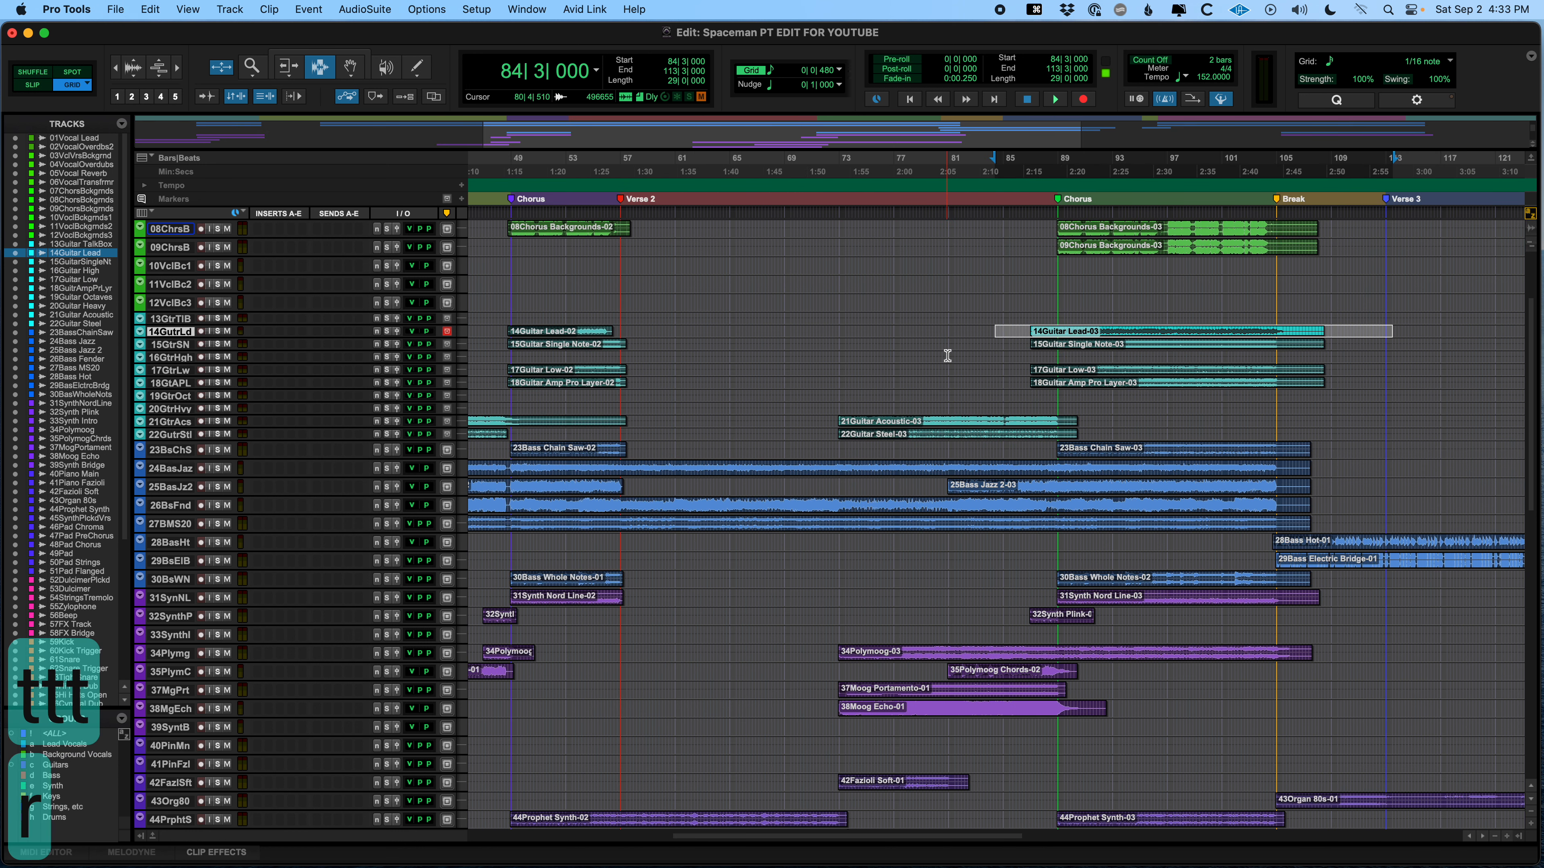
key(ctrl+Up)
key(ctrl+Up)
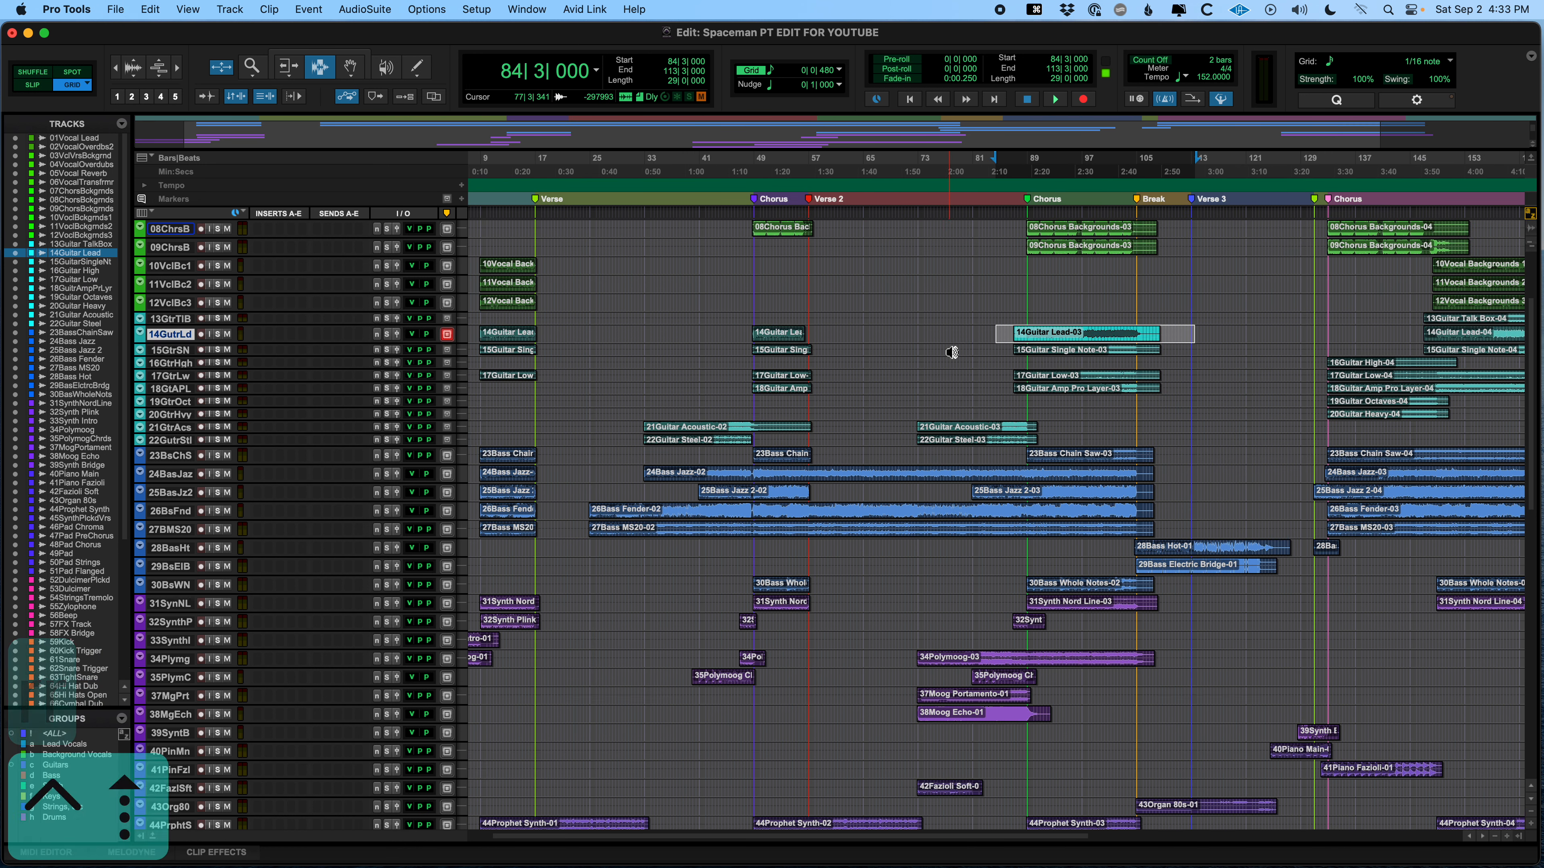
key(ctrl+Up)
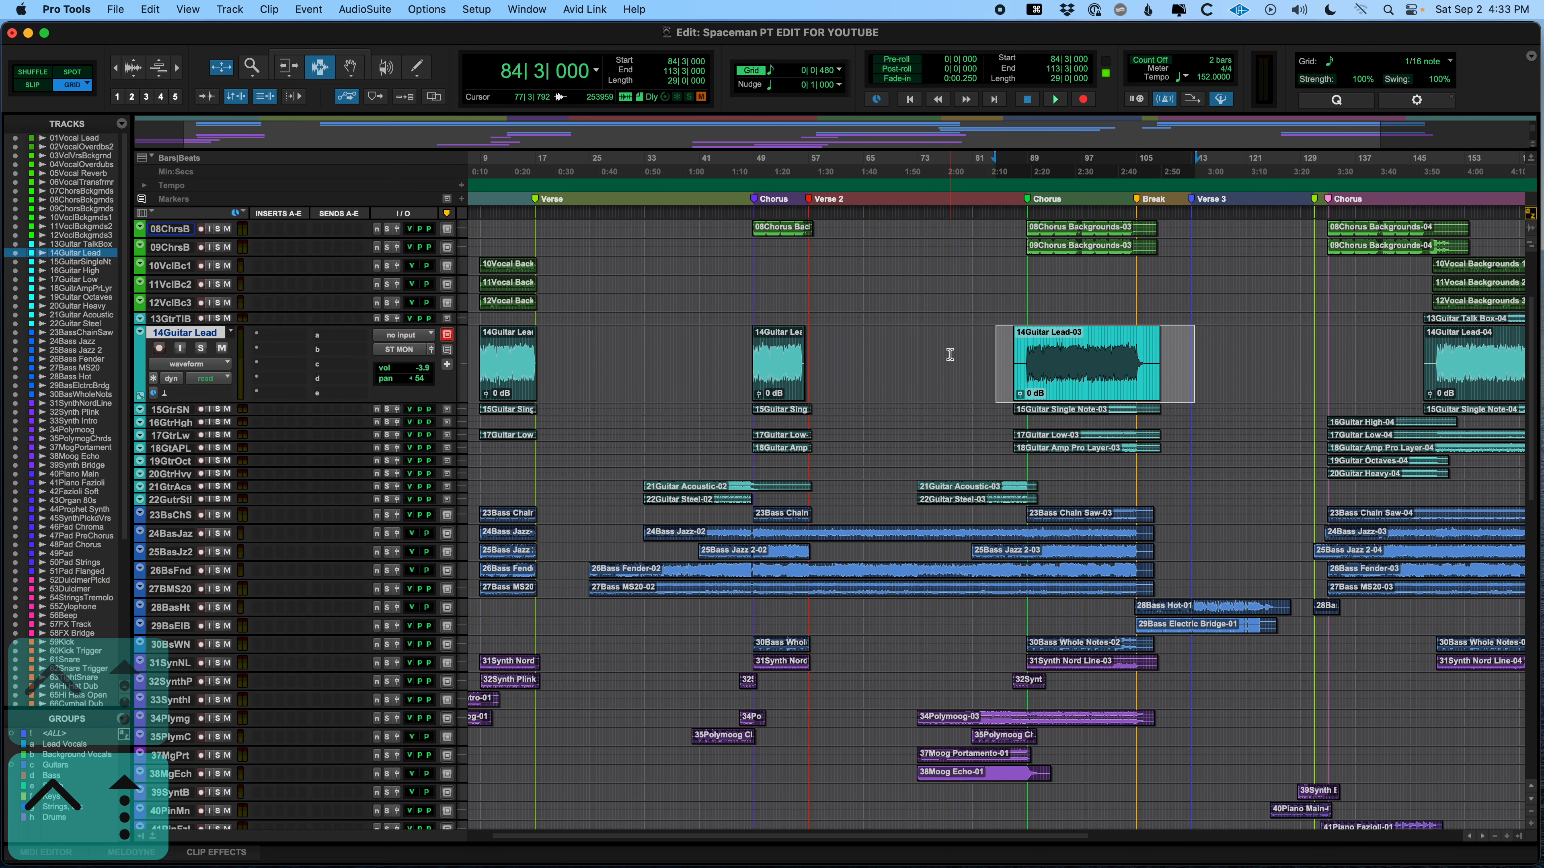
- Move the selection down to the 15 Guitar Single Note track and enlarge it to match the 14 Guitar Lead track
key(semicolon)
key(ctrl+Up)
key(ctrl+Up)
key(ctrl+Up)
key(ctrl+Up)
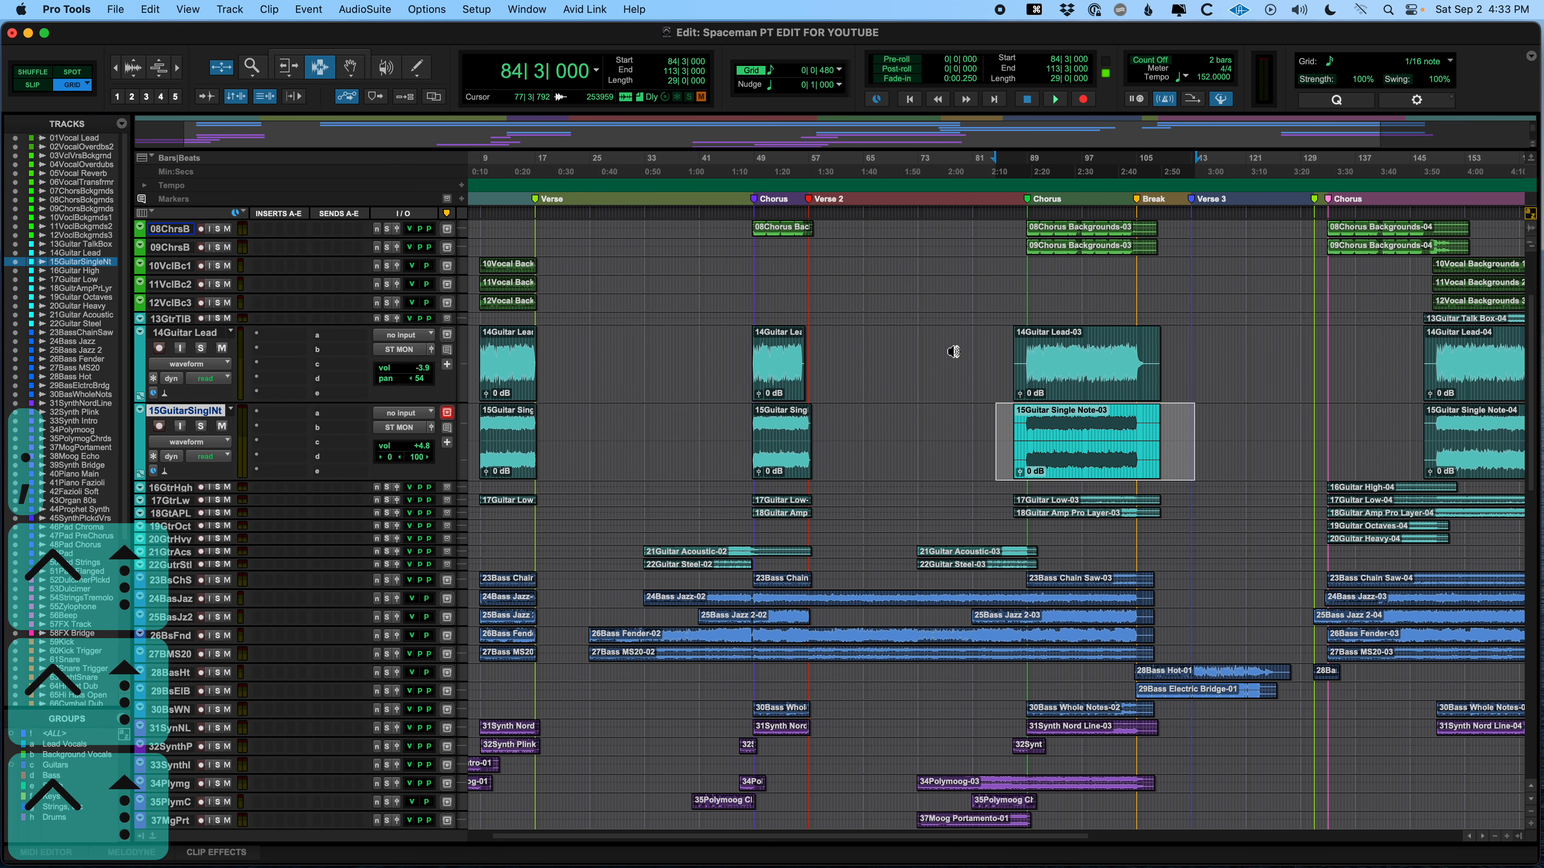
key(ctrl+Down)
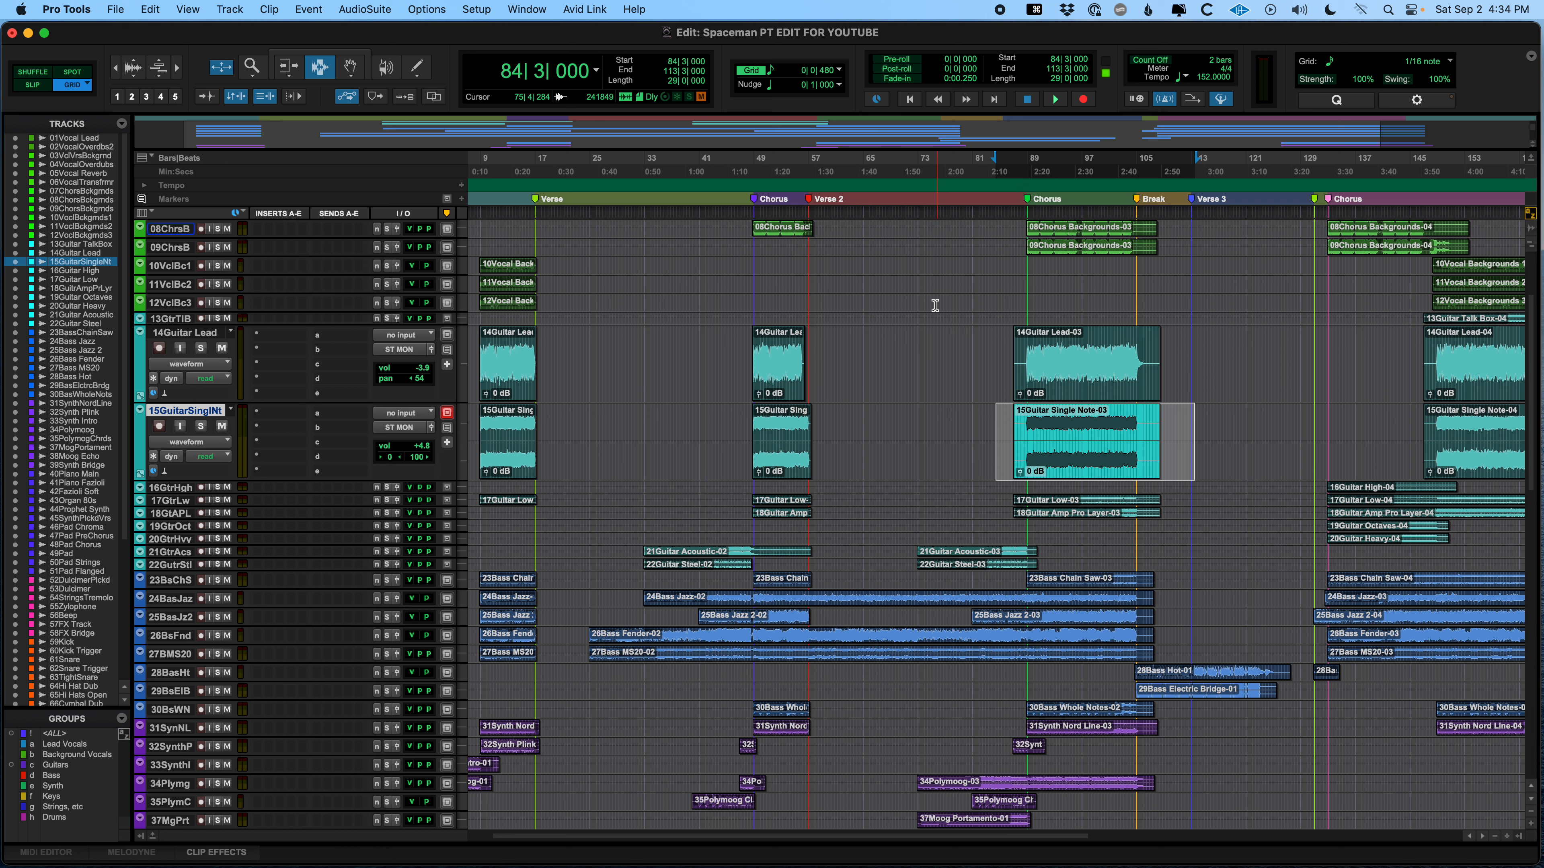
- Place the edit cursor at about bar 71 on the 14 Guitar Lead track and step forward through the clip boundaries to bar 147
click(908, 345)
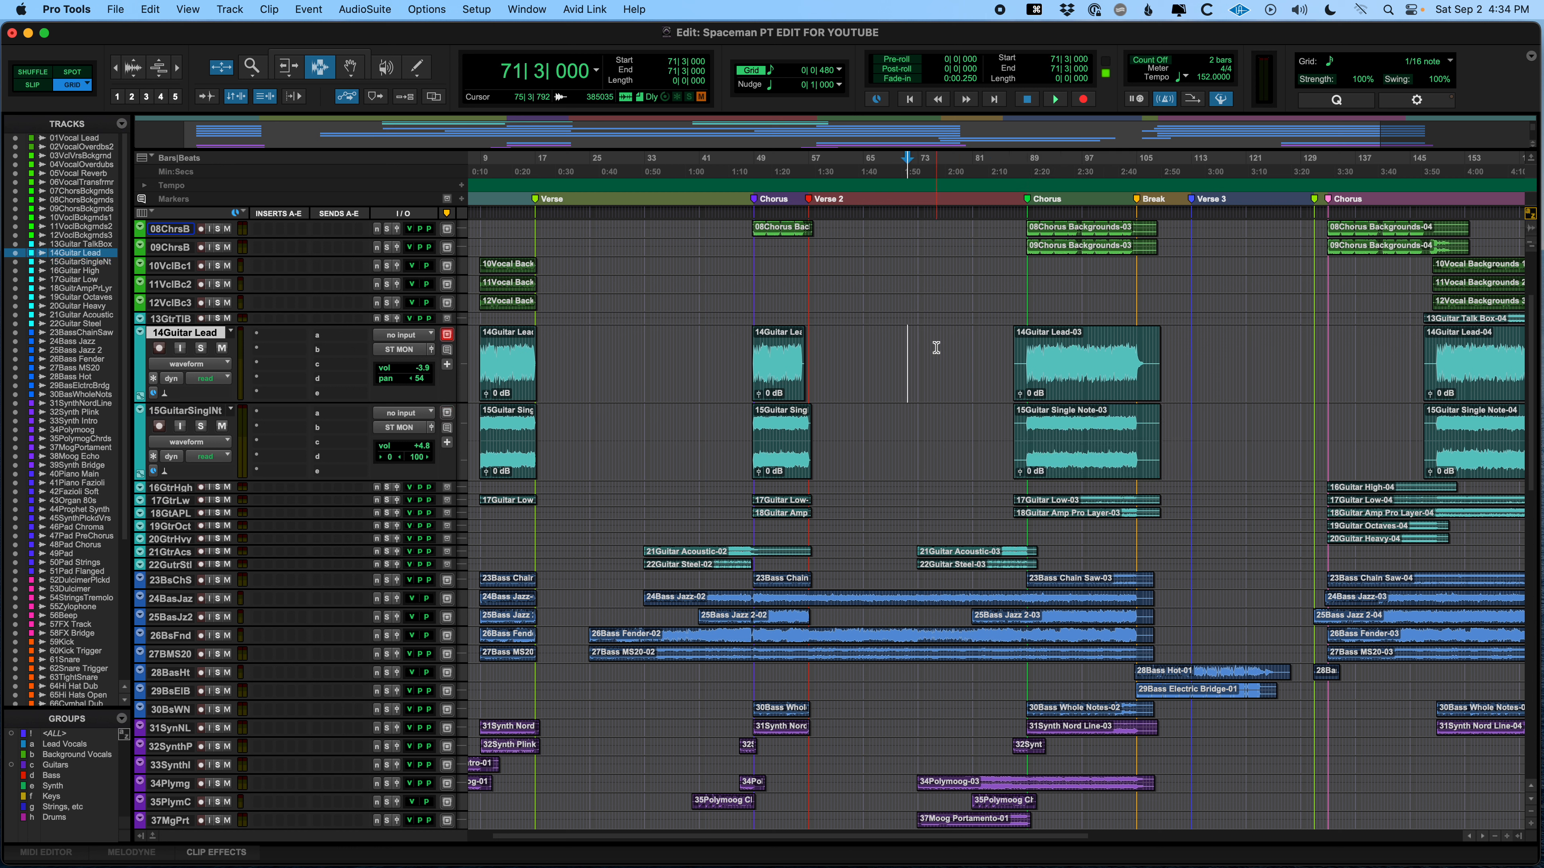
key(Tab)
key(Tab)
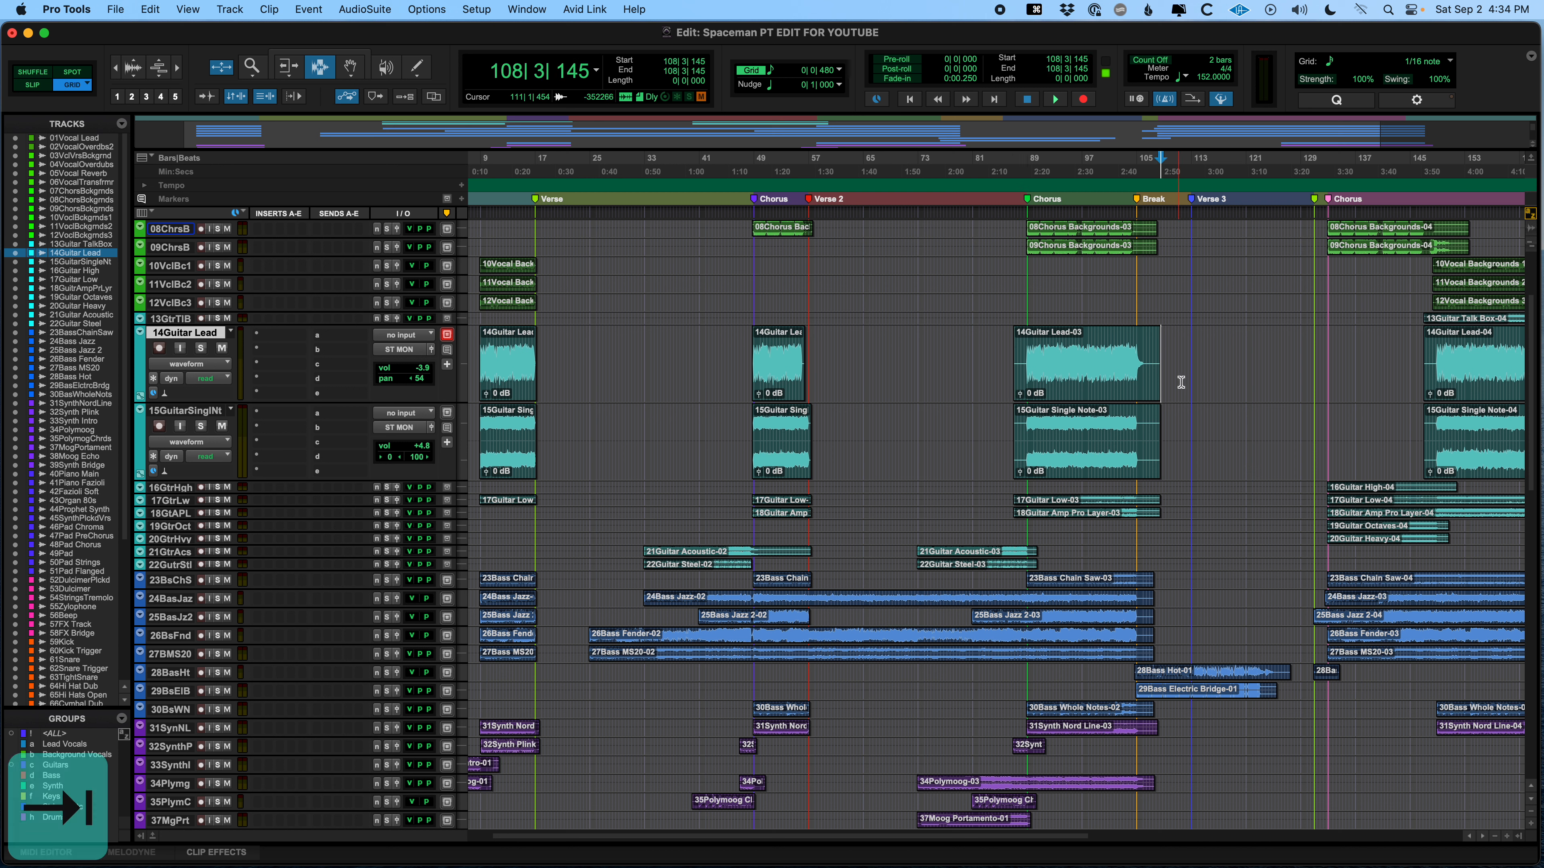
key(Tab)
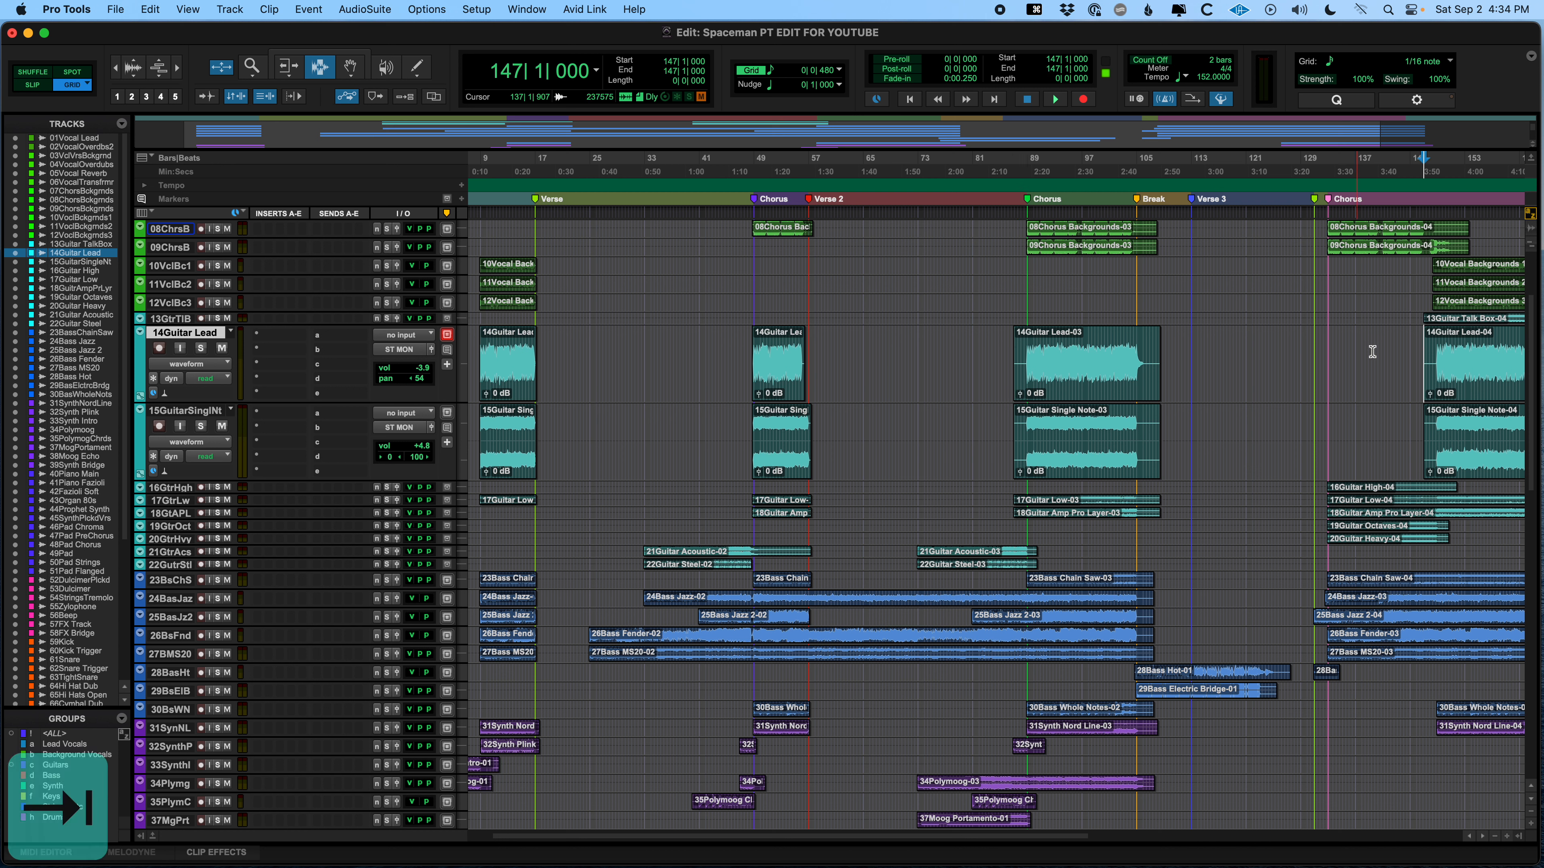
- Place the cursor before the 14Guitar Lead-03 clip, jump to its start at bar 87, and extend the selection to its end
click(950, 345)
key(Tab)
key(shift+Tab)
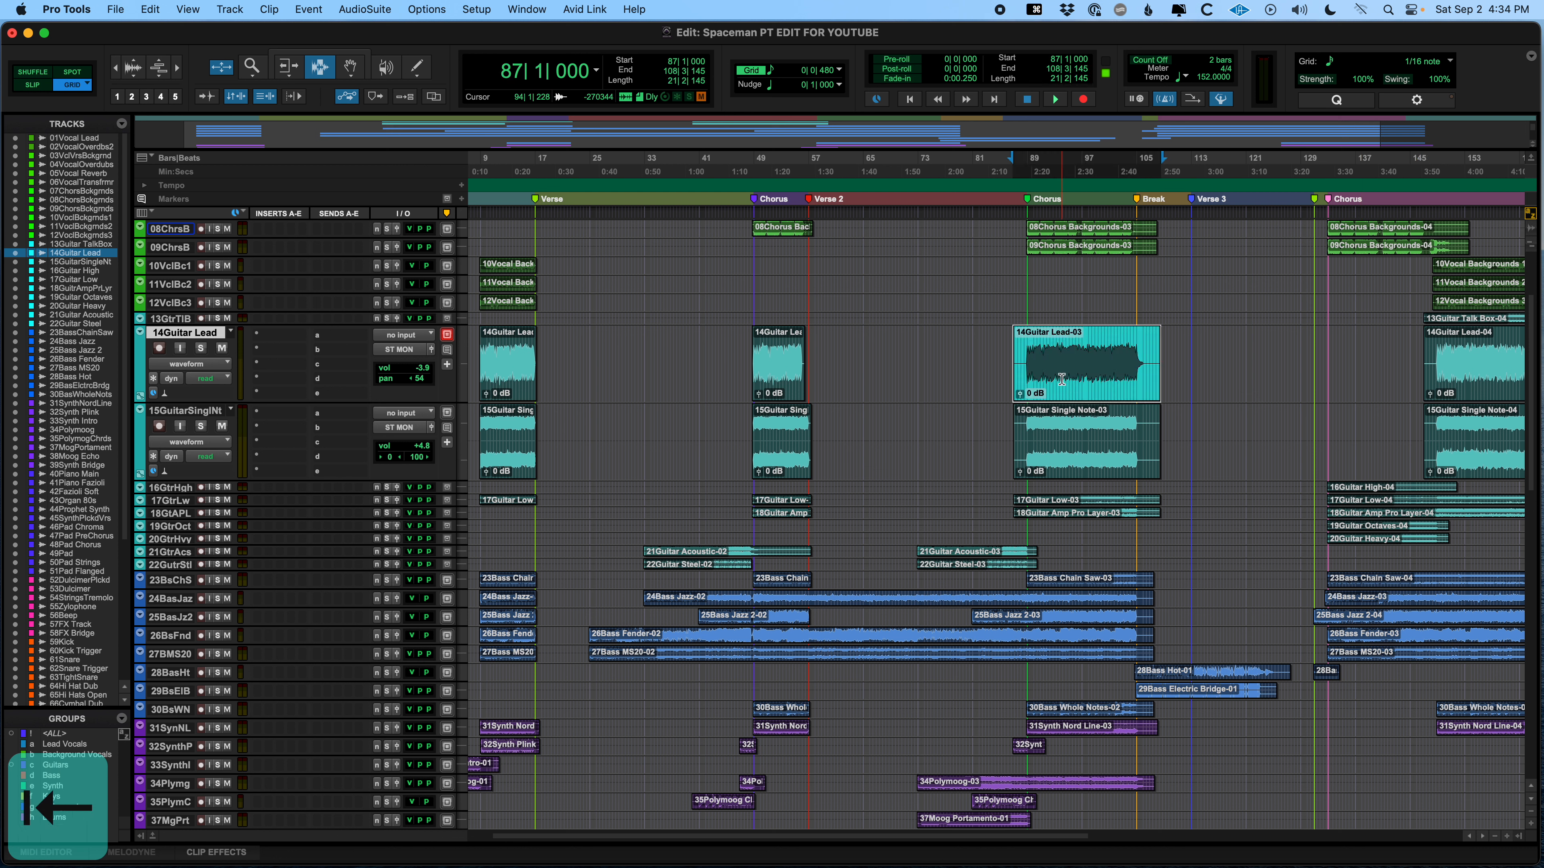
- From about bar 80 on 14 Guitar Lead, jump back to the preceding clip's end and extend the selection back to bar 17
click(966, 358)
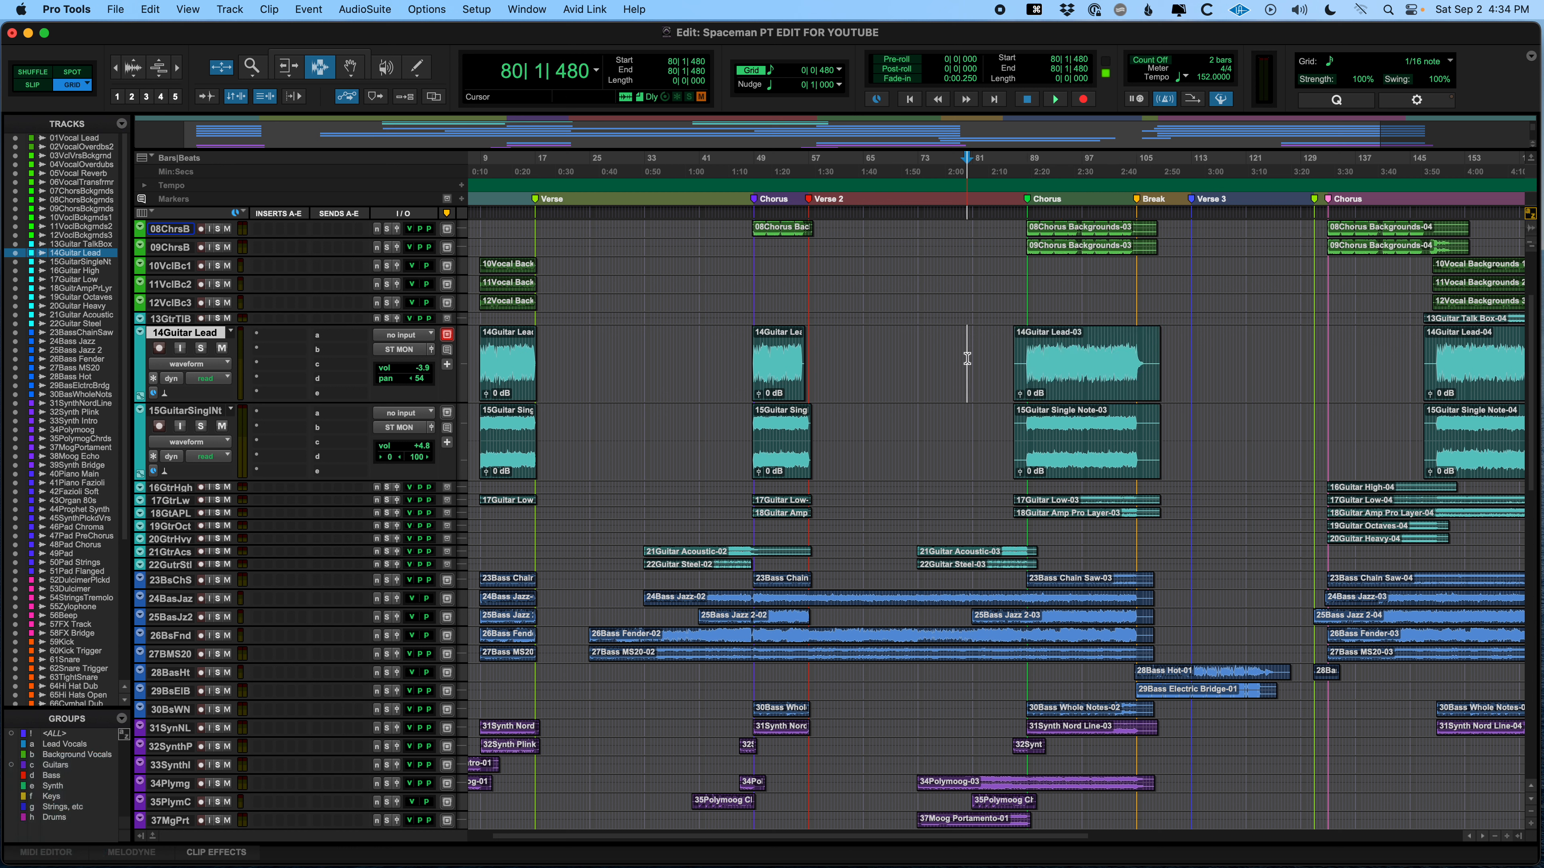
key(alt+Tab)
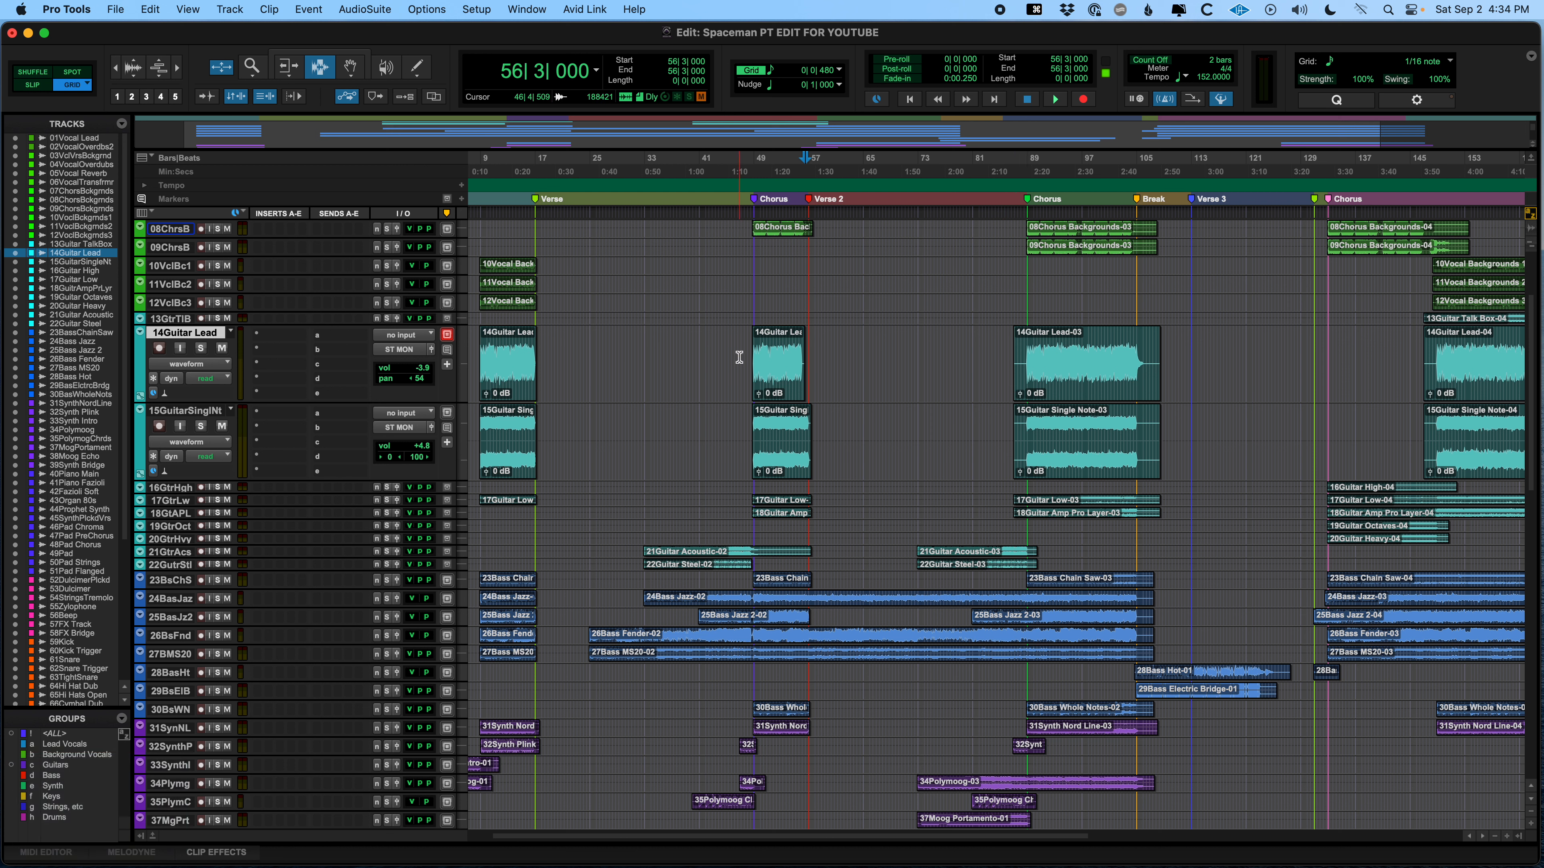
key(alt+shift+Tab)
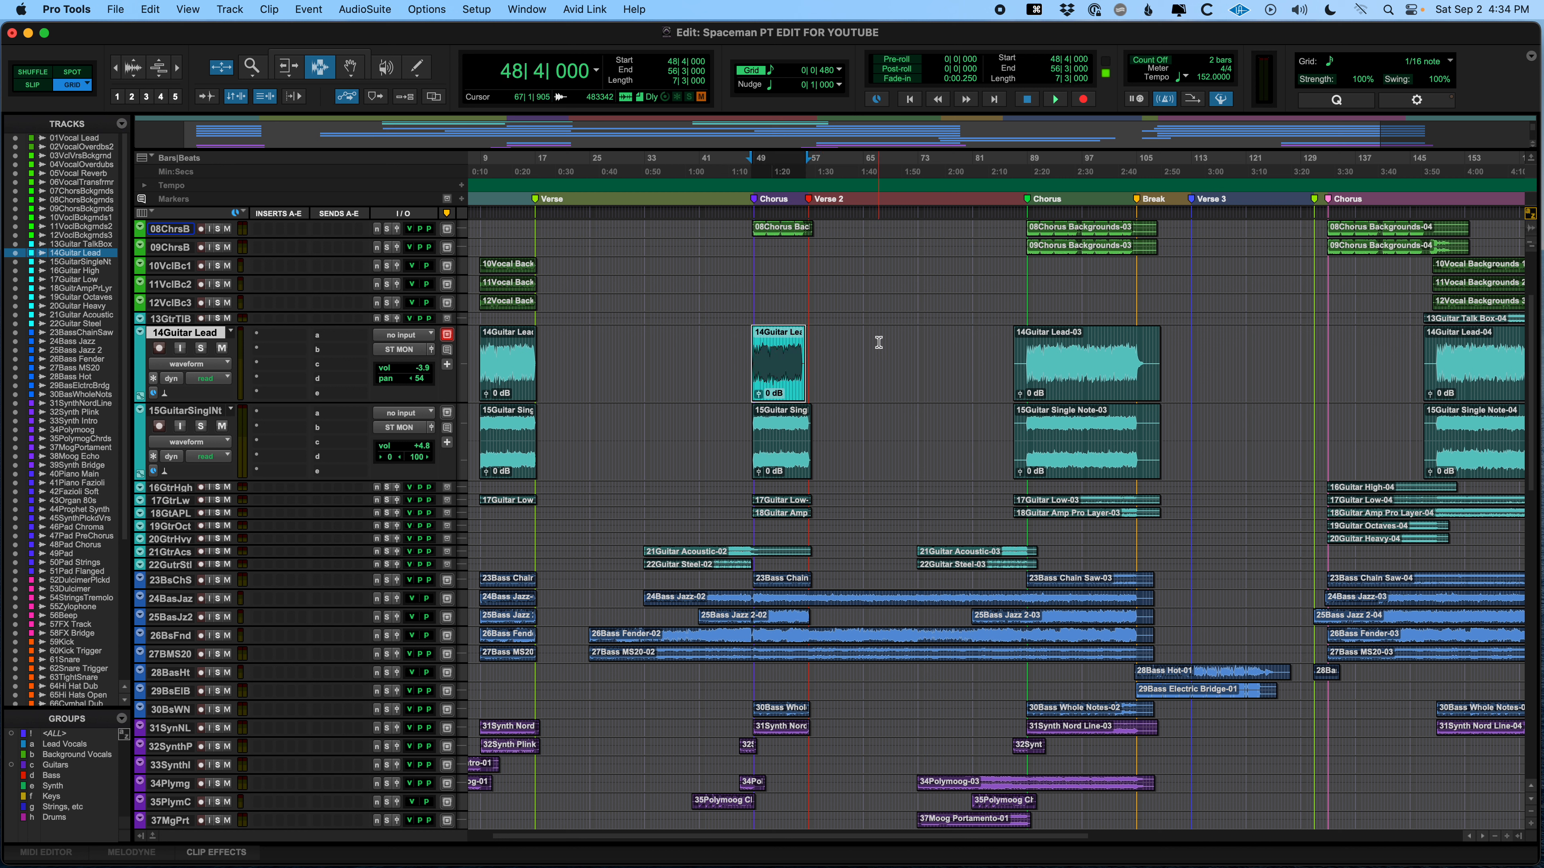
key(alt+shift+Tab)
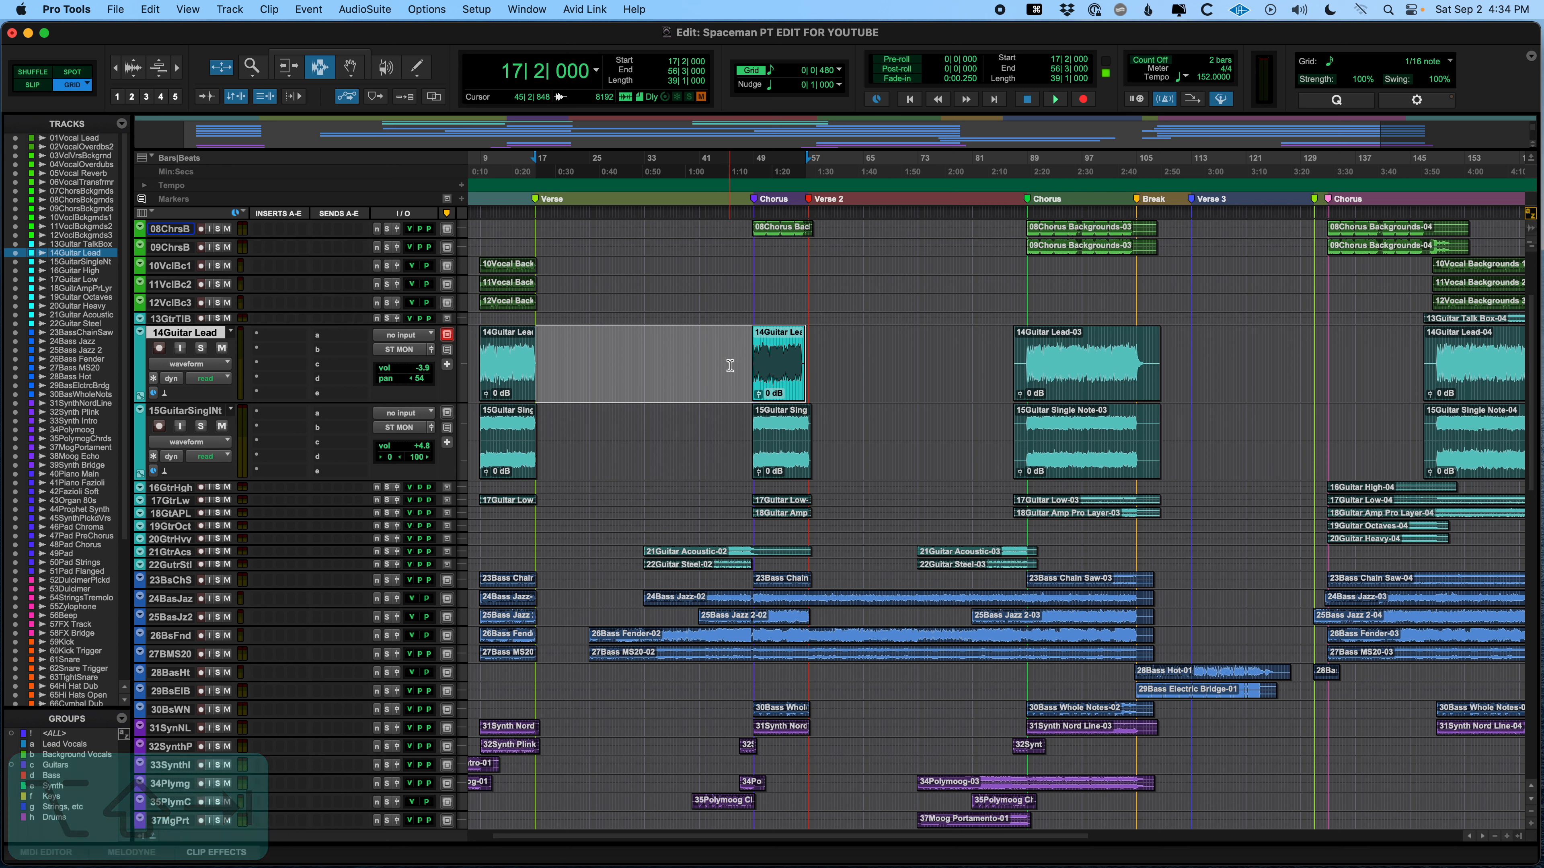
- Select the gap between 14 Guitar Lead's choruses, its two chorus clips in turn, and the first-chorus clip on 15 Guitar Single Note
double_click(915, 351)
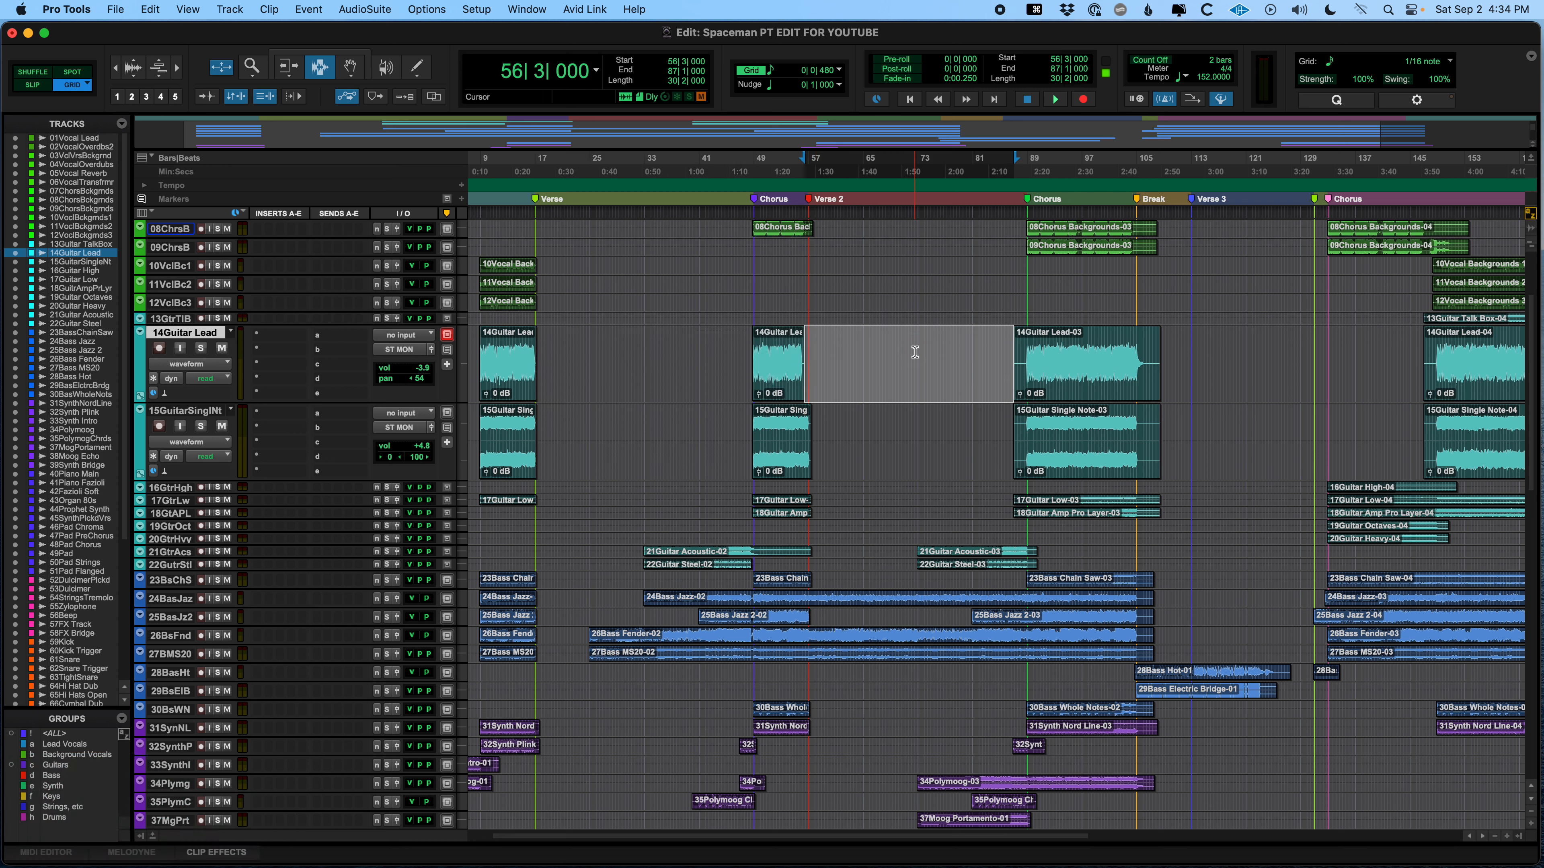
double_click(1092, 352)
double_click(781, 351)
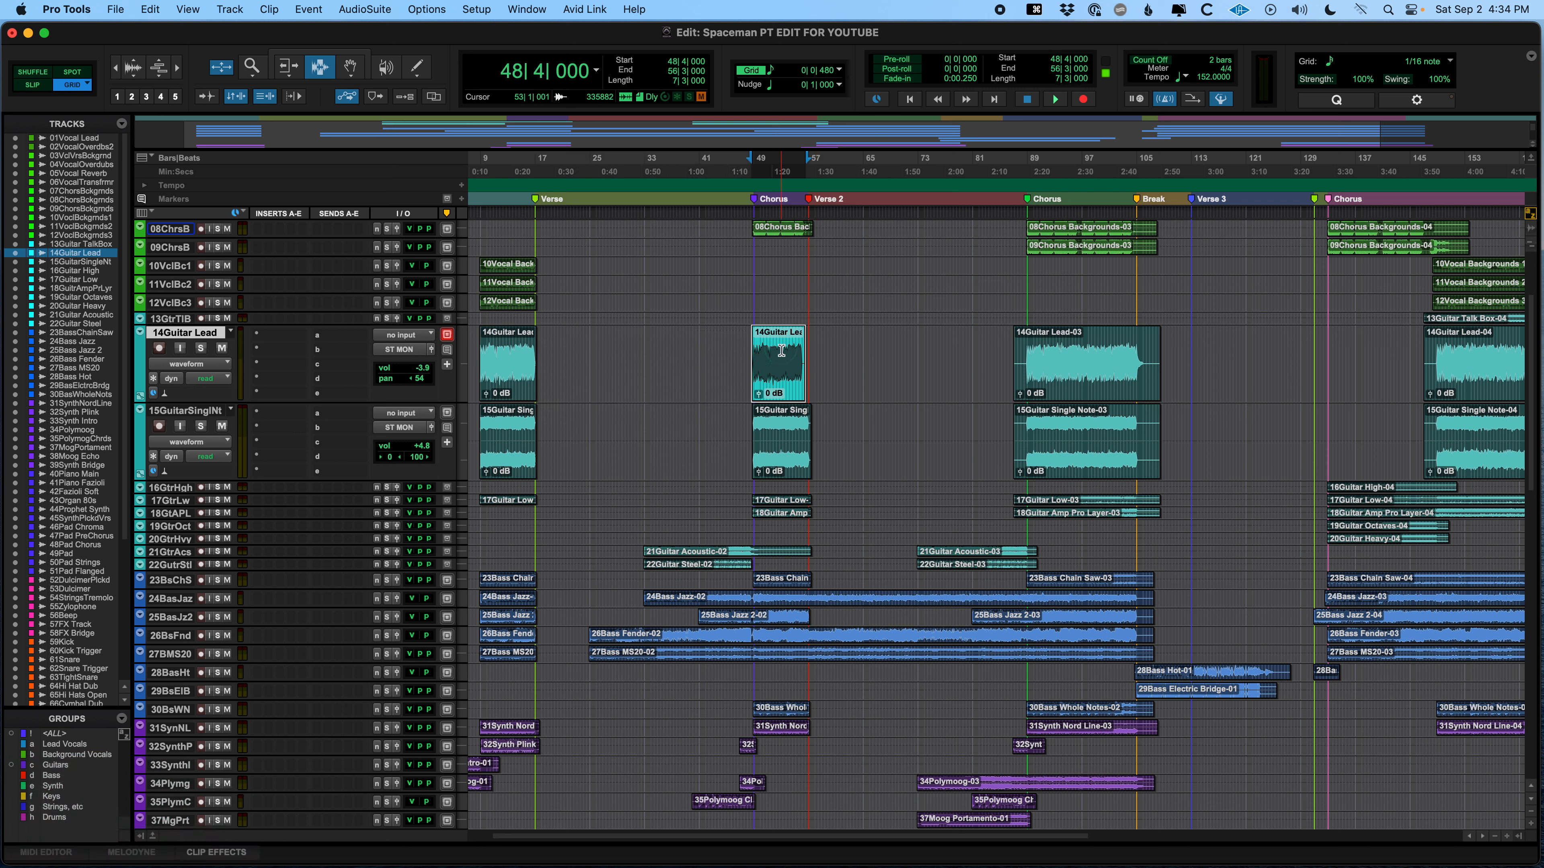
double_click(778, 422)
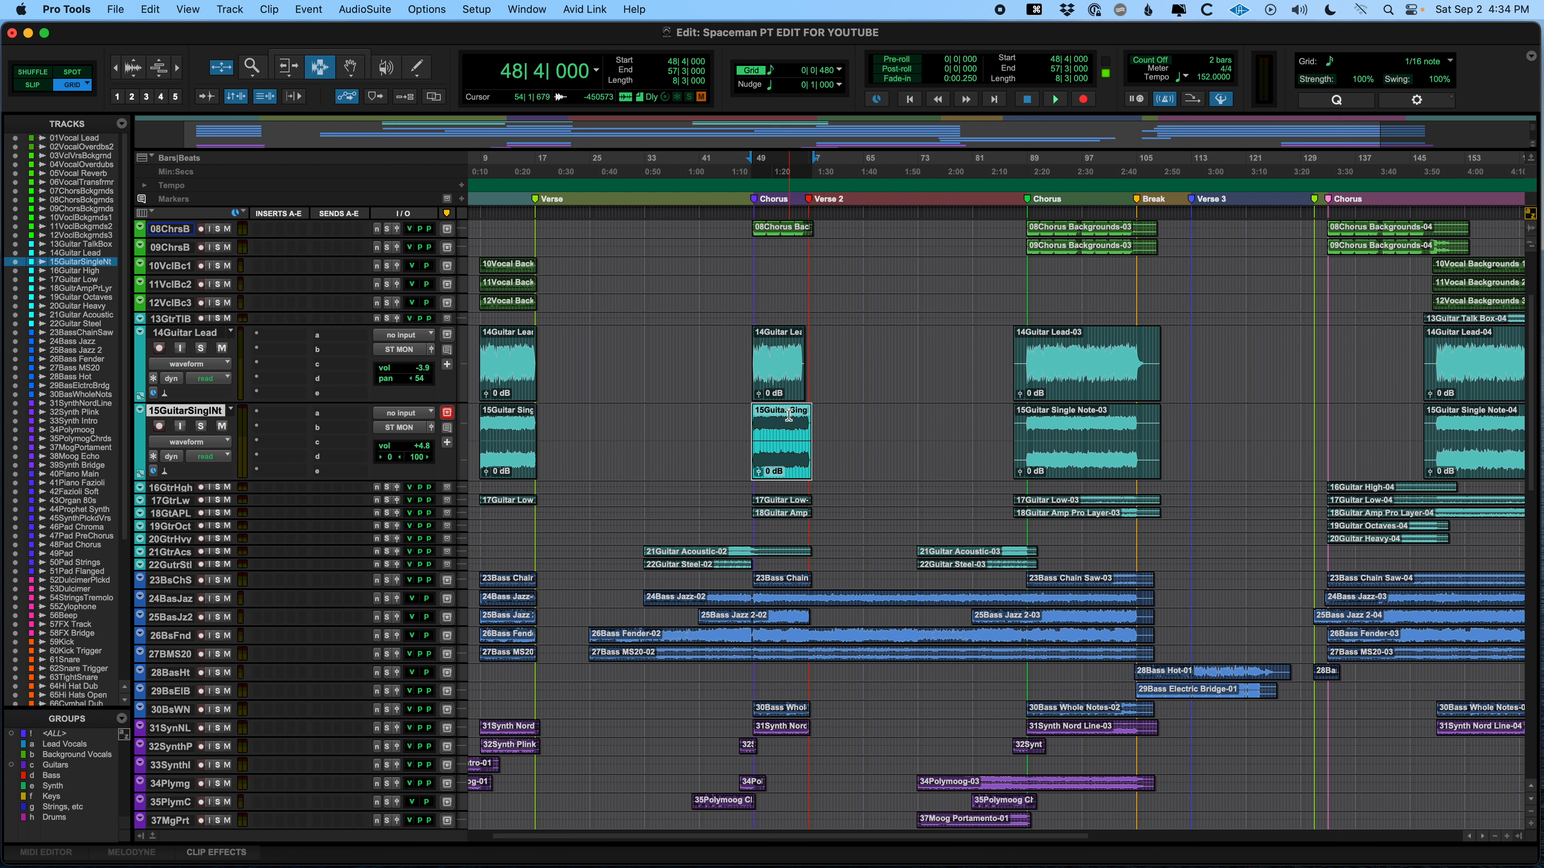
- Move the selection up five tracks to the 10 vocal backgrounds track and back down to 15 Guitar Single Note
key(p)
key(p)
key(p)
key(p)
key(p)
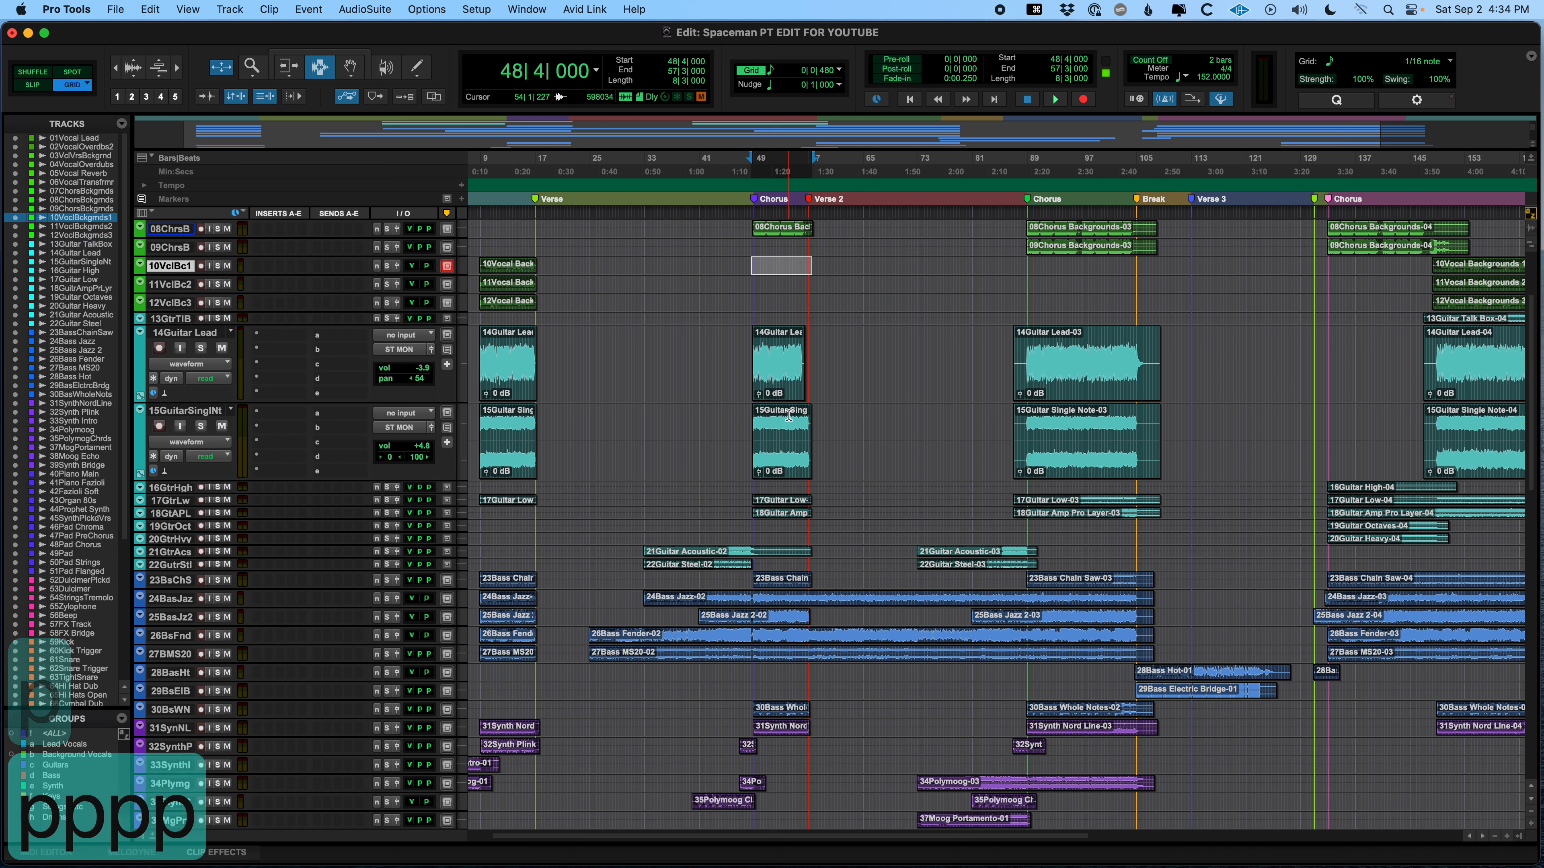
key(semicolon)
key(semicolon)
key(semicolon)
key(semicolon)
key(semicolon)
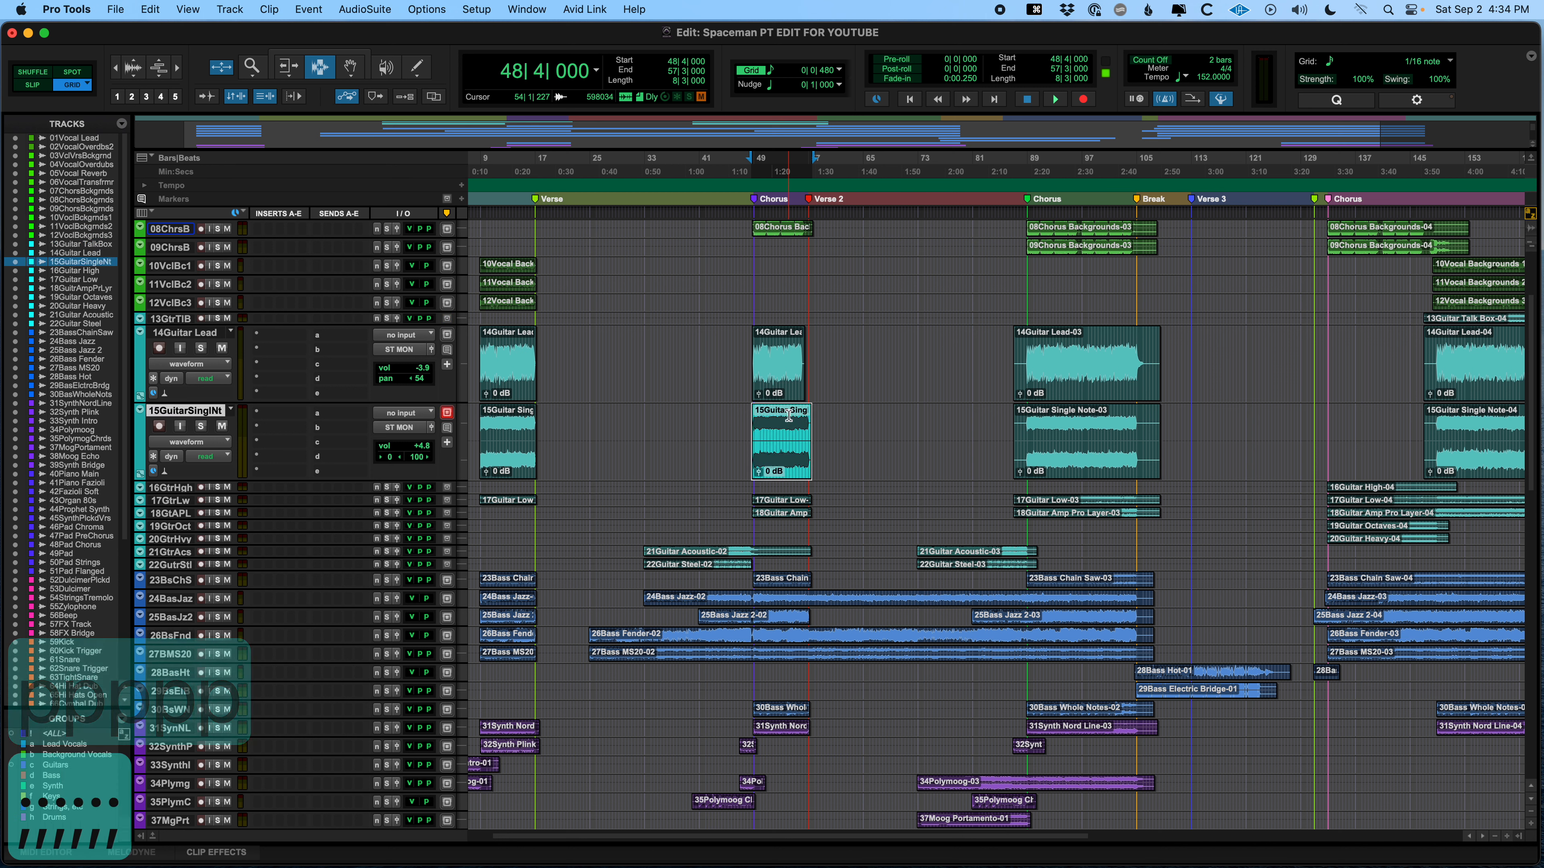
- Move the selection down two tracks and back up three to the 14 Guitar Lead track
key(semicolon)
key(semicolon)
key(p)
key(p)
key(p)
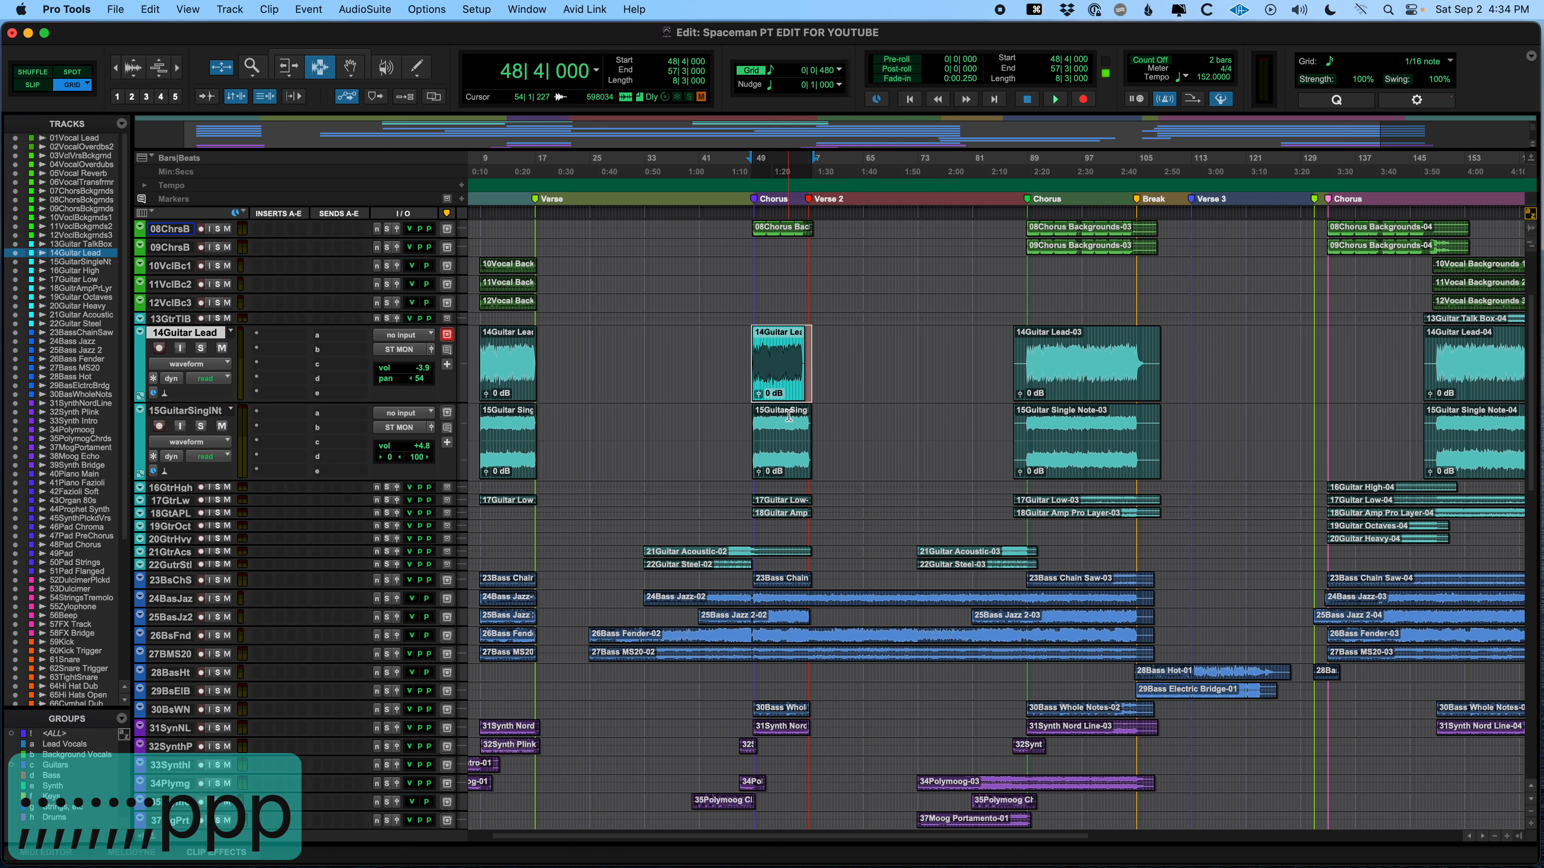
- Jump to the 14 Guitar Lead chorus clip's end, back to the clip end at bar 17, and forward again to bar 56
key(Tab)
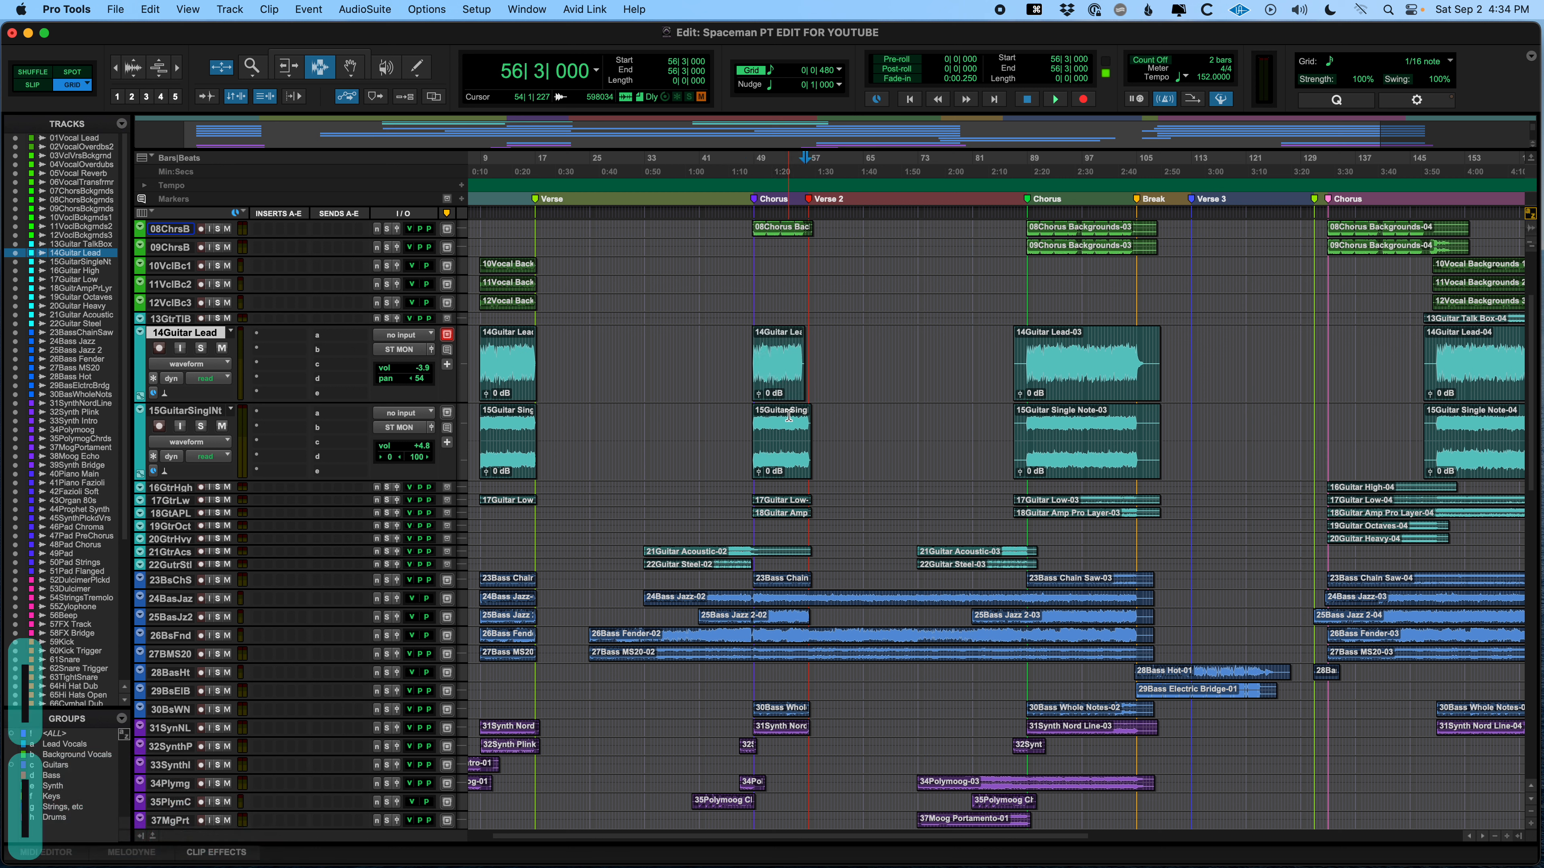
key(alt+Tab)
key(alt+Tab)
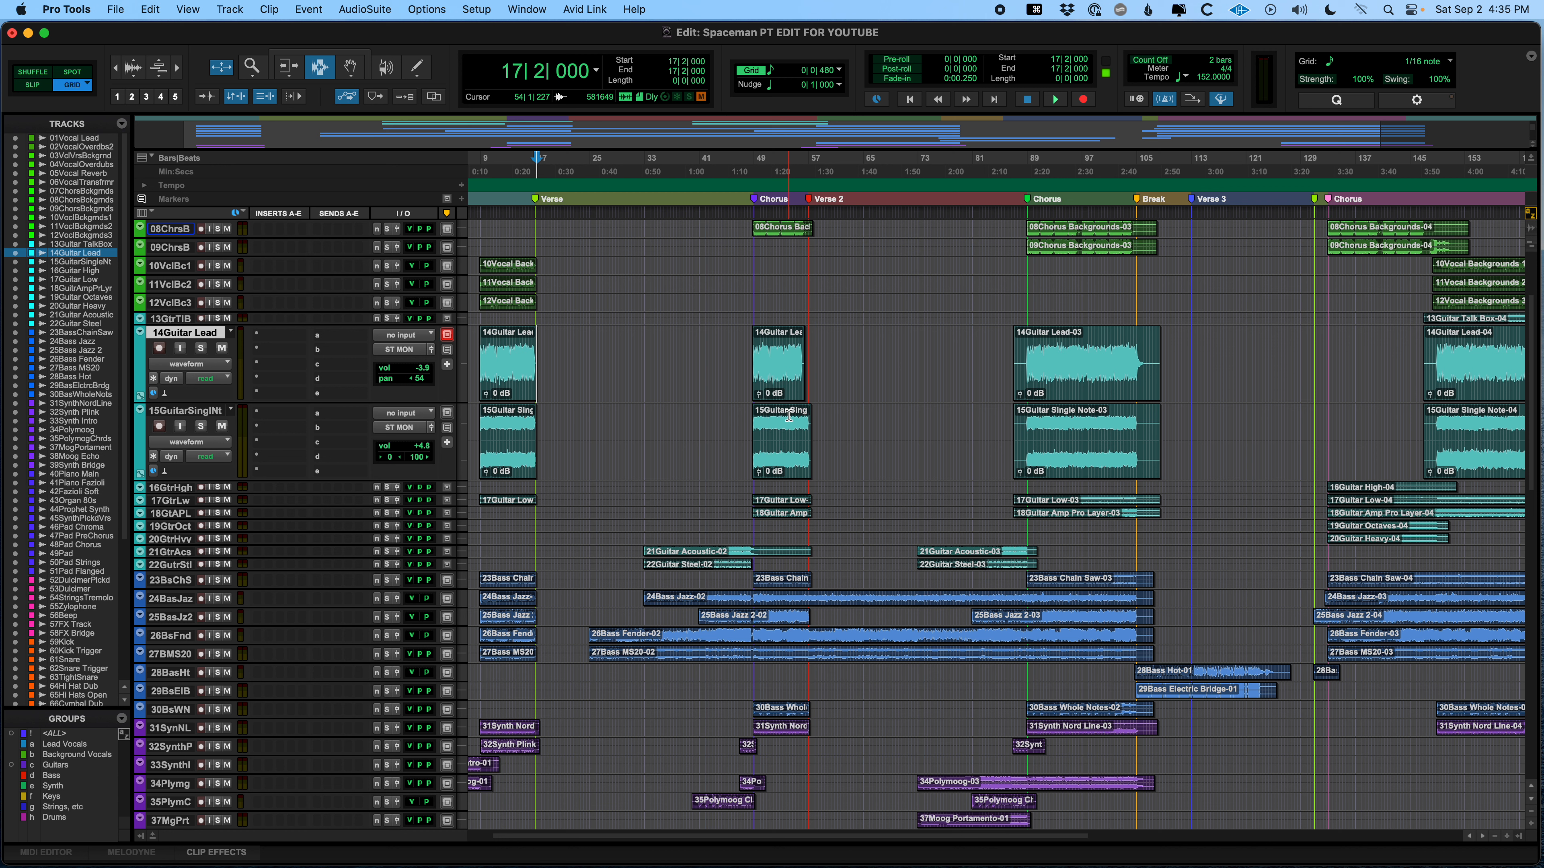
key(Tab)
key(Tab)
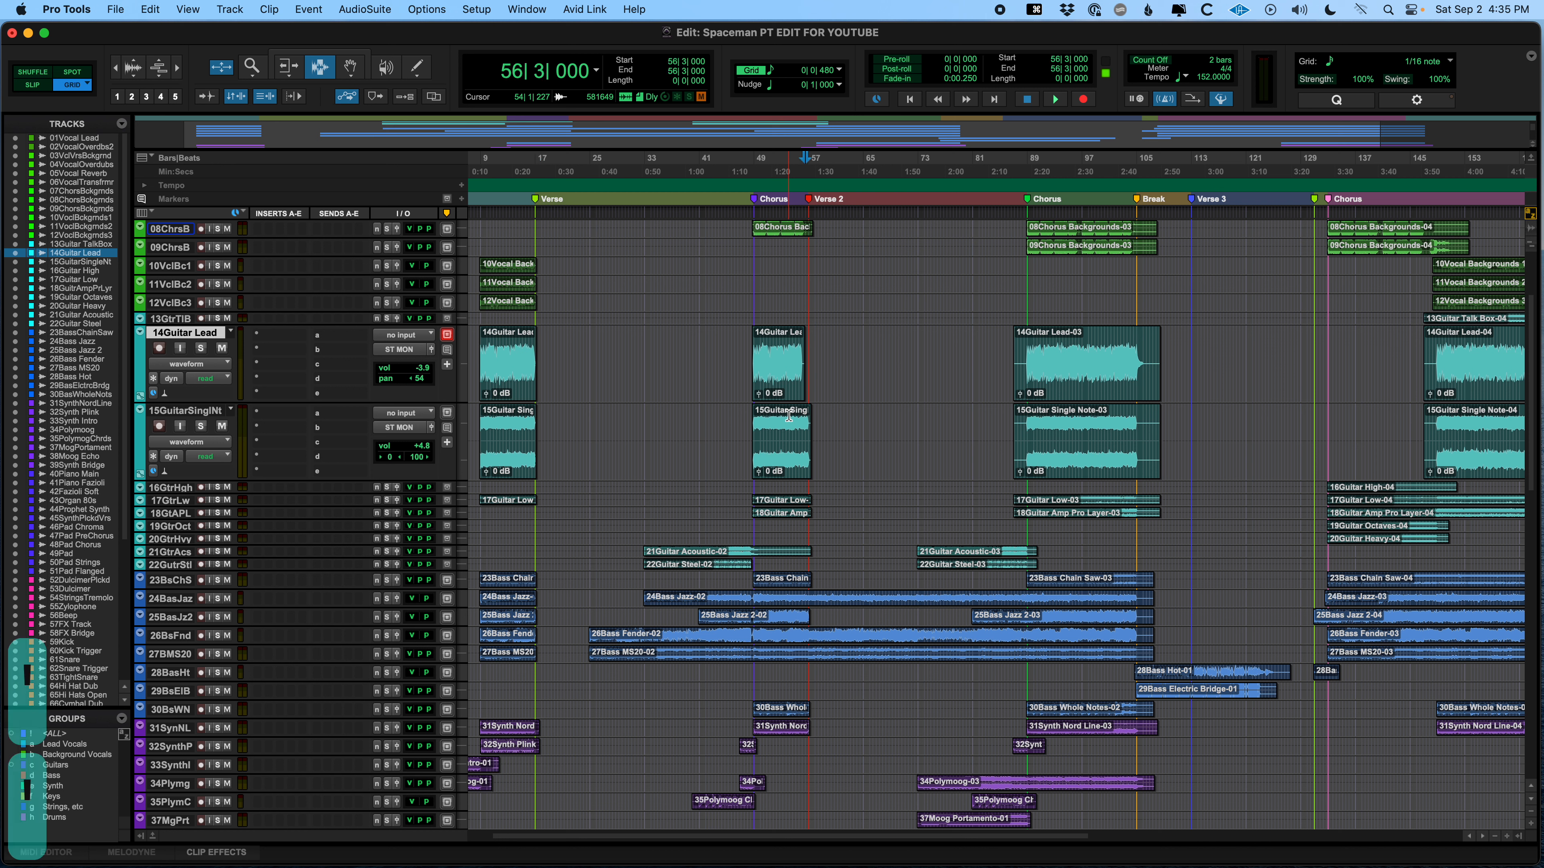
- Advance the cursor to the end of 14Guitar Lead-03, then move it up three tracks and down four to 15 Guitar Single Note
key(Tab)
key(Tab)
key(p)
key(p)
key(p)
key(semicolon)
key(semicolon)
key(semicolon)
key(semicolon)
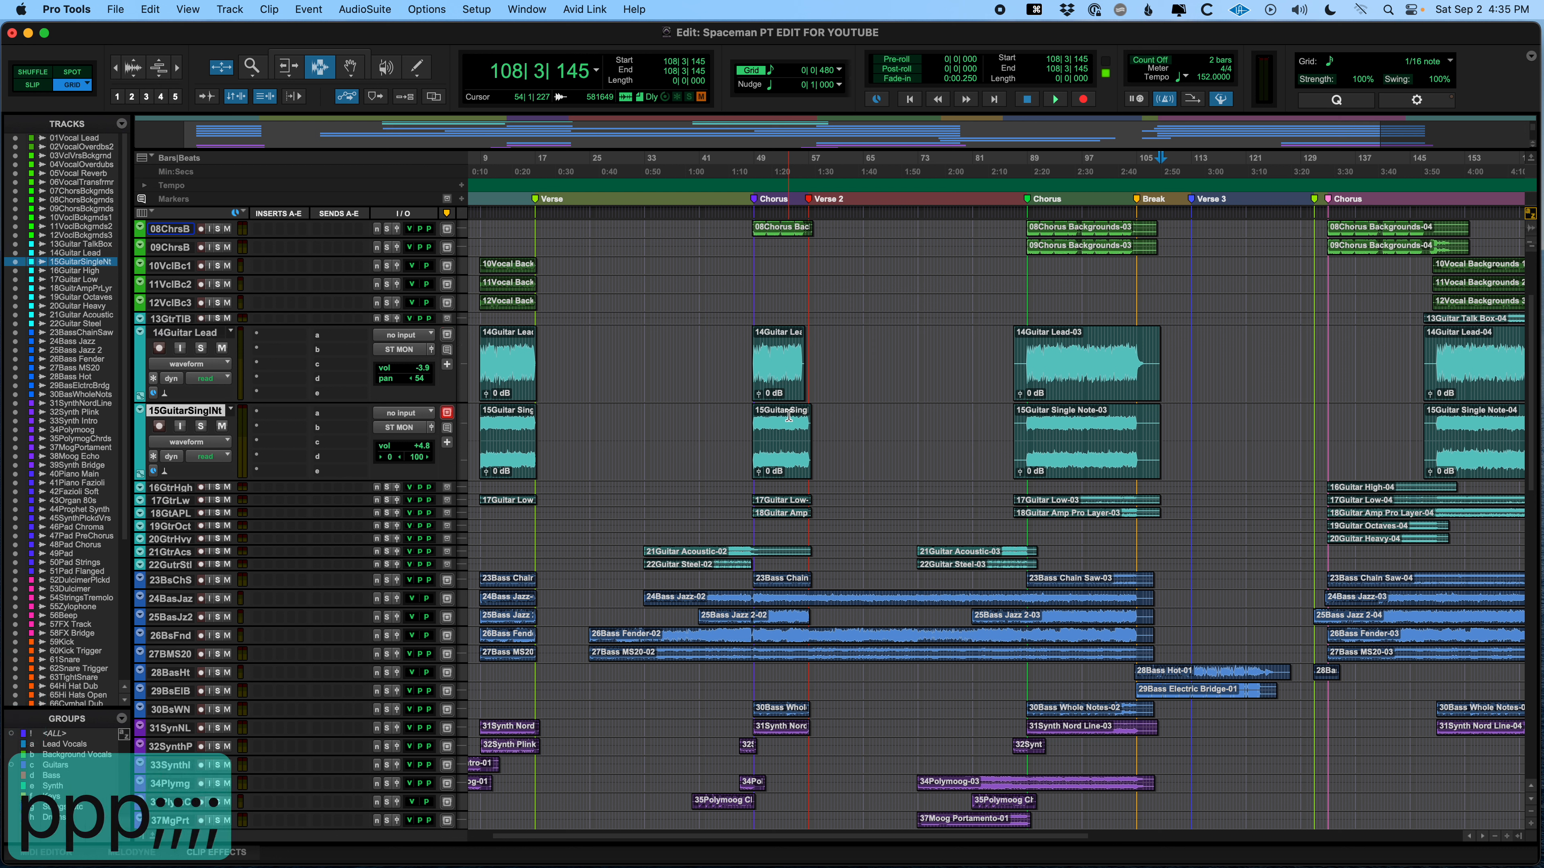
- Step the cursor back to bar 57, move it up to 14 Guitar Lead, and jump forward to the next clip start at bar 87
key(alt+Tab)
key(alt+Tab)
key(p)
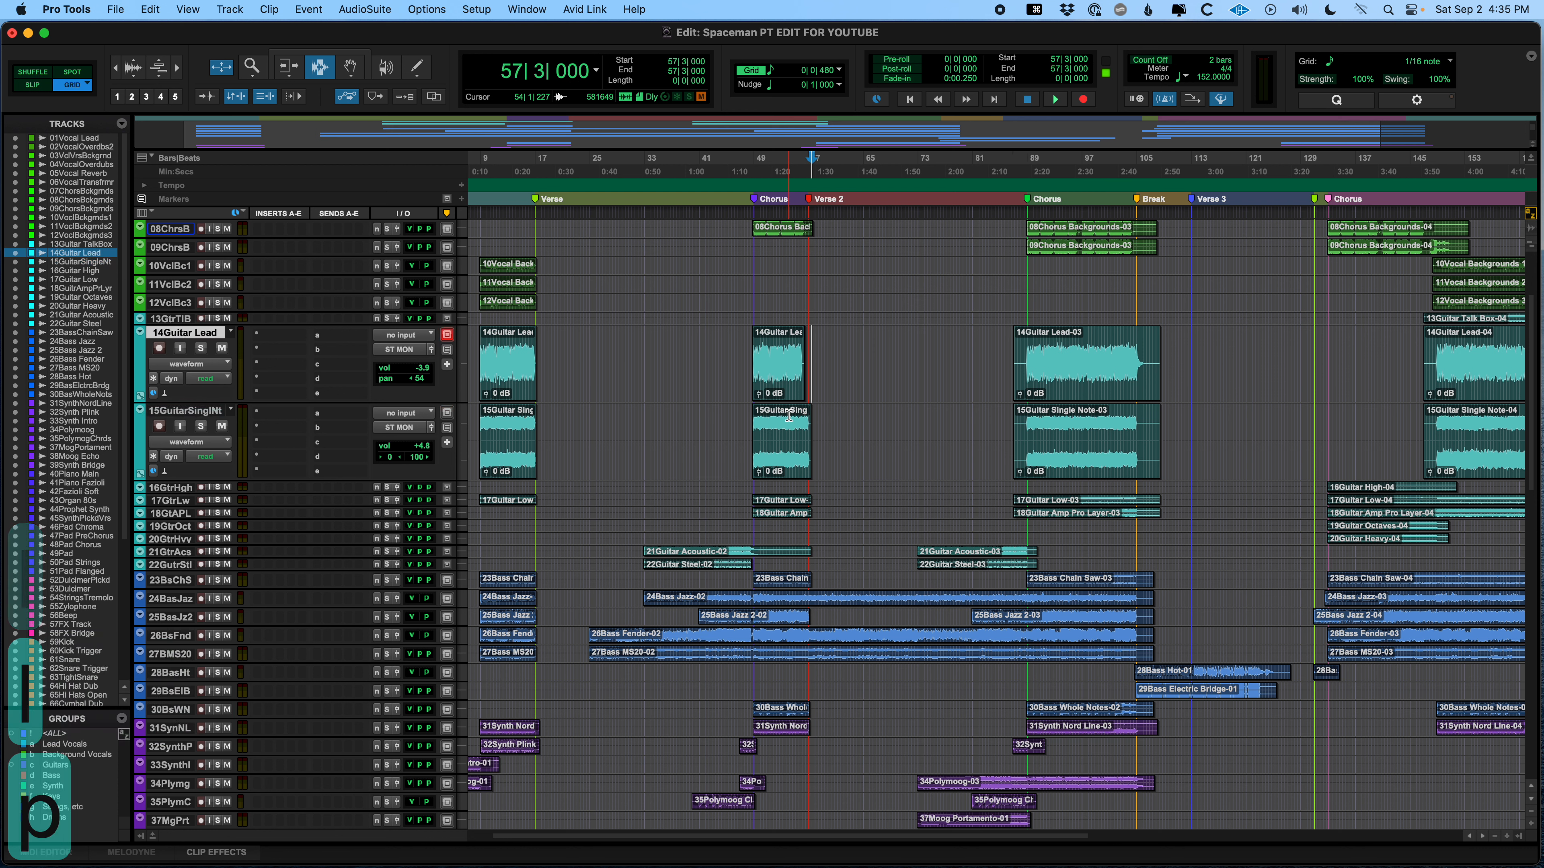
key(Tab)
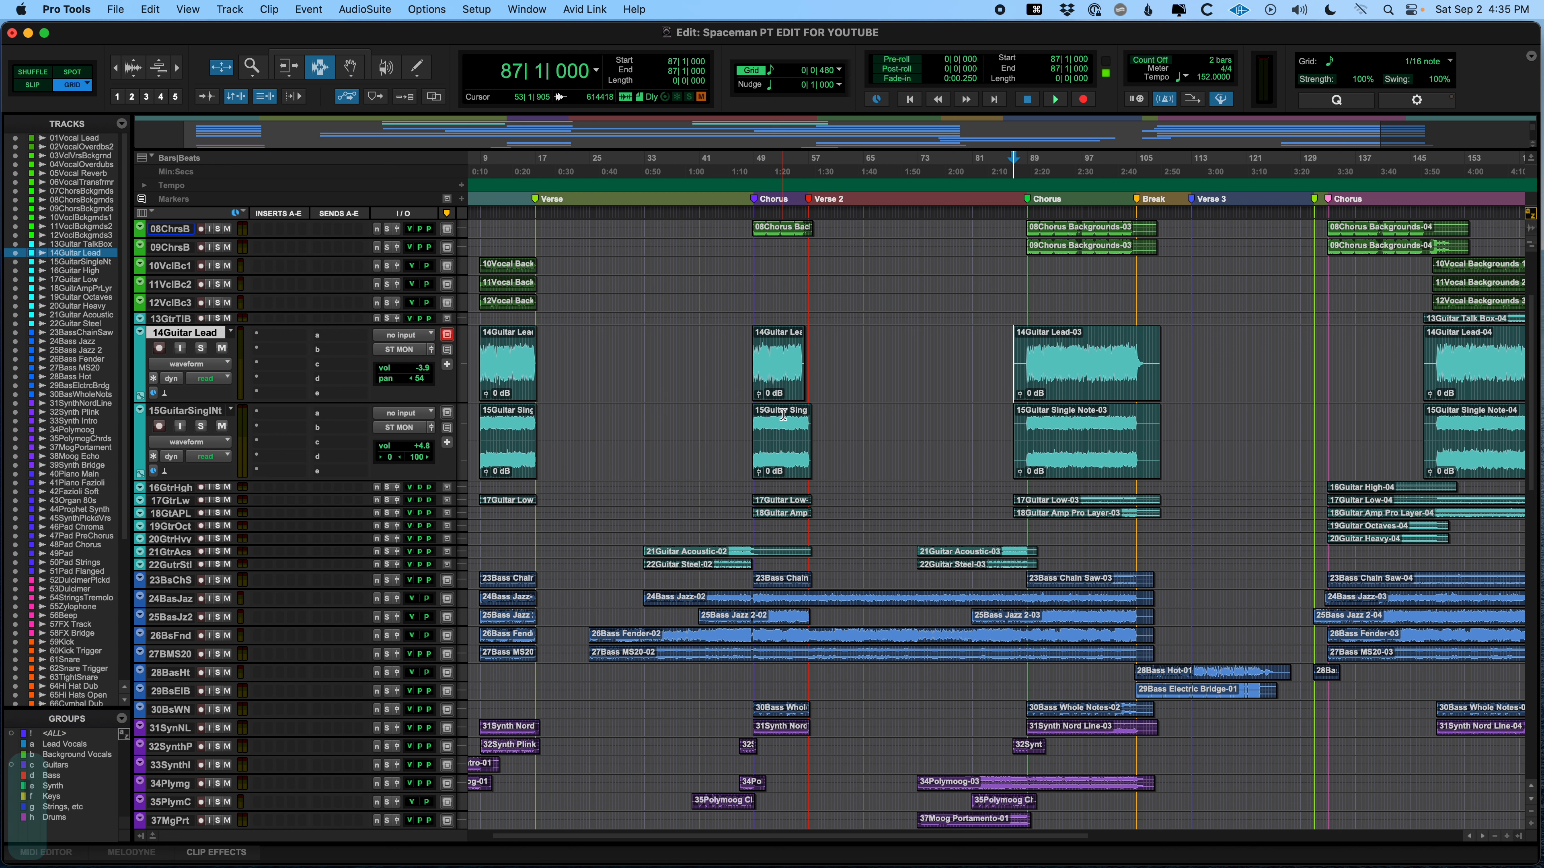
scroll(868, 499, down, 3)
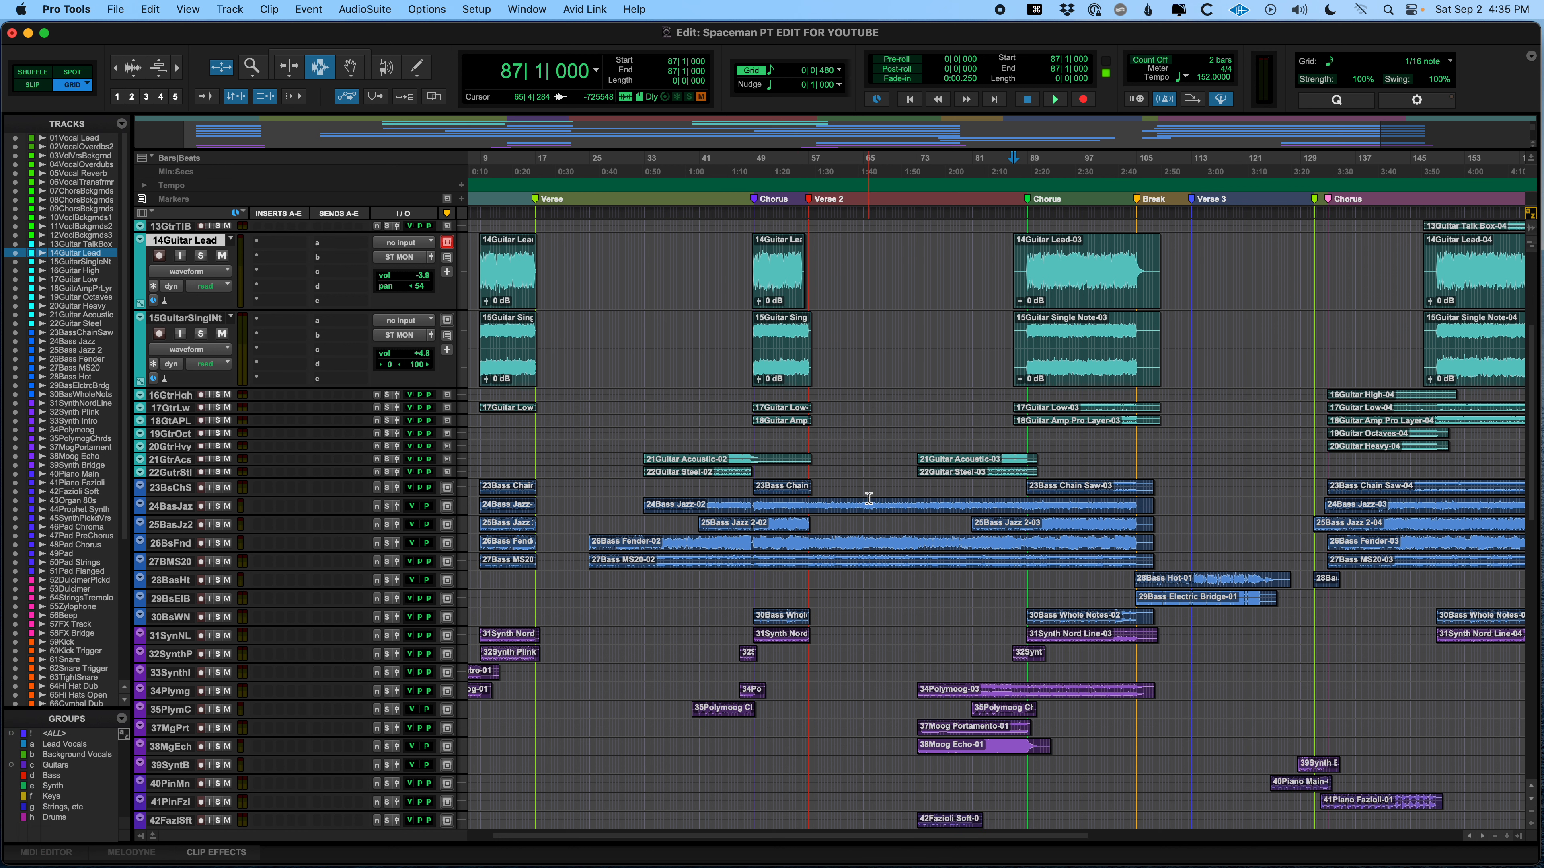
scroll(866, 499, up, 2)
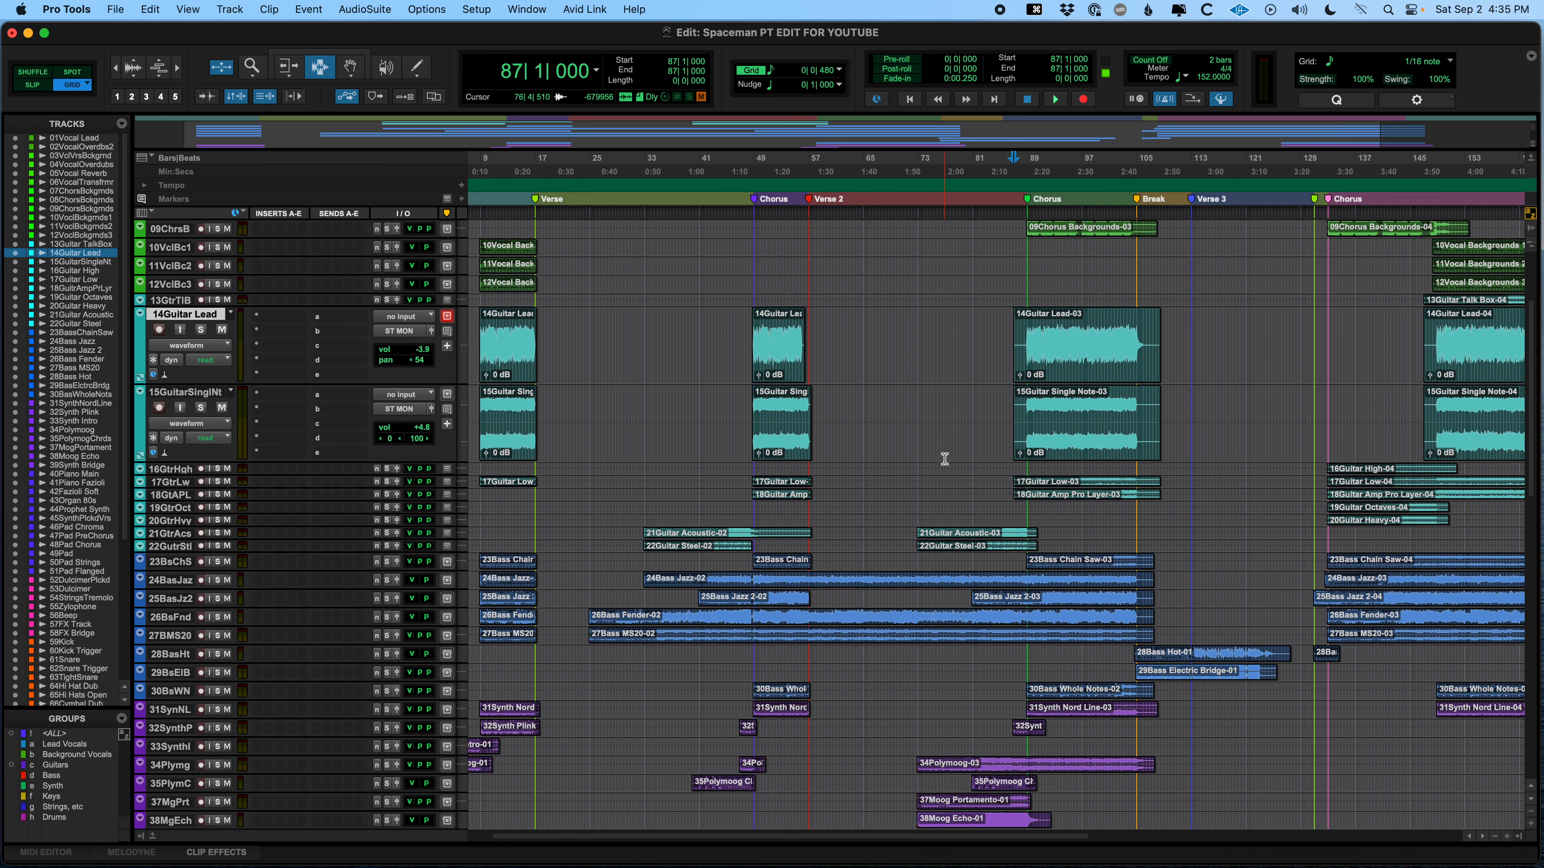
scroll(945, 460, right, 5)
scroll(946, 466, down, 5)
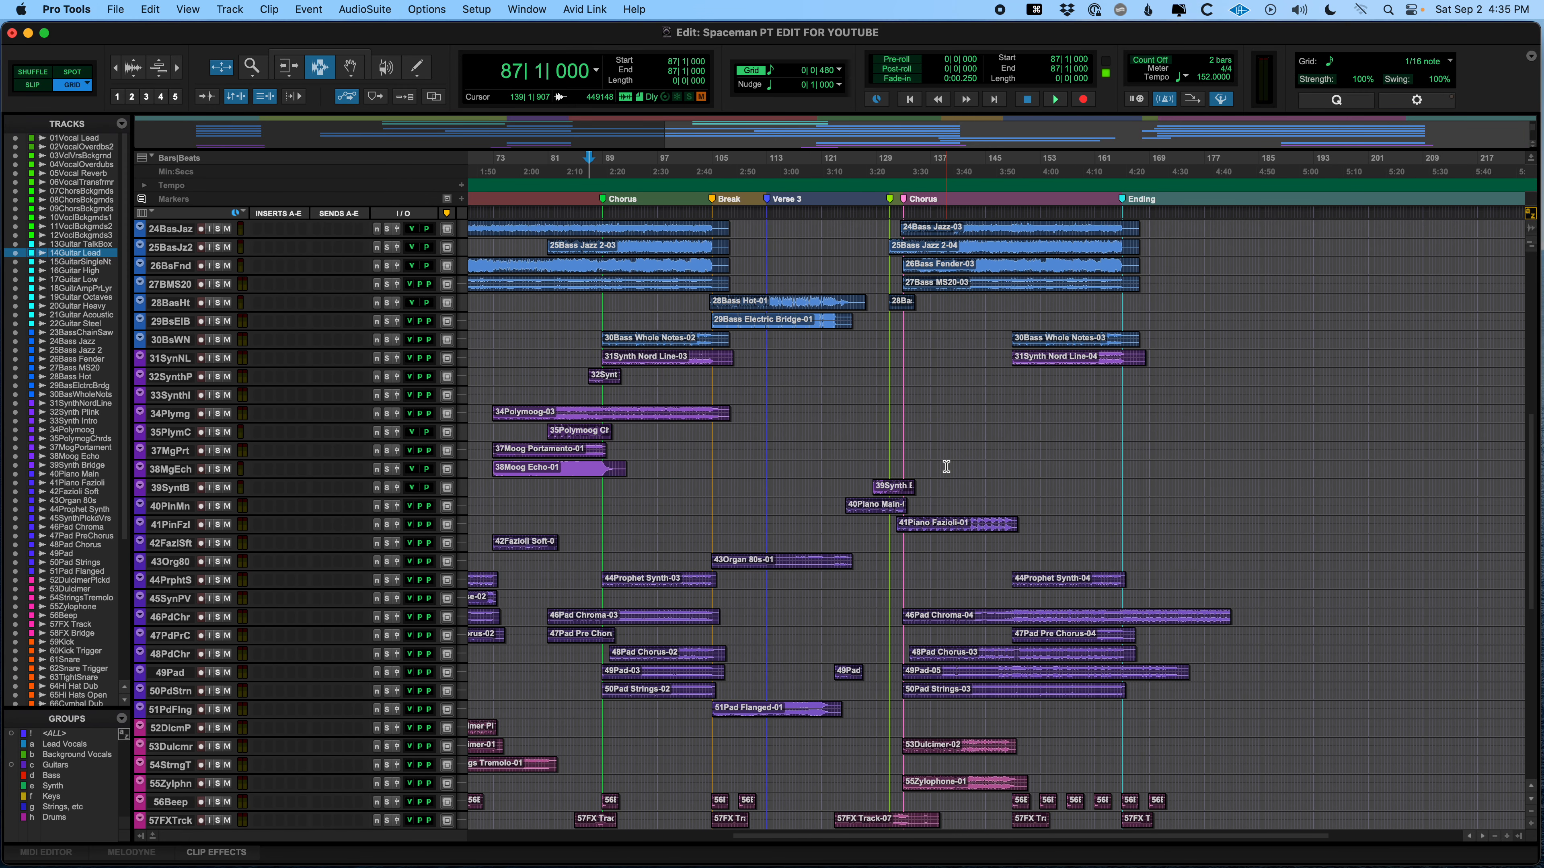
- Place the cursor on the 71Drum Fill track and jump it forward to the drum fill clip's start at bar 131
scroll(947, 466, down, 10)
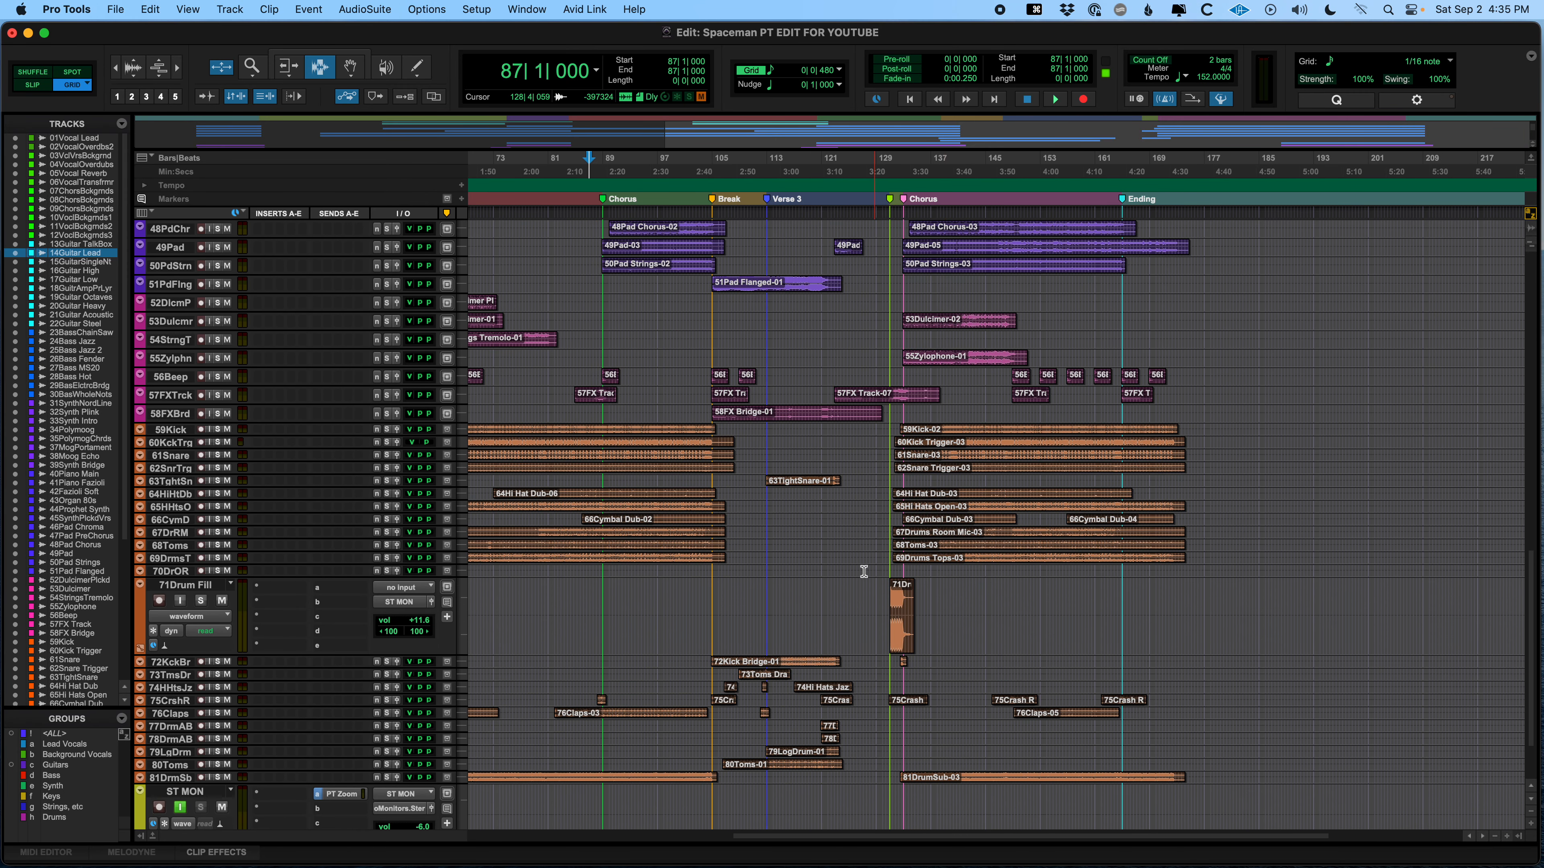
click(831, 586)
key(Tab)
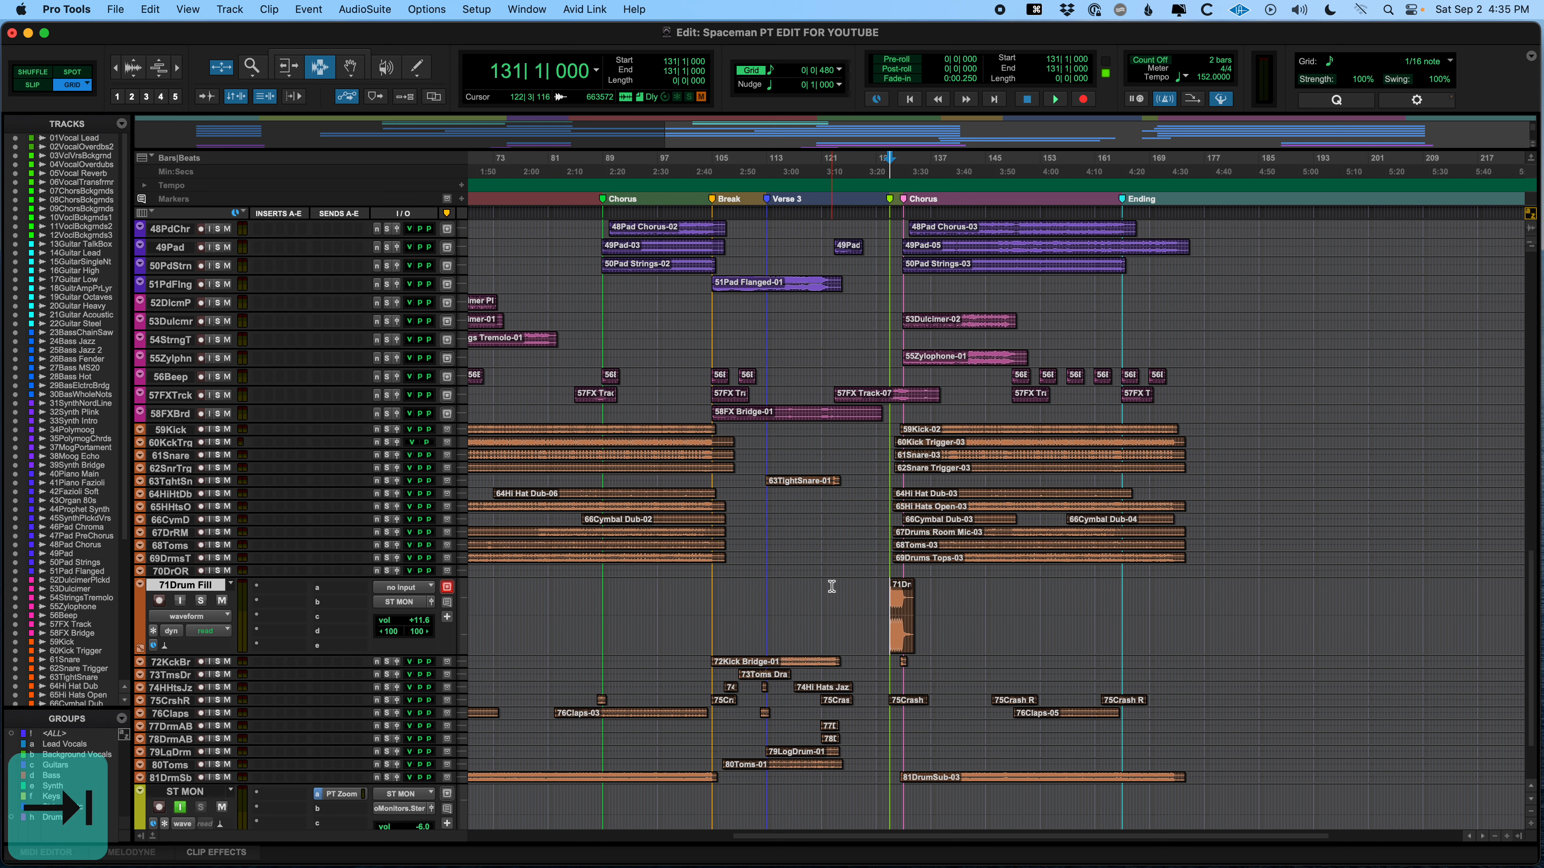
key(t)
key(t)
key(t)
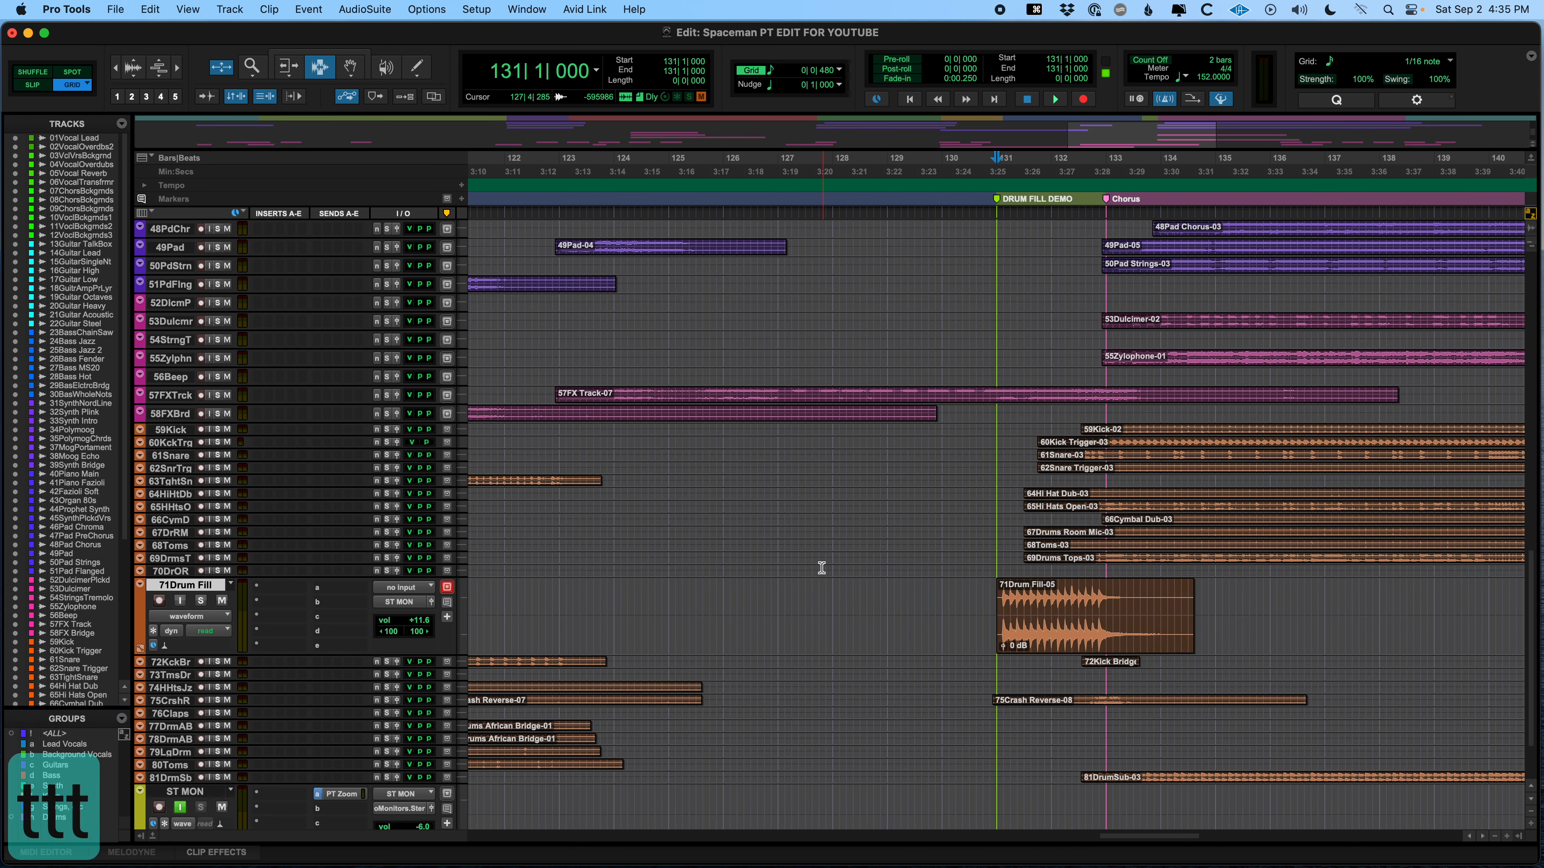
- Play the drum fill on the 71Drum Fill track from 128|1|480, and stop playback after listening
click(839, 596)
key(space)
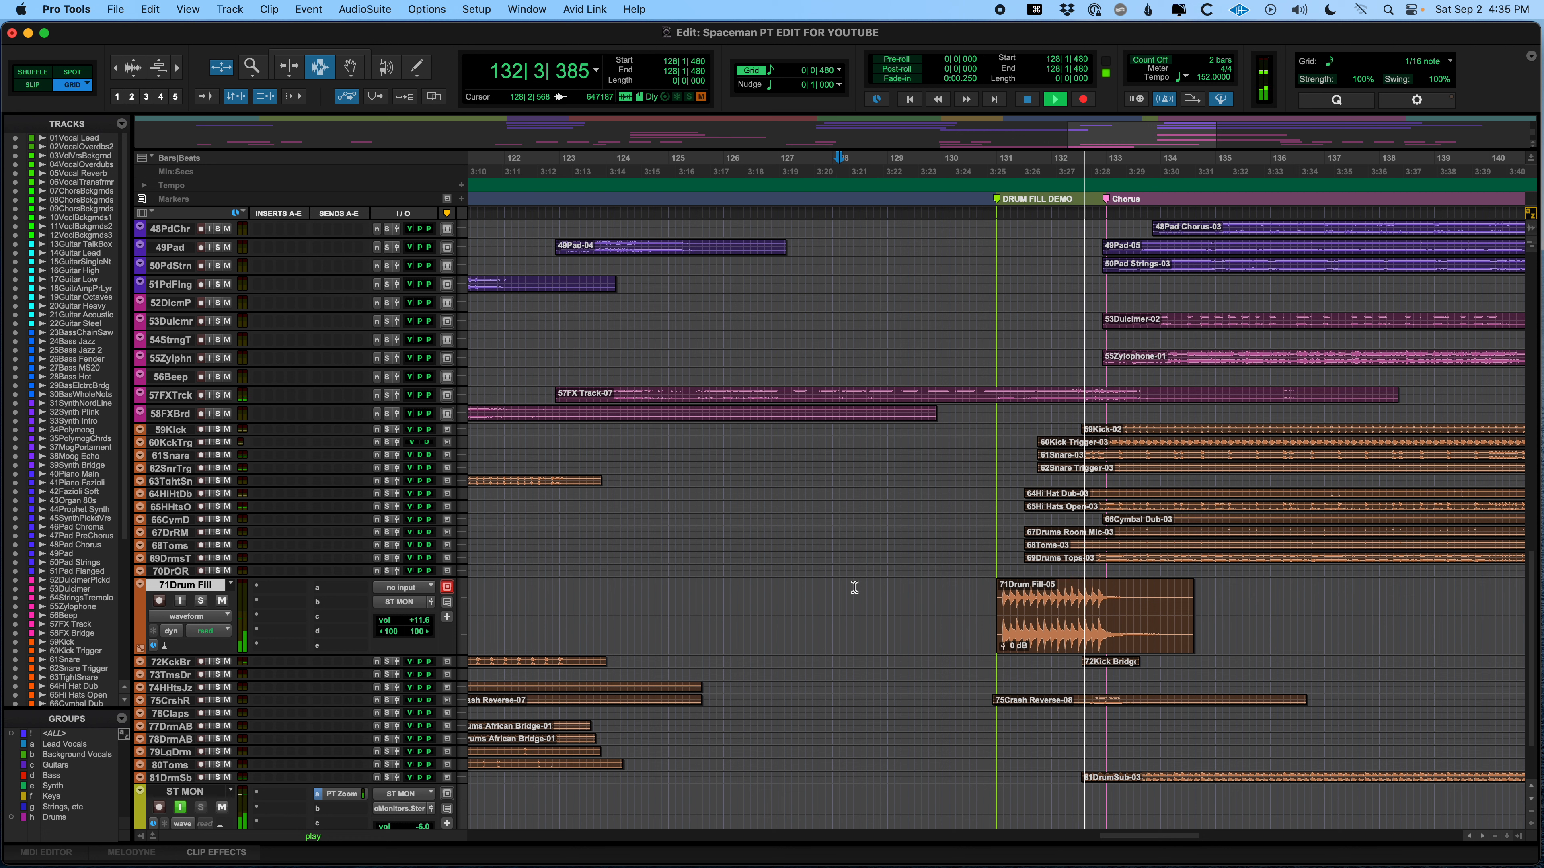
key(space)
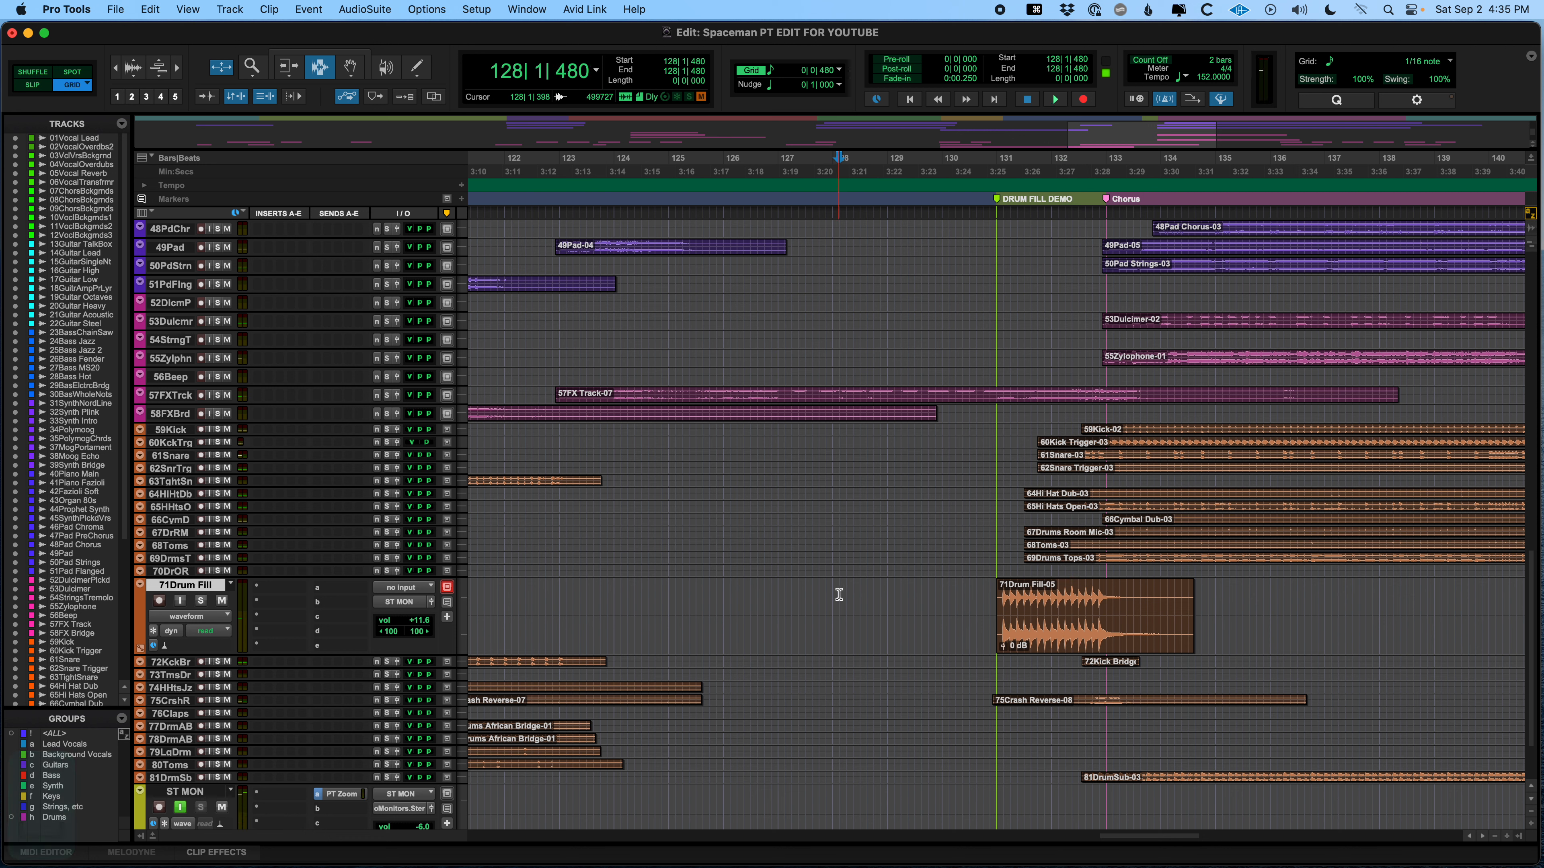
- Return the cursor to the start of the 71Drum Fill-05 clip for a close-up view of its waveform
click(839, 594)
key(Tab)
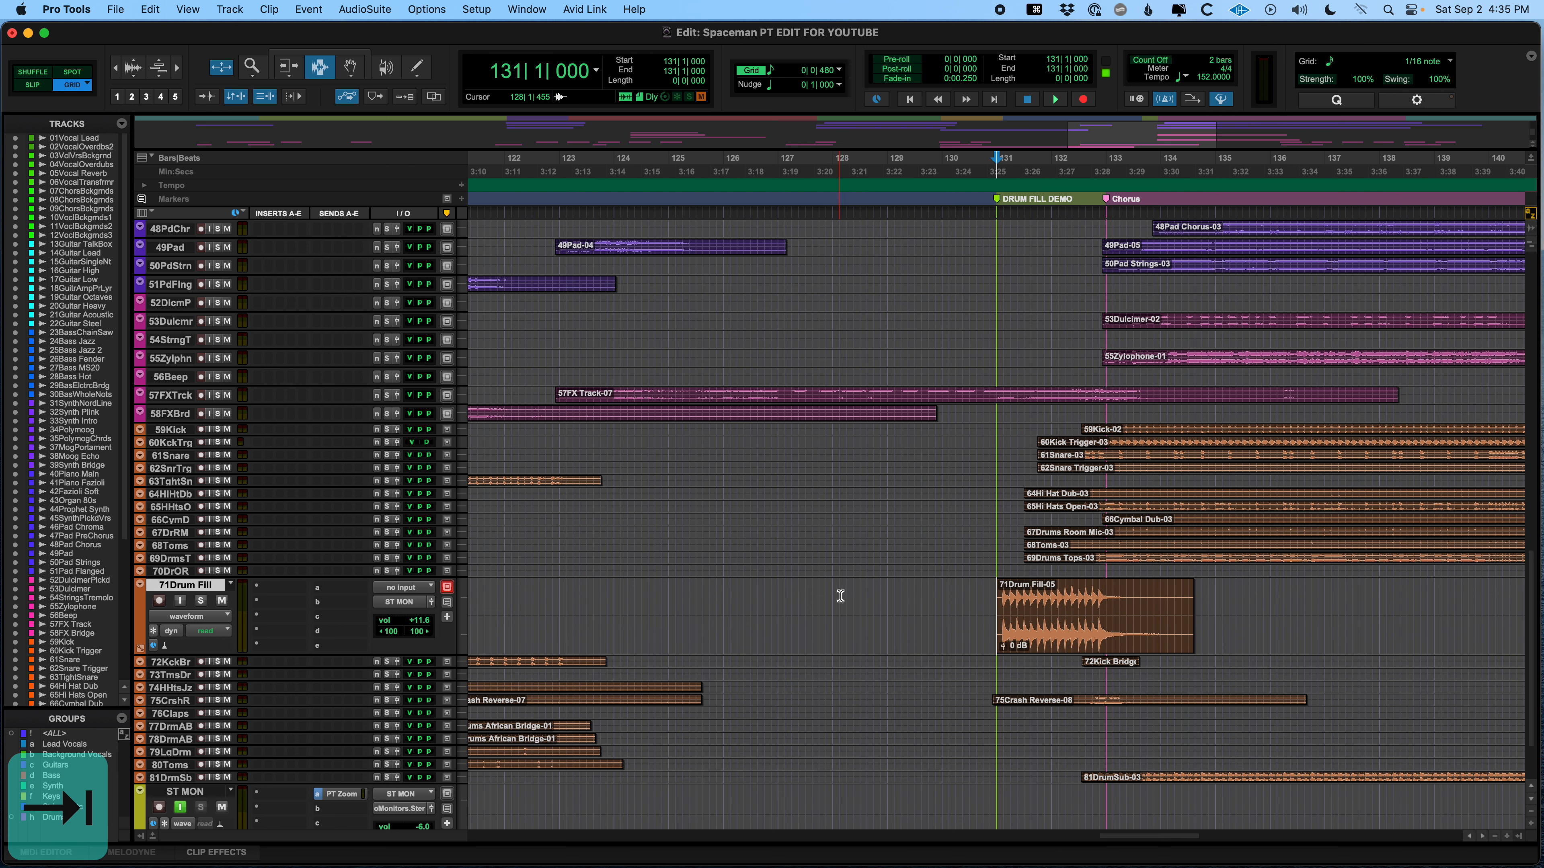
key(t)
key(t)
scroll(861, 604, right, 5)
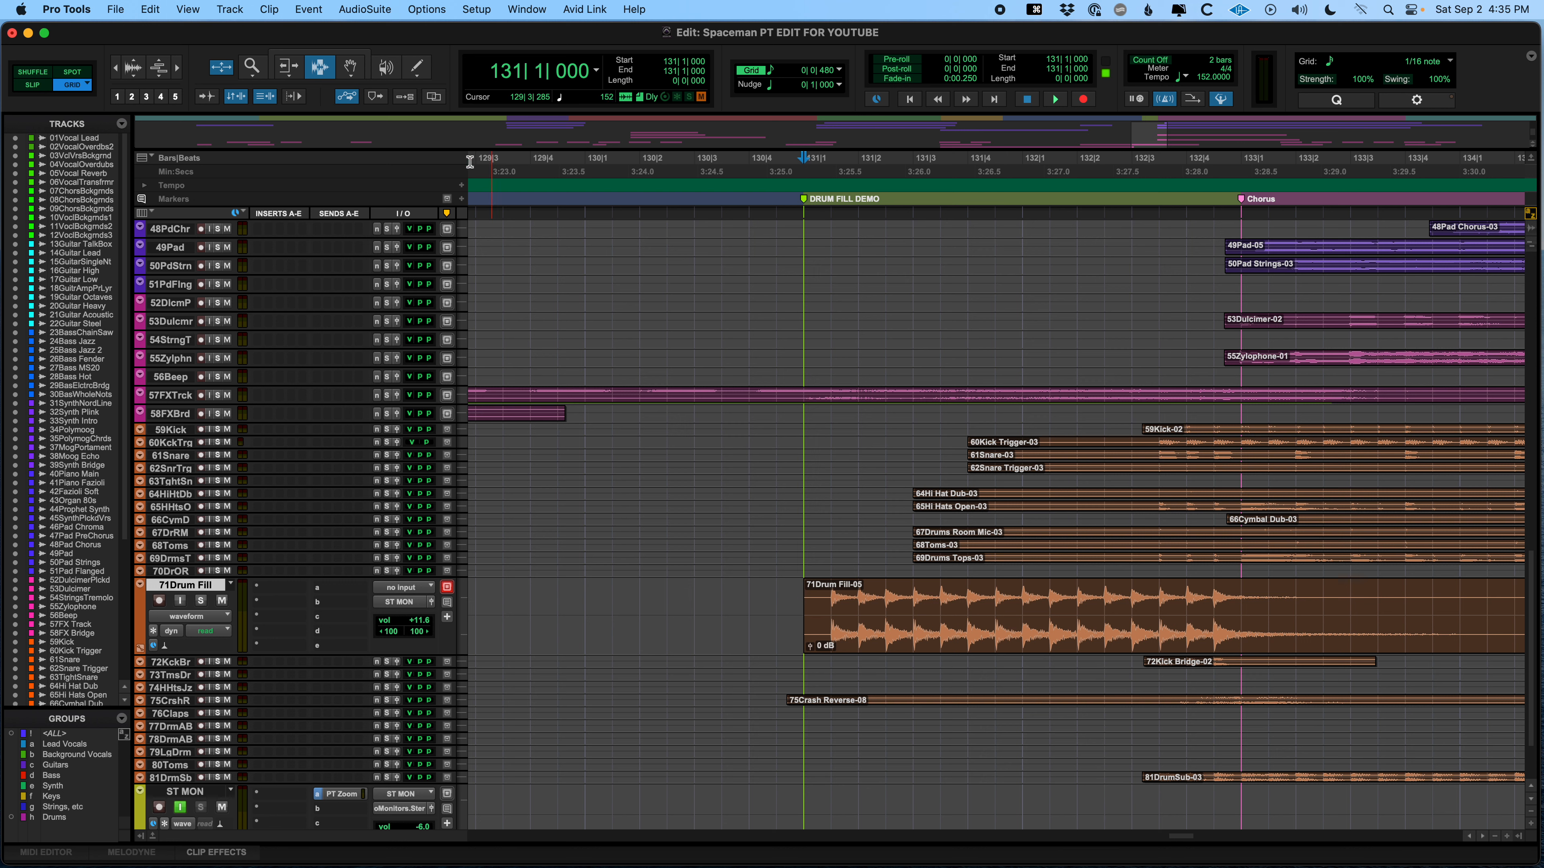
- Trim the start of the 71Drum Fill-05 clip to 132|1|000 with the Trim tool
click(297, 73)
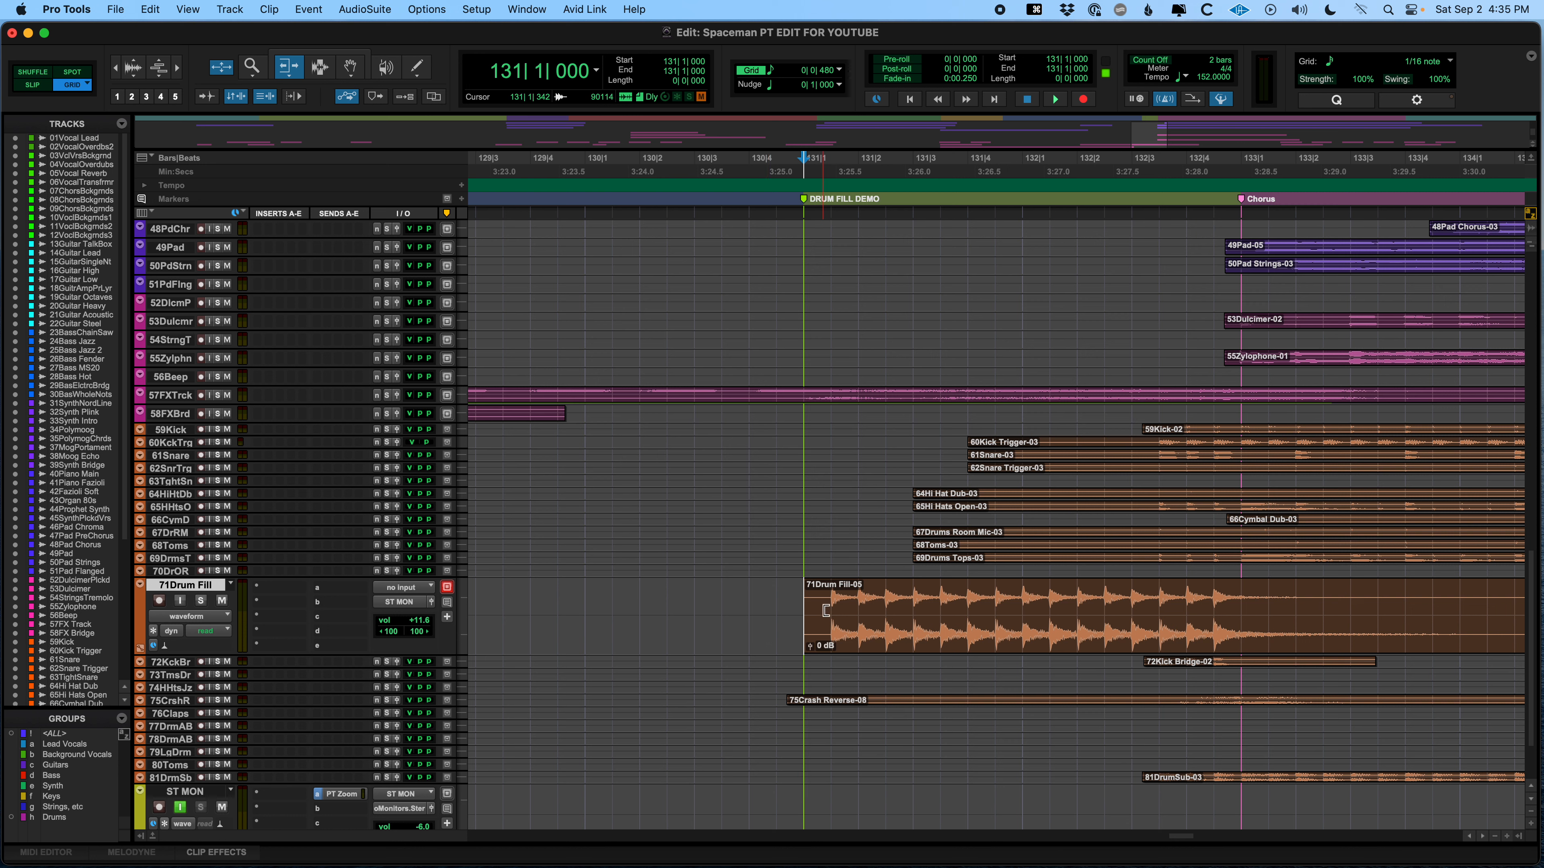
click(809, 604)
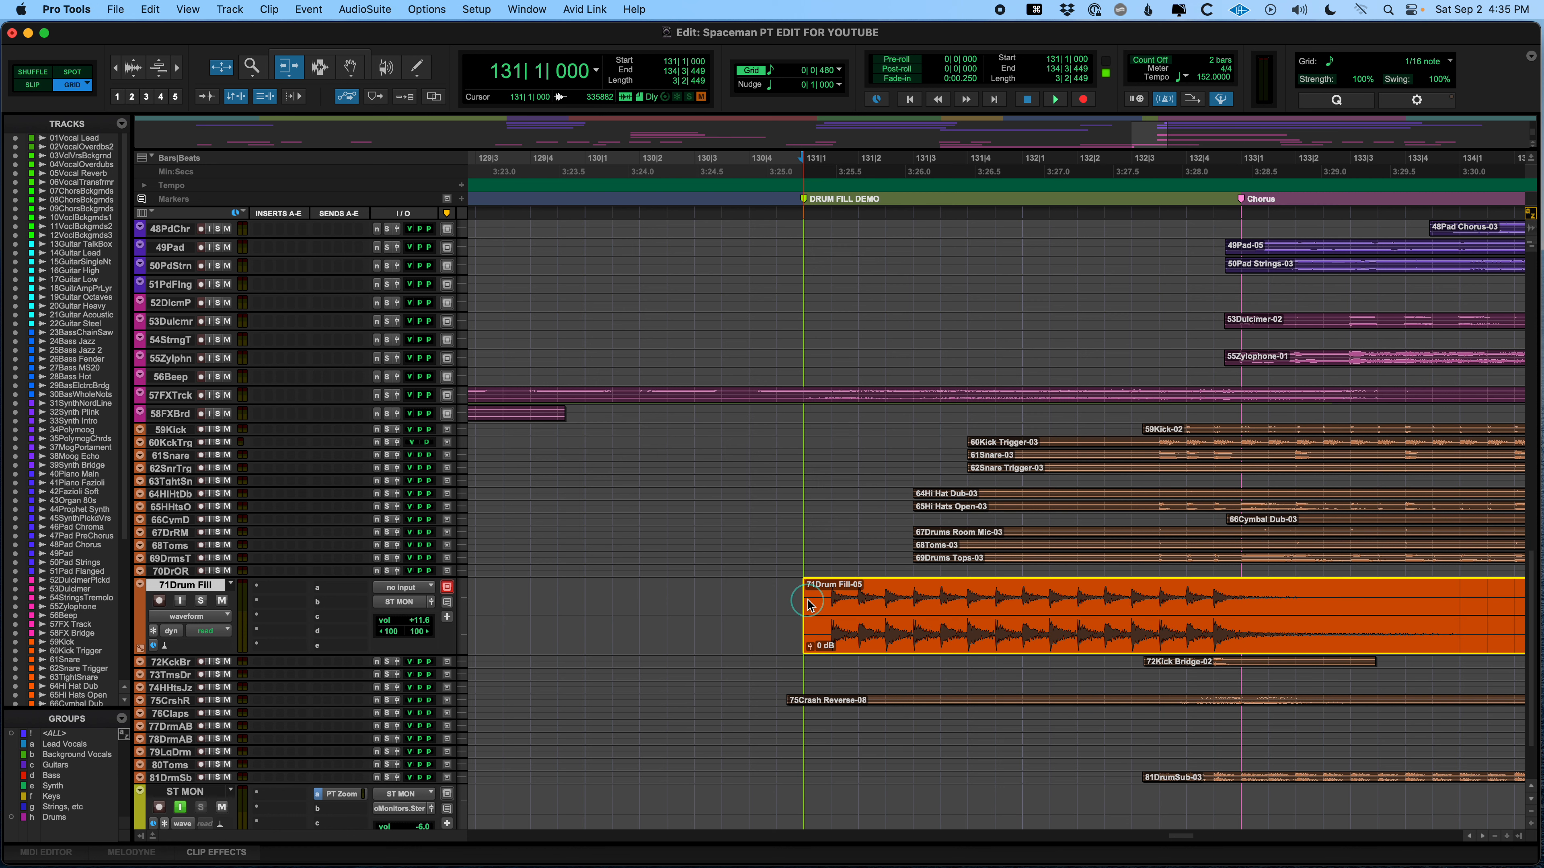
drag(808, 600, 825, 600)
mouse_move(846, 602)
mouse_down()
mouse_move(1073, 610)
mouse_move(1024, 611)
mouse_up()
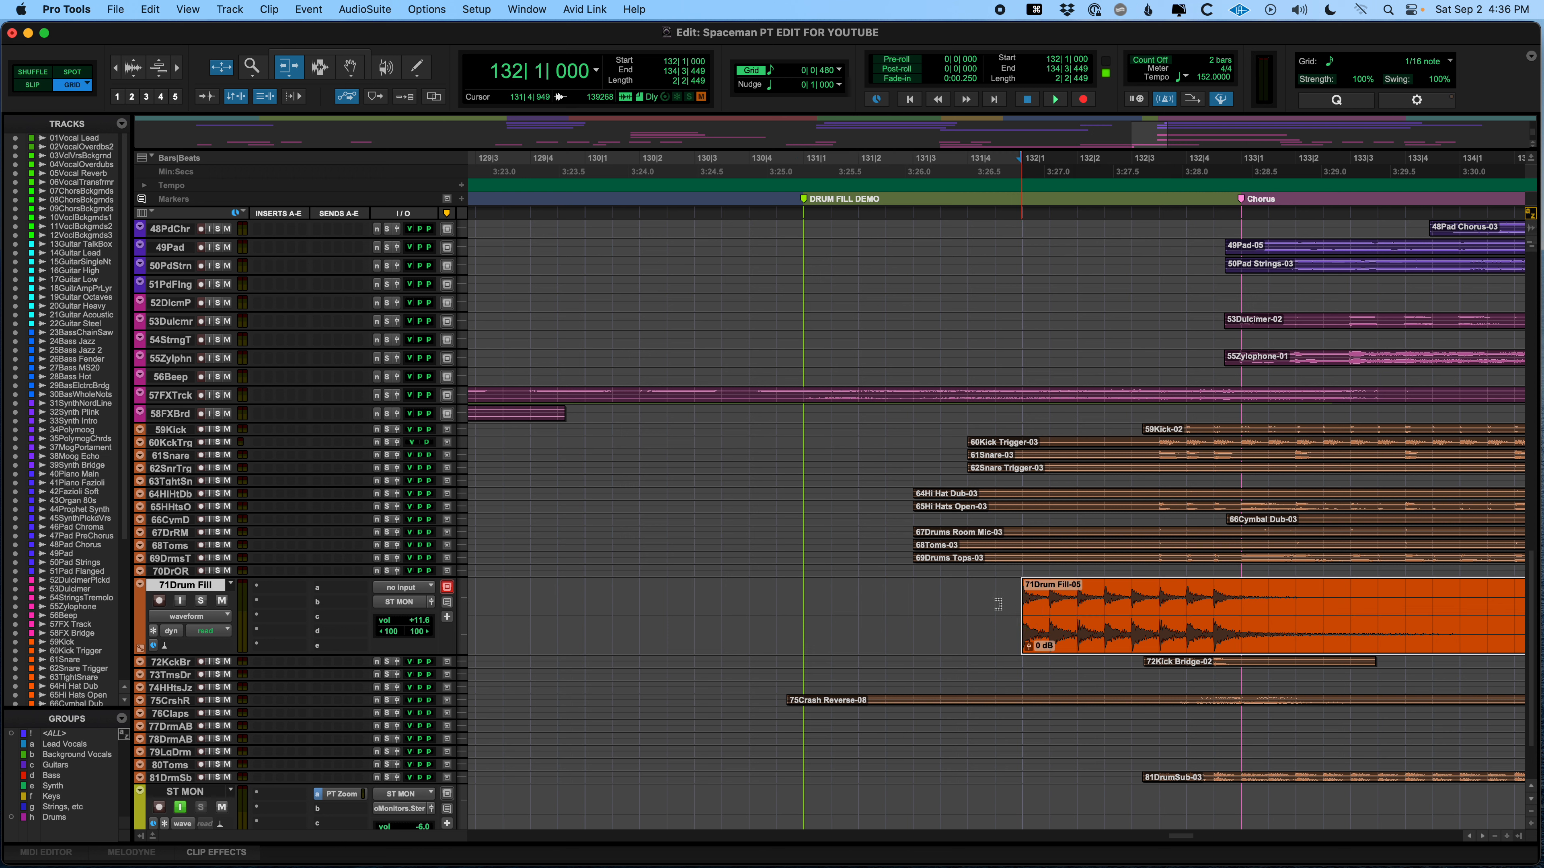
- Play the trimmed drum fill from bar 132 and stop playback
click(796, 599)
key(space)
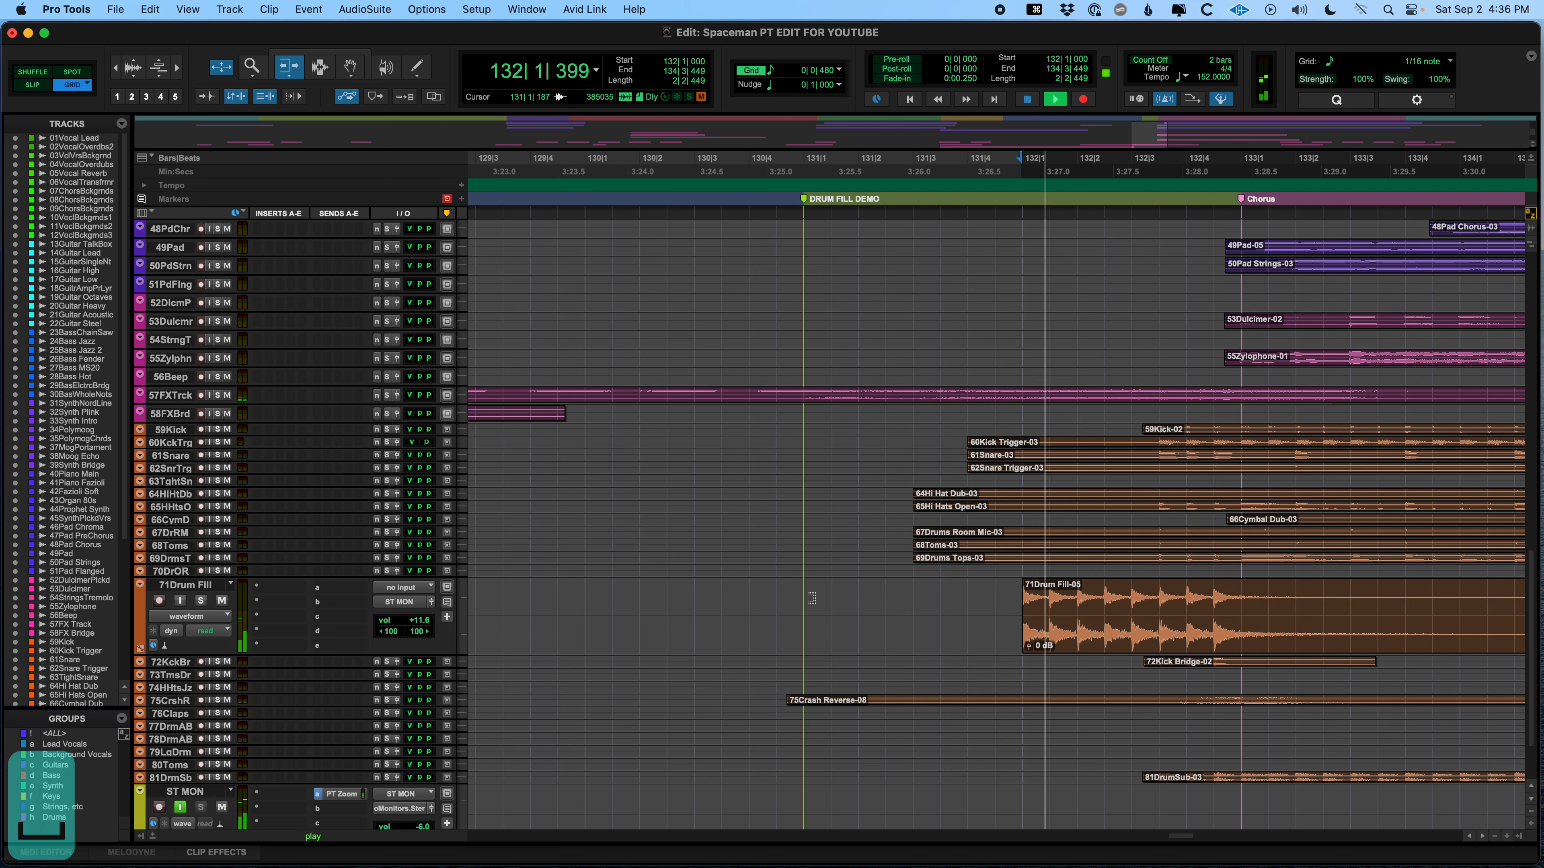
key(space)
key(space)
key(space)
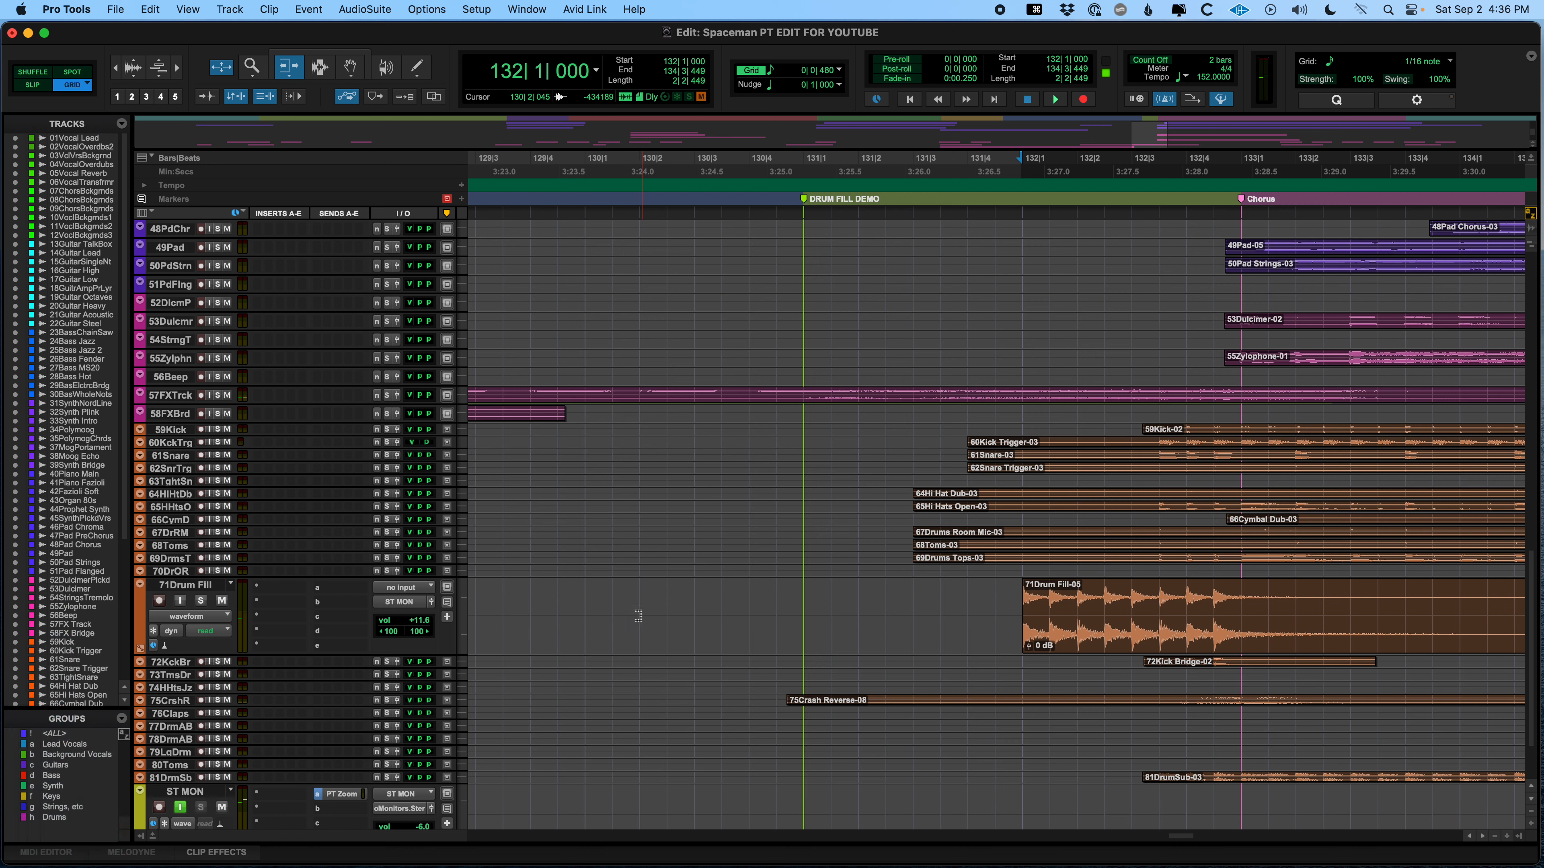
- Place the cursor at 130|1|000 with the Selector tool and play through the shortened drum fill
click(321, 68)
click(583, 601)
key(space)
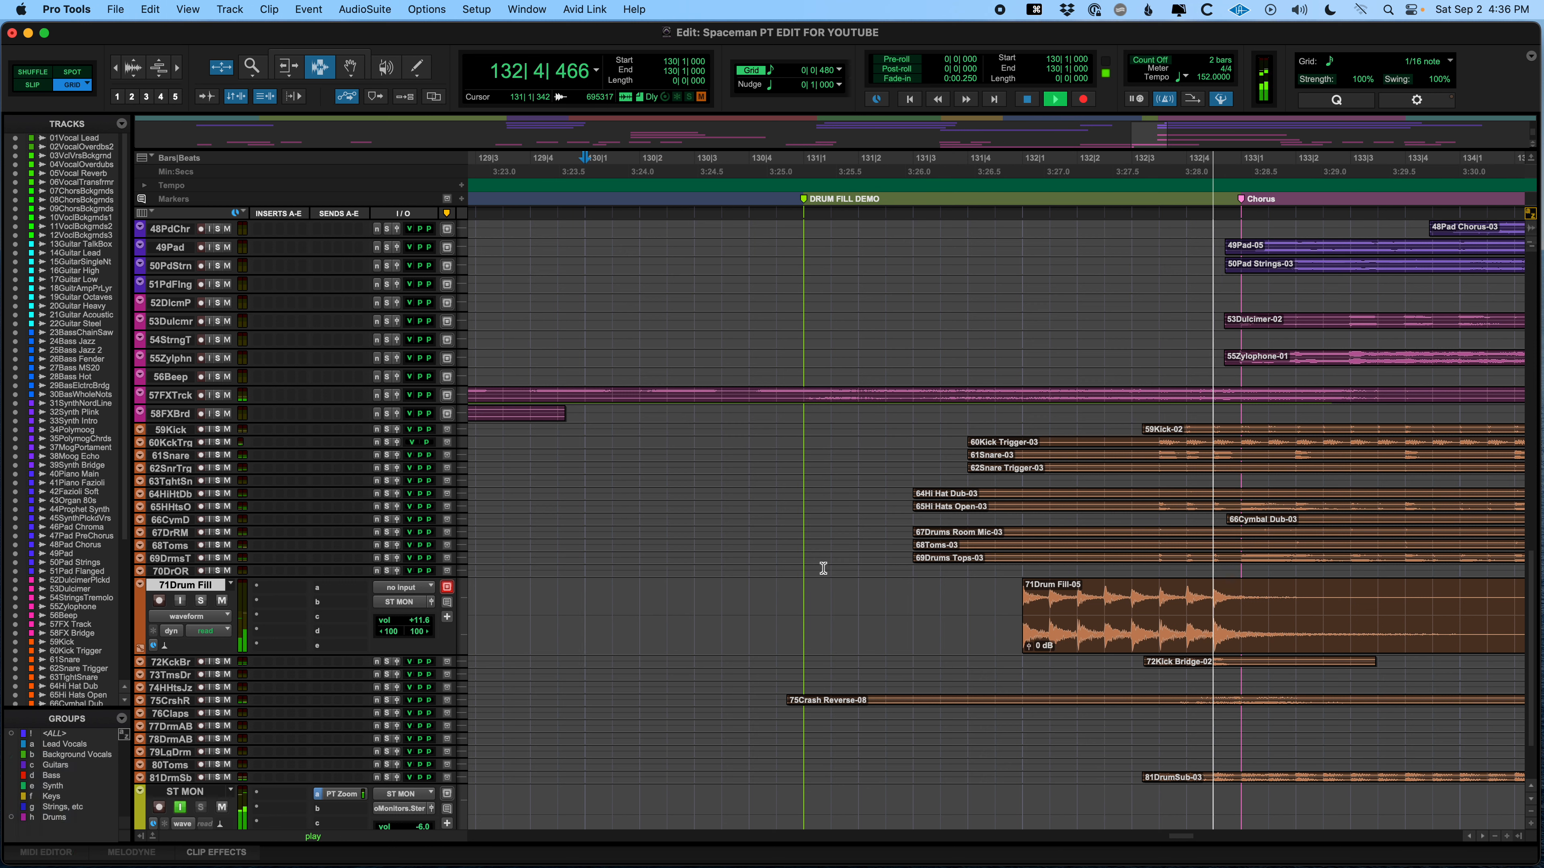
key(space)
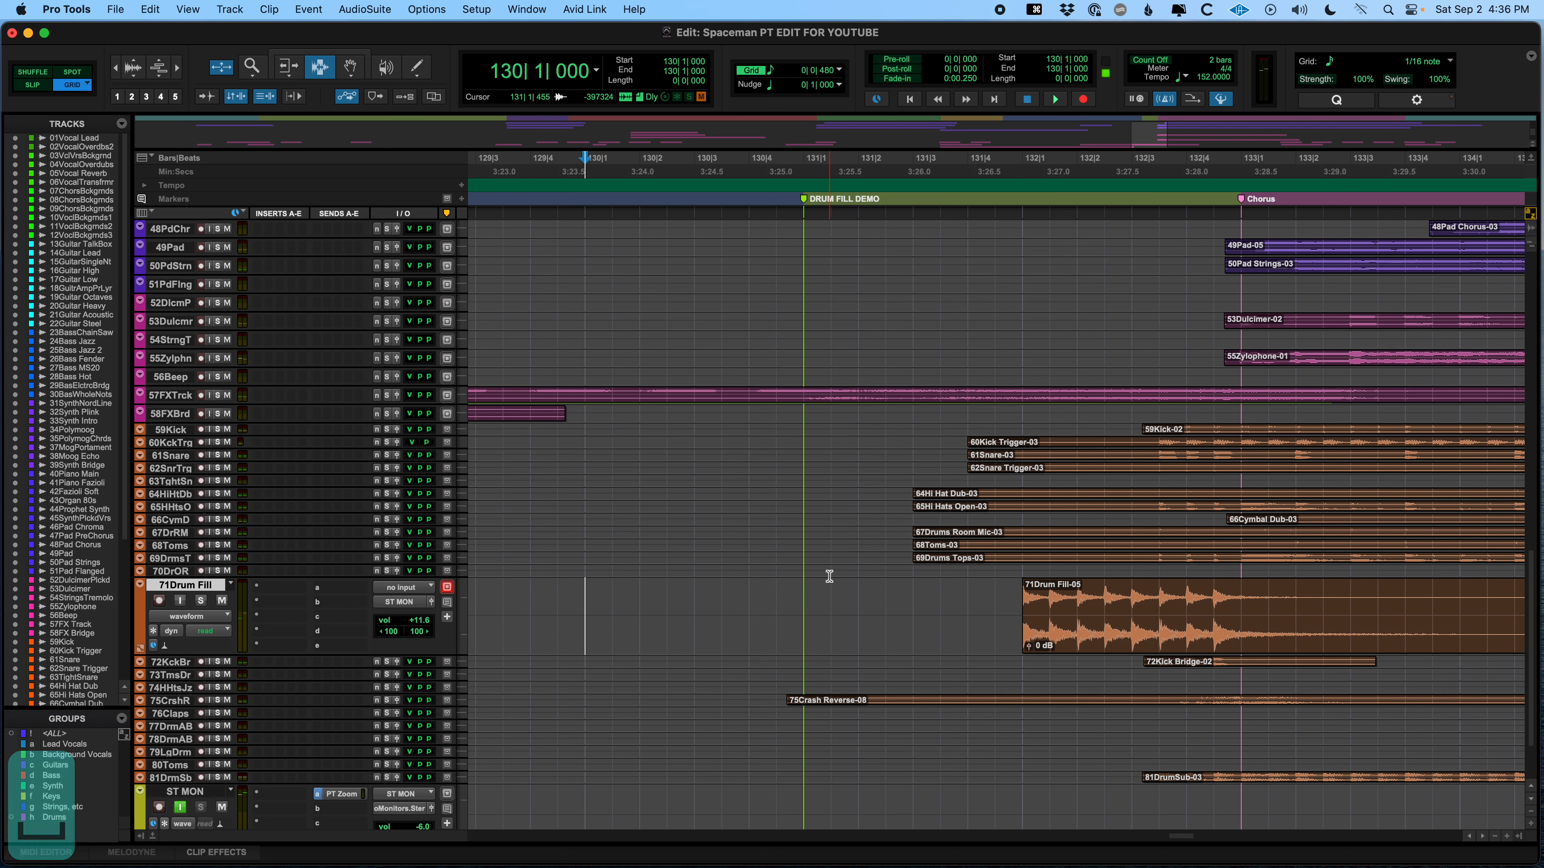
- Undo the clip-start trim to audition the full drum fill, and redo the trim
key(super+z)
key(space)
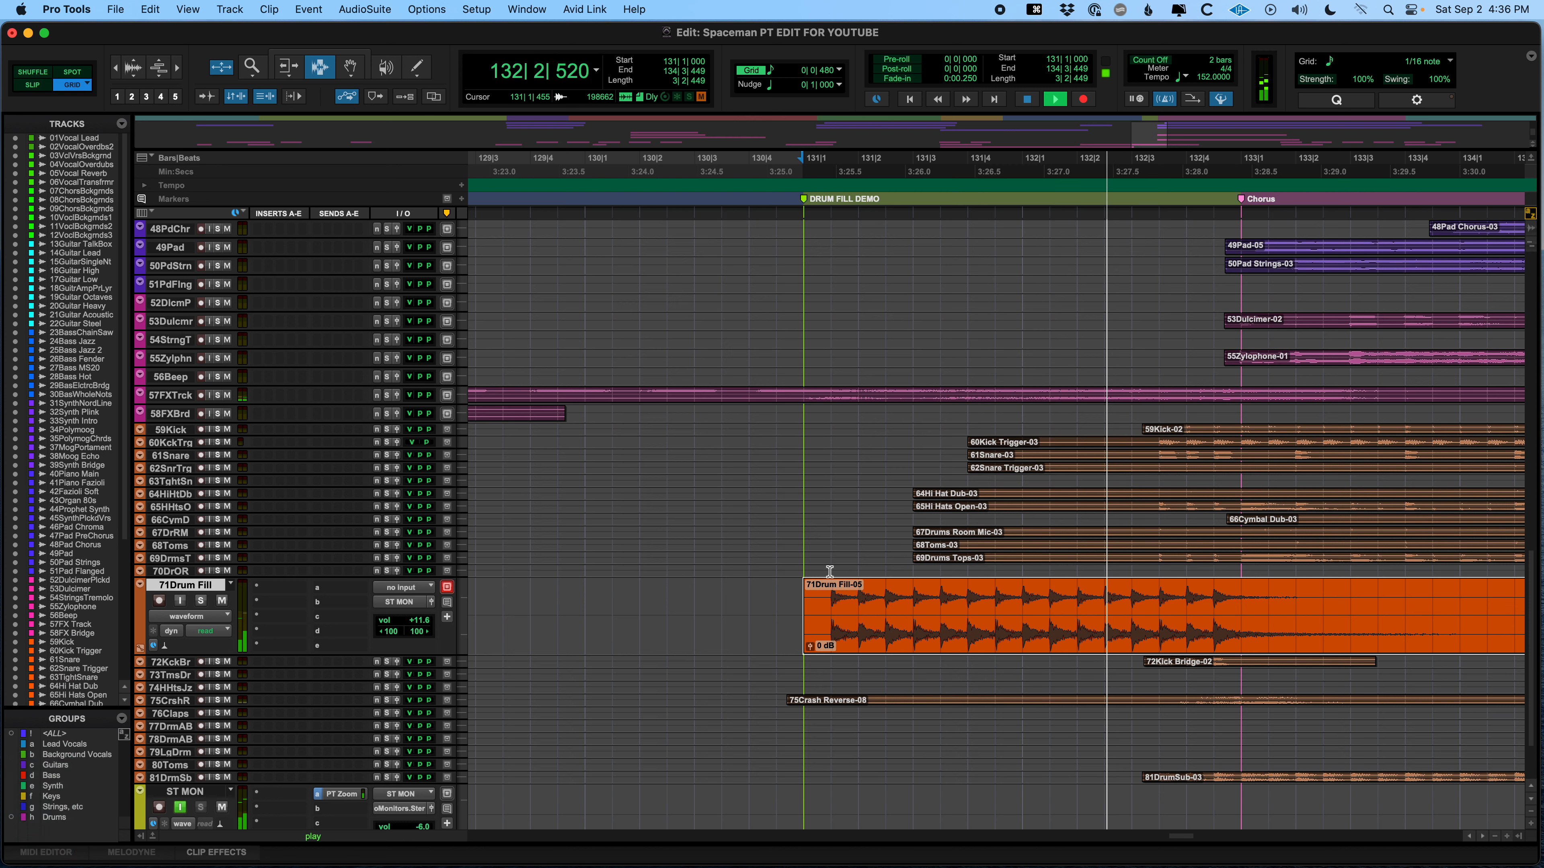
key(space)
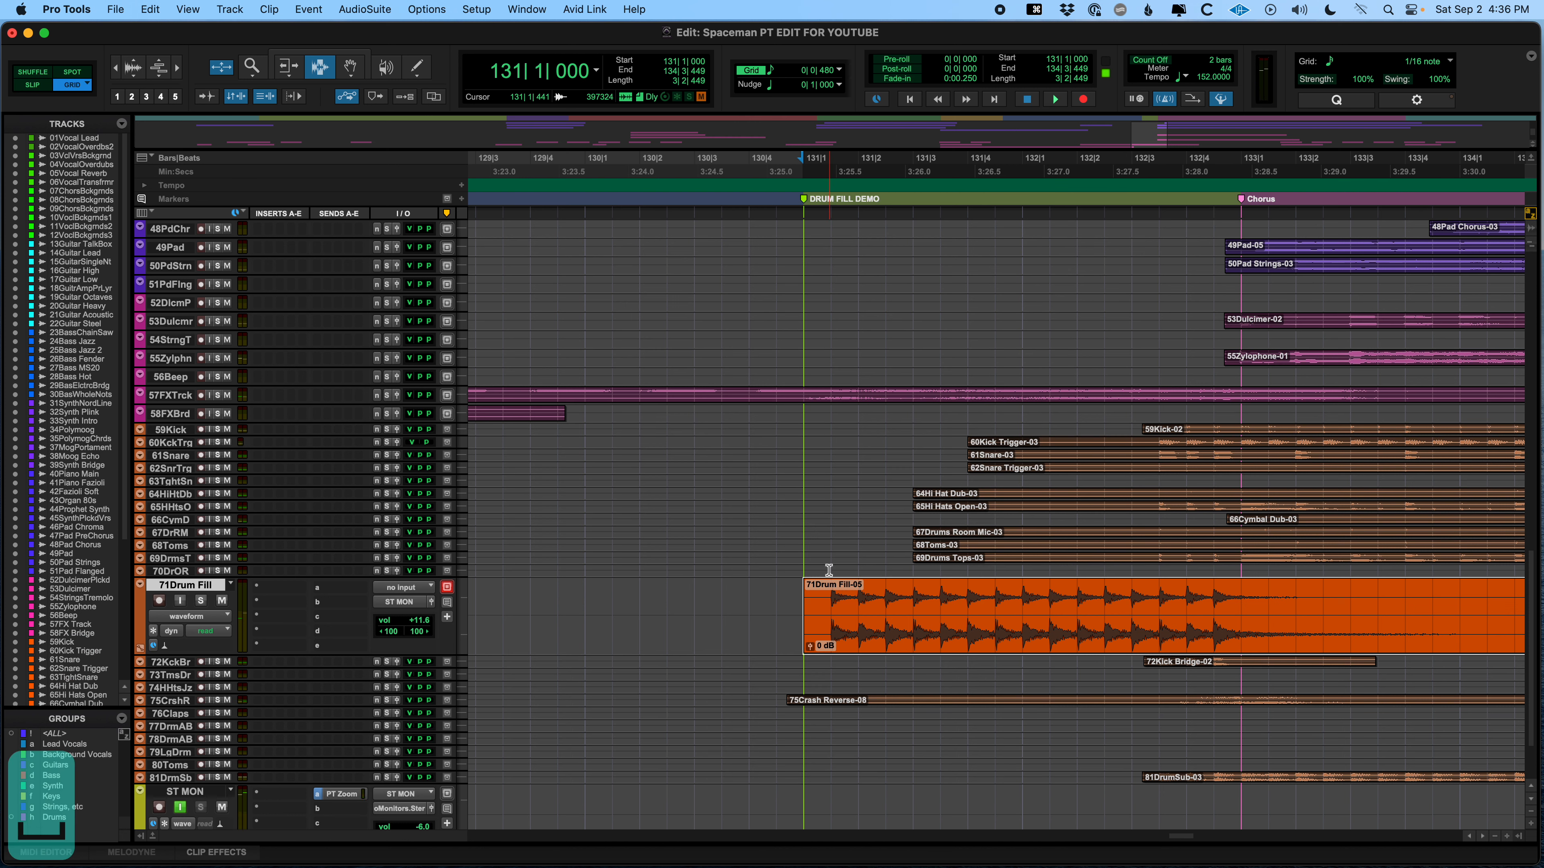
key(super+shift+z)
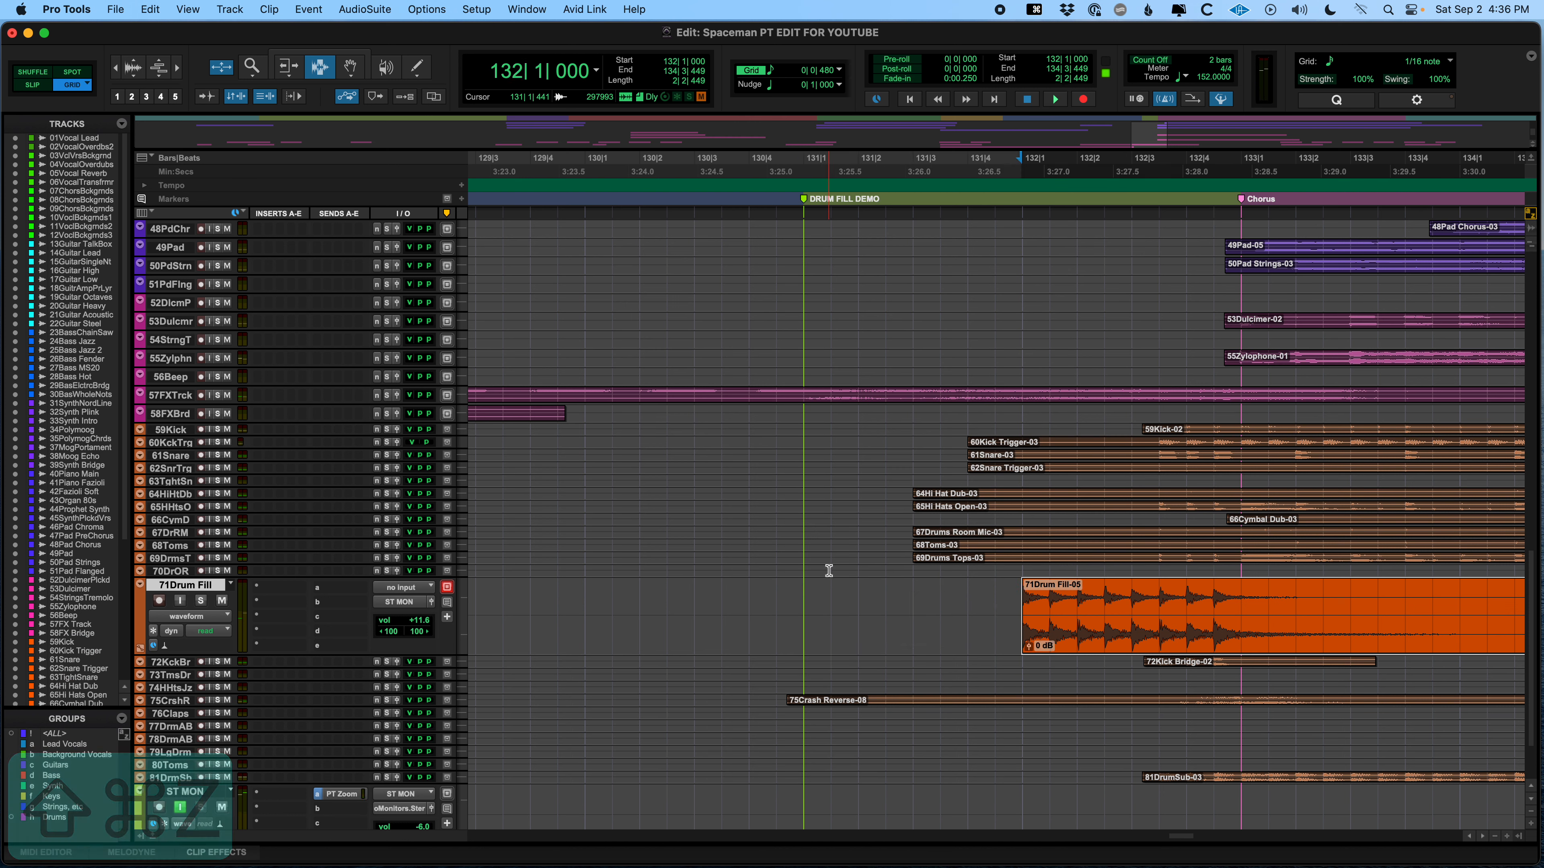
- Activate the Smart Tool and place the cursor on the 71Drum Fill track ahead of the clip, at 129|4|480
key(r)
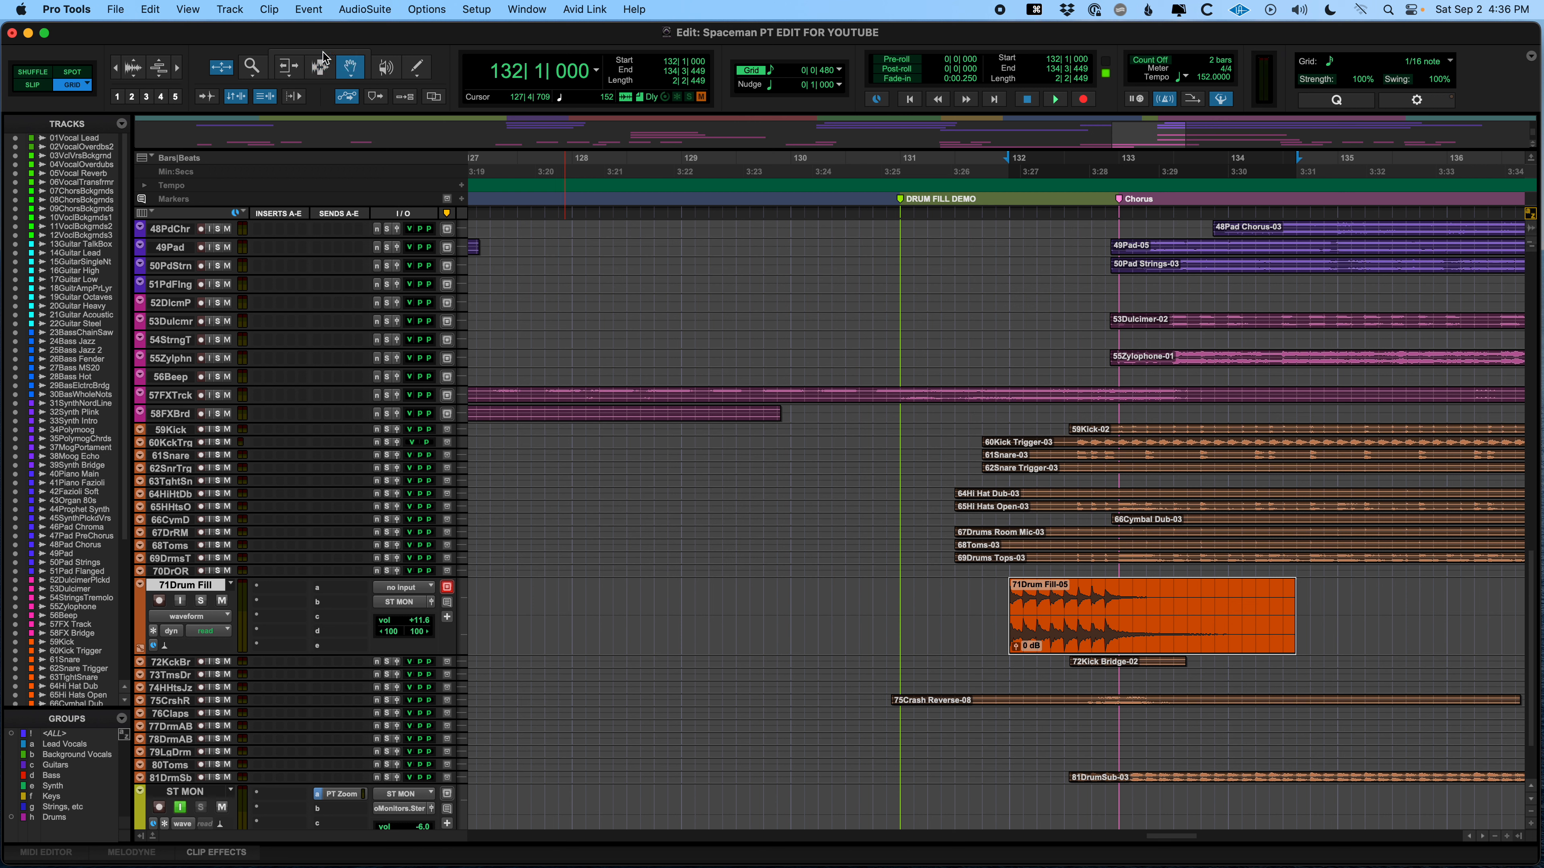
click(309, 53)
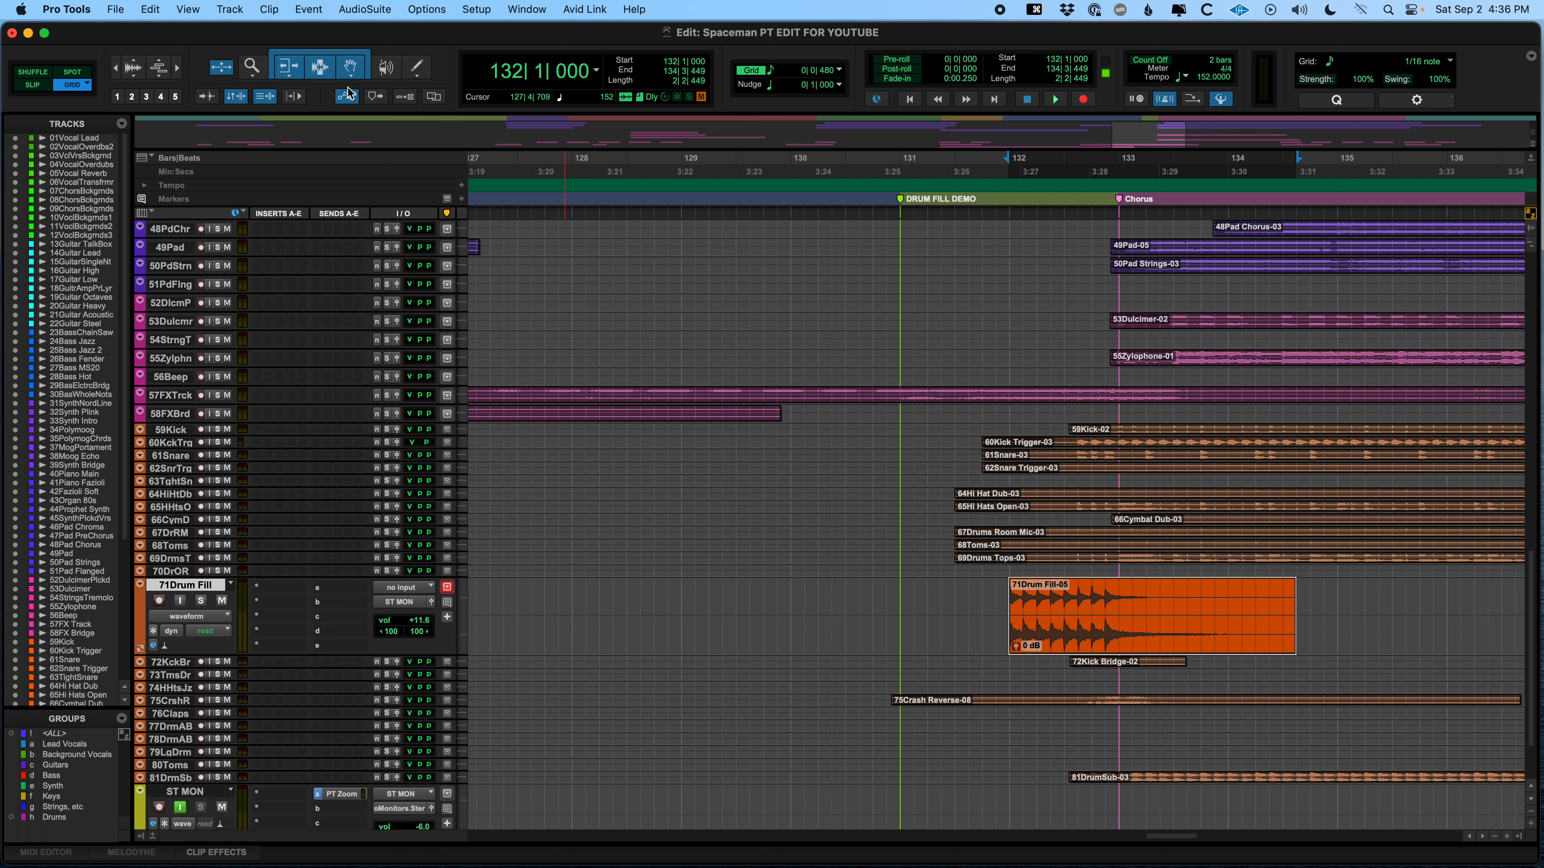
click(924, 599)
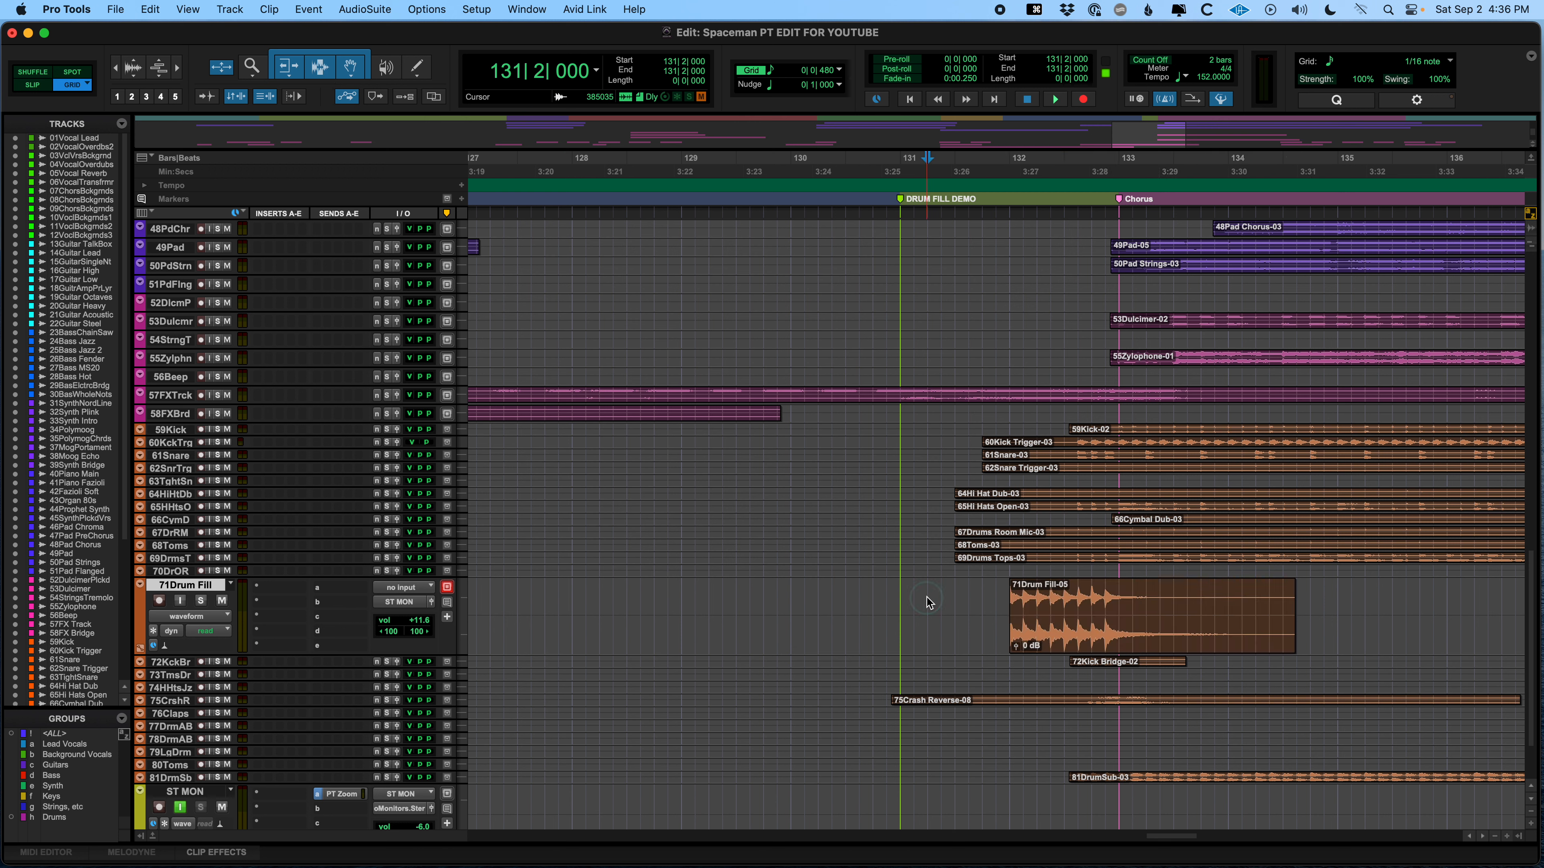
click(777, 586)
- Move the 71Drum Fill-05 clip to start at 134|3|000, and undo that last move
scroll(775, 601, right, 6)
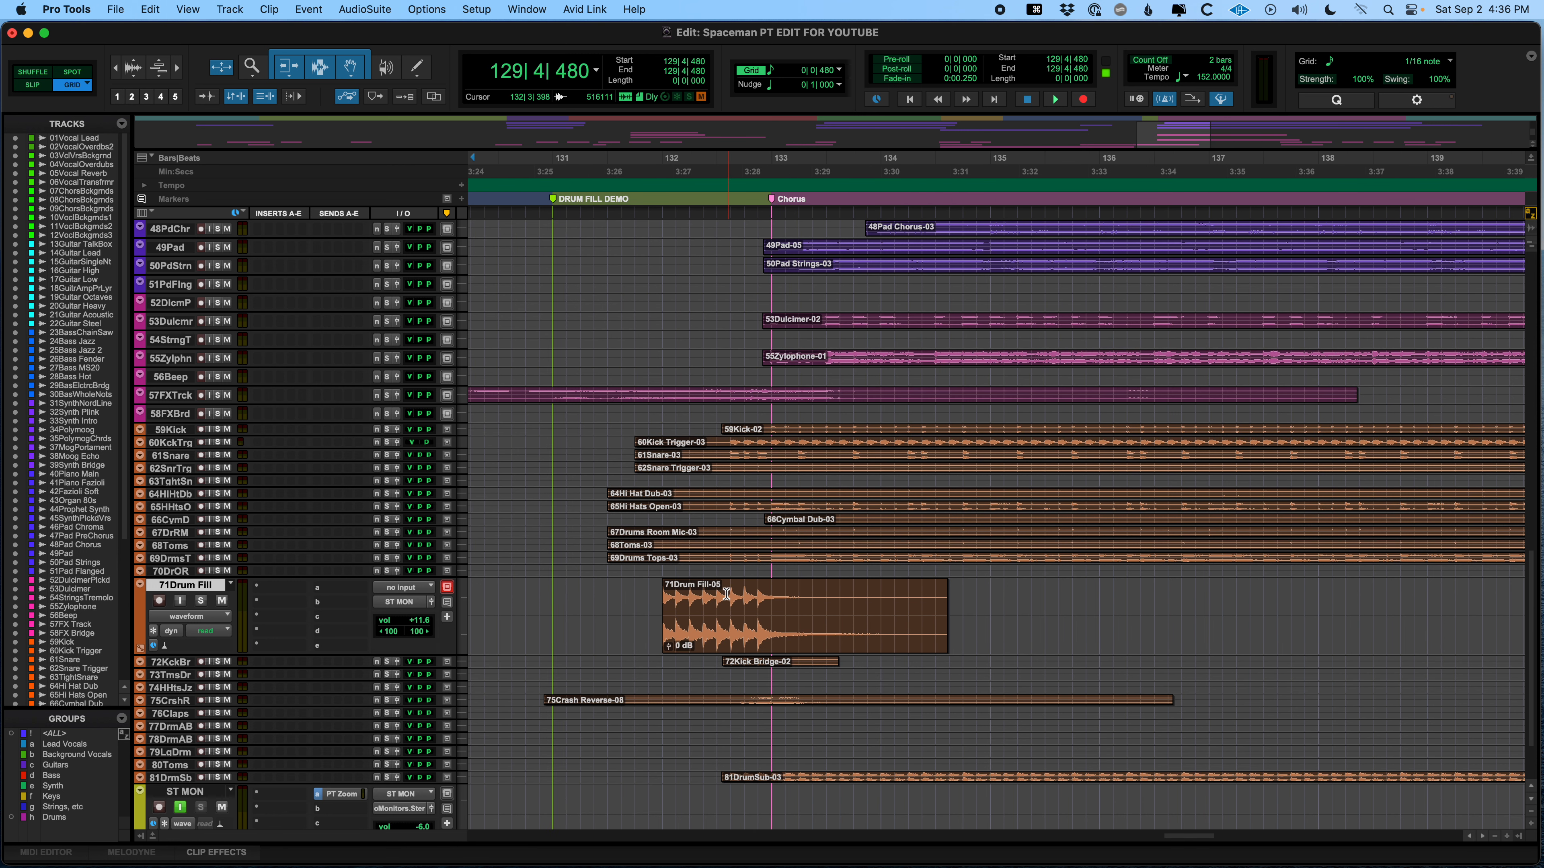
drag(726, 595, 1010, 633)
double_click(792, 634)
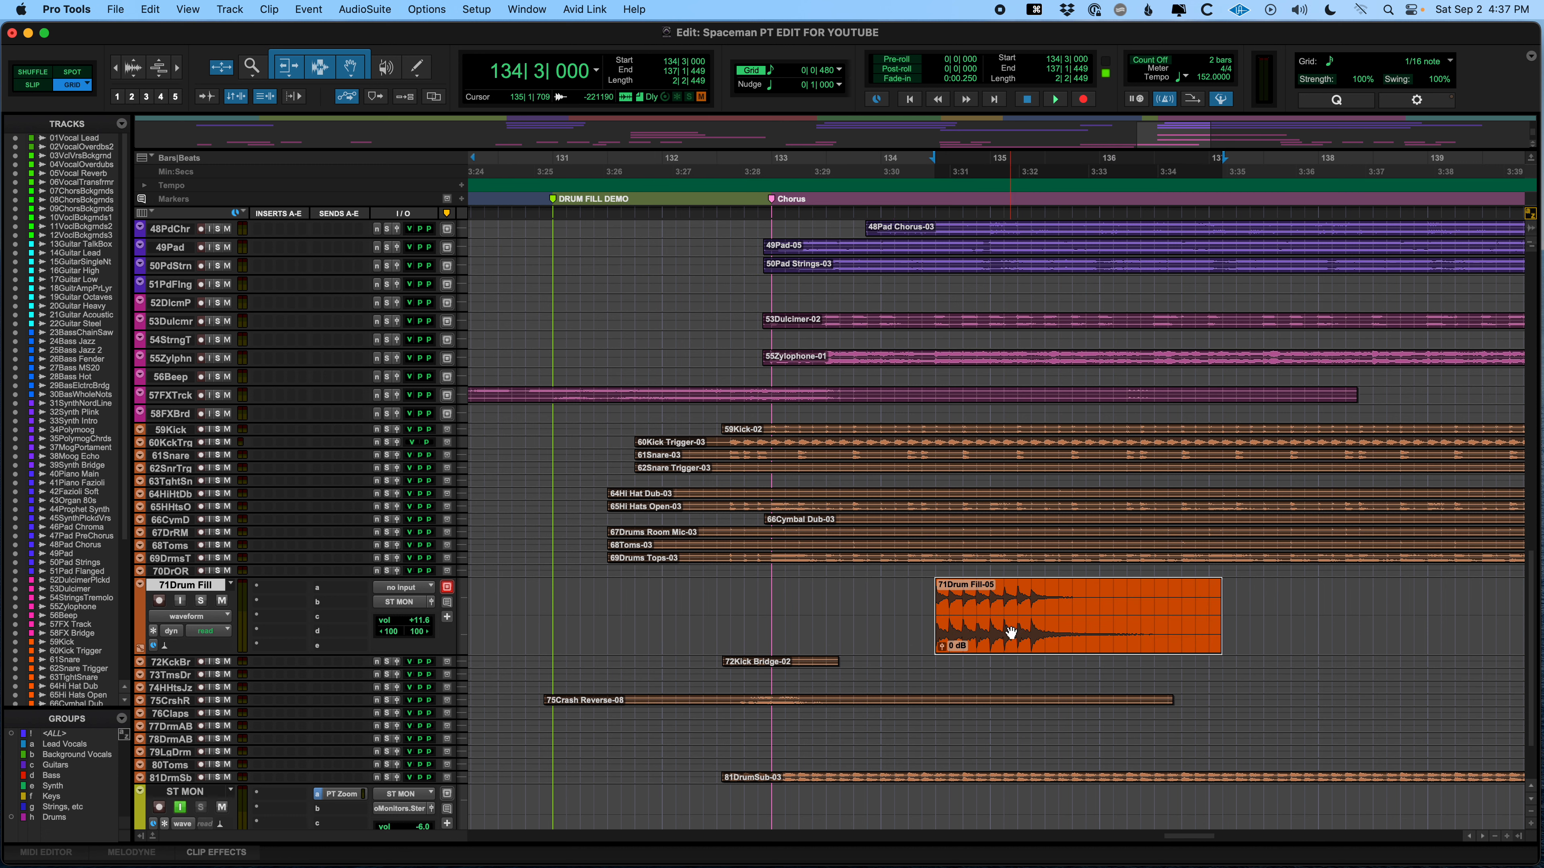
key(cmd+z)
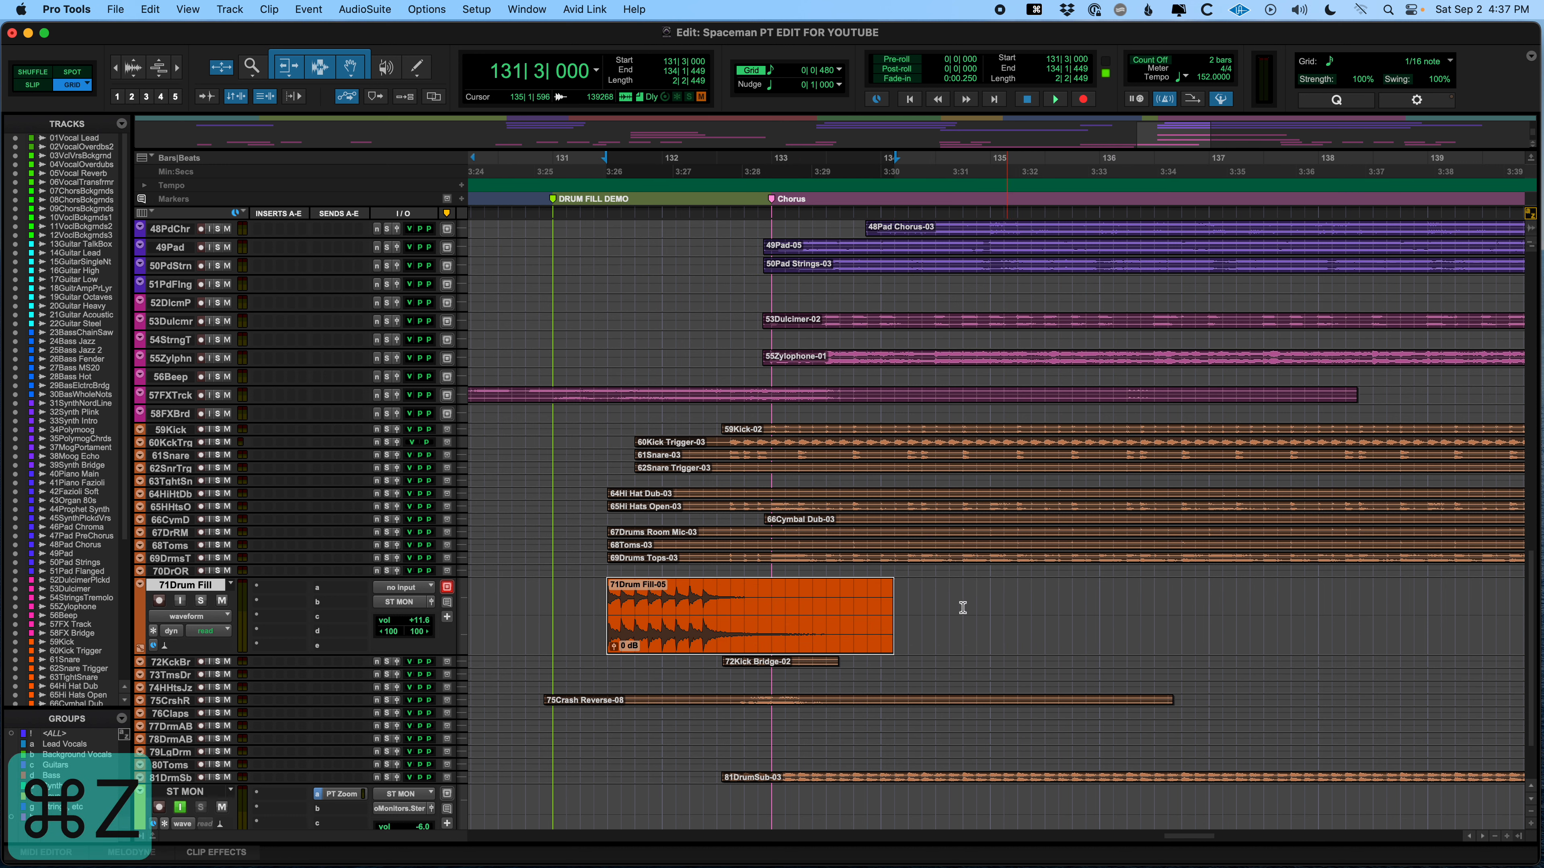
- Trim the end of the 71Drum Fill-05 clip back to 133|2|000
drag(892, 608, 798, 608)
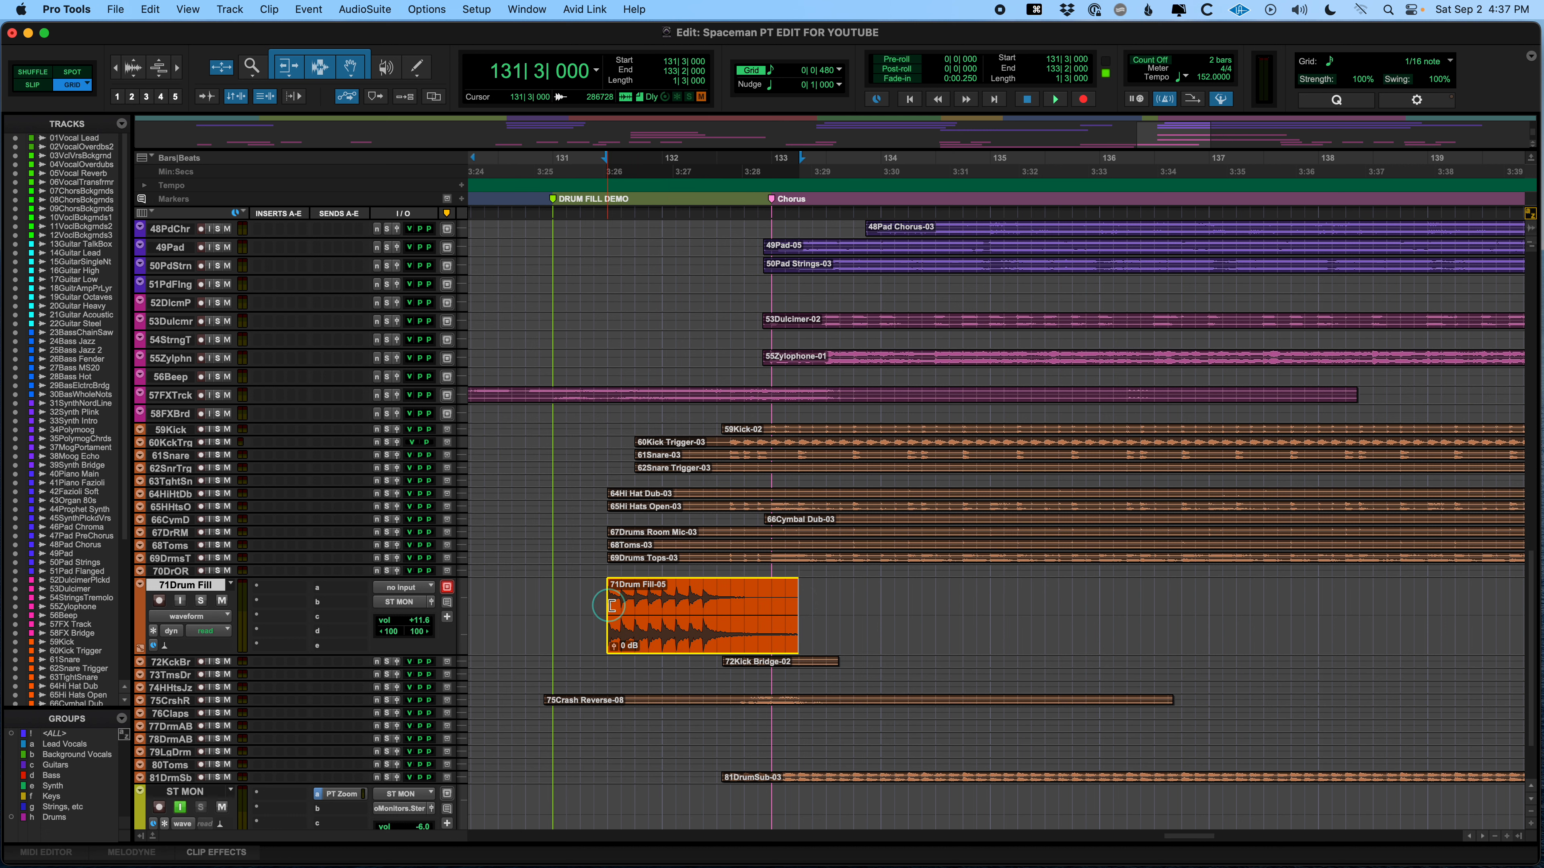
key(t)
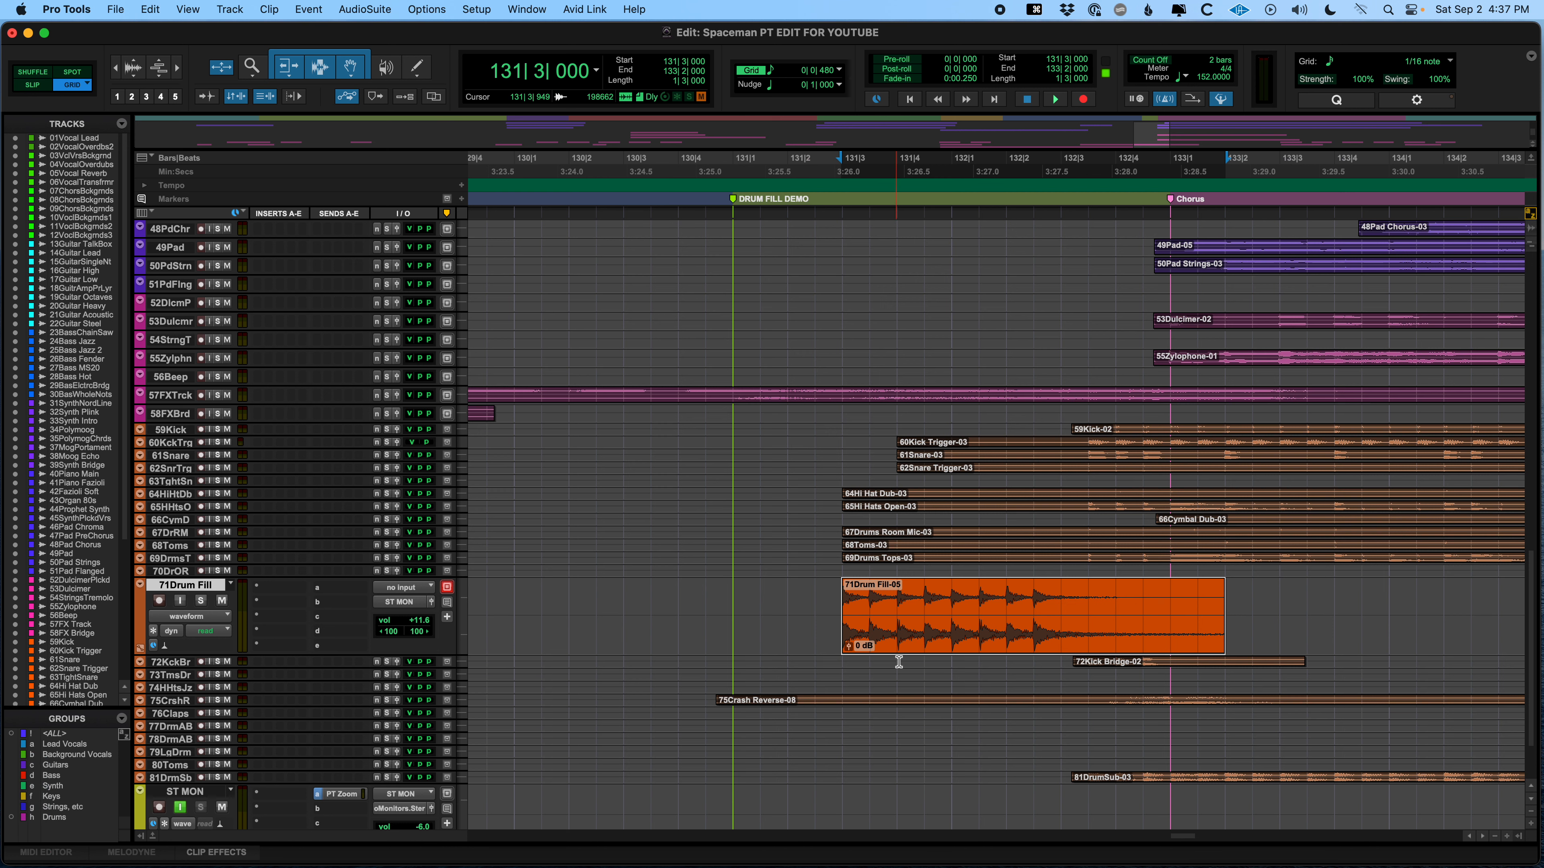
key(r)
key(t)
key(t)
scroll(941, 678, right, 3)
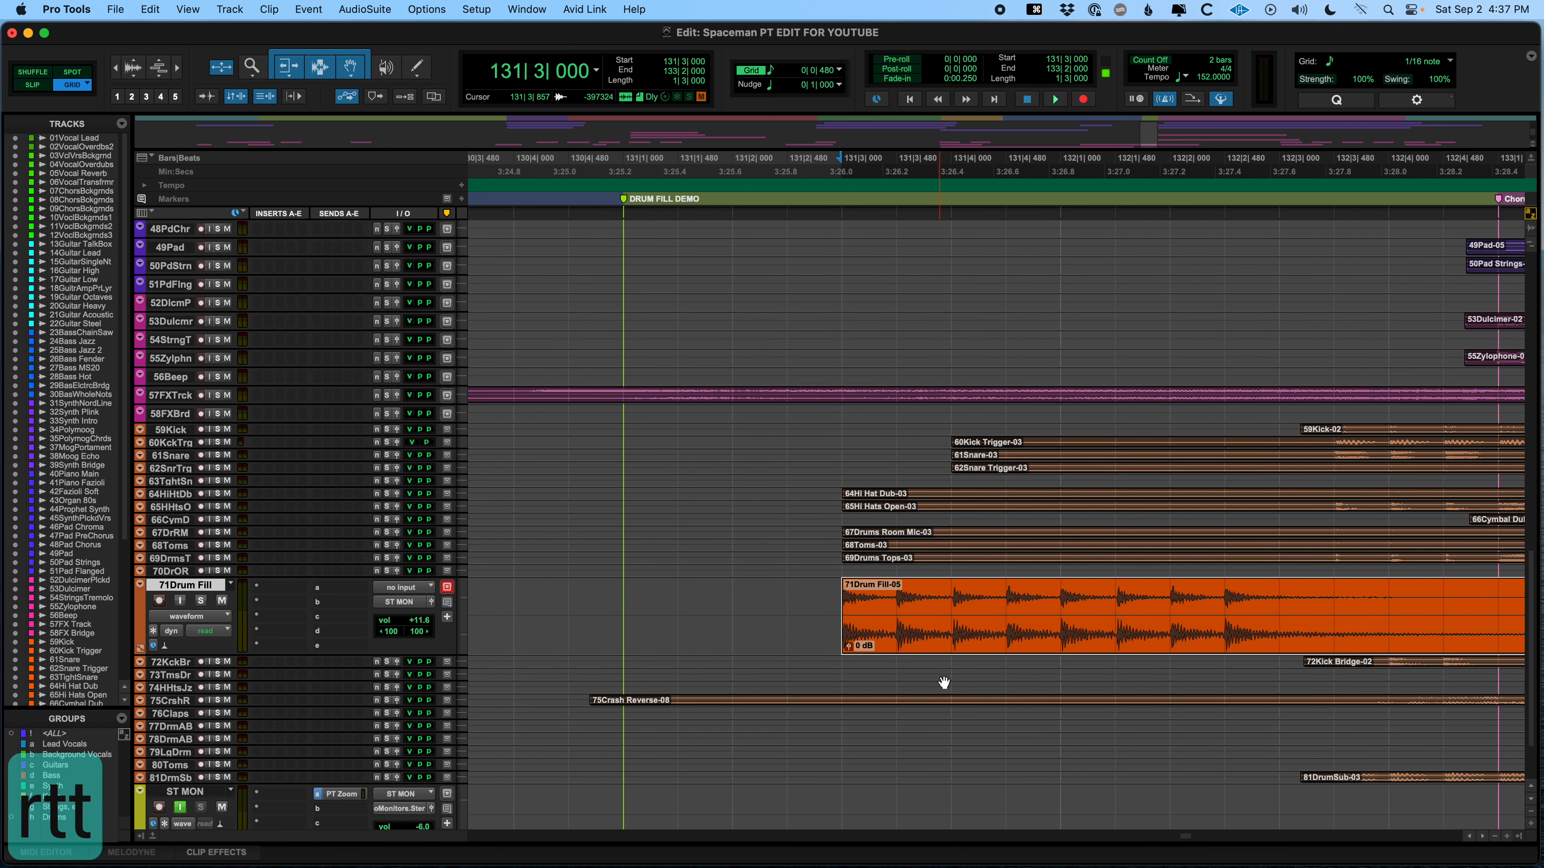
key(r)
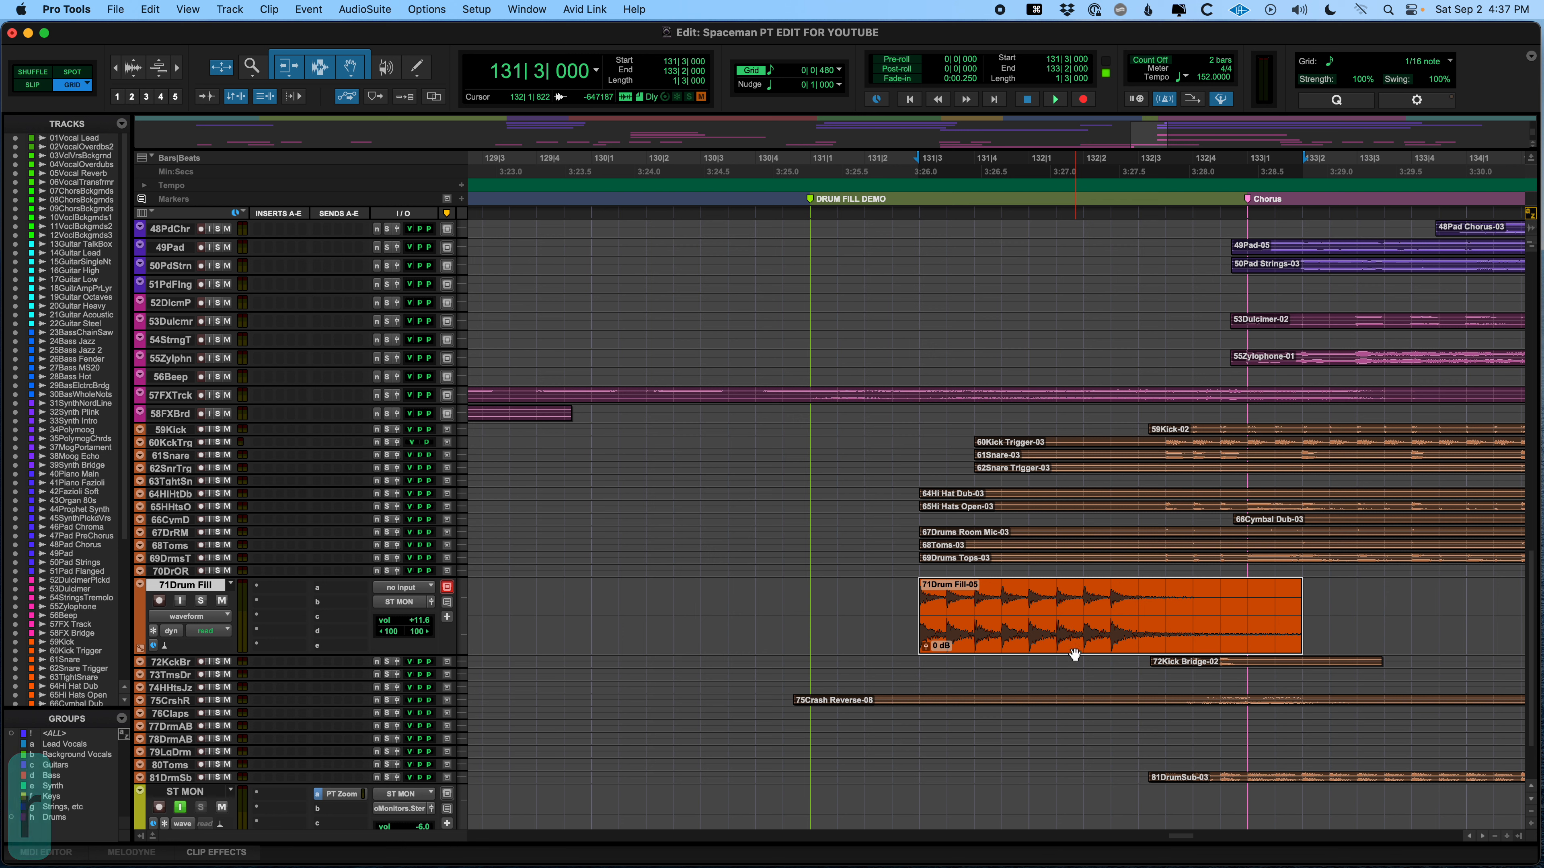
- Undo the drum fill clip's end trim, move and start trim to restore the full clip at bar 131
key(super+z)
key(super+z)
key(super+z)
key(super+z)
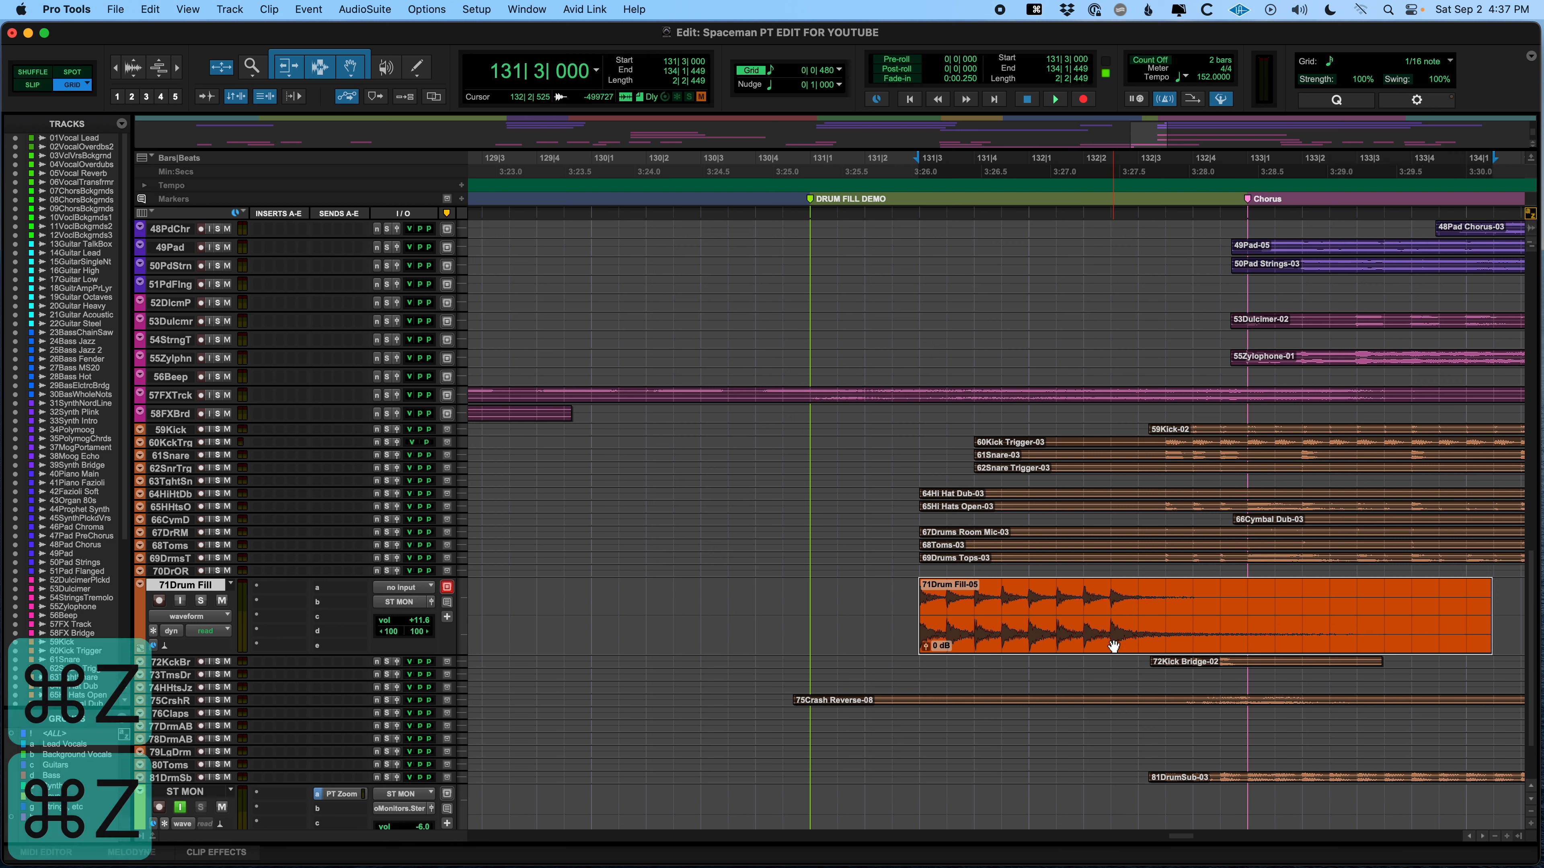
key(super+z)
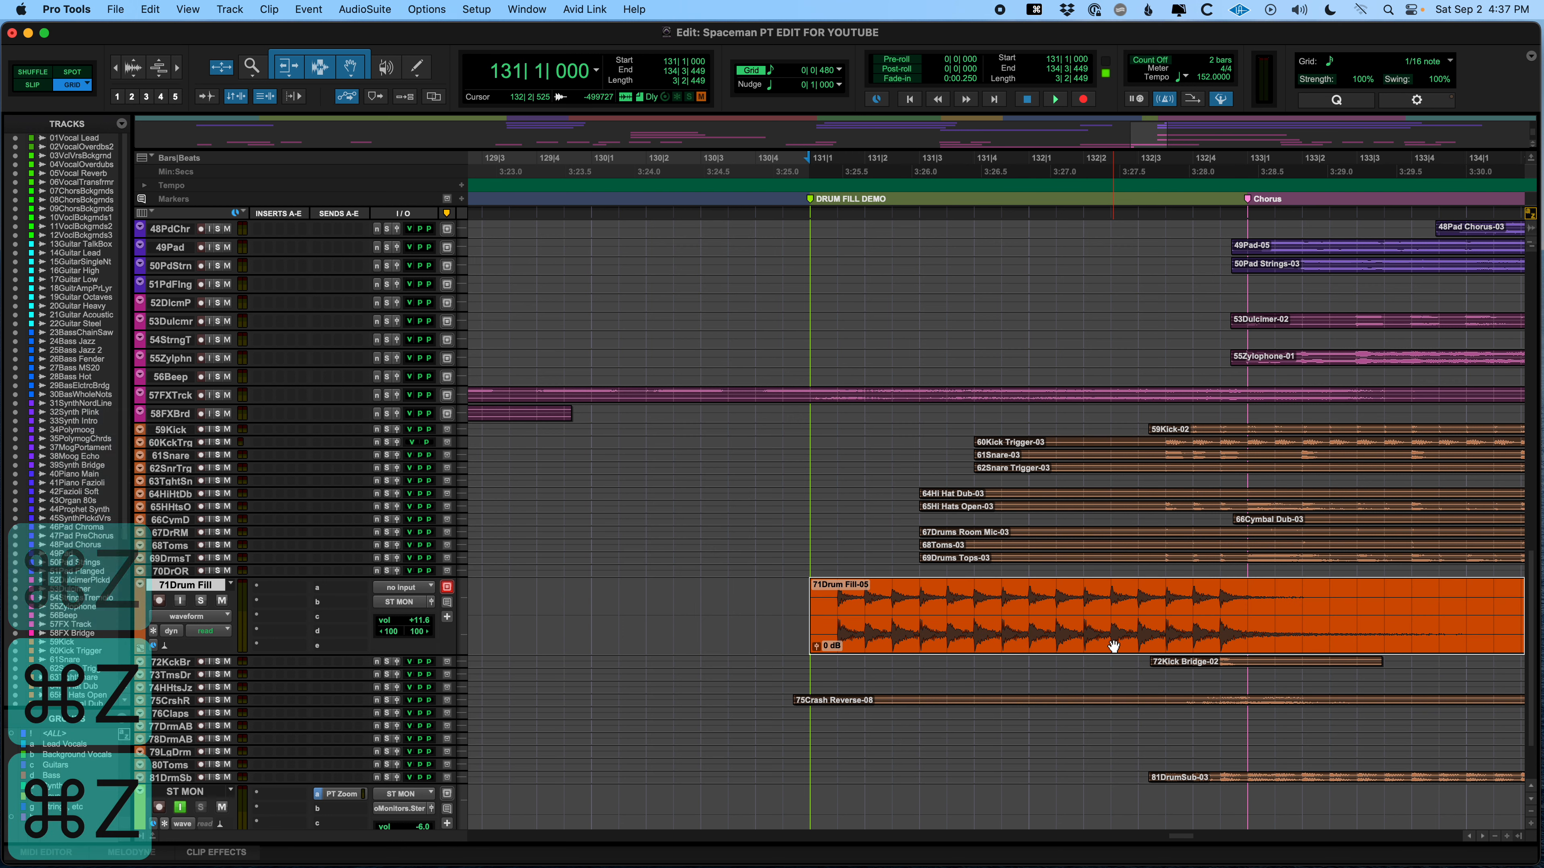
- Add a fade-out from 134|1|000 to the drum fill clip's end and a fade-in from 131|1|000 to 131|1|480
key(r)
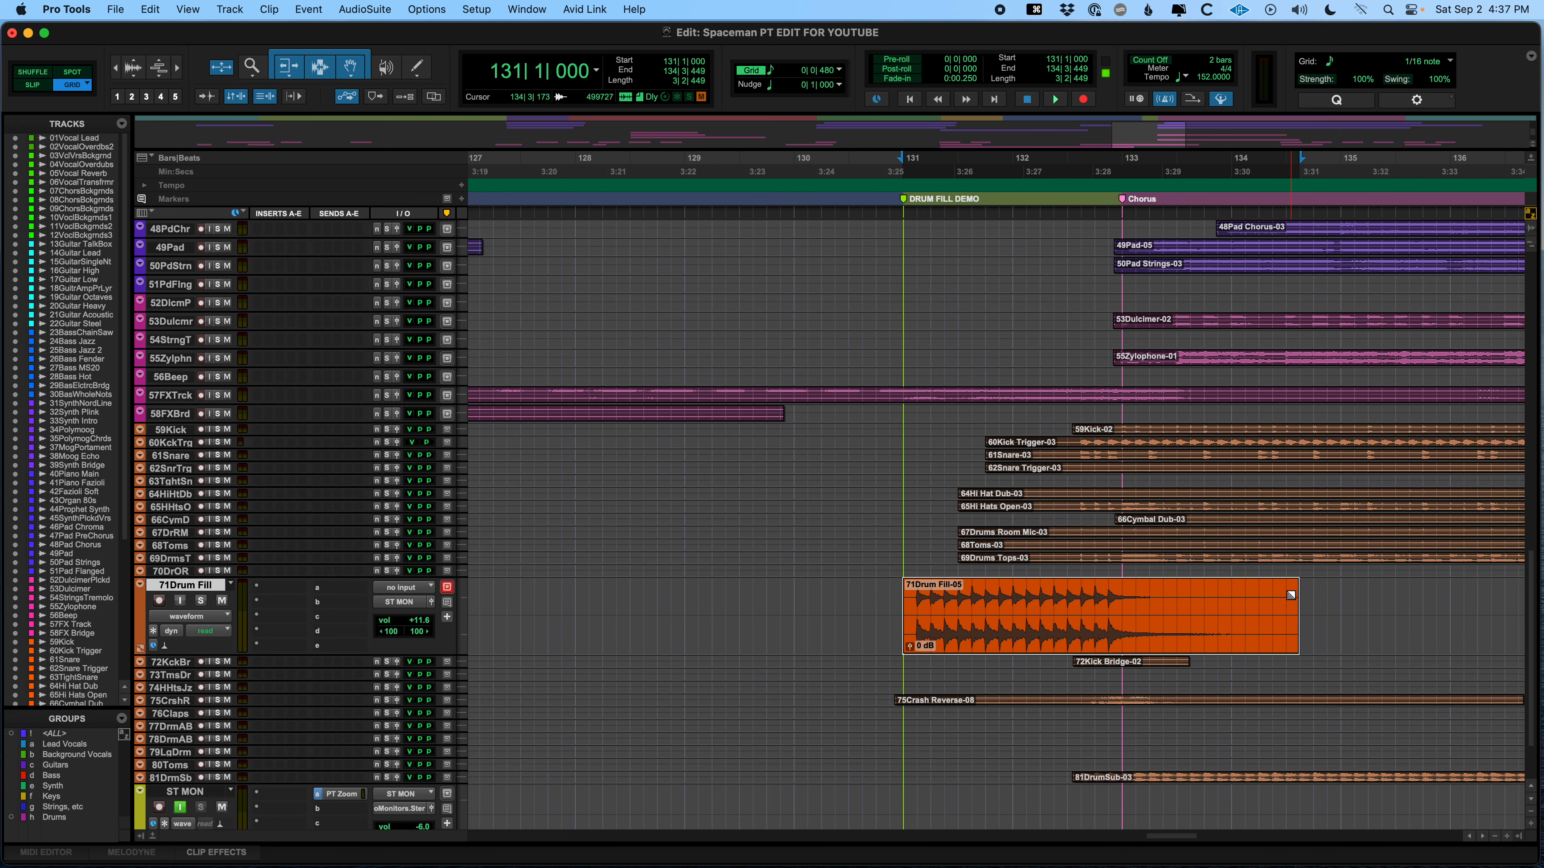
drag(1293, 585, 1230, 605)
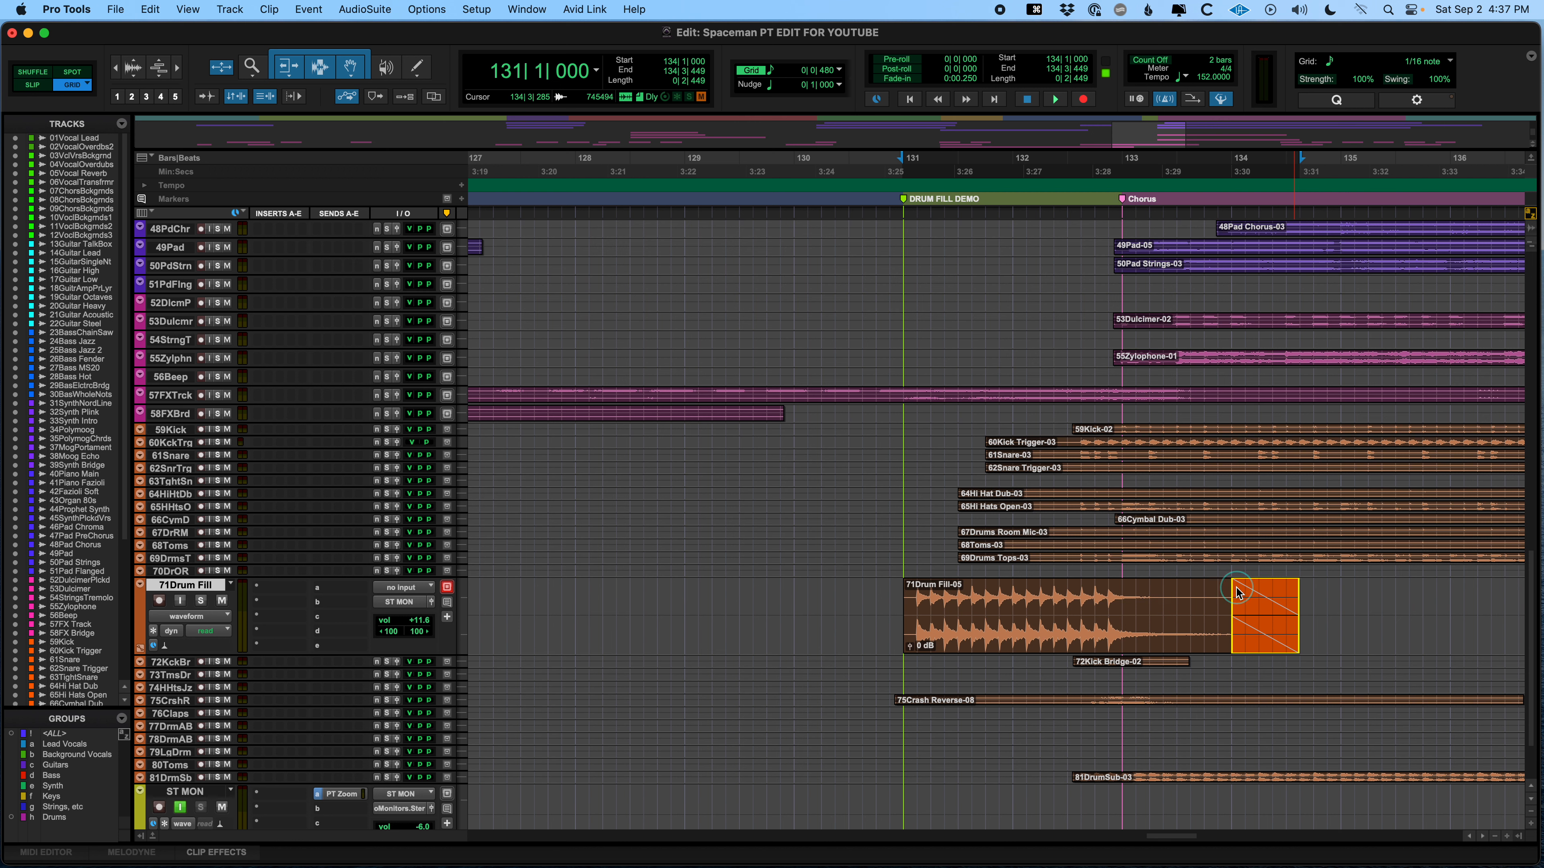
drag(906, 588, 911, 587)
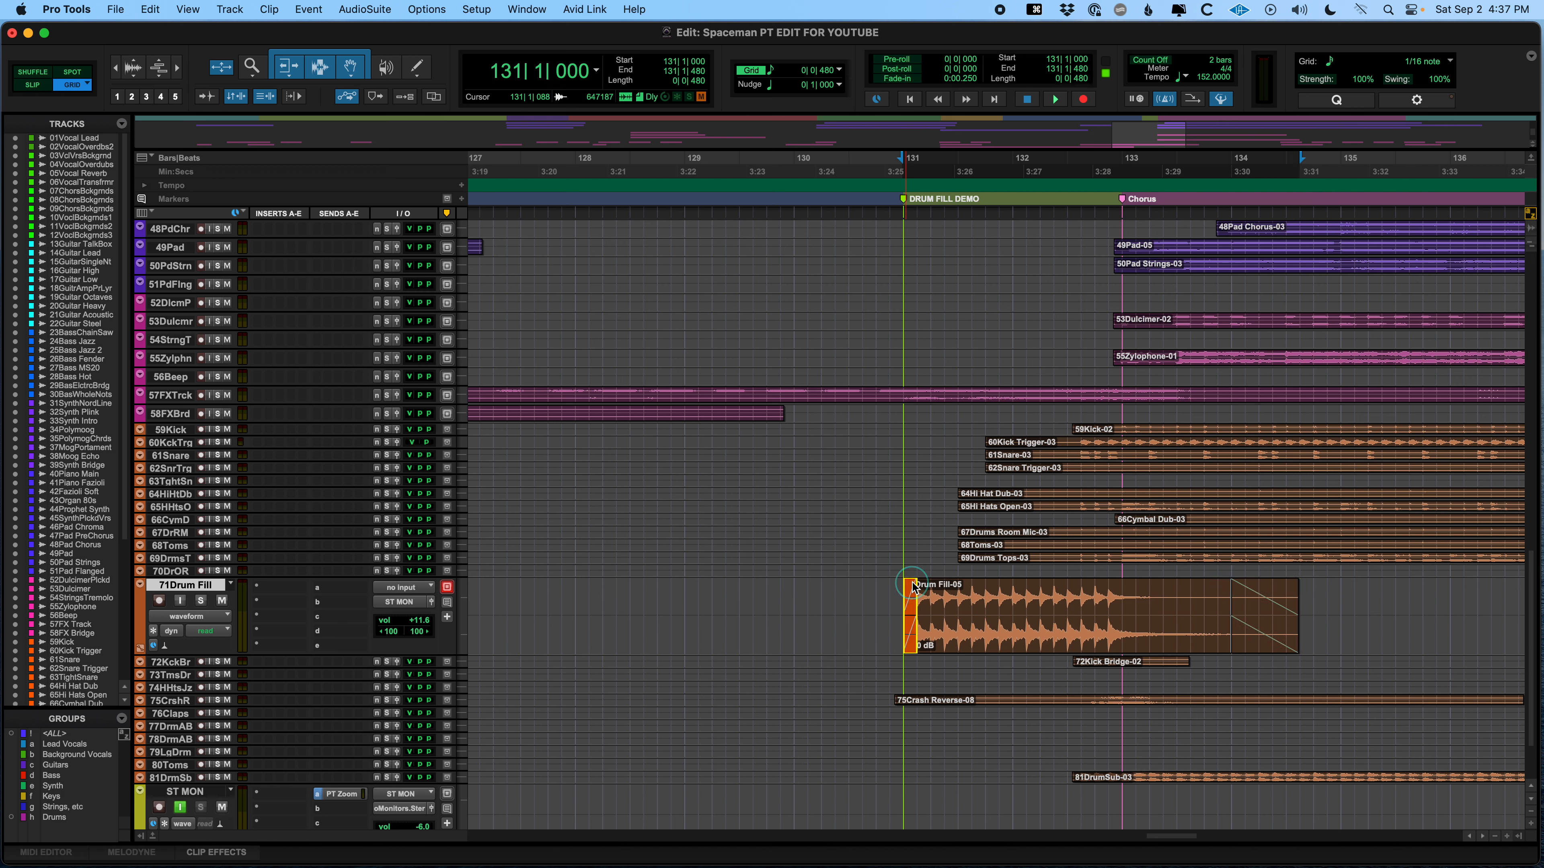
click(960, 600)
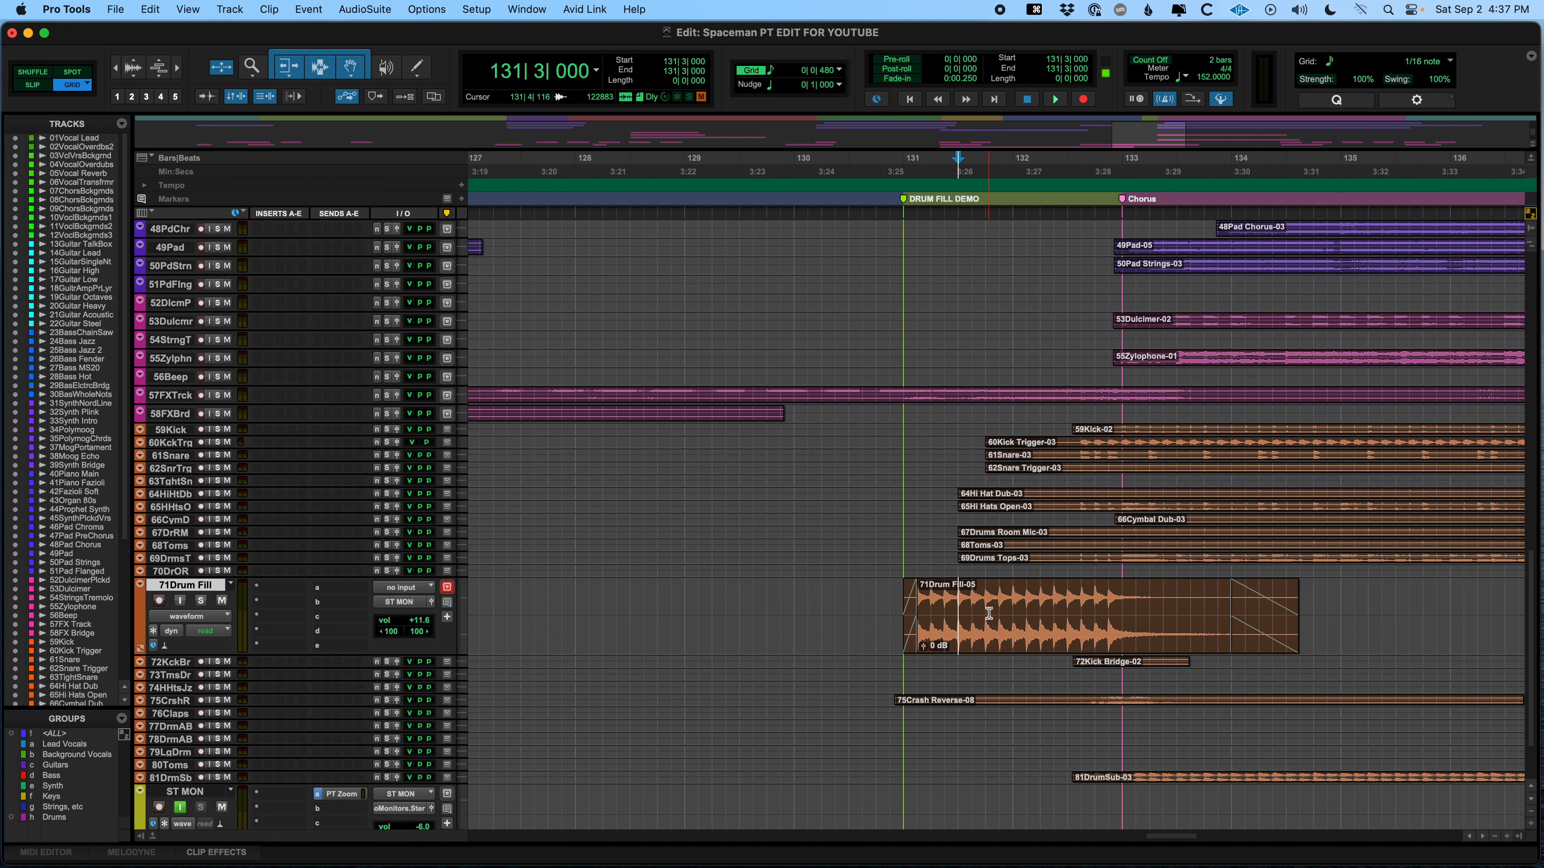
- Save the session and switch the edit mode to Slip for adjusting the drum fill's fade-in
key(super+s)
key(t)
key(t)
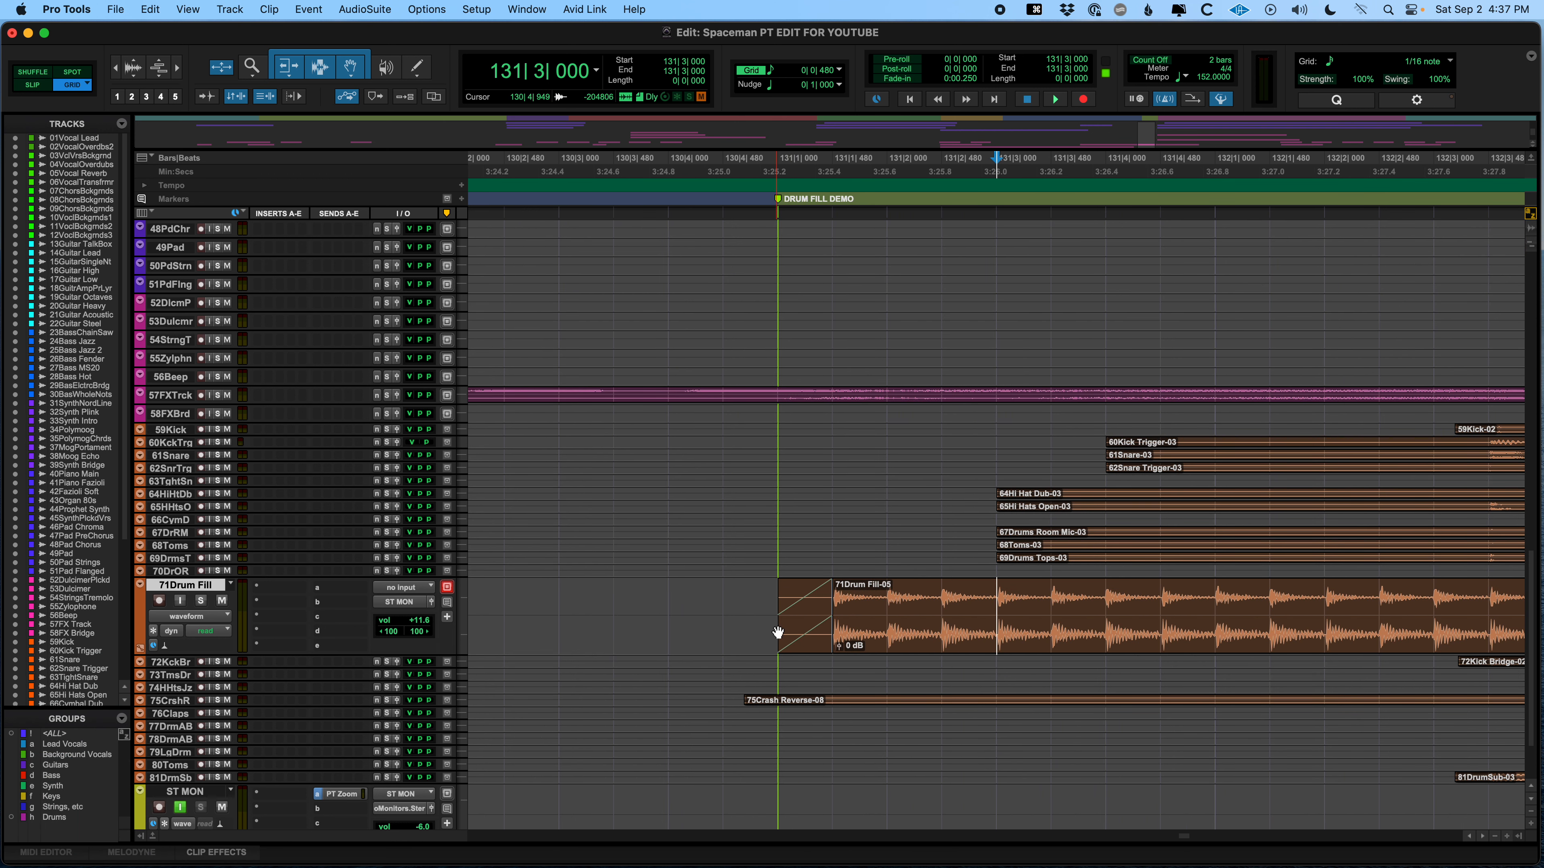
click(34, 86)
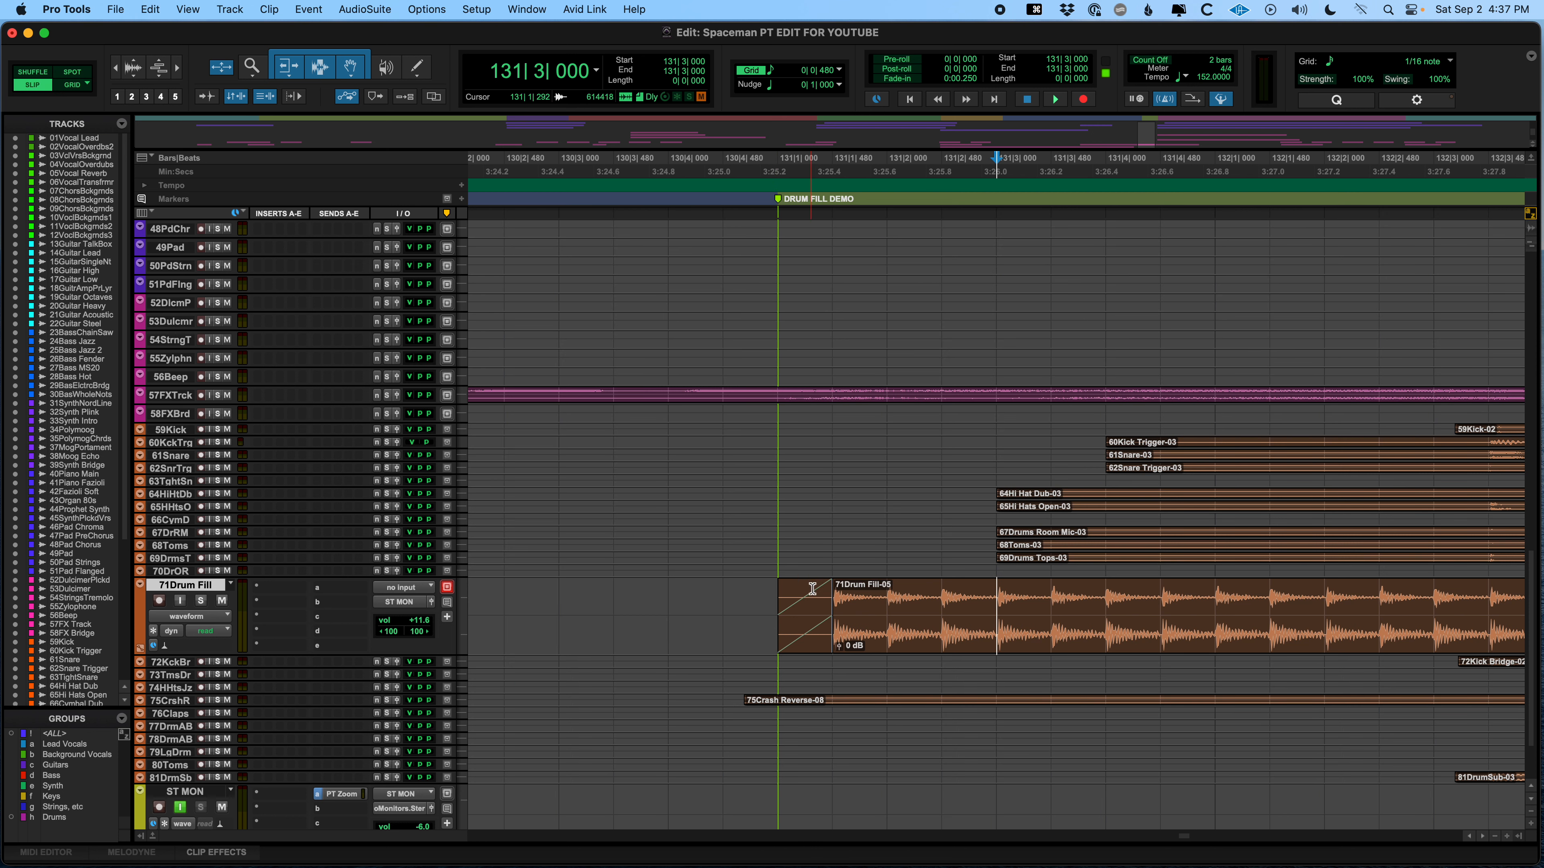
- Shorten the drum fill clip's fade-in to end just after 131|1|000 and switch the edit mode to Grid
drag(822, 587, 783, 599)
click(741, 591)
key(r)
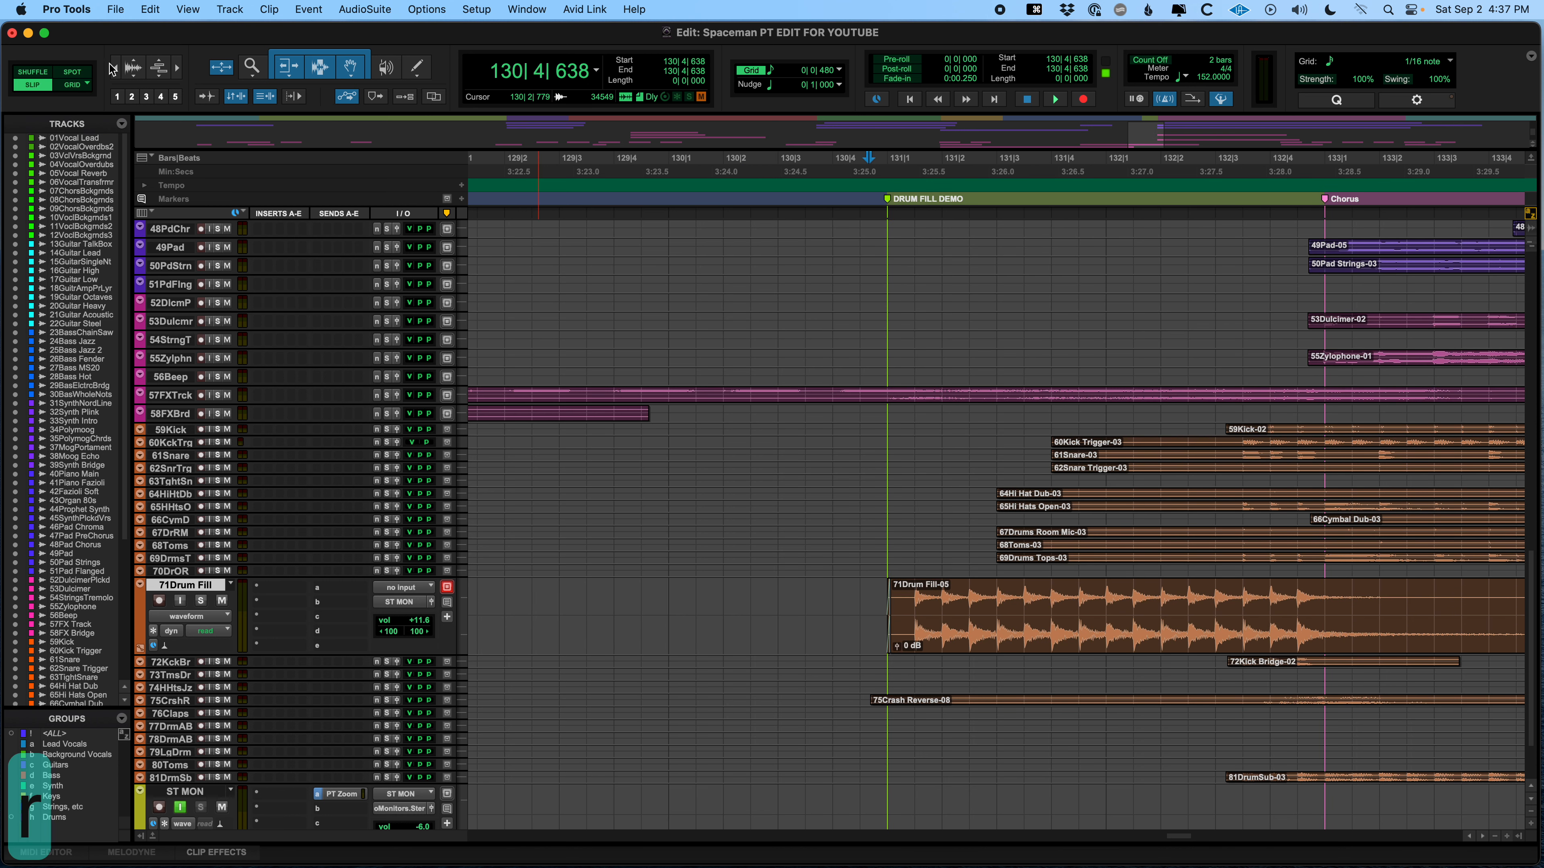
click(71, 85)
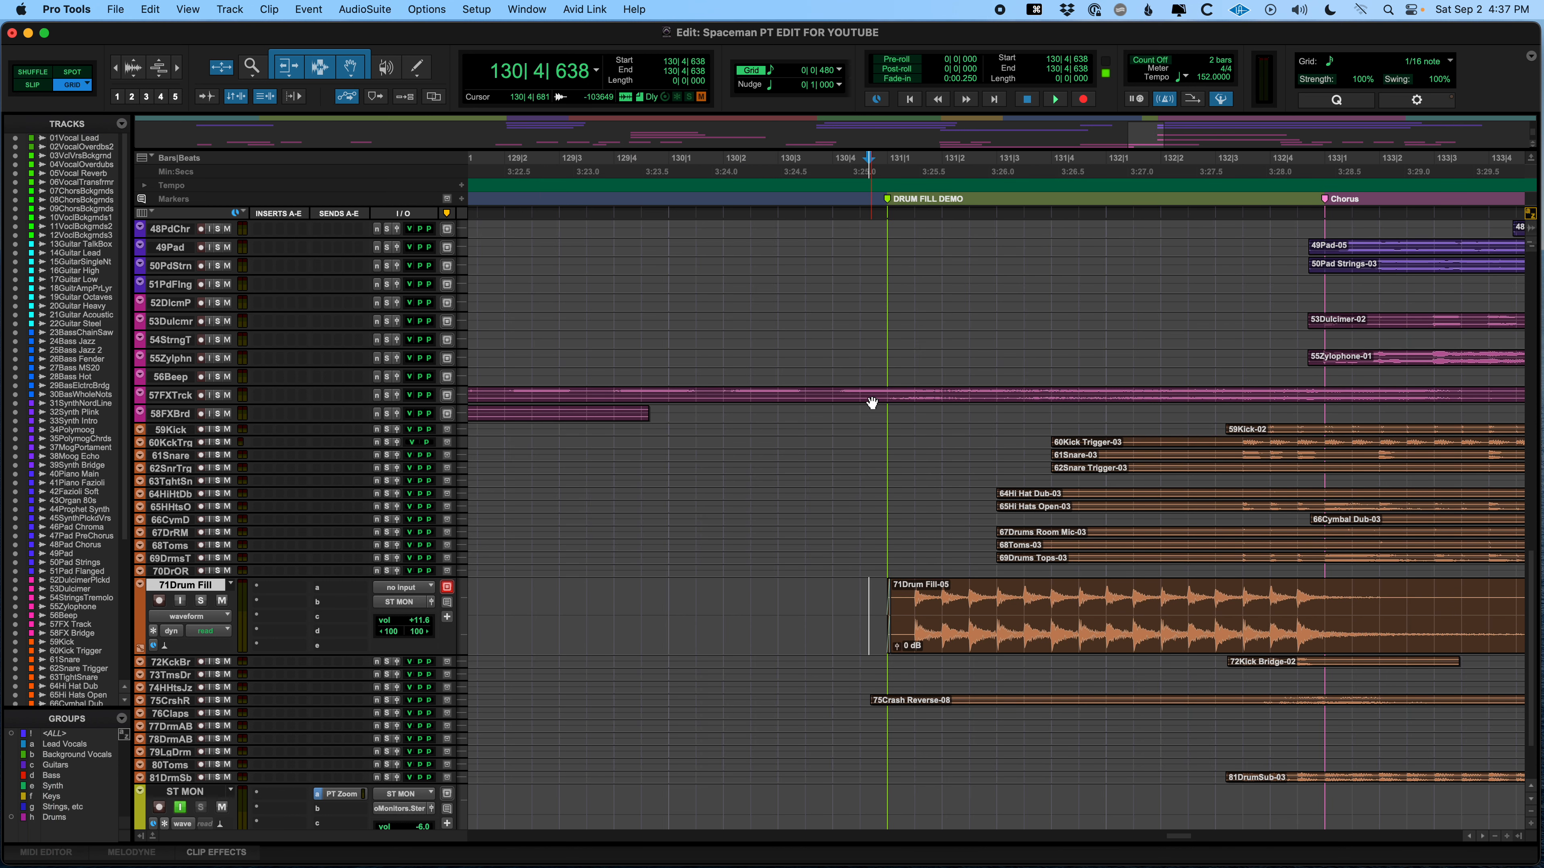
- Try selecting the drum fill audio from 131|1|480 to 131|4|480 in Grid mode
click(811, 588)
key(r)
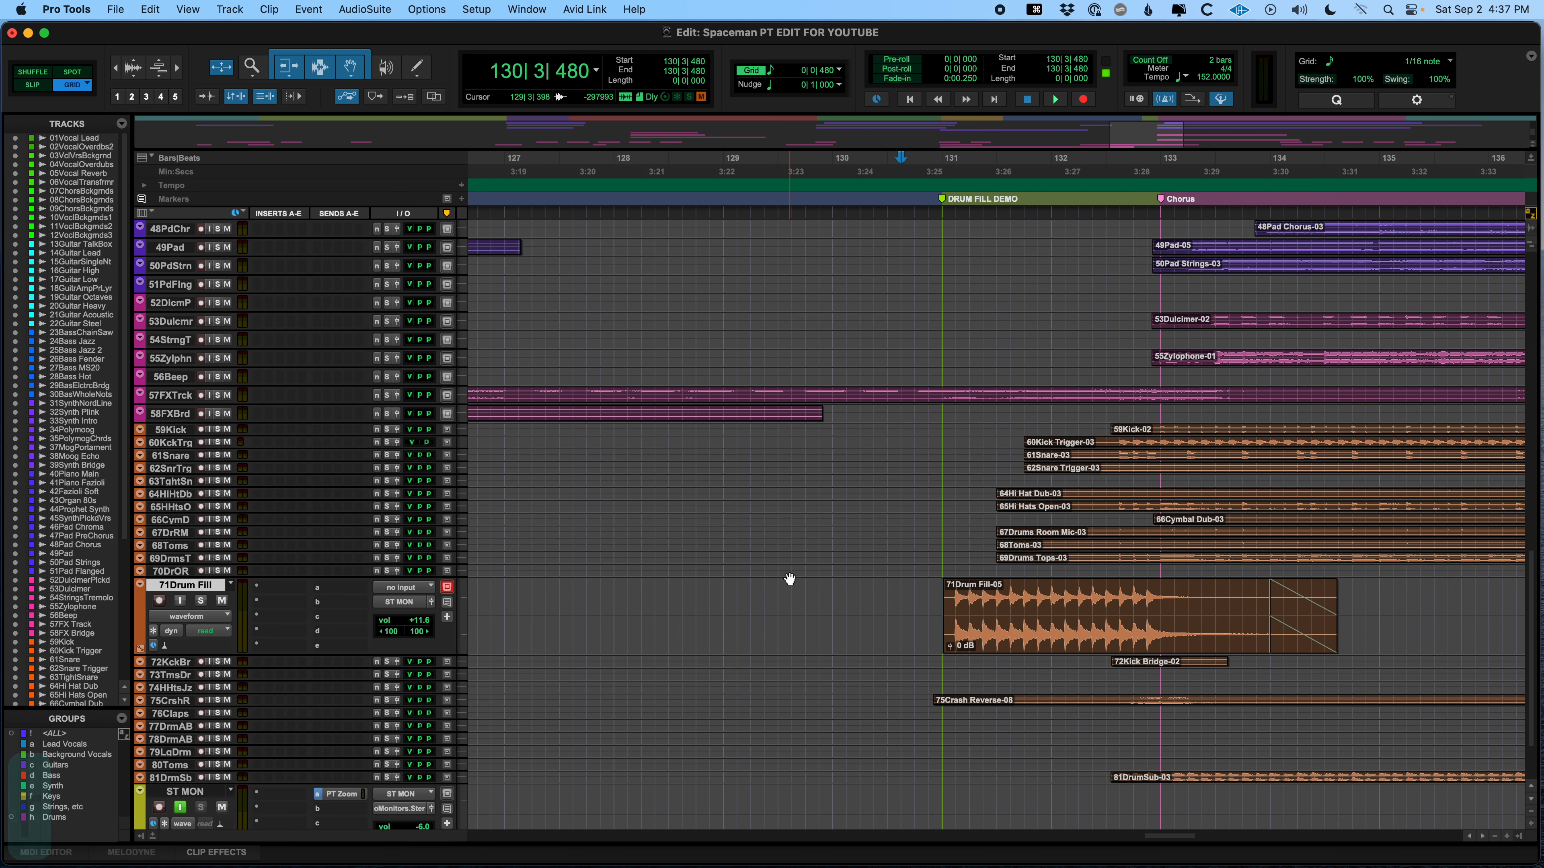
key(r)
scroll(790, 579, right, 5)
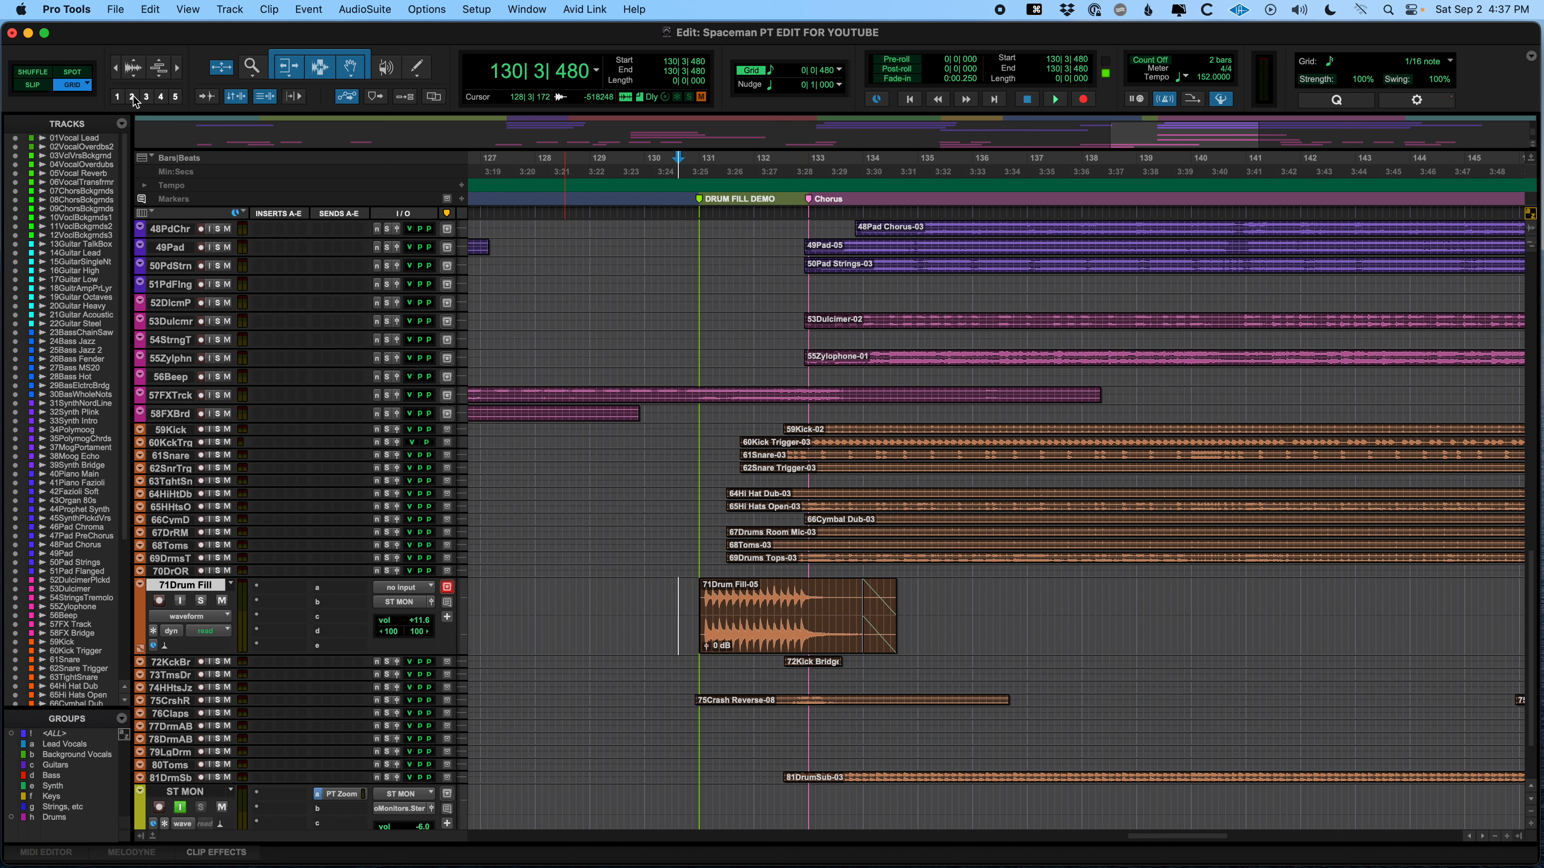
key(t)
key(t)
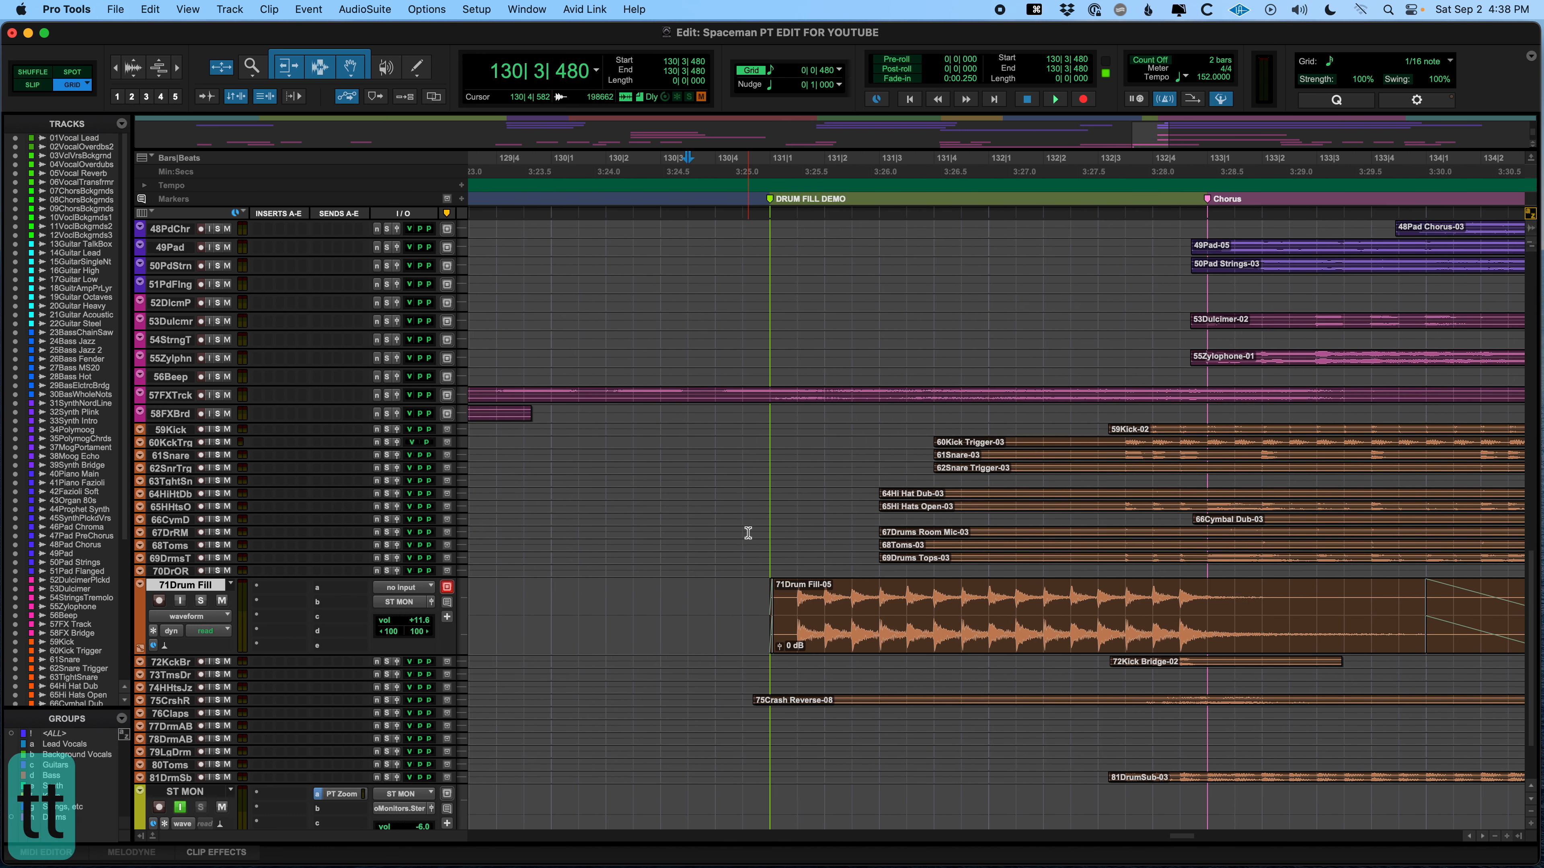
scroll(748, 533, right, 3)
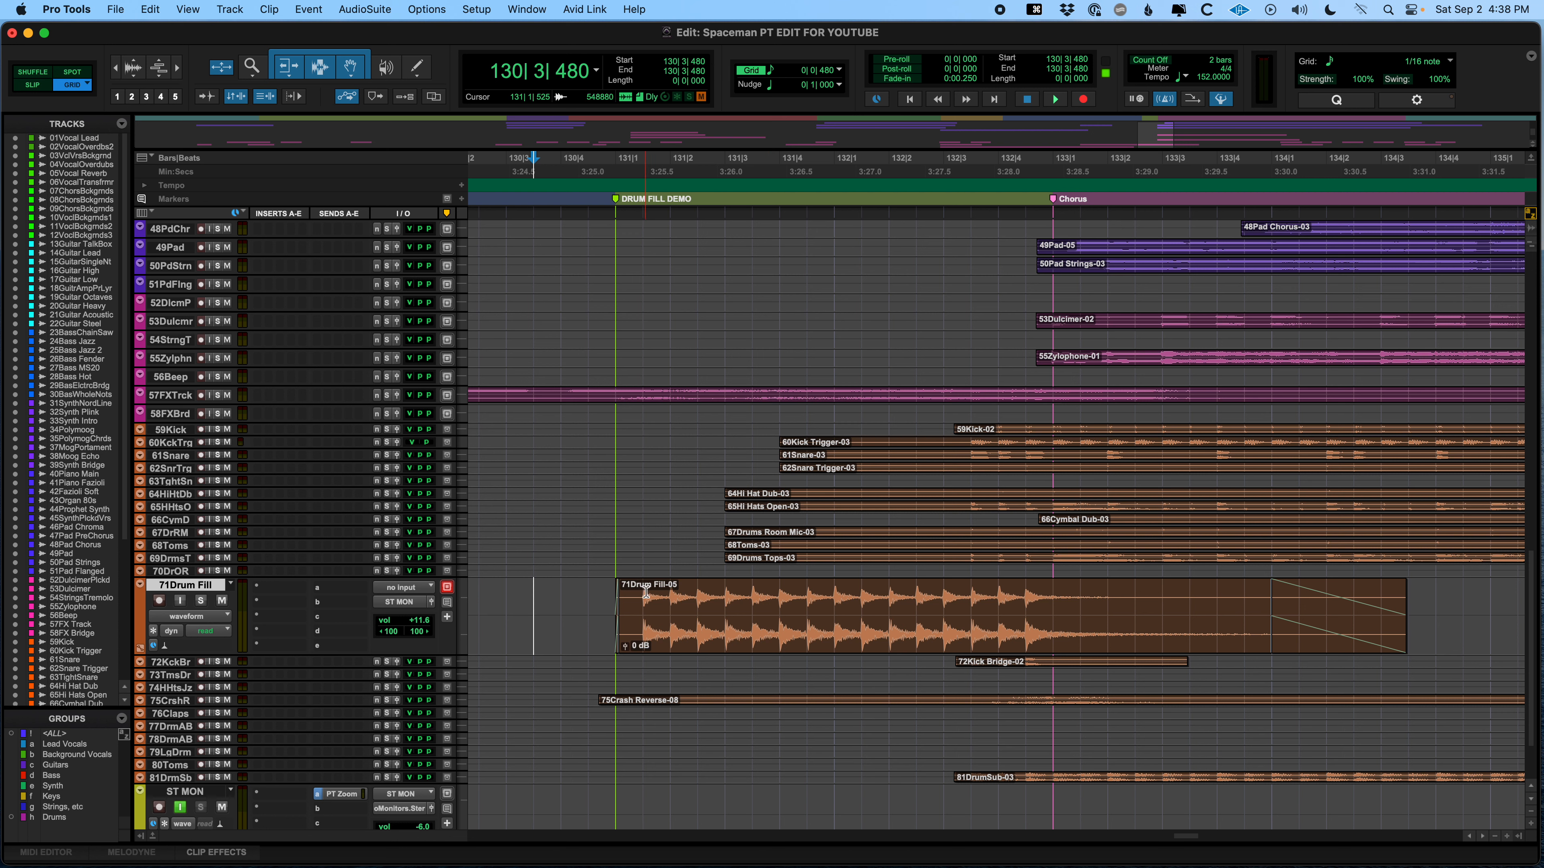
drag(646, 592, 824, 599)
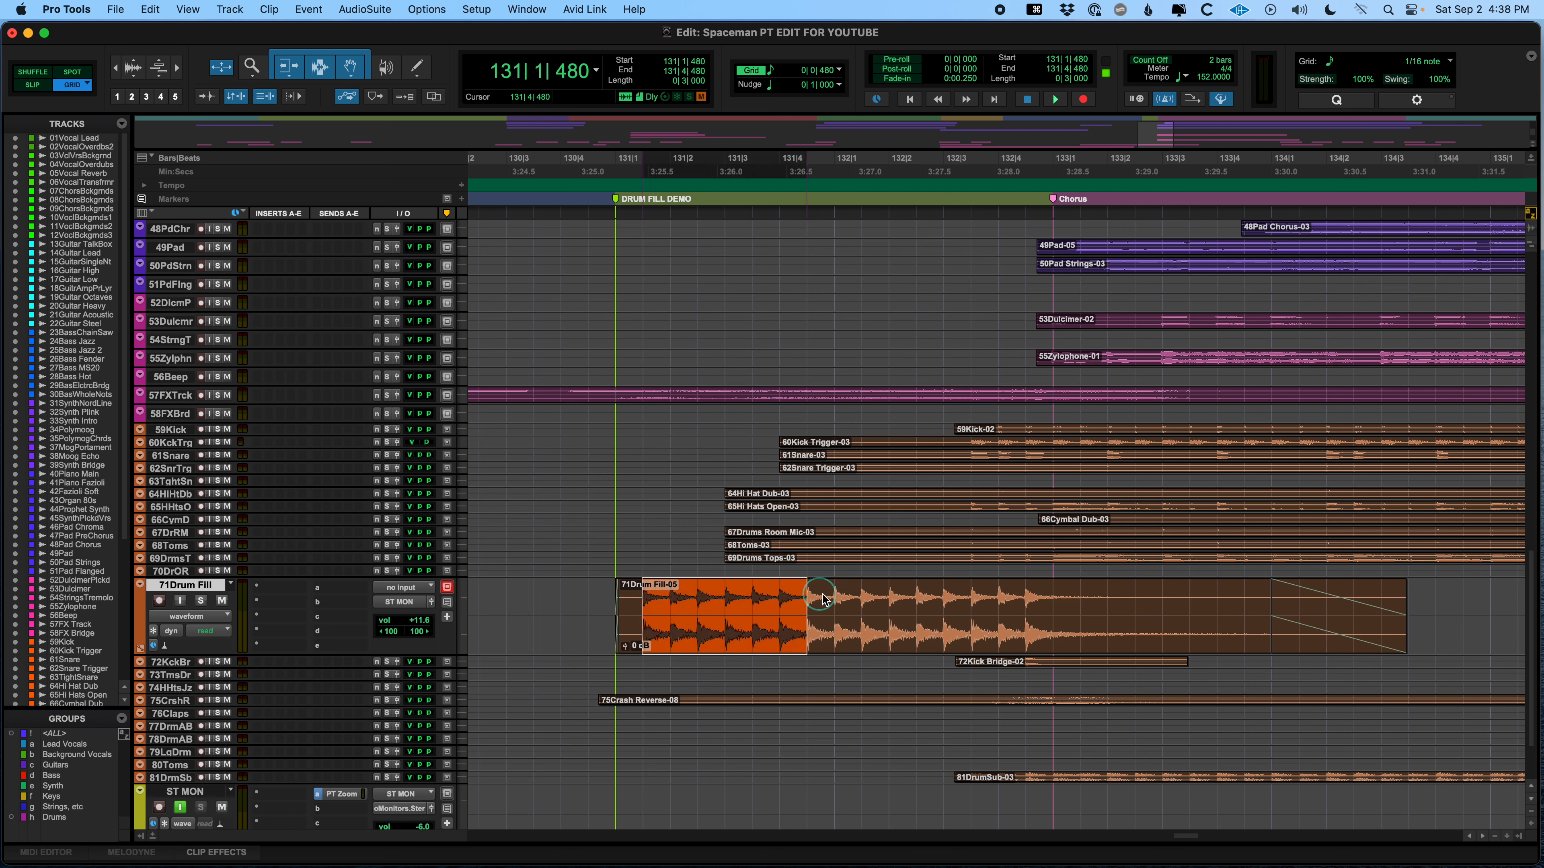
click(588, 597)
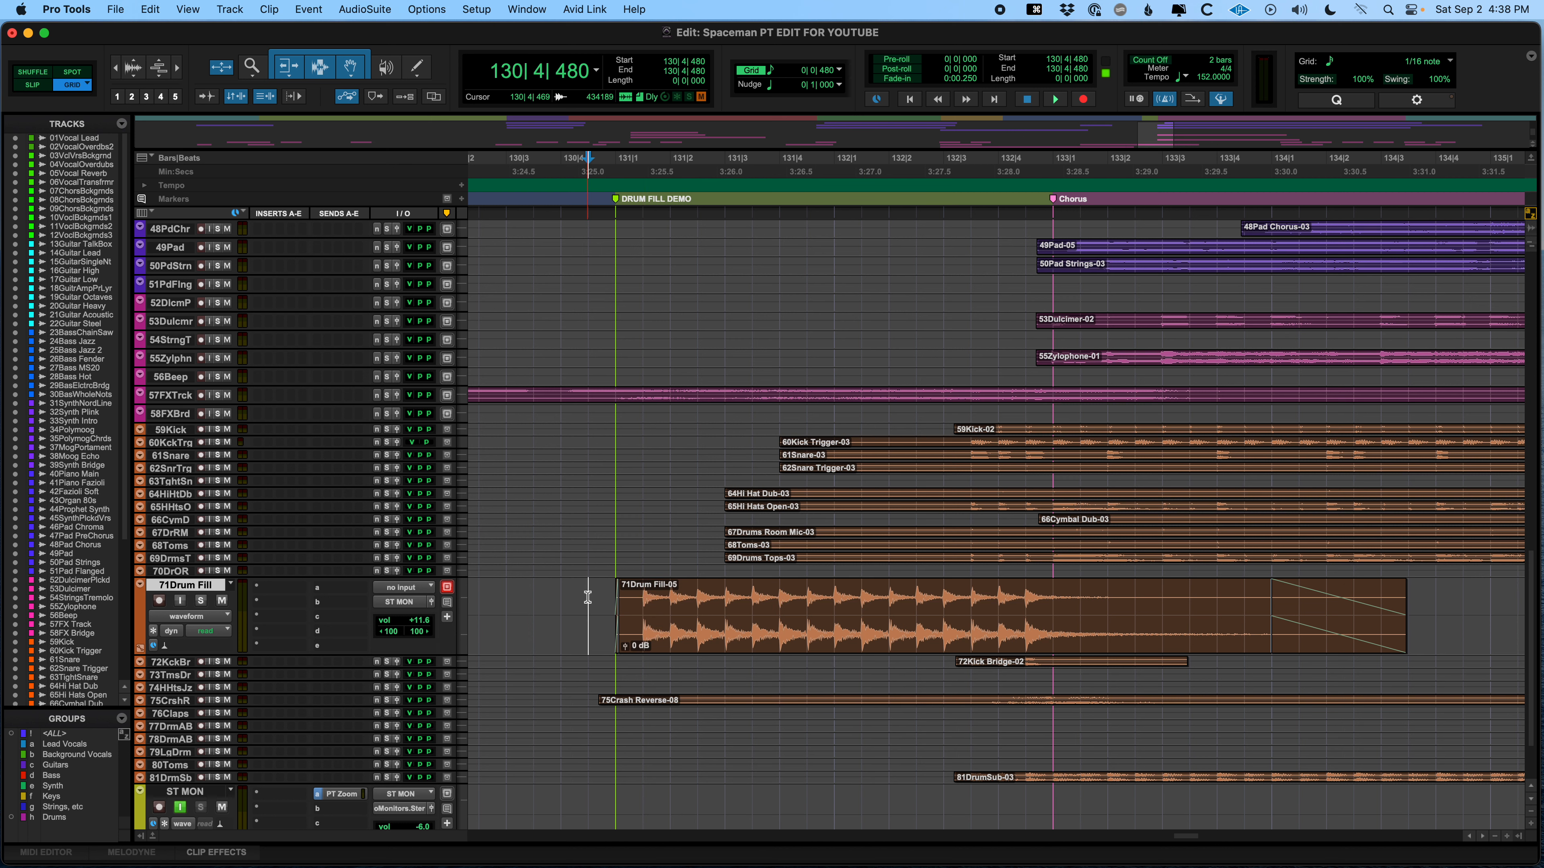
- Play the song from 128|2|480 through the drum fill into the Chorus and stop playback
key(Tab)
key(r)
key(r)
click(757, 587)
key(space)
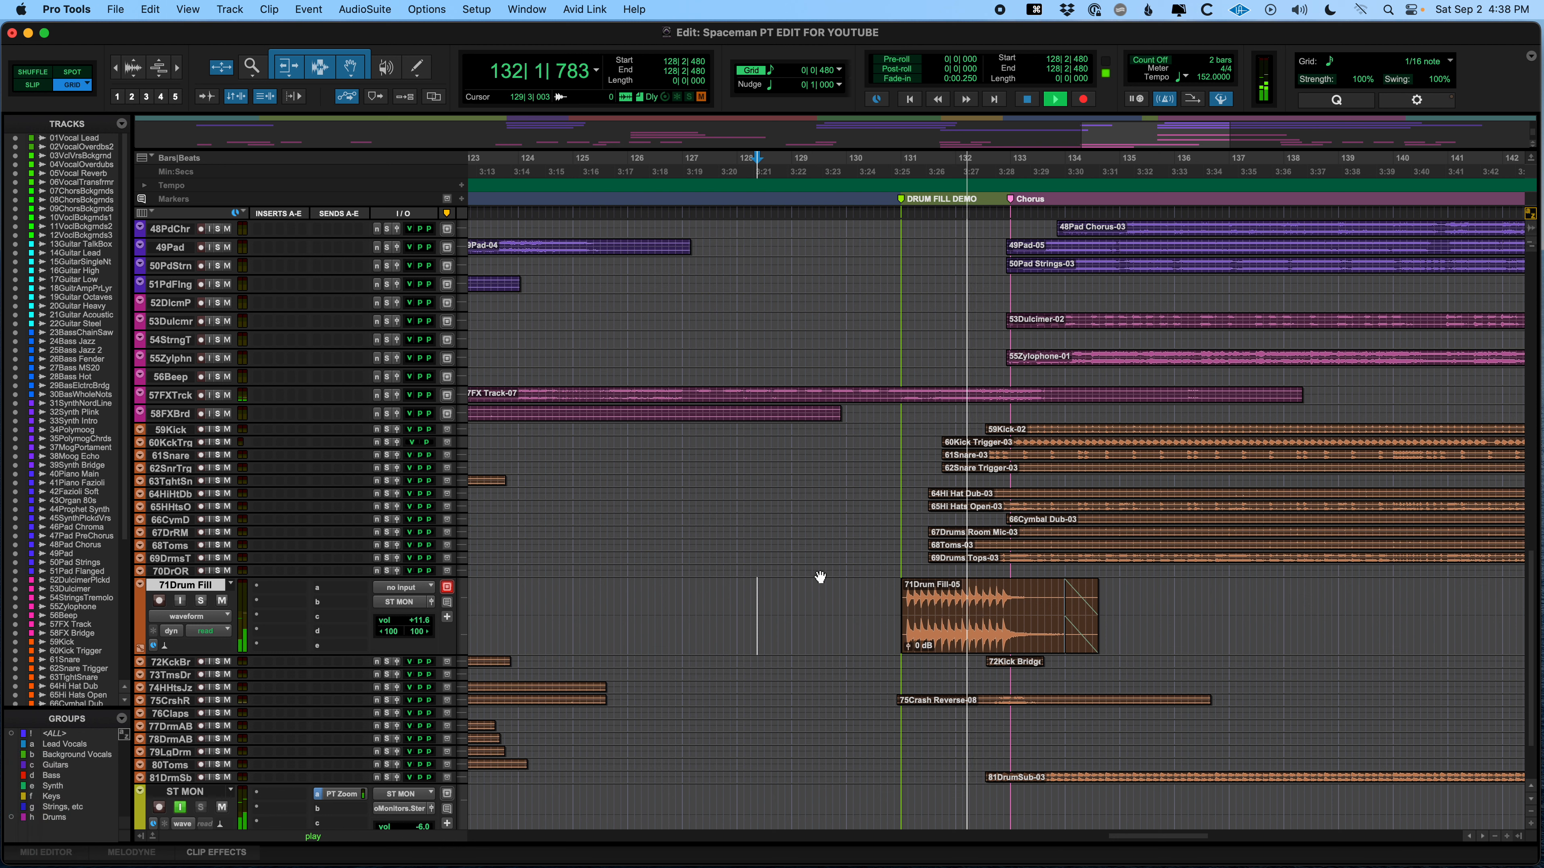
key(space)
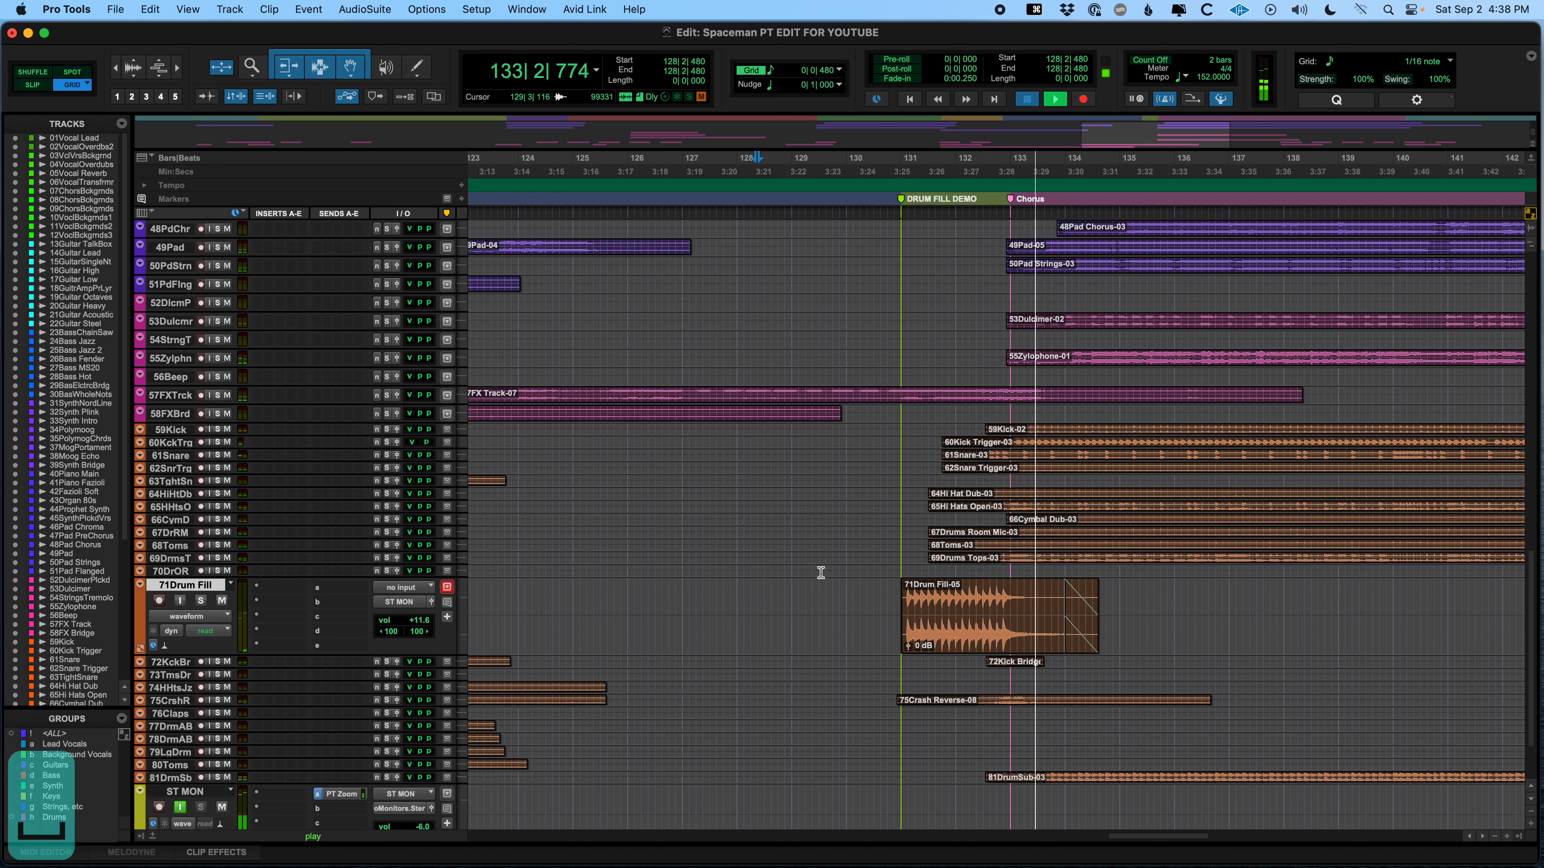
- Place the edit cursor on the drum fill's first hit at 131|1|480
click(847, 593)
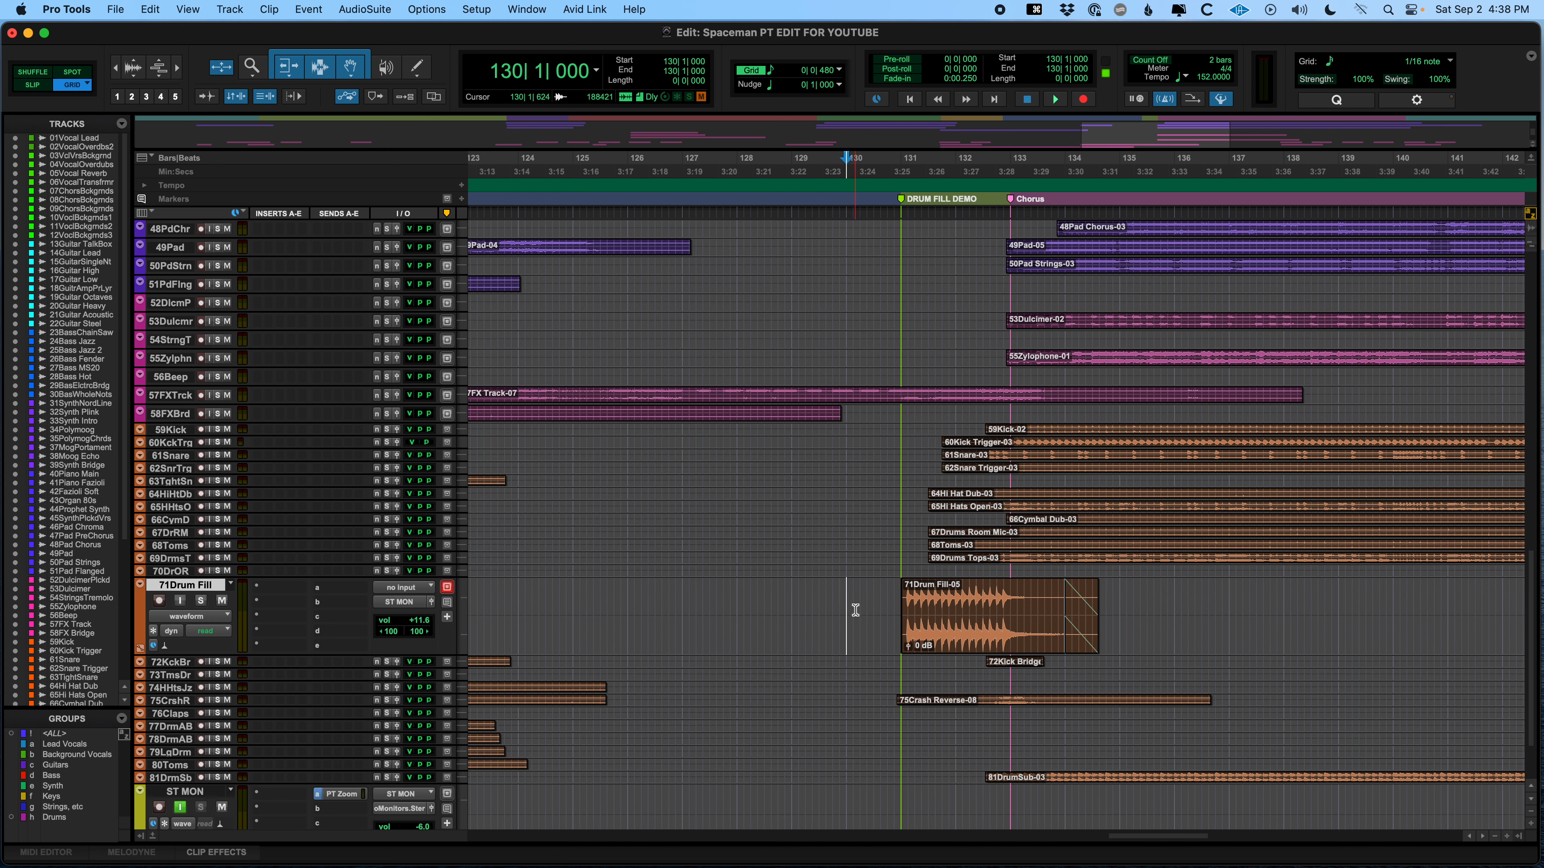
key(t)
key(t)
key(t)
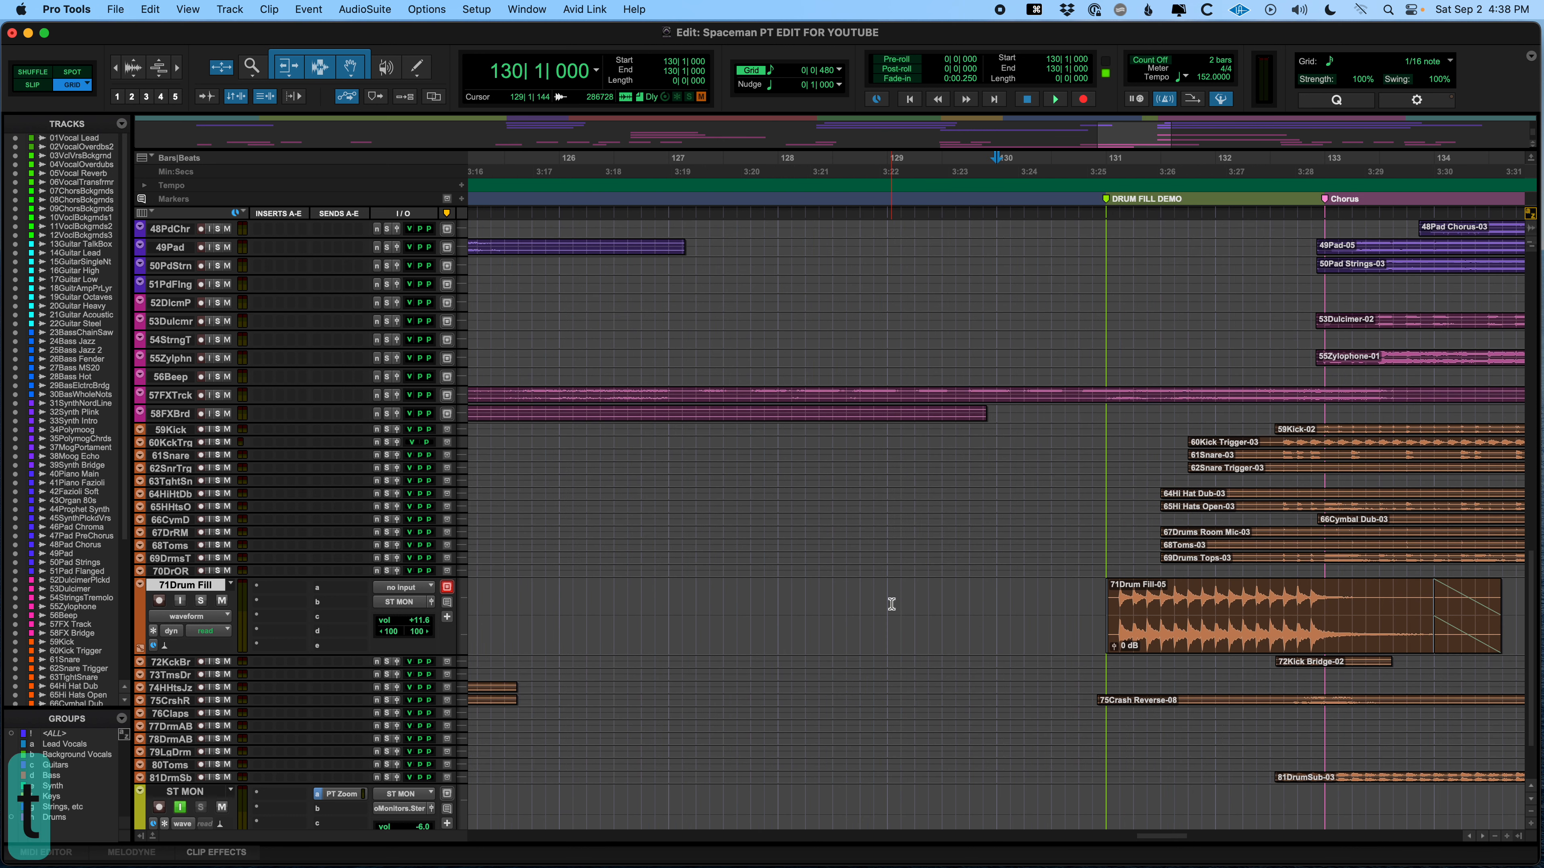
key(t)
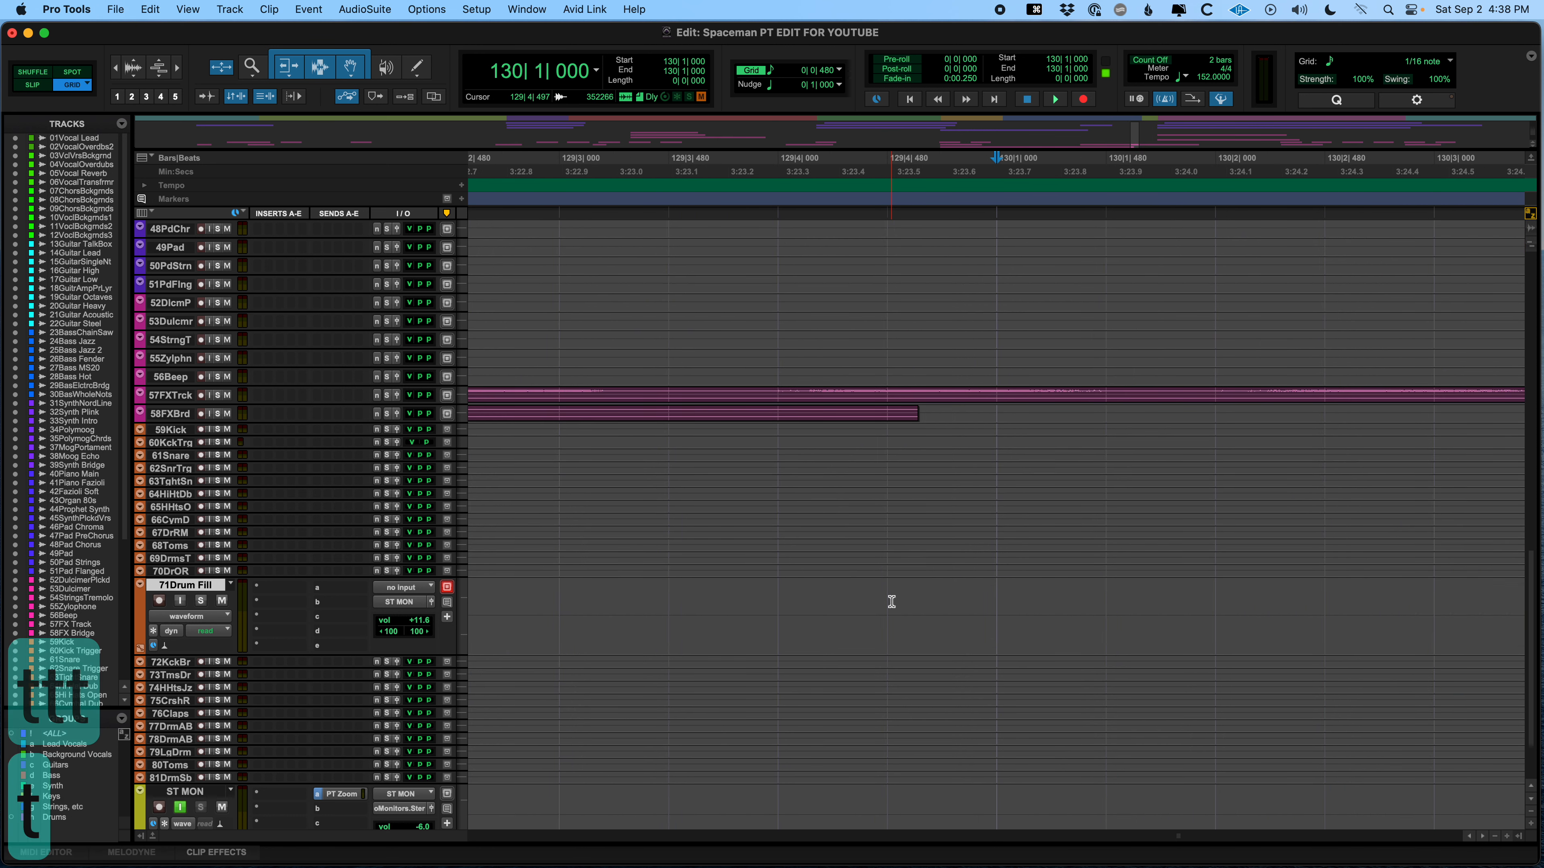
key(r)
key(r)
scroll(891, 601, right, 1)
scroll(891, 600, right, 5)
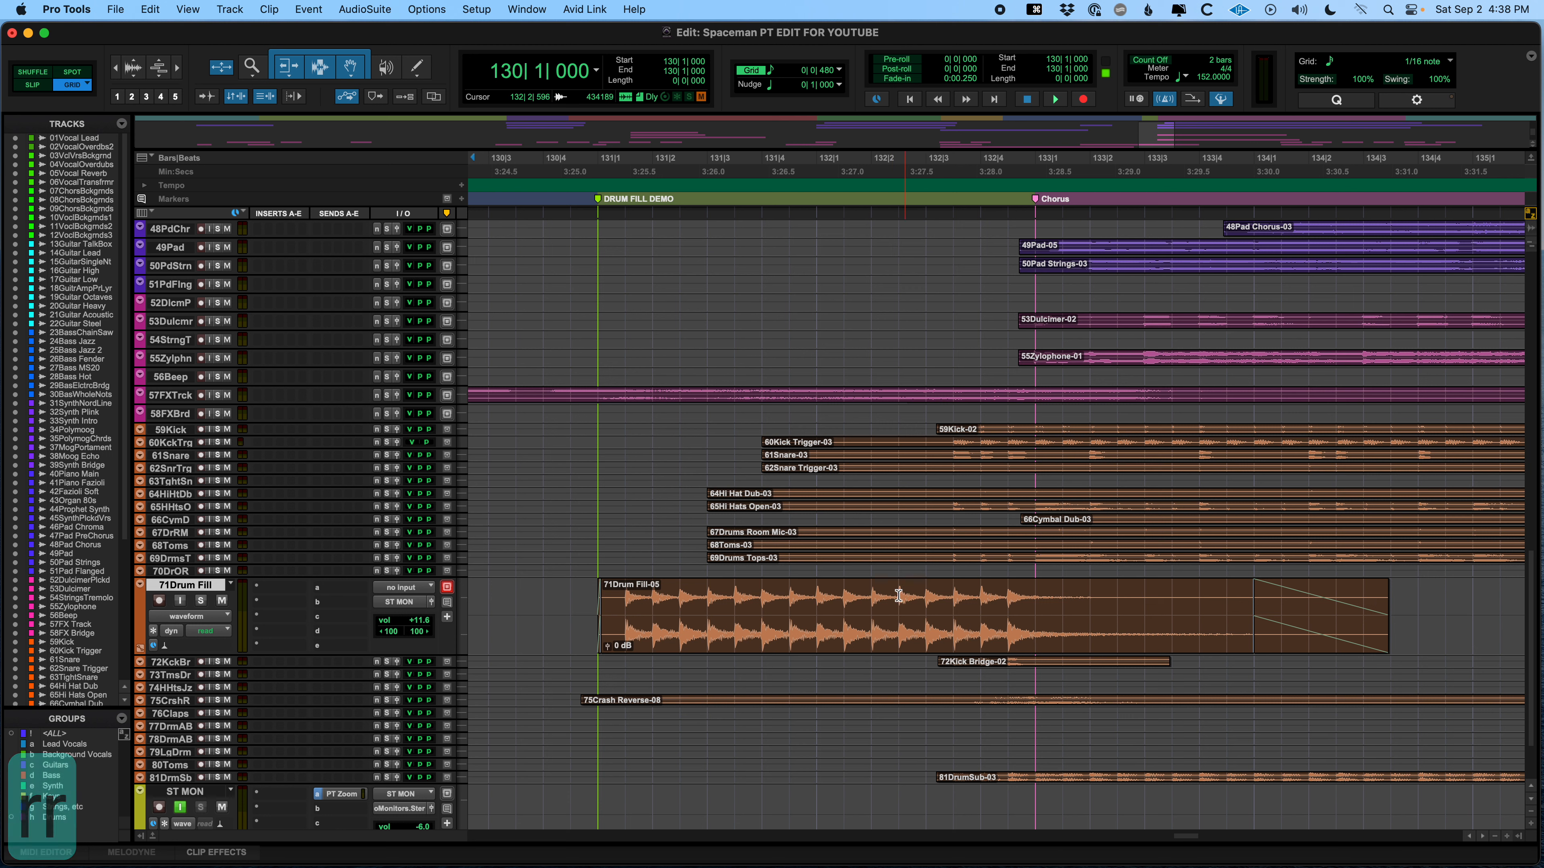
click(622, 590)
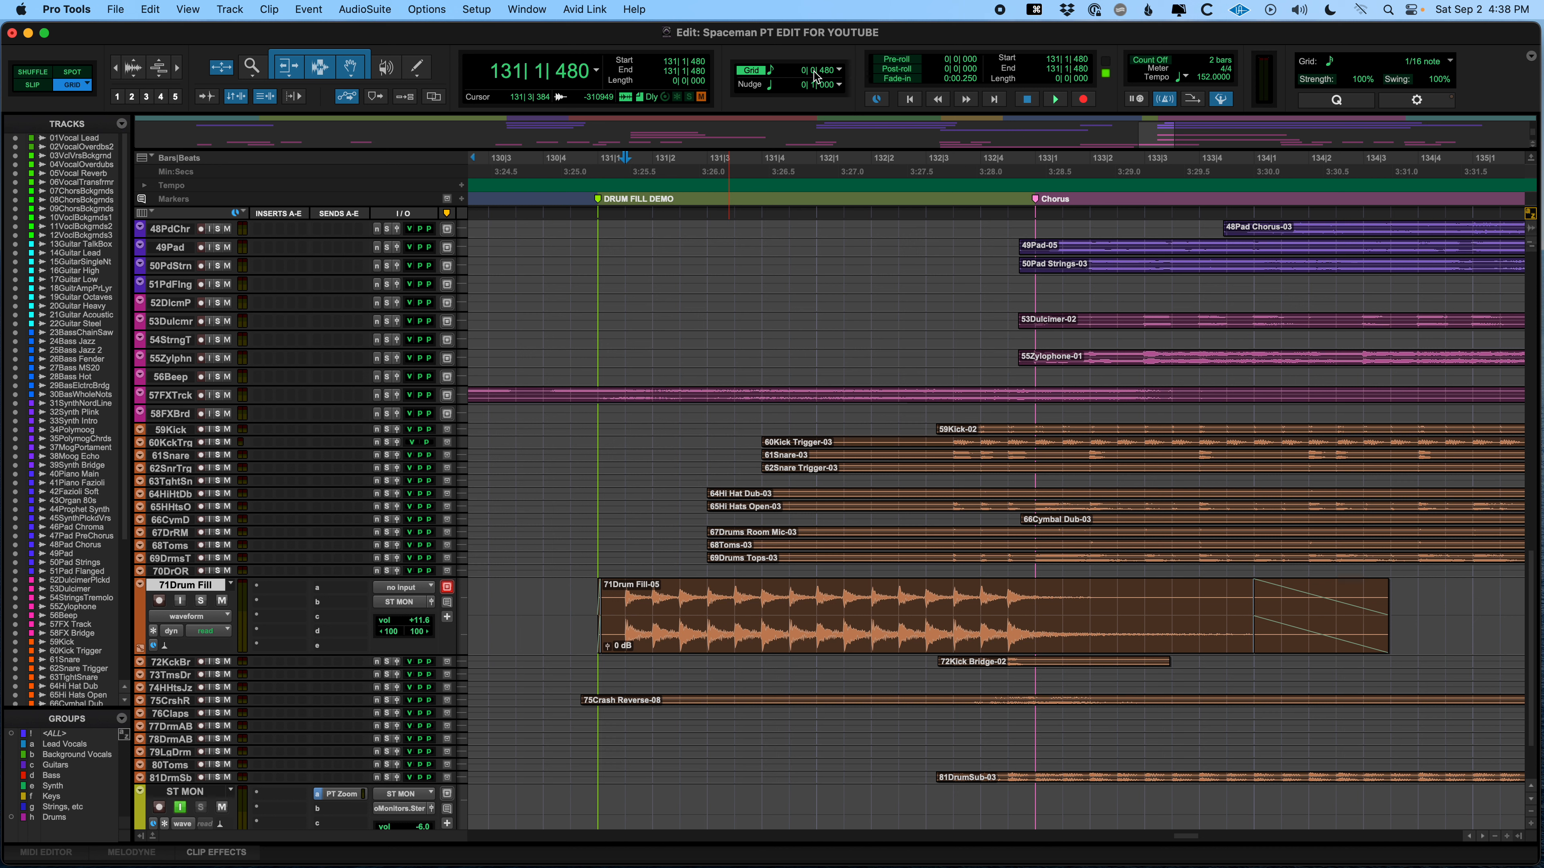
- Try a 1 bar grid value and restore the grid to 1/8 note
click(838, 72)
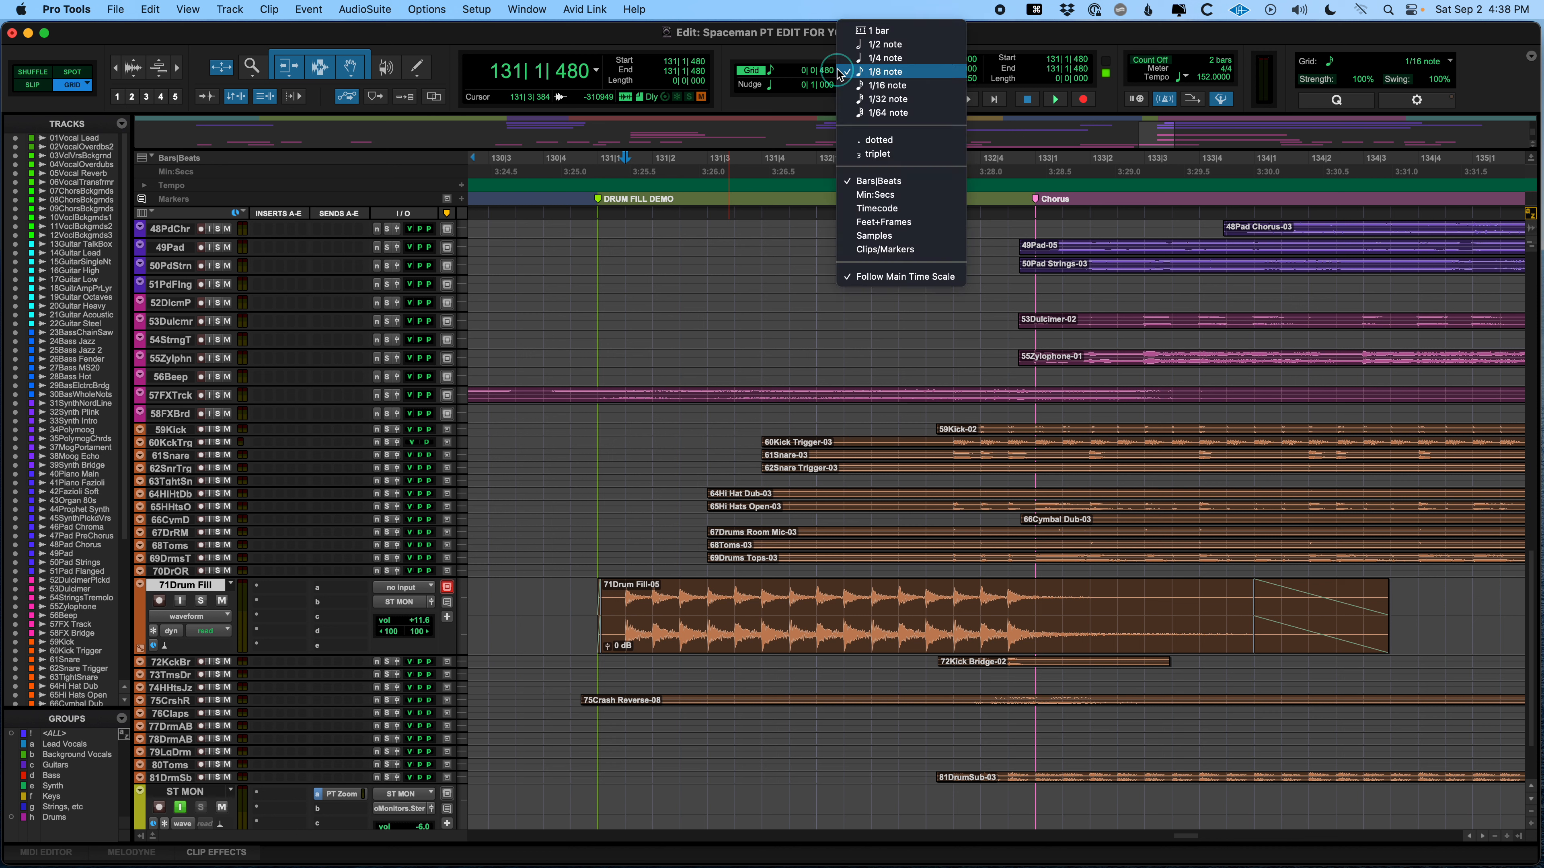
click(858, 72)
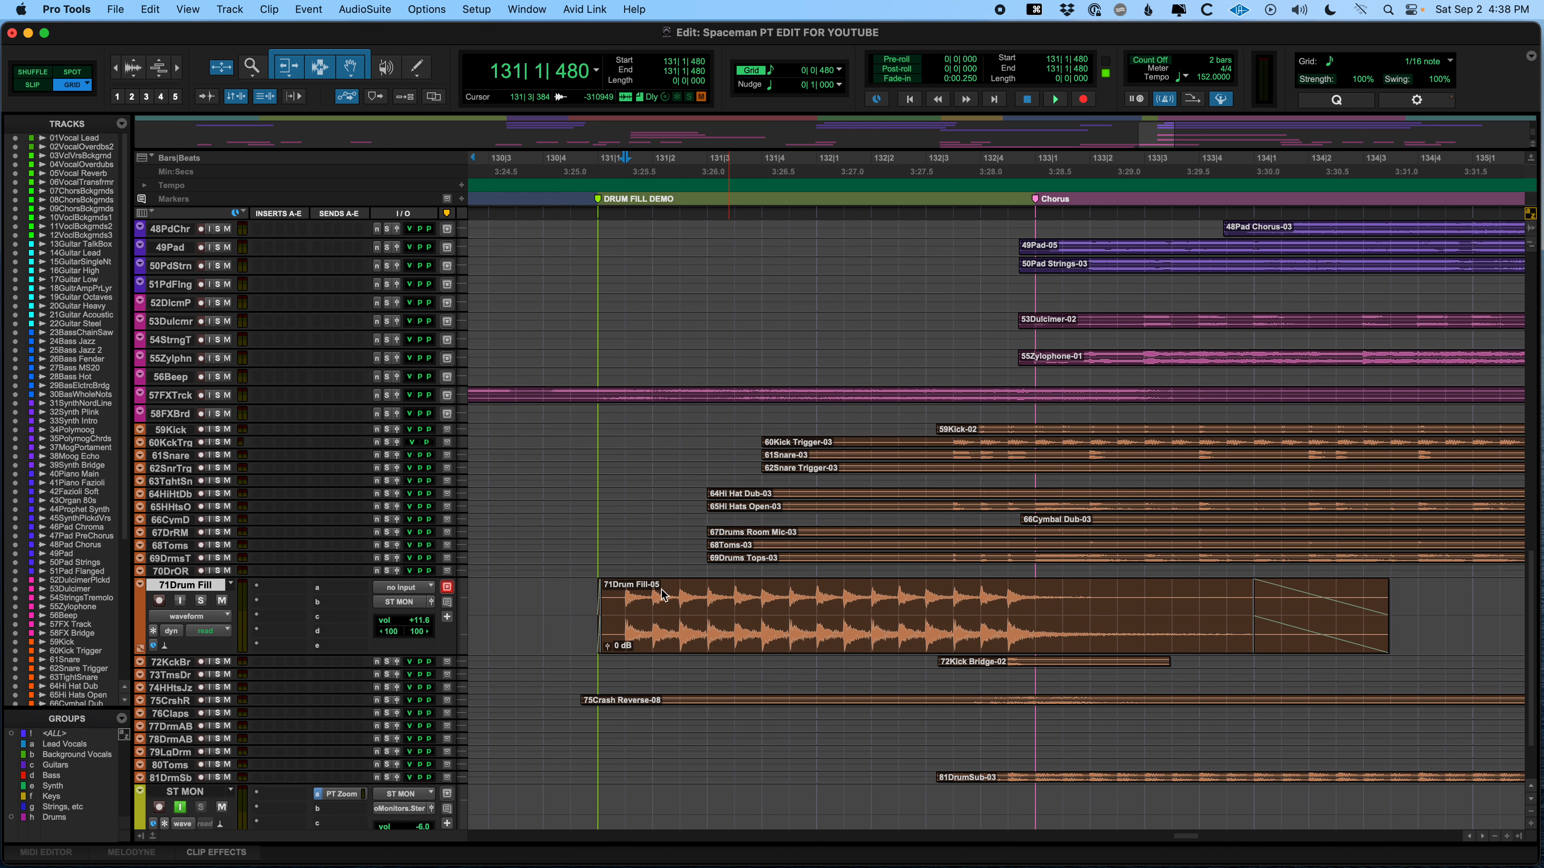
click(841, 70)
click(878, 64)
click(842, 70)
click(875, 43)
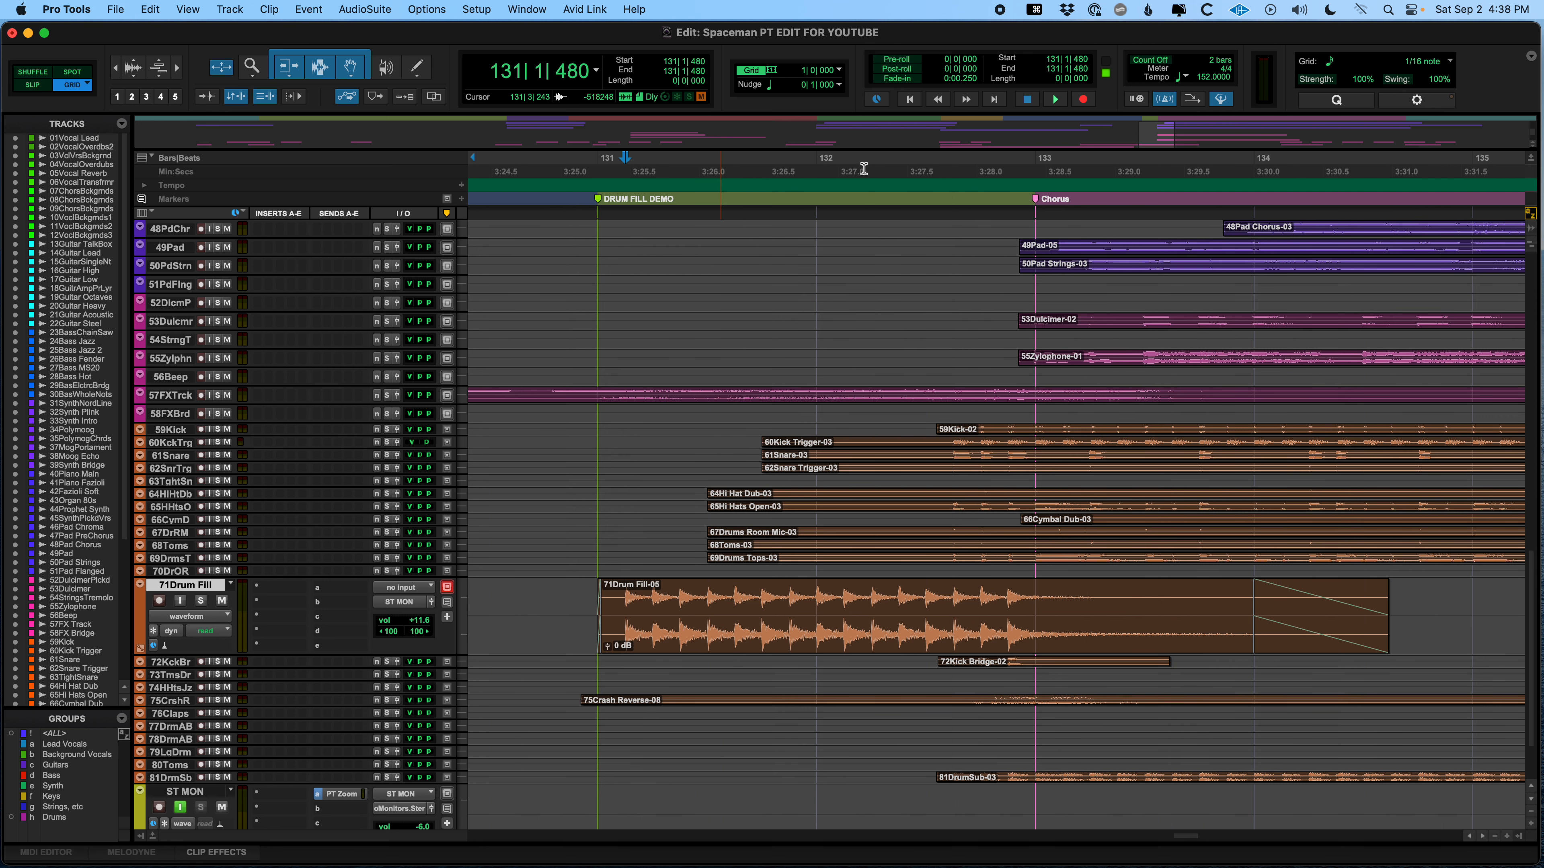
click(841, 71)
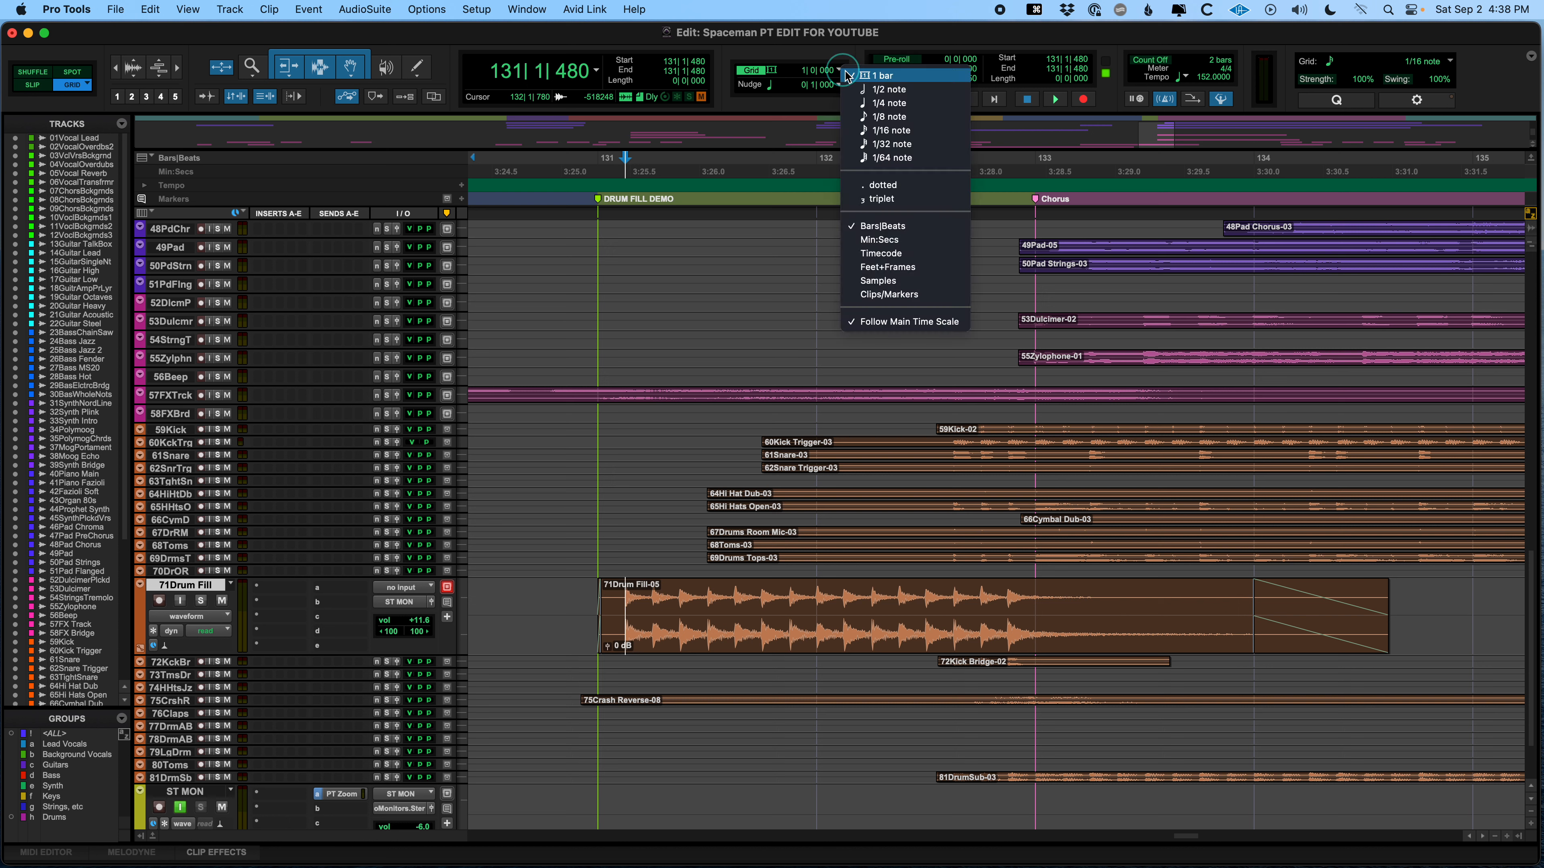
click(875, 113)
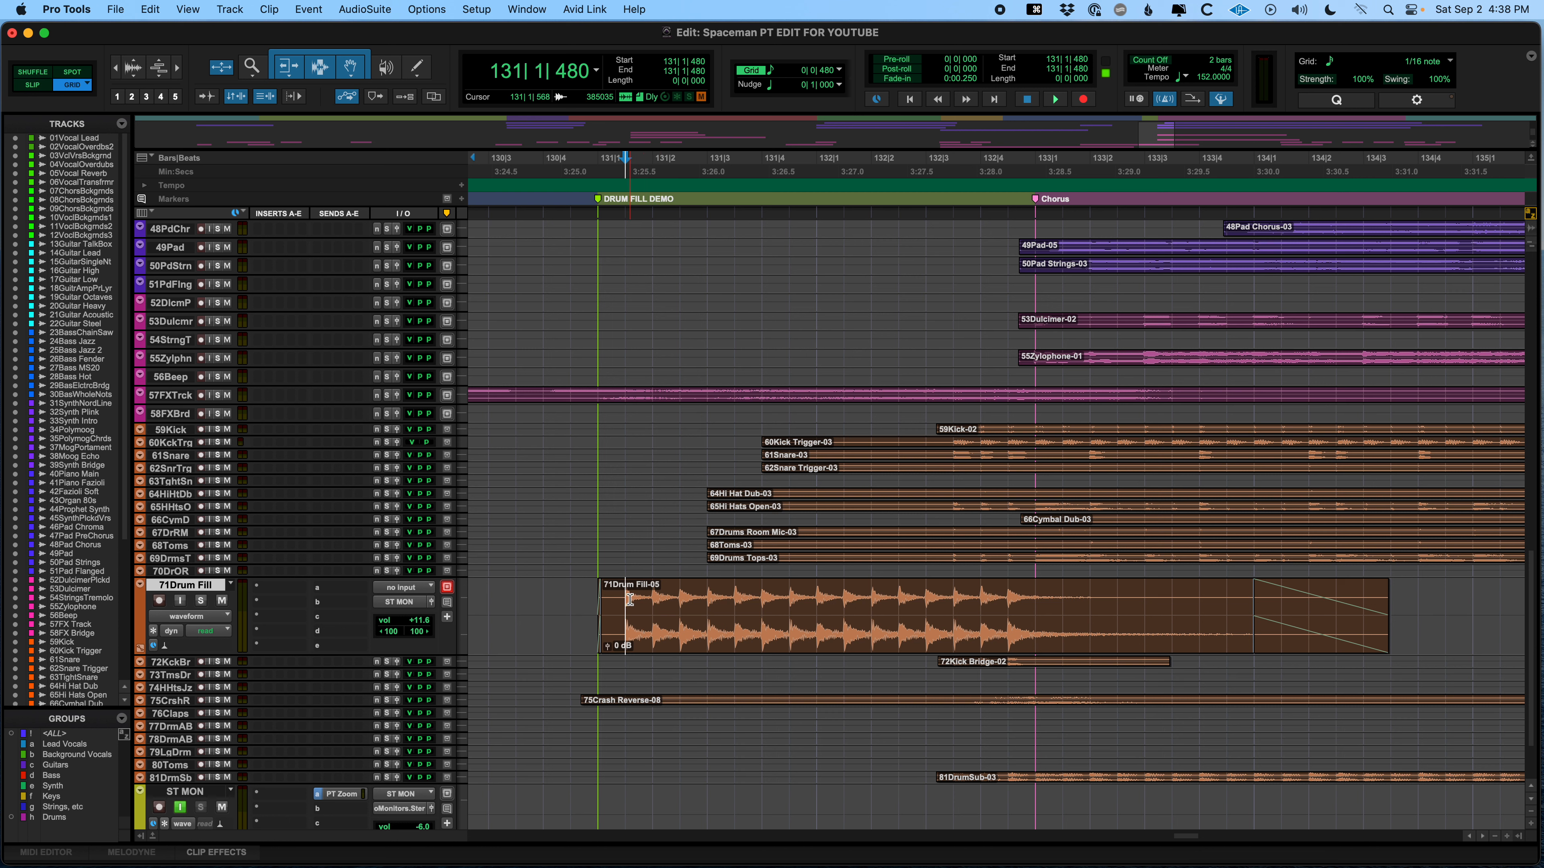
- Copy the one-bar section of the drum fill starting at 131|1|480 and paste it on the same track at 130|1|000
drag(626, 597, 844, 597)
scroll(748, 660, left, 5)
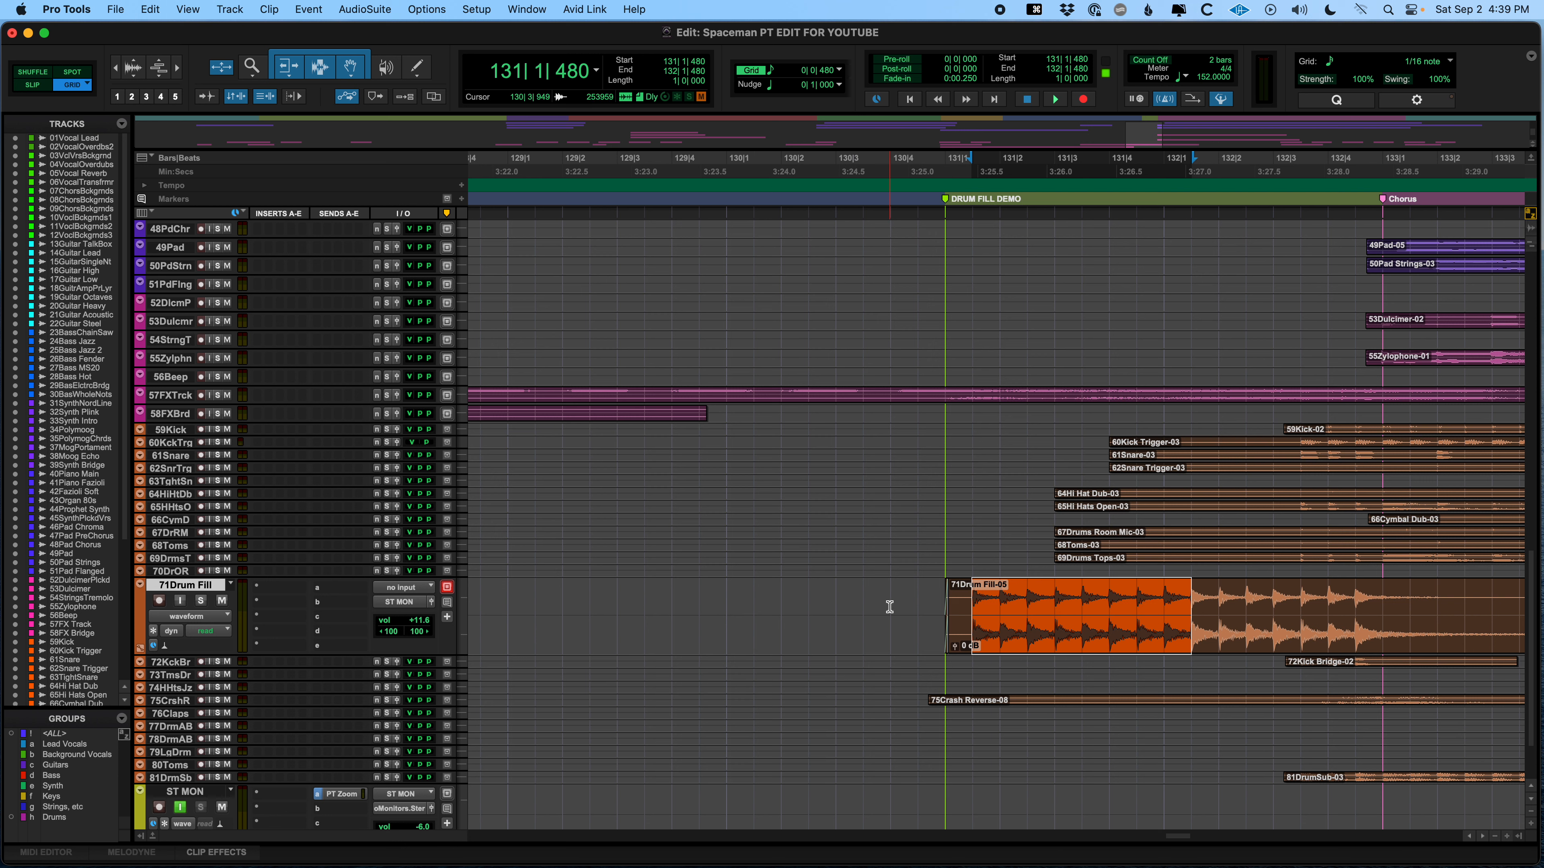
key(c)
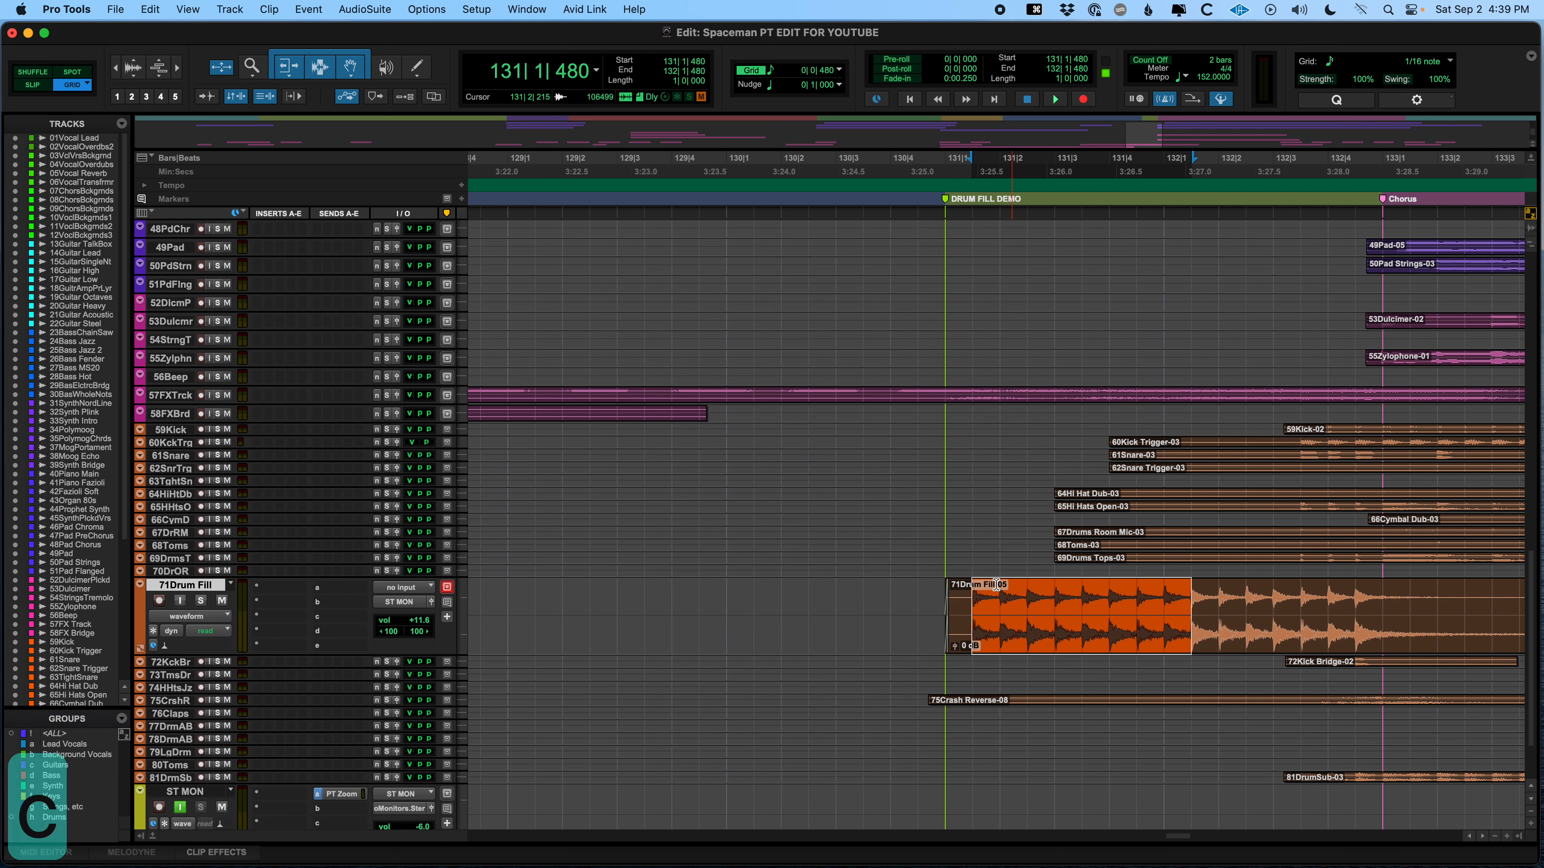
click(736, 593)
key(v)
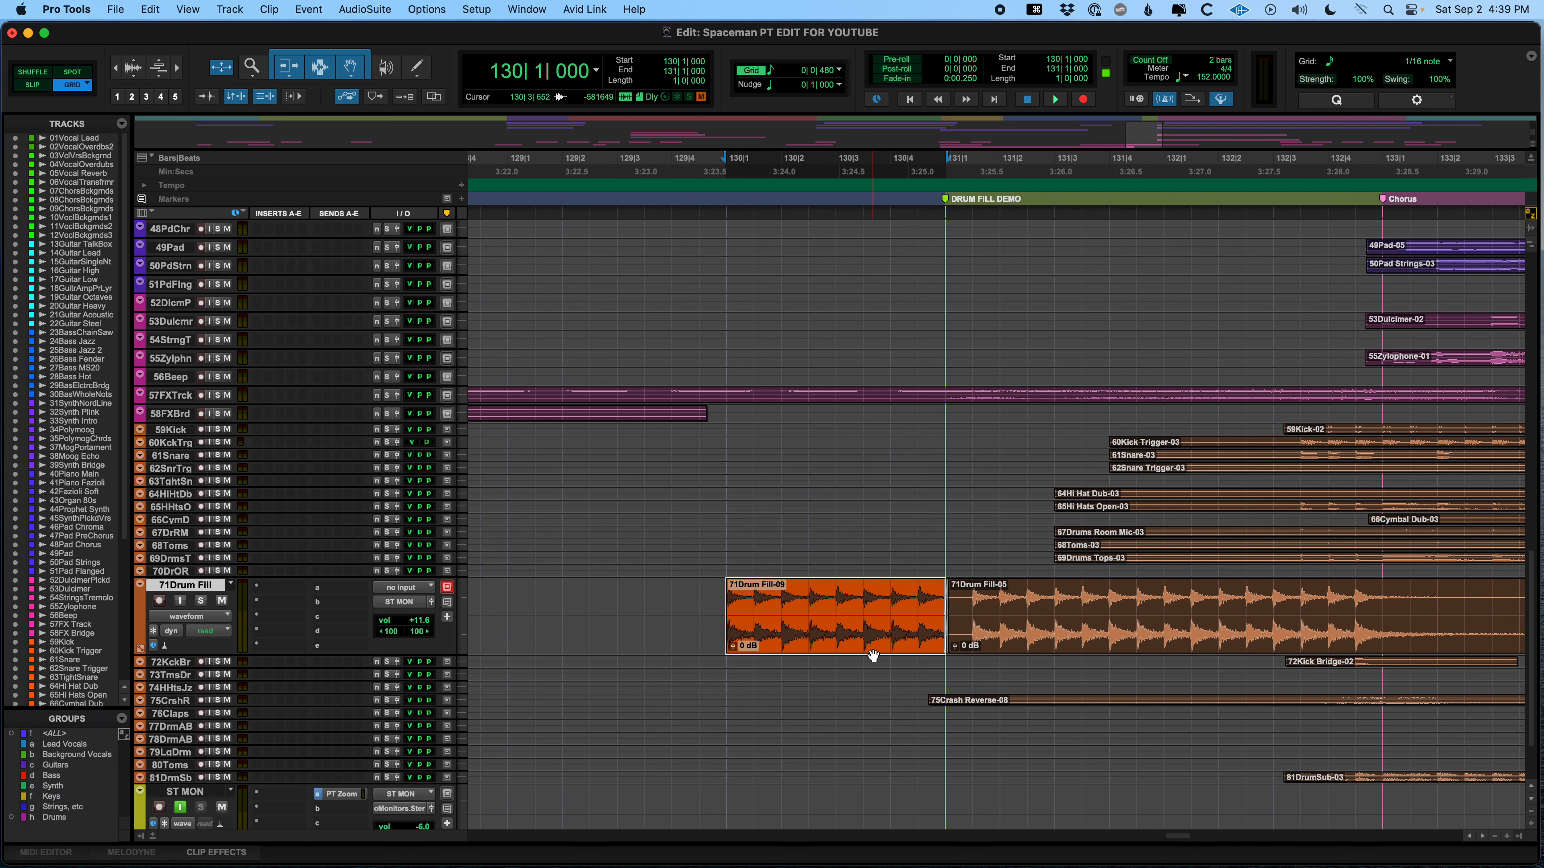
- Extend the pasted clip's end to 131|1|480 and, in Slip mode, add a crossfade of about 54 ticks where the two drum fill clips meet
drag(939, 604, 980, 600)
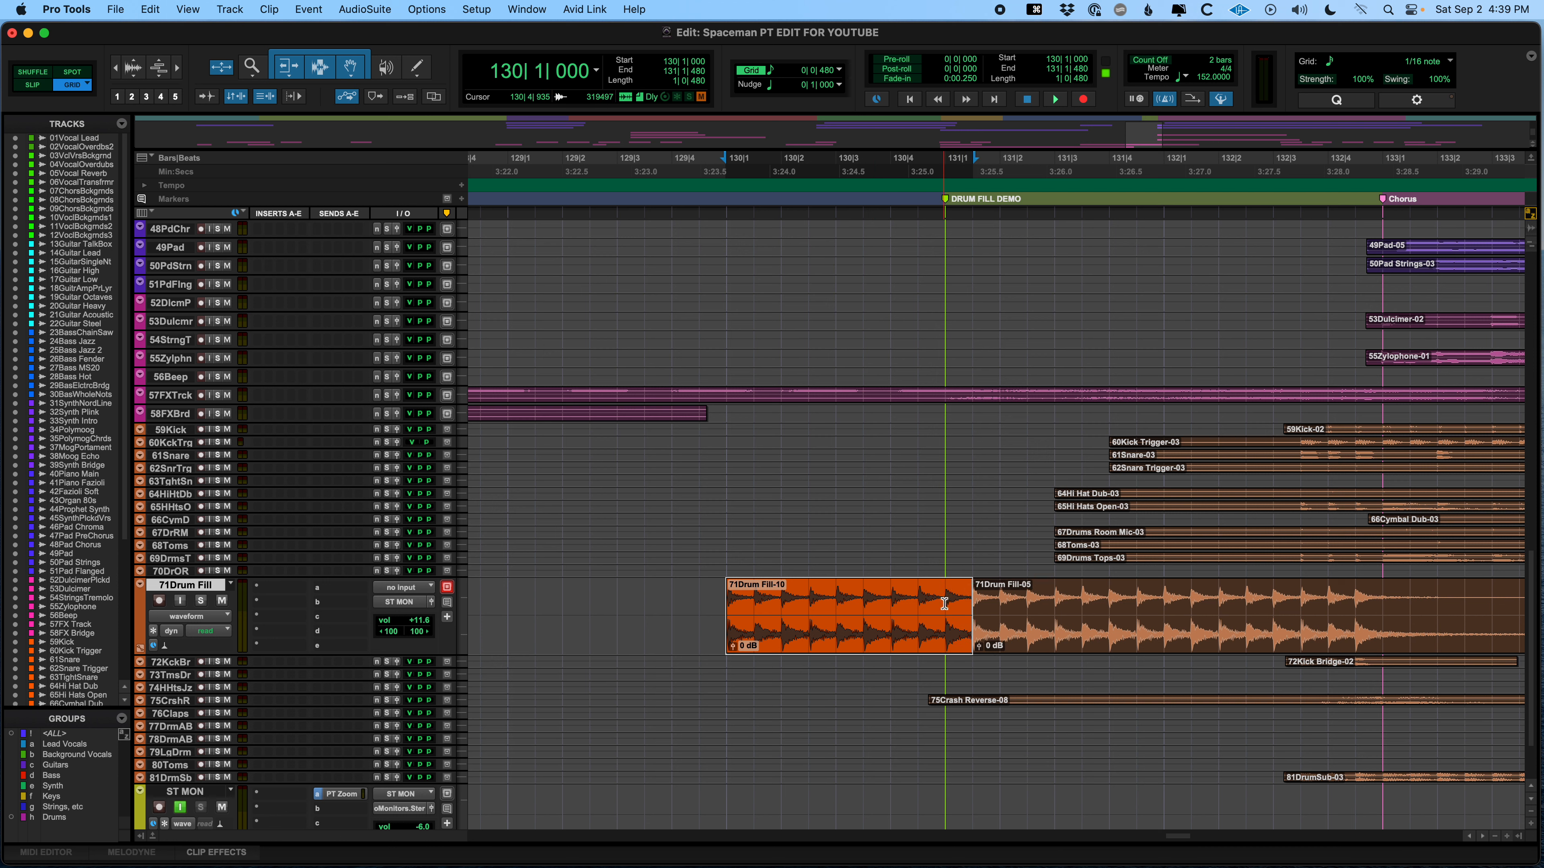
key(t)
key(t)
key(t)
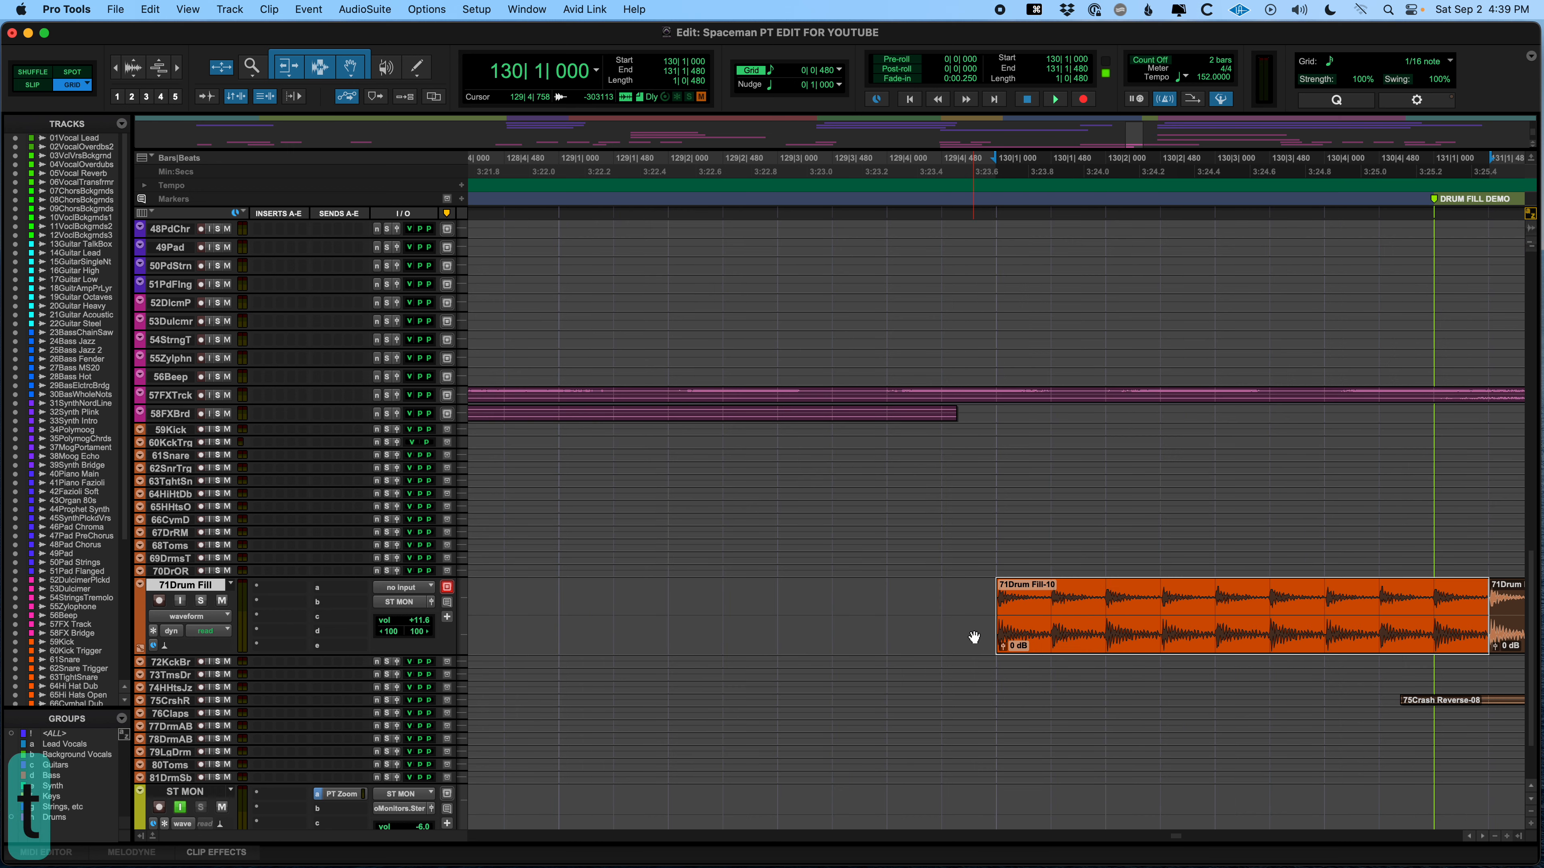
scroll(967, 640, right, 5)
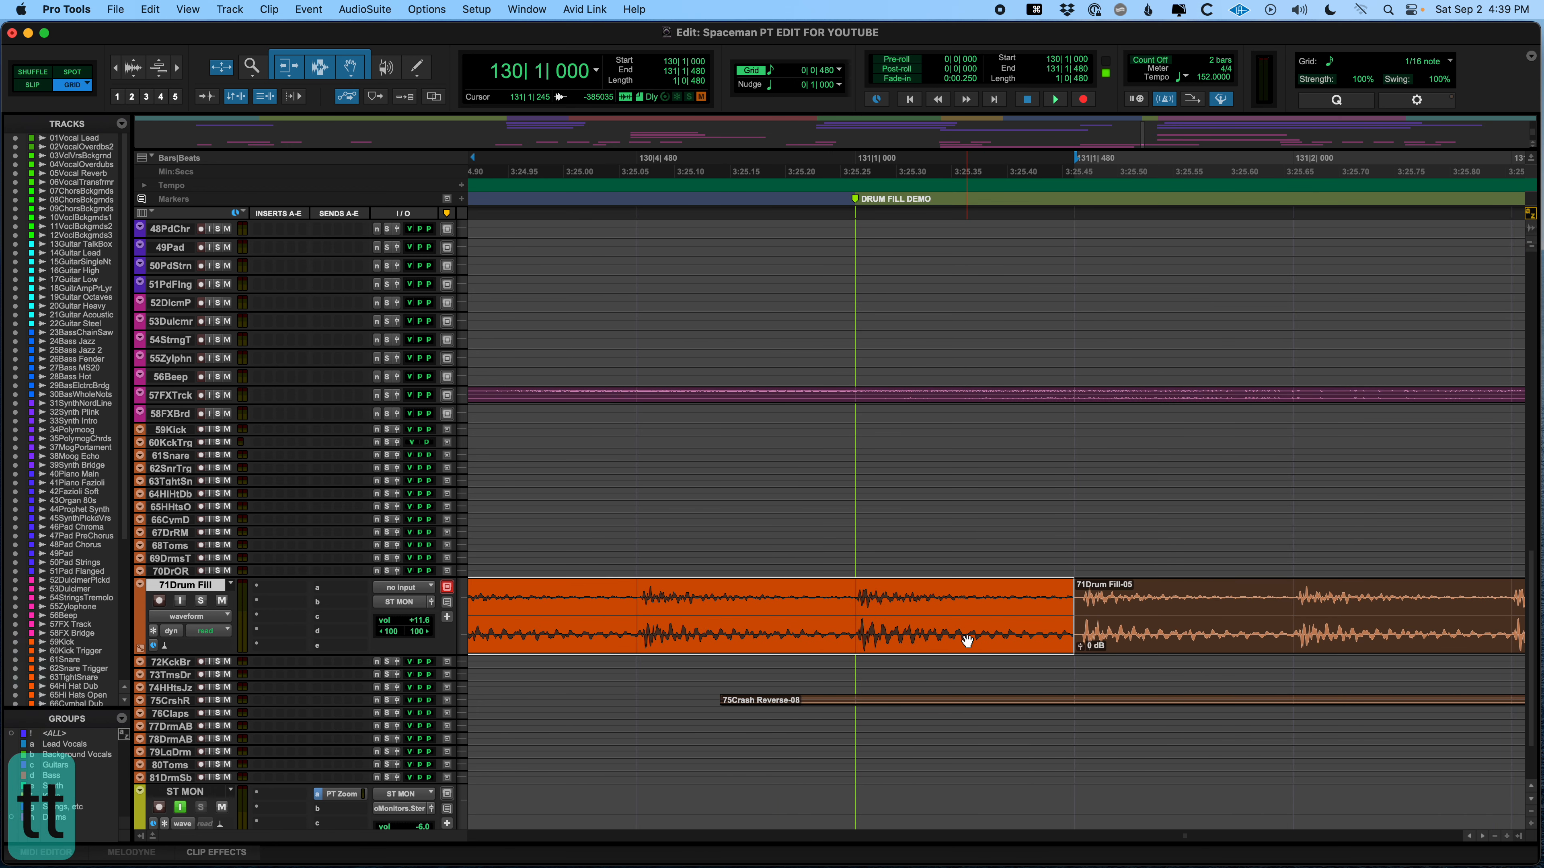
click(36, 85)
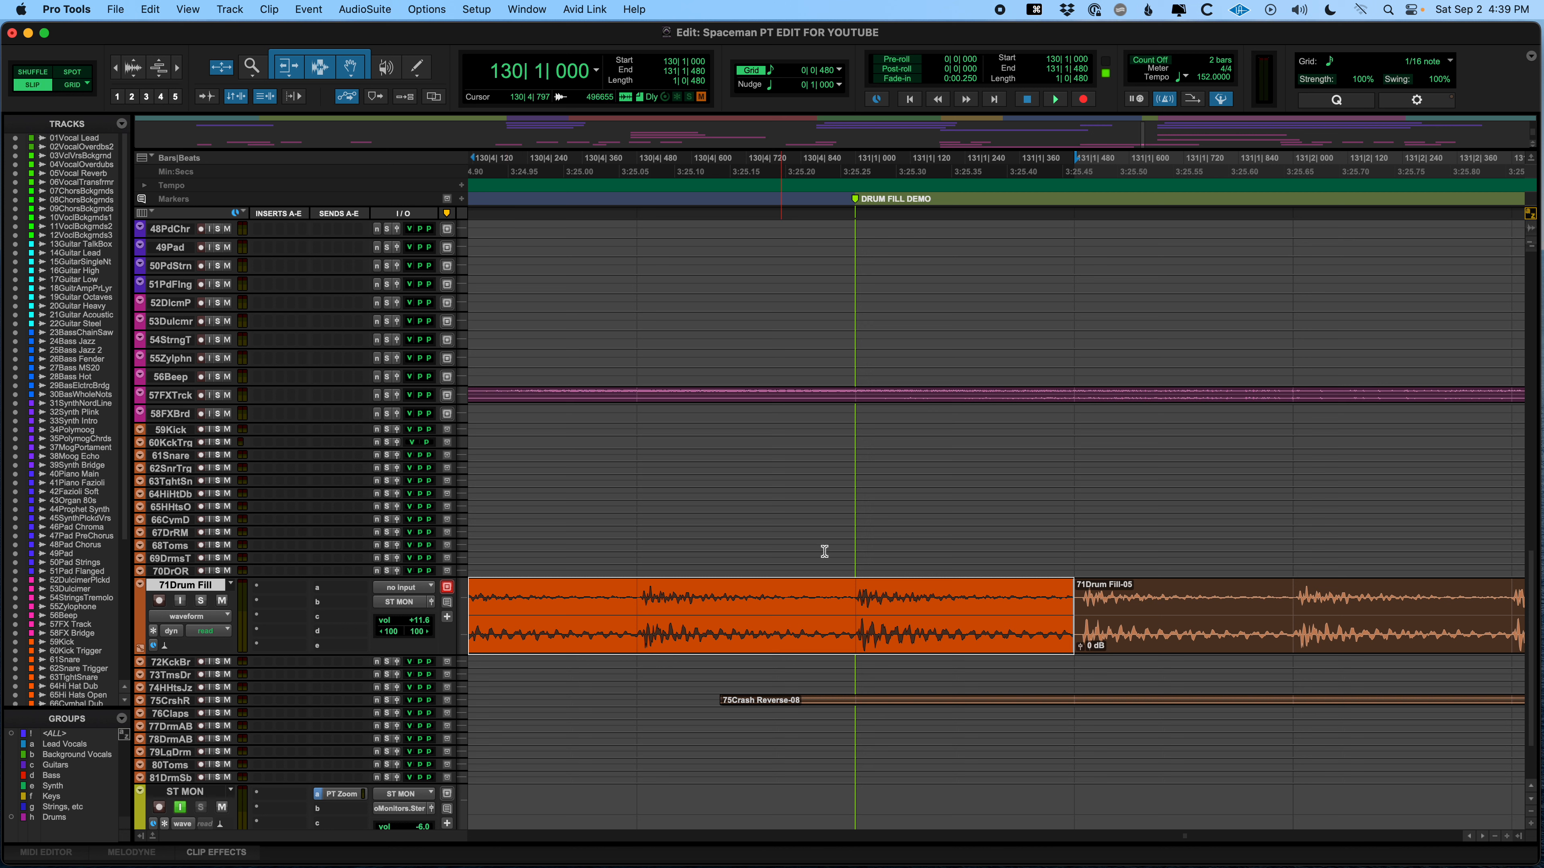
mouse_move(1064, 651)
mouse_down()
mouse_move(1086, 649)
mouse_move(1068, 648)
mouse_up()
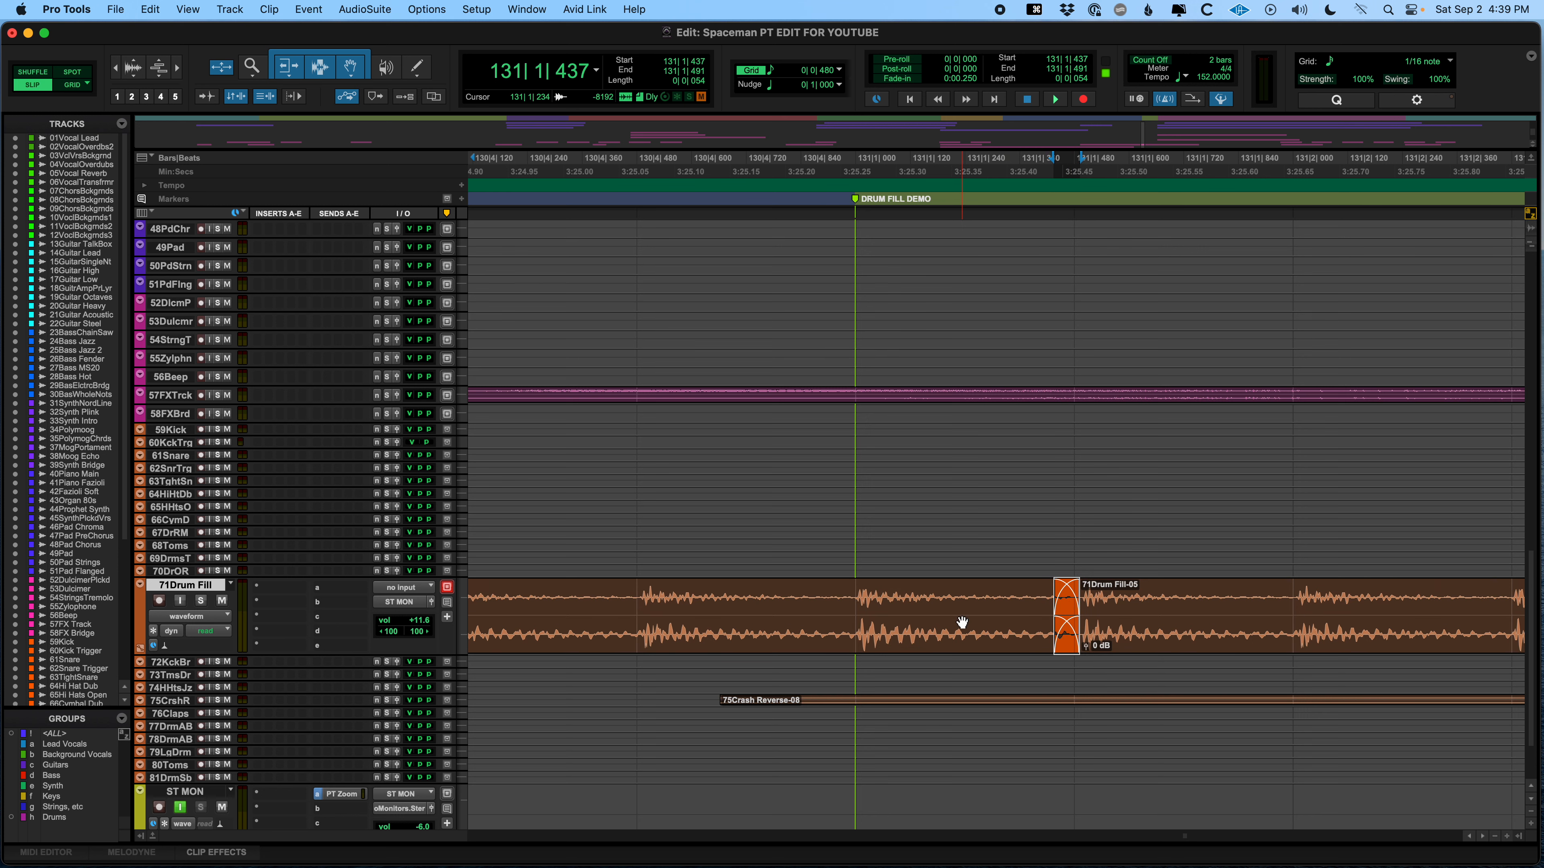
- Play back the extended drum fill from 129|2|144 into the Chorus and save the session
key(r)
key(r)
key(r)
key(r)
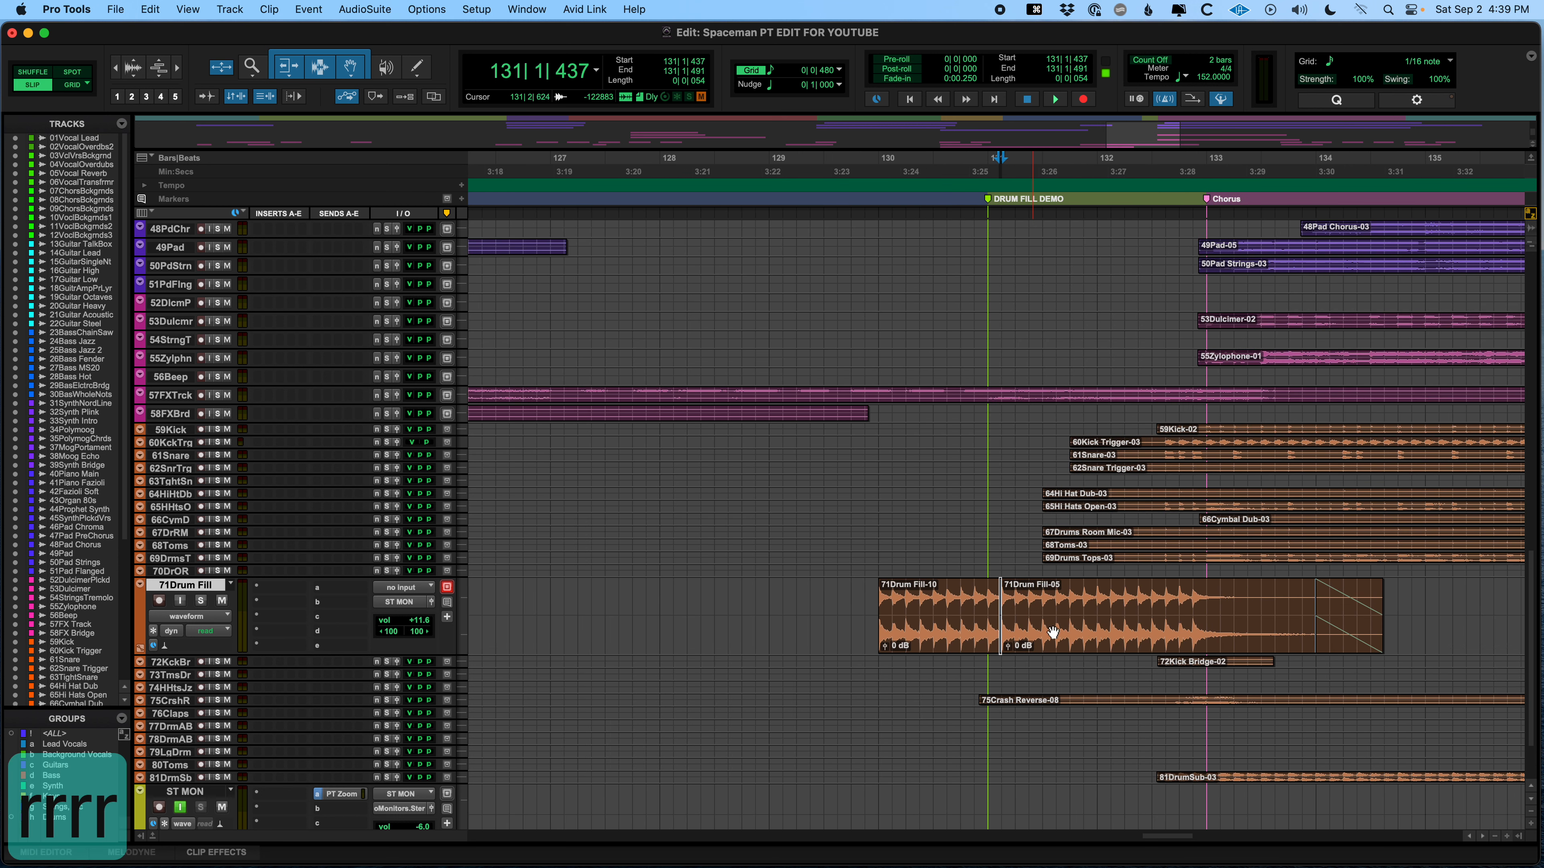
click(800, 593)
key(space)
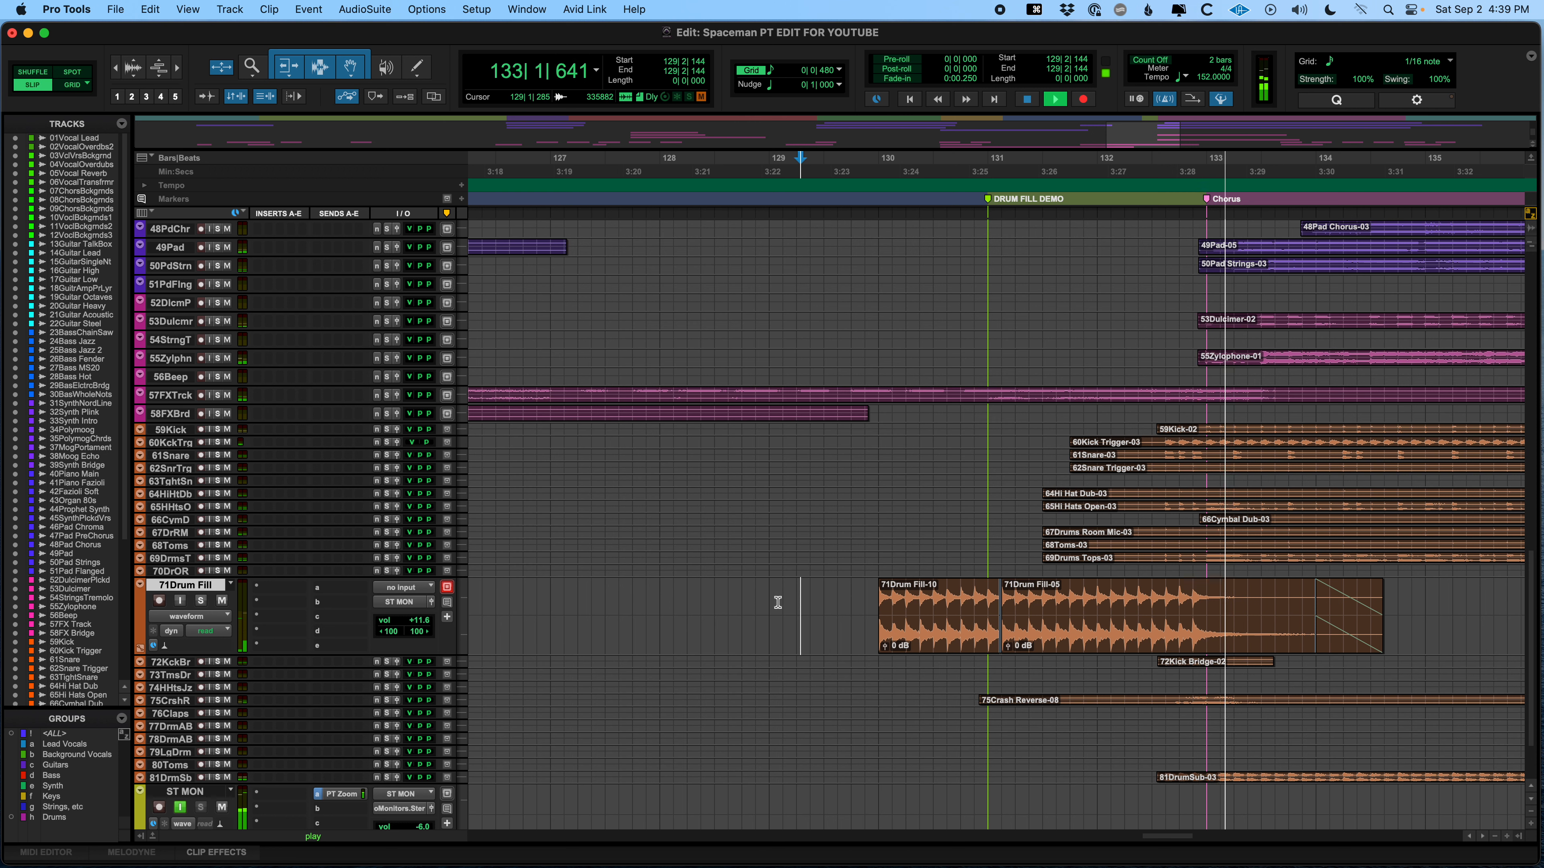
key(space)
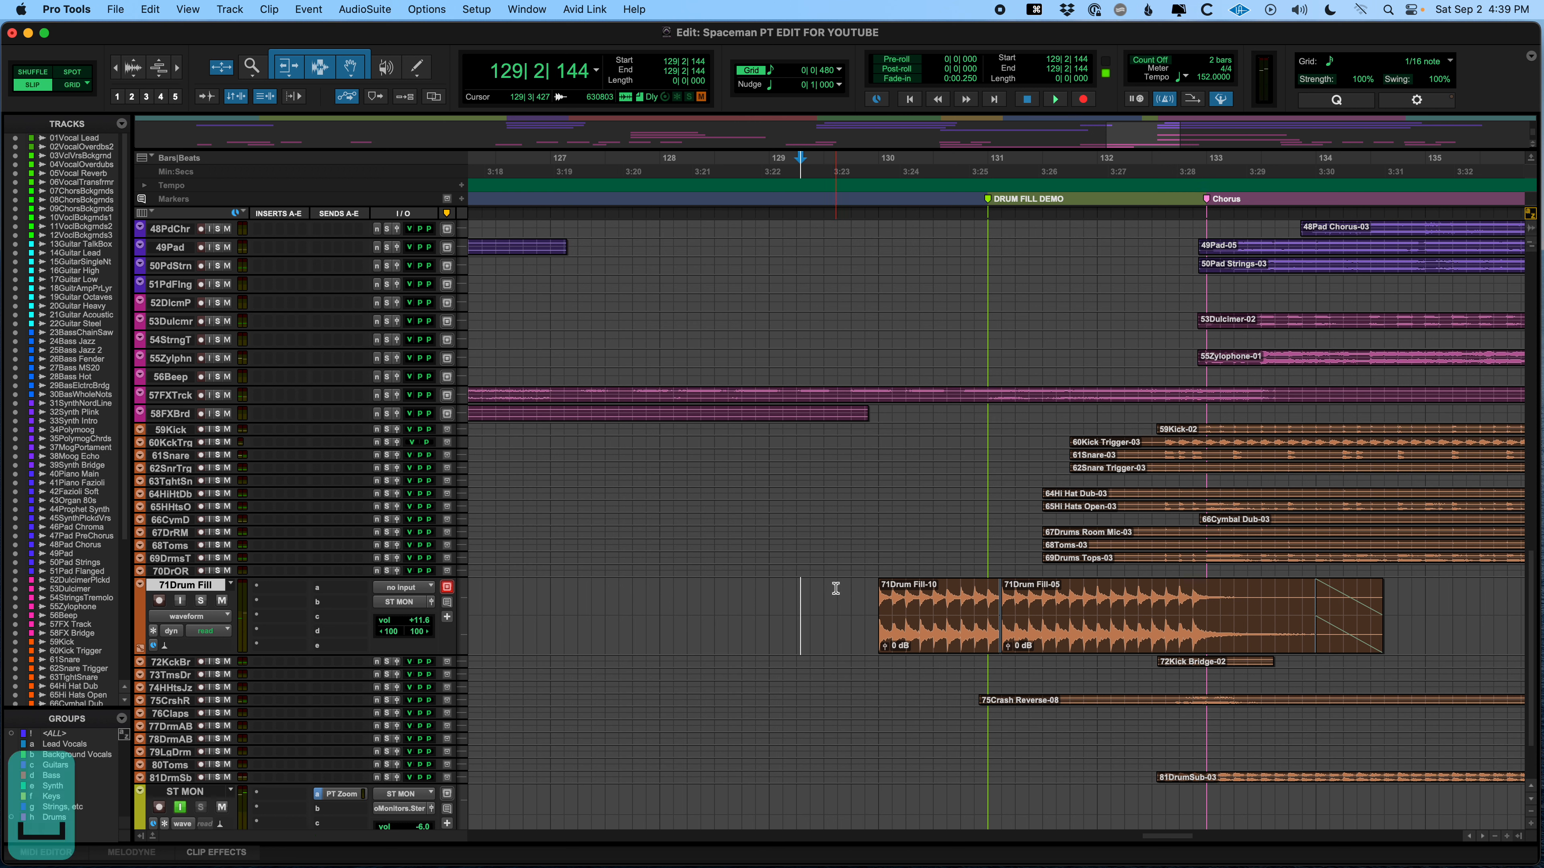
key(super+s)
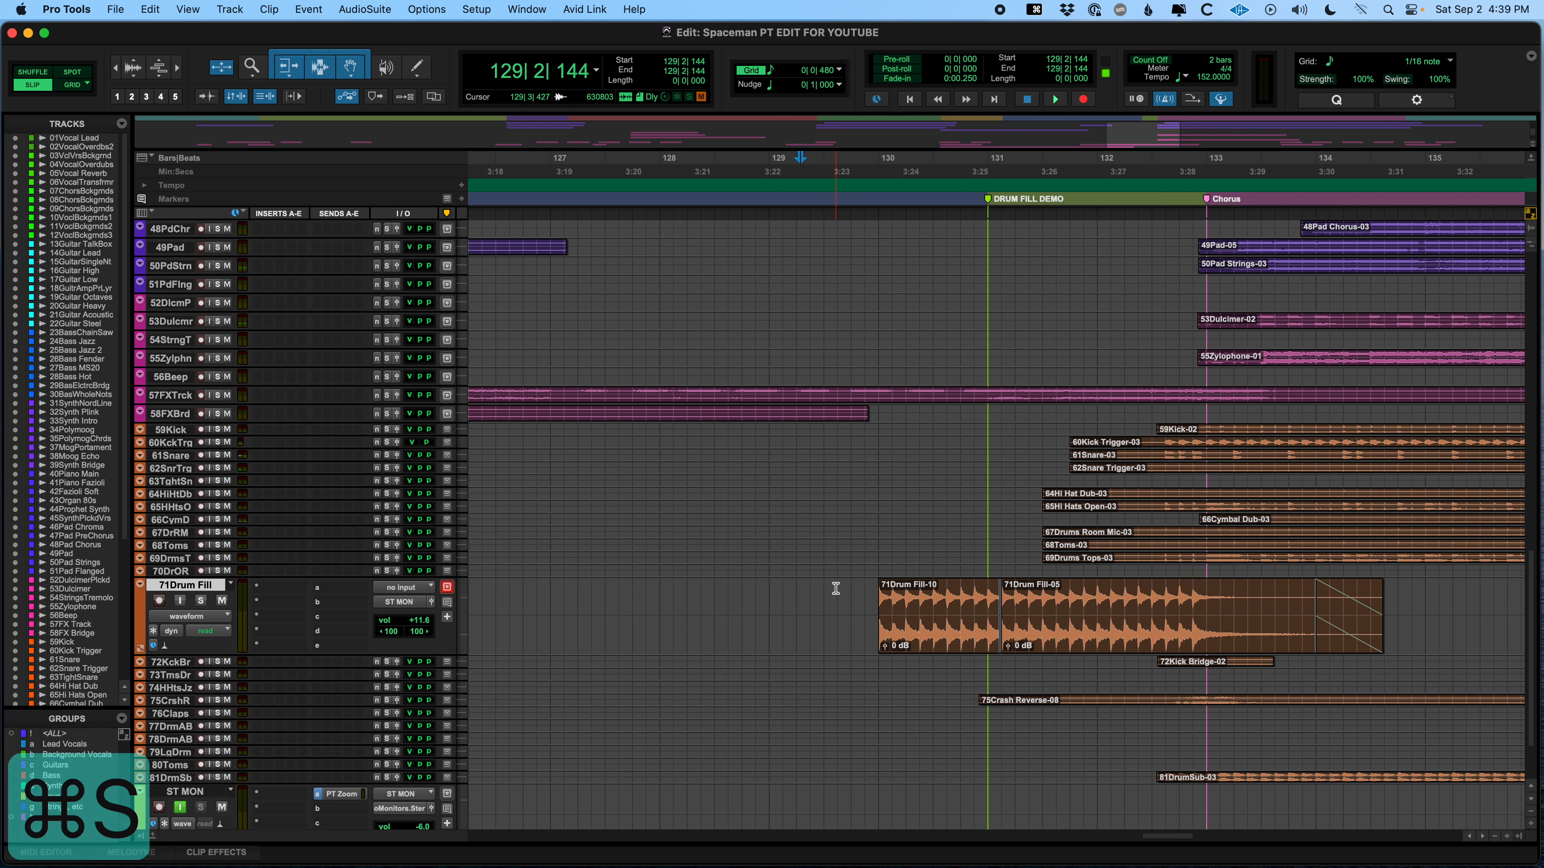
- Extend the first drum fill clip's start to about one beat before 130|1|000 and add a fade-in leading up to its first hit
key(t)
key(t)
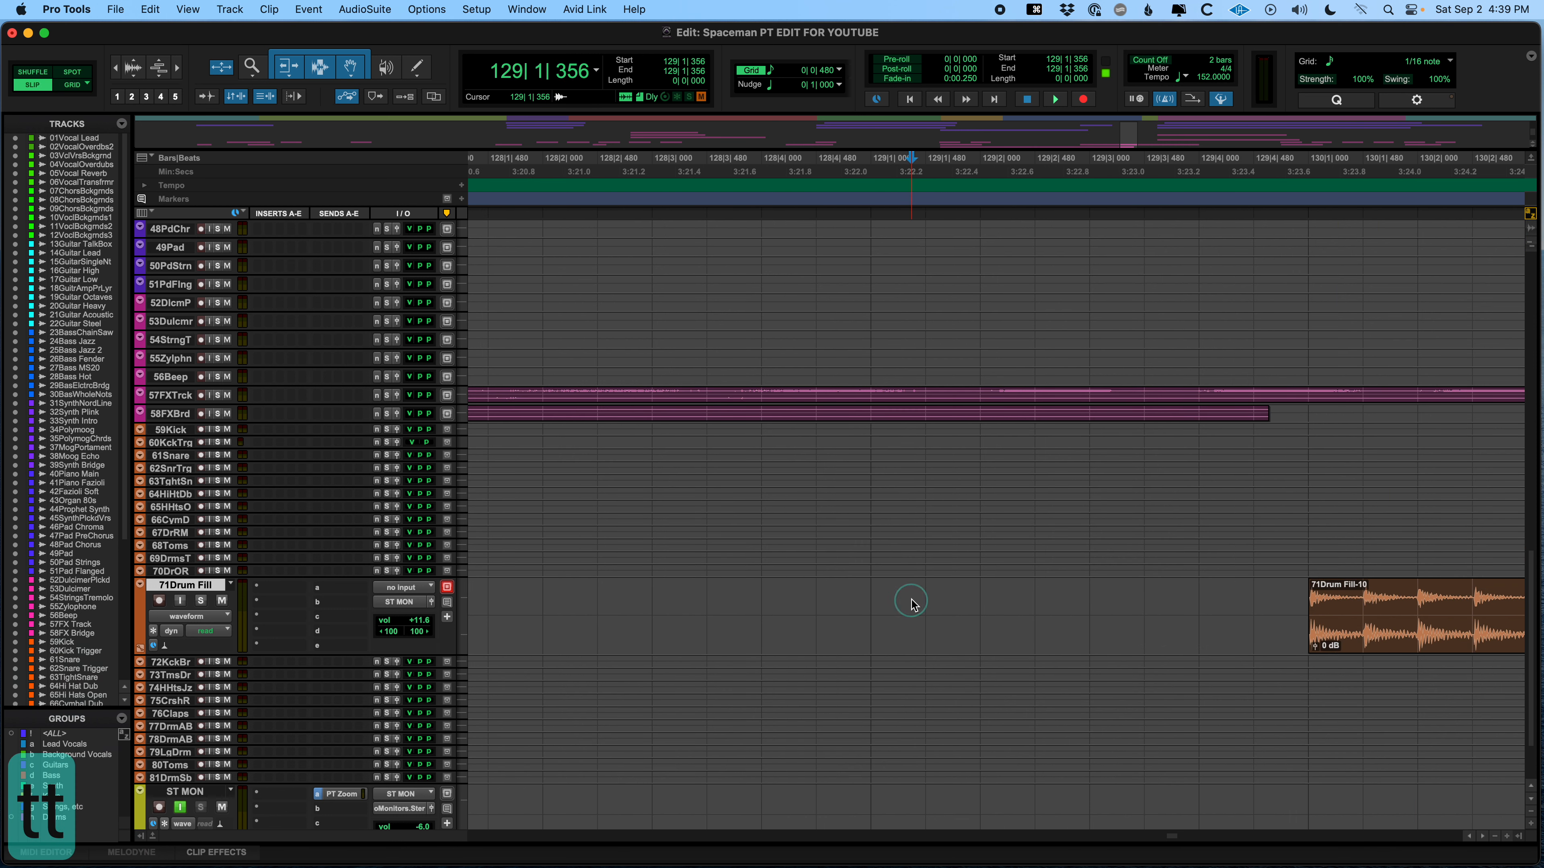
key(Tab)
mouse_move(1309, 605)
mouse_down()
mouse_move(1213, 606)
mouse_move(1289, 591)
mouse_up()
click(1076, 597)
- Zoom out to show the song sections around the drum fill and save the session
key(r)
key(r)
key(r)
key(r)
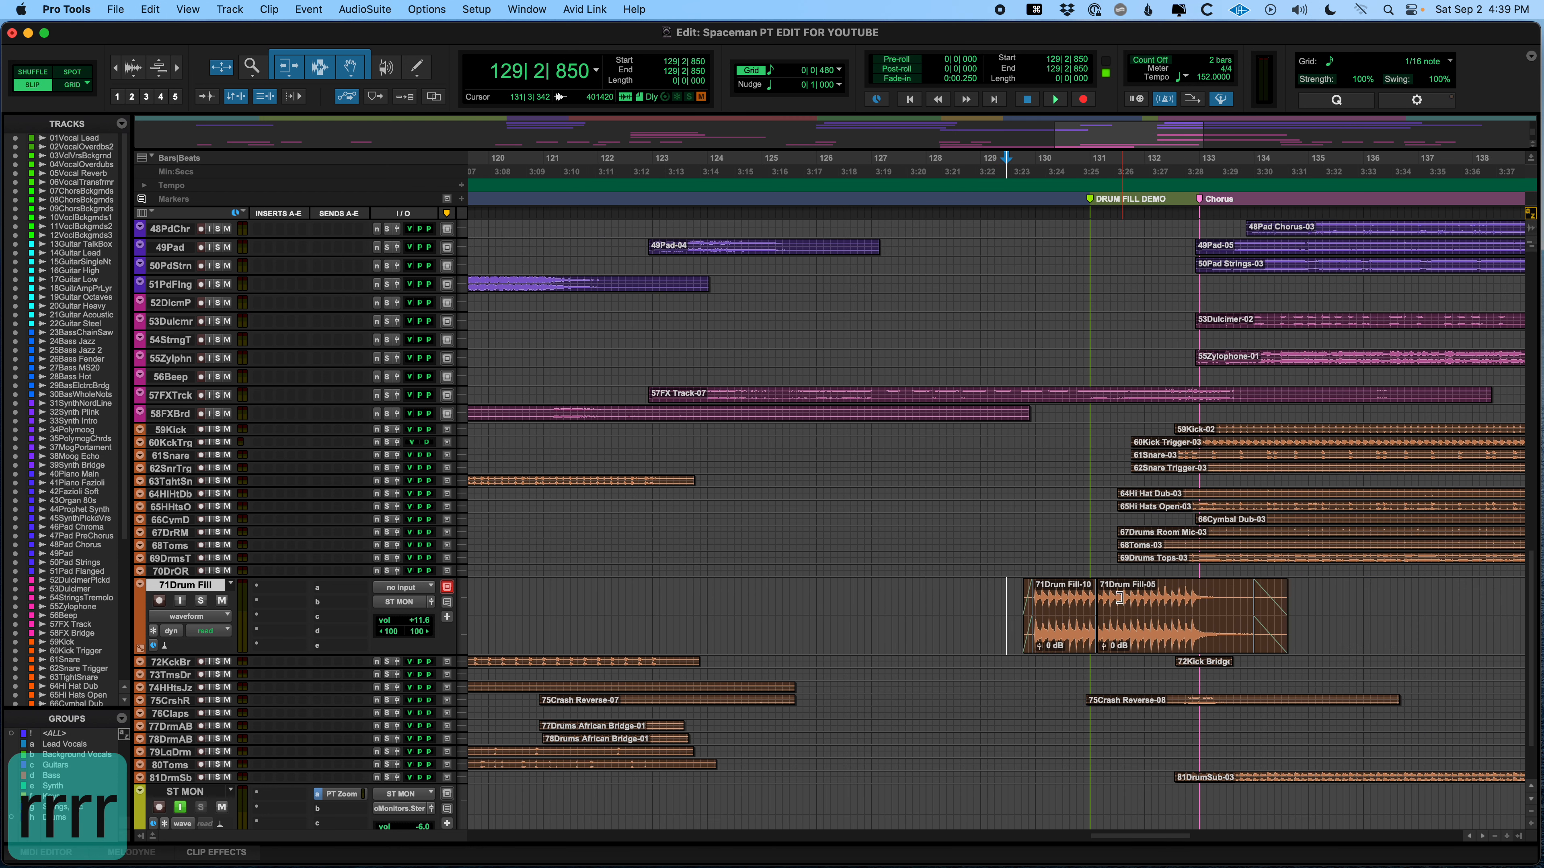
key(r)
key(super+s)
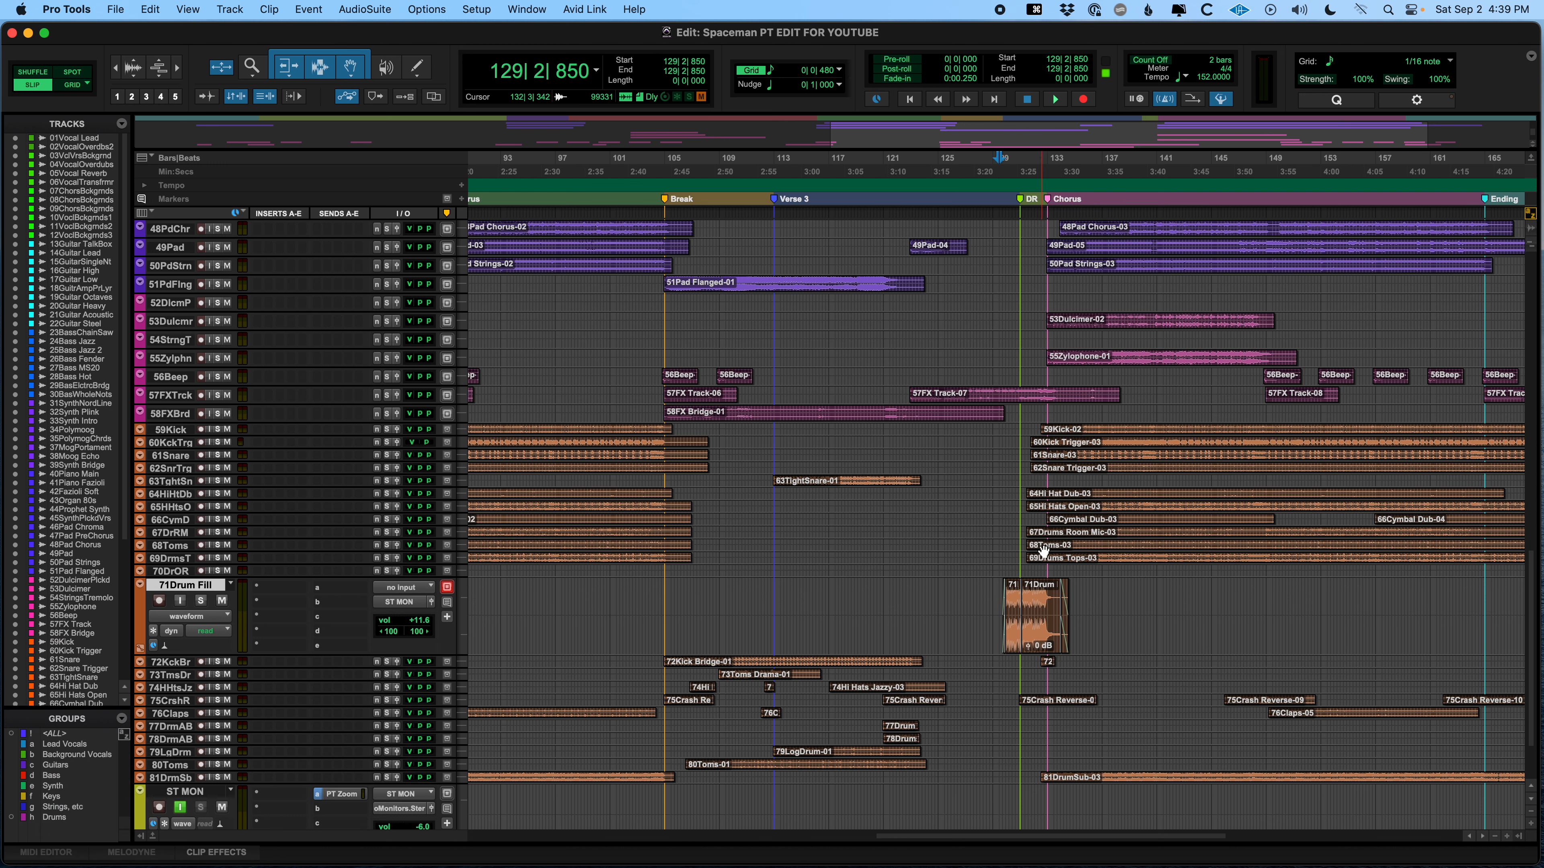
- Place the edit cursor exactly at the start of the first clip on the 71Drum Fill track and zoom in around it
click(907, 595)
key(Tab)
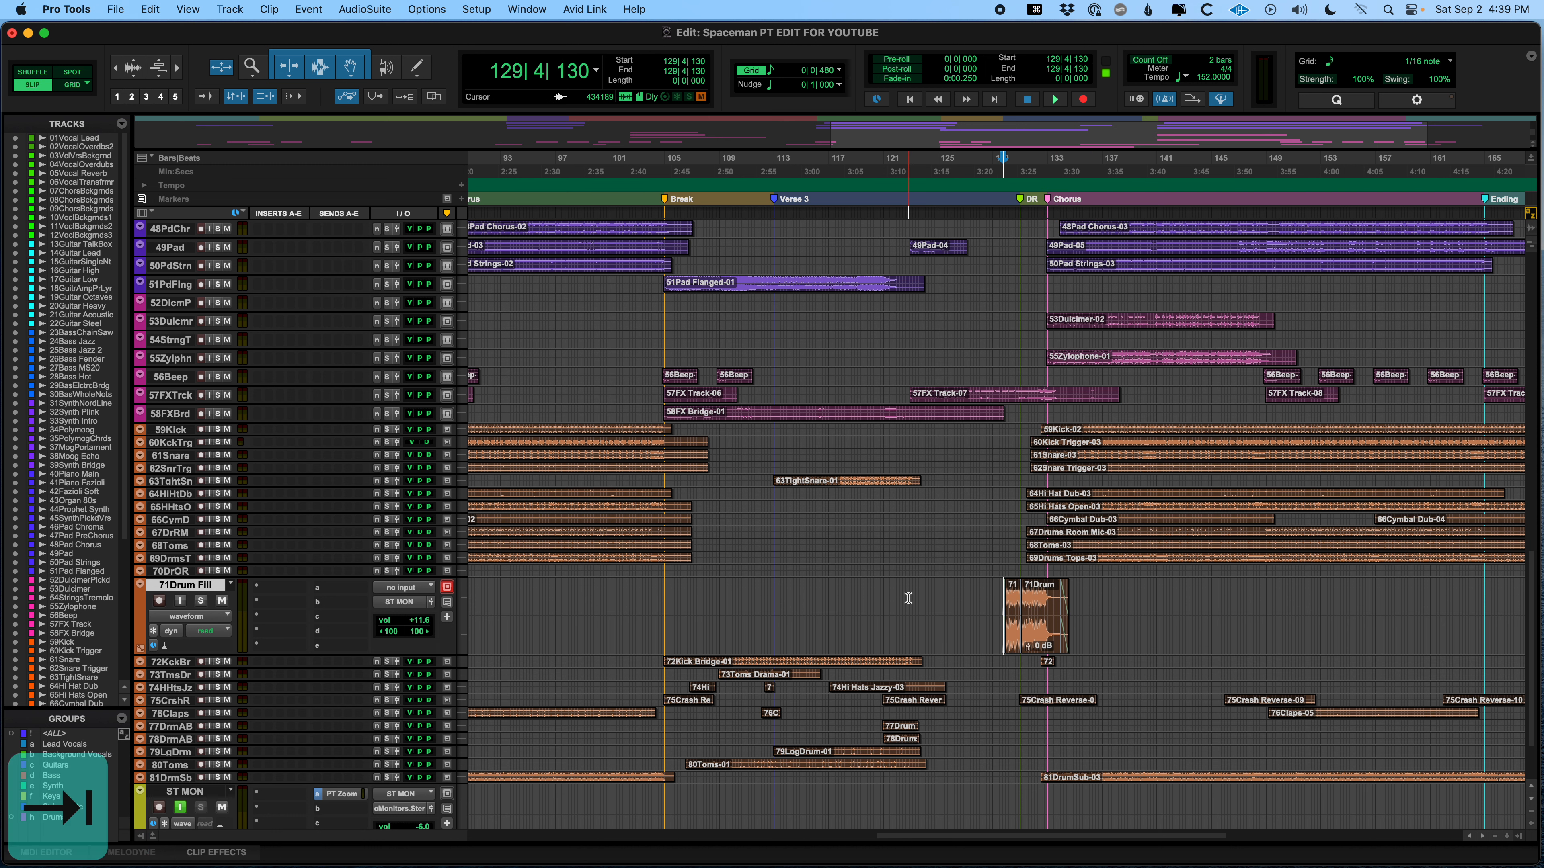
key(t)
key(t)
key(t)
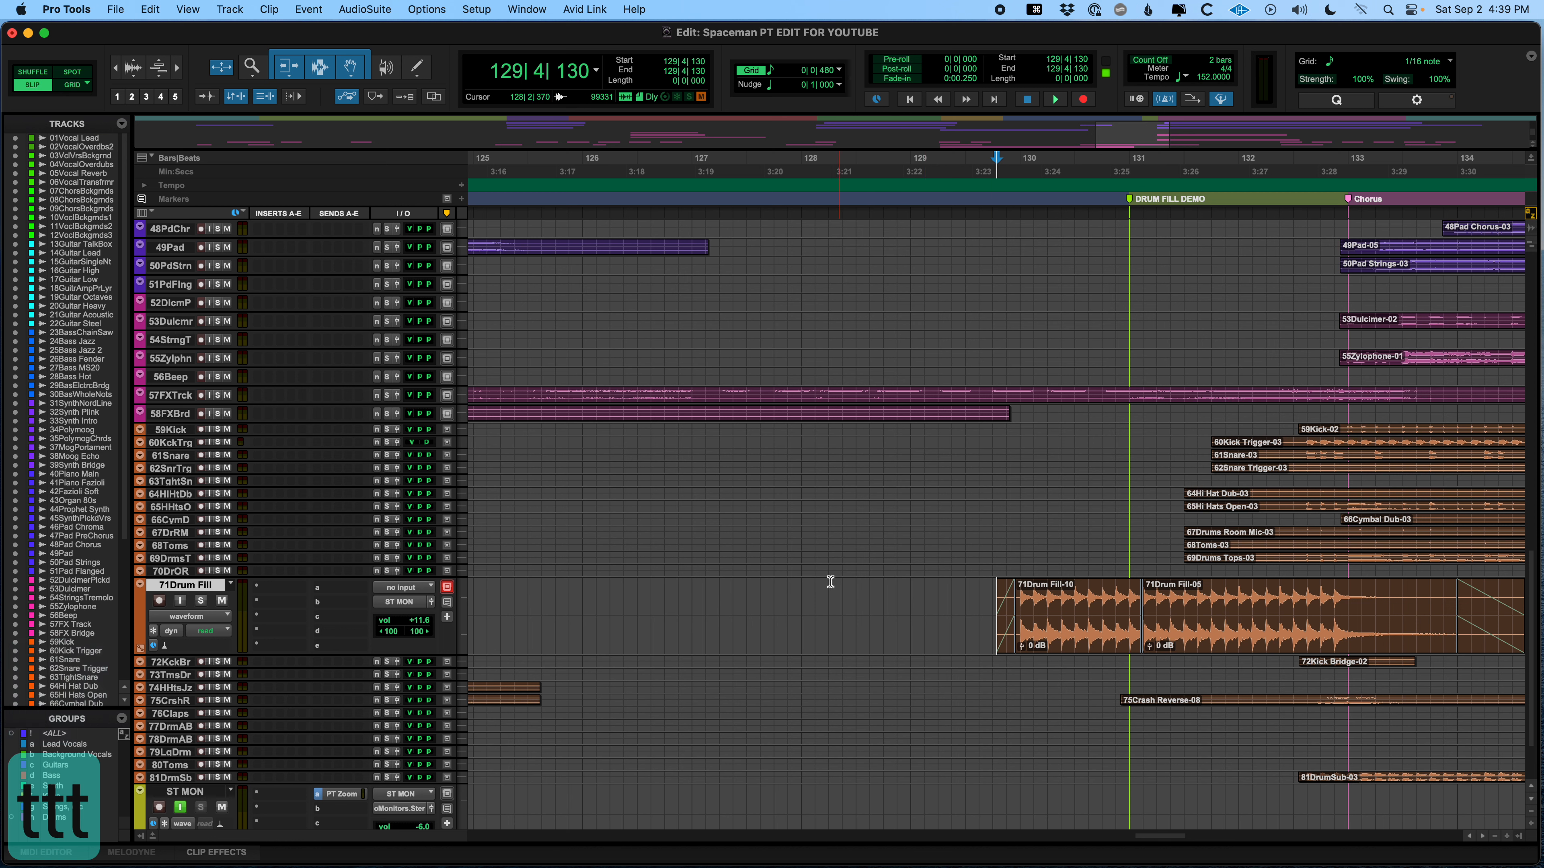
click(802, 591)
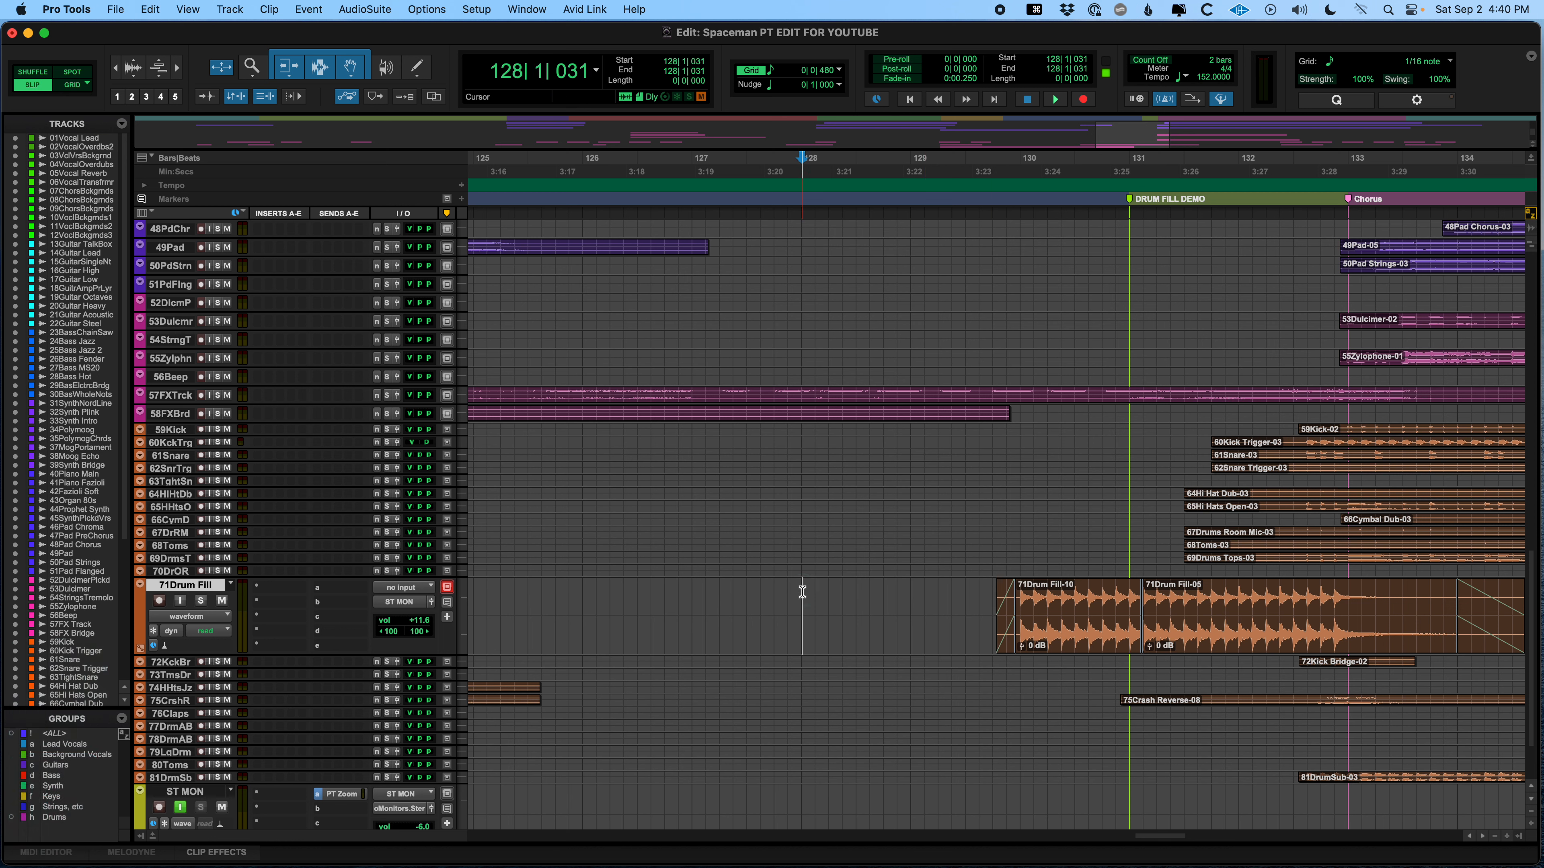
click(891, 600)
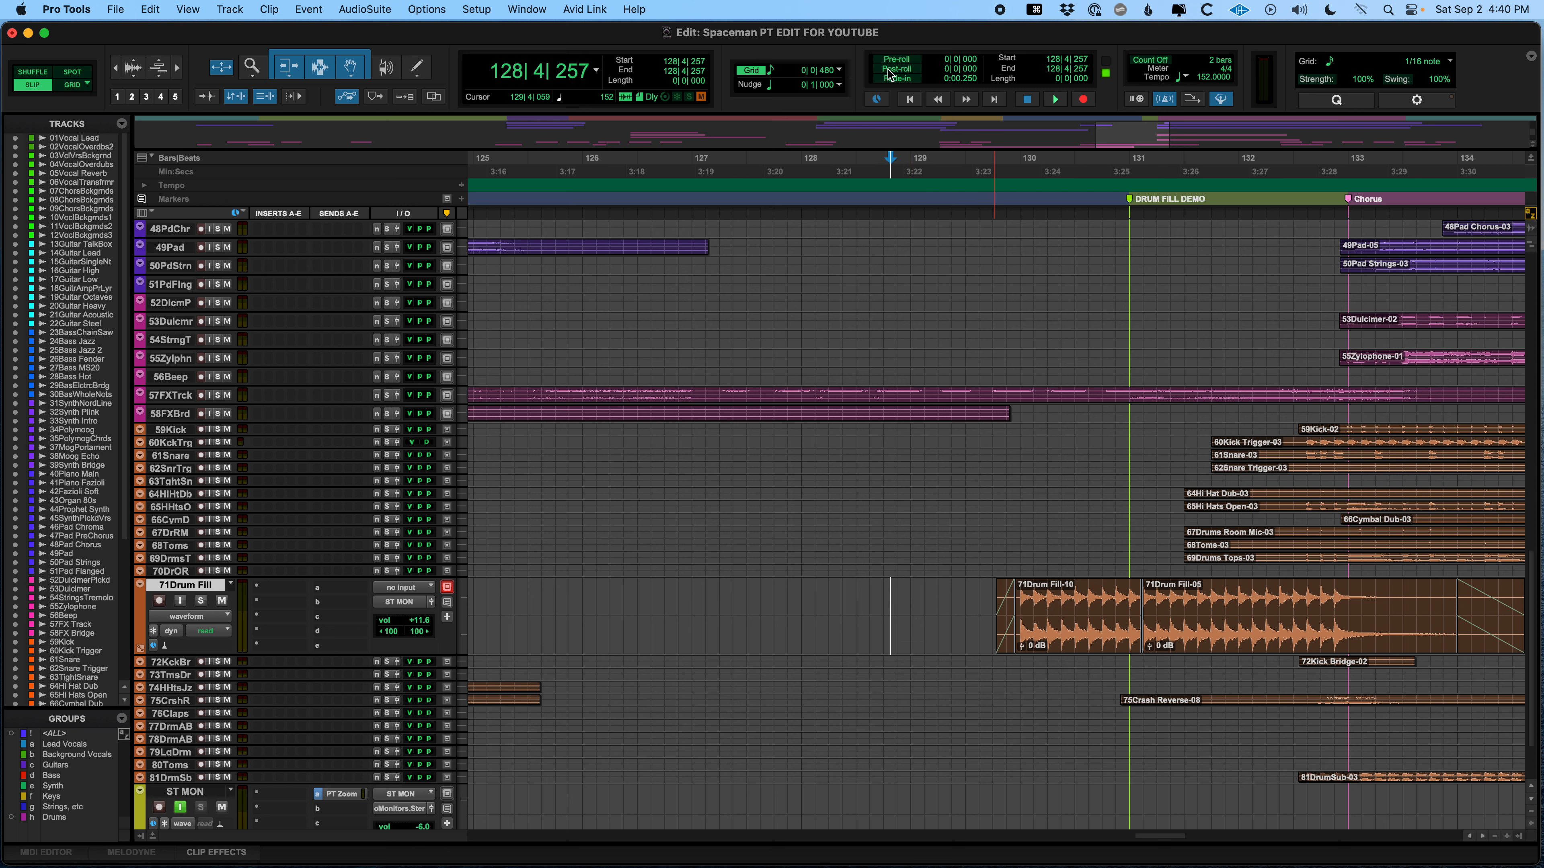
click(914, 596)
key(Tab)
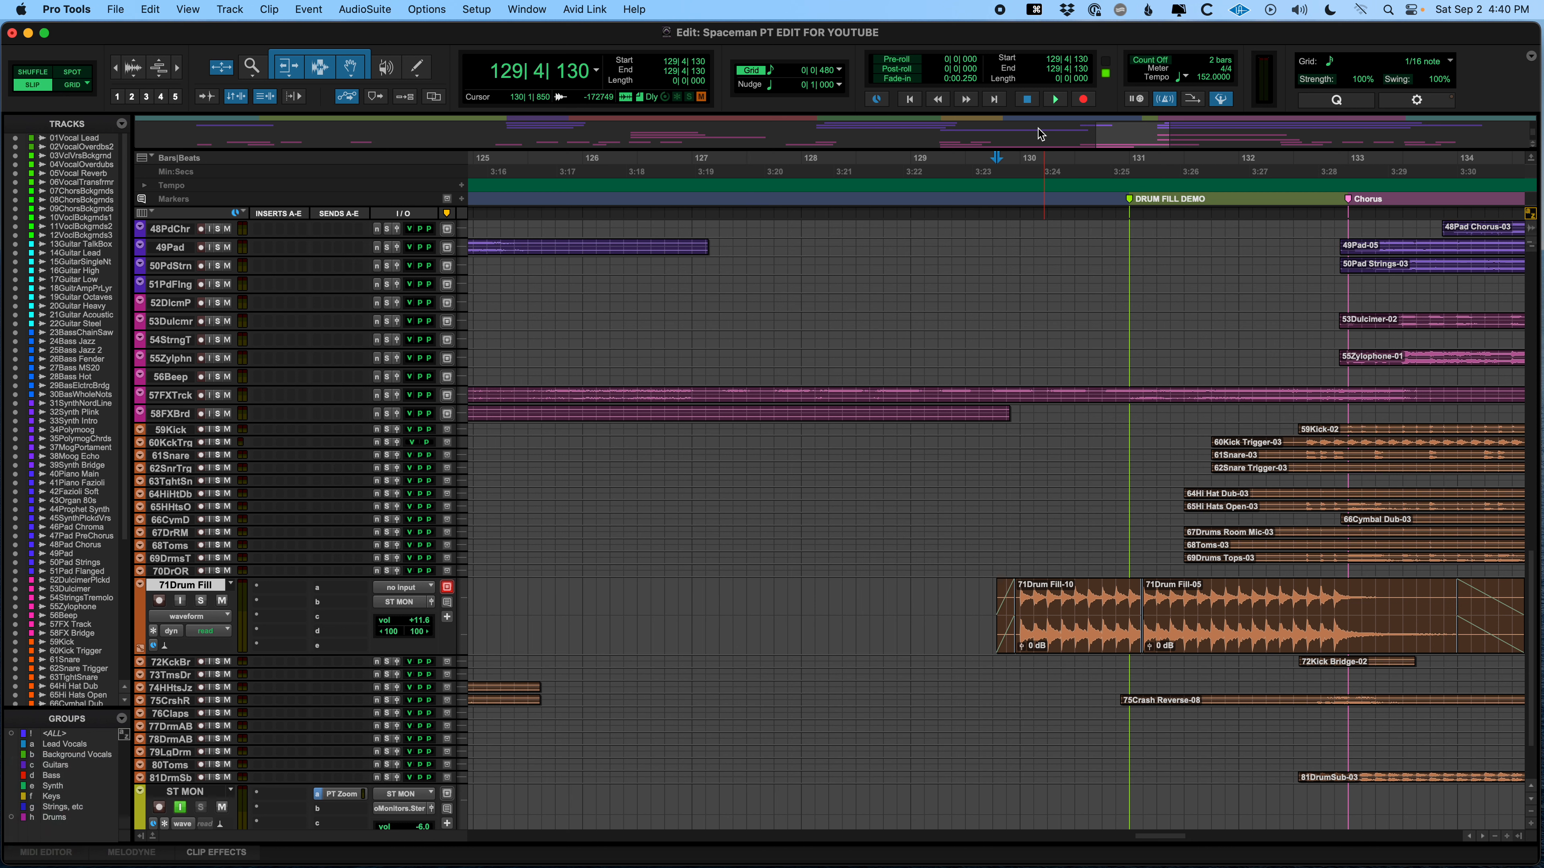
- Set the pre-roll to 1 bar and play the drum fill from its clip start with the pre-roll active
click(947, 61)
text(1)
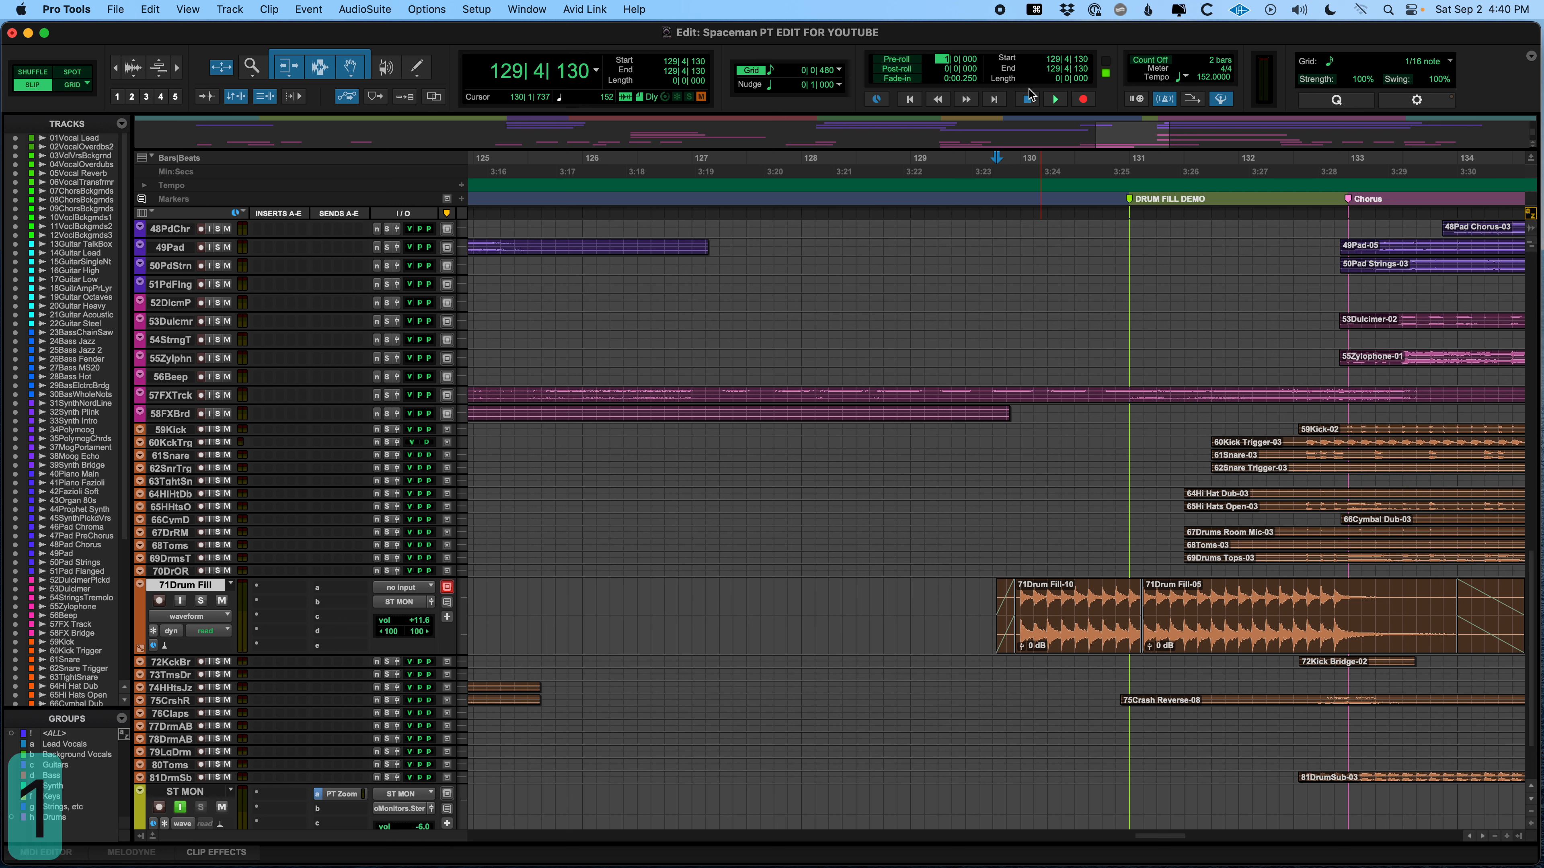
key(Return)
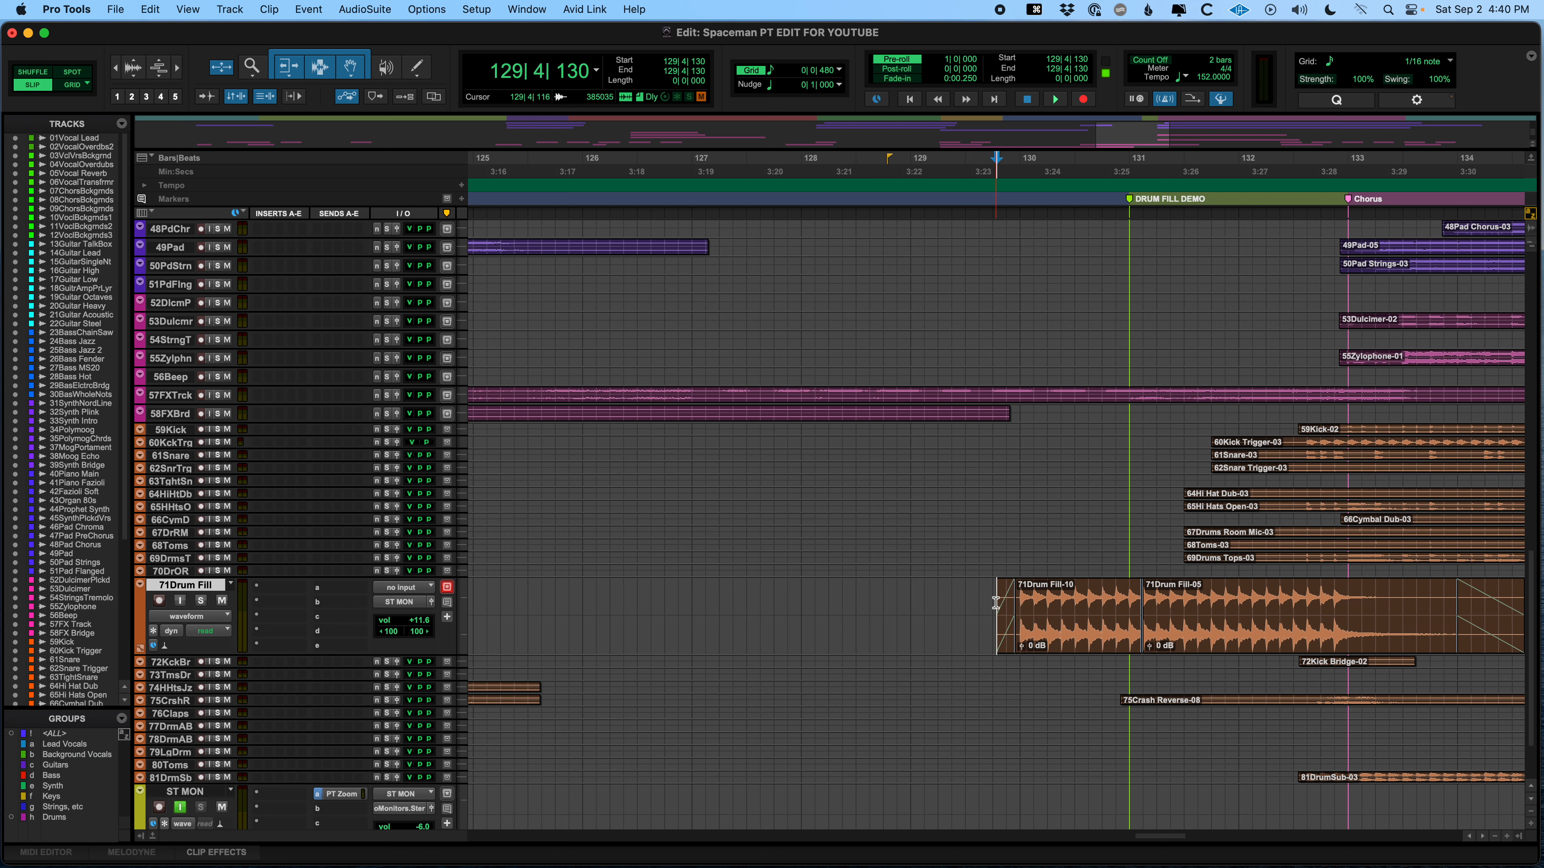
key(space)
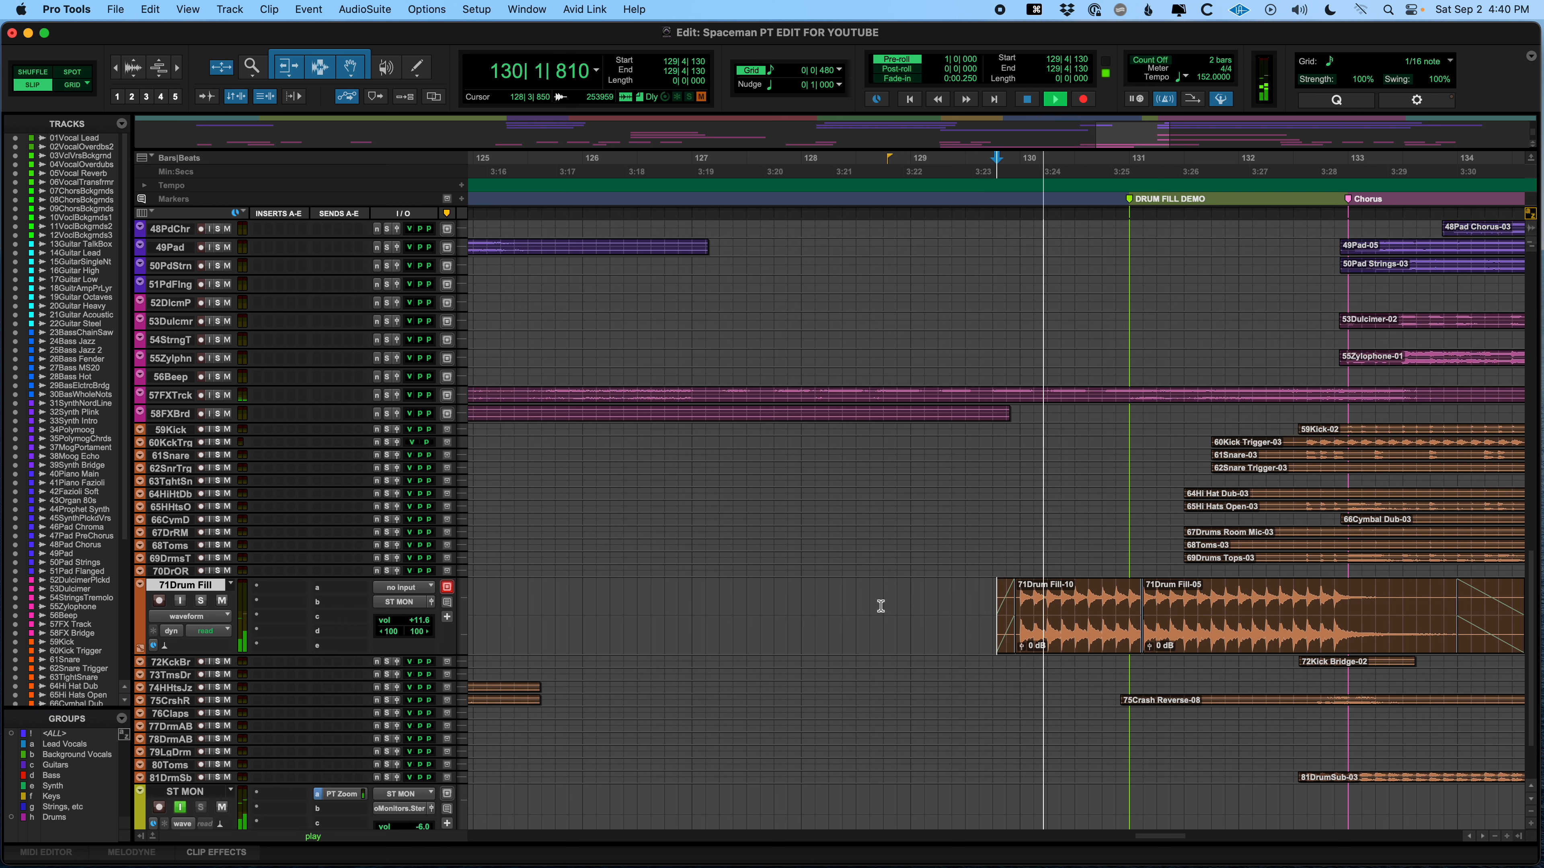
key(space)
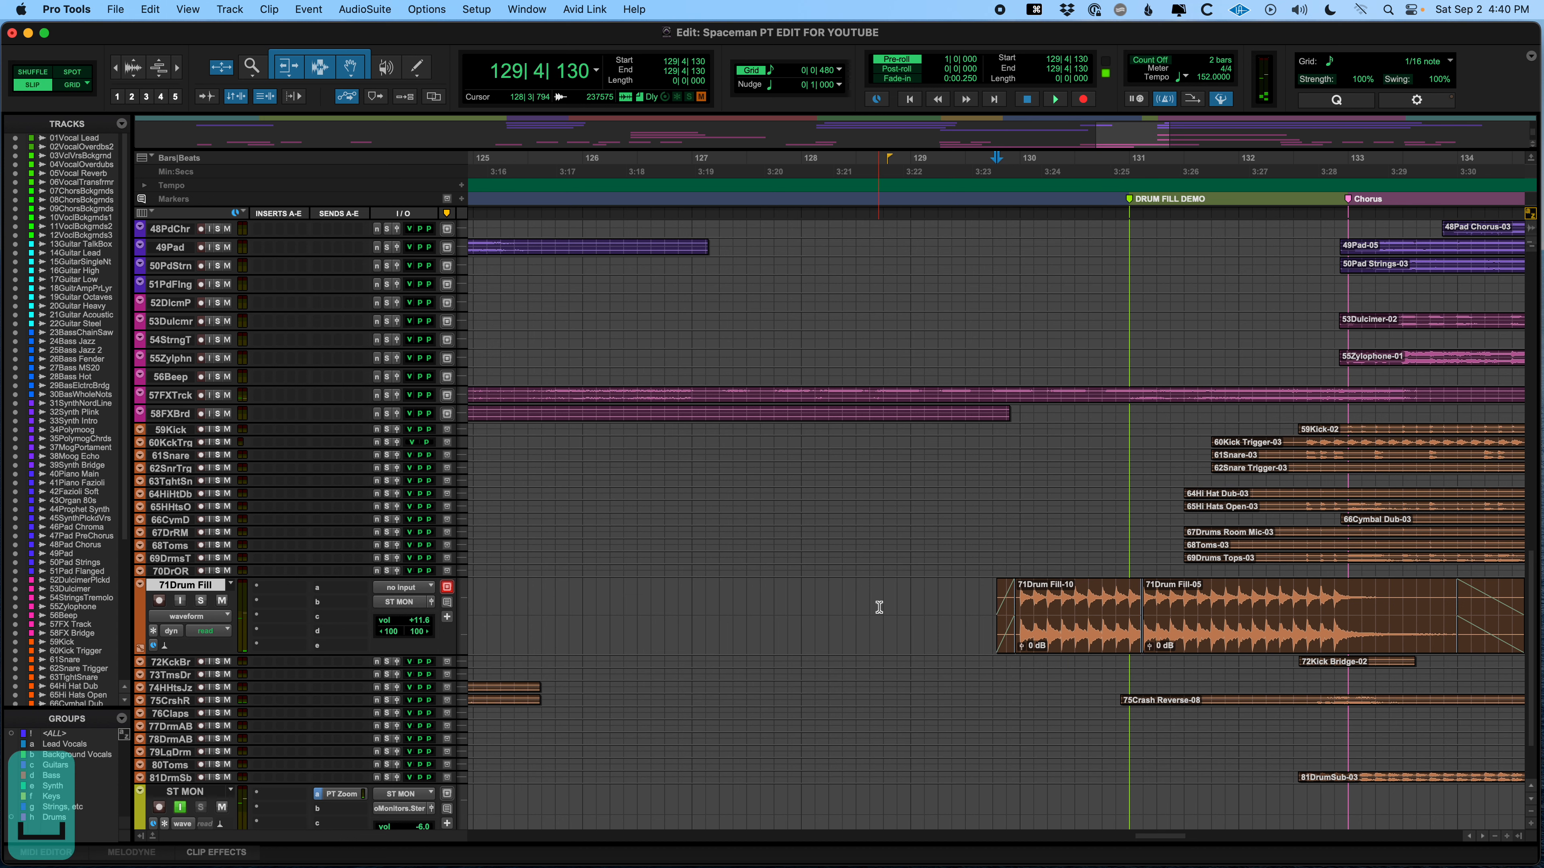
- Move the cursor to the start of the 46Pad Chroma clip at the Chorus and play it with the one-bar pre-roll
key(r)
key(r)
scroll(958, 632, up, 5)
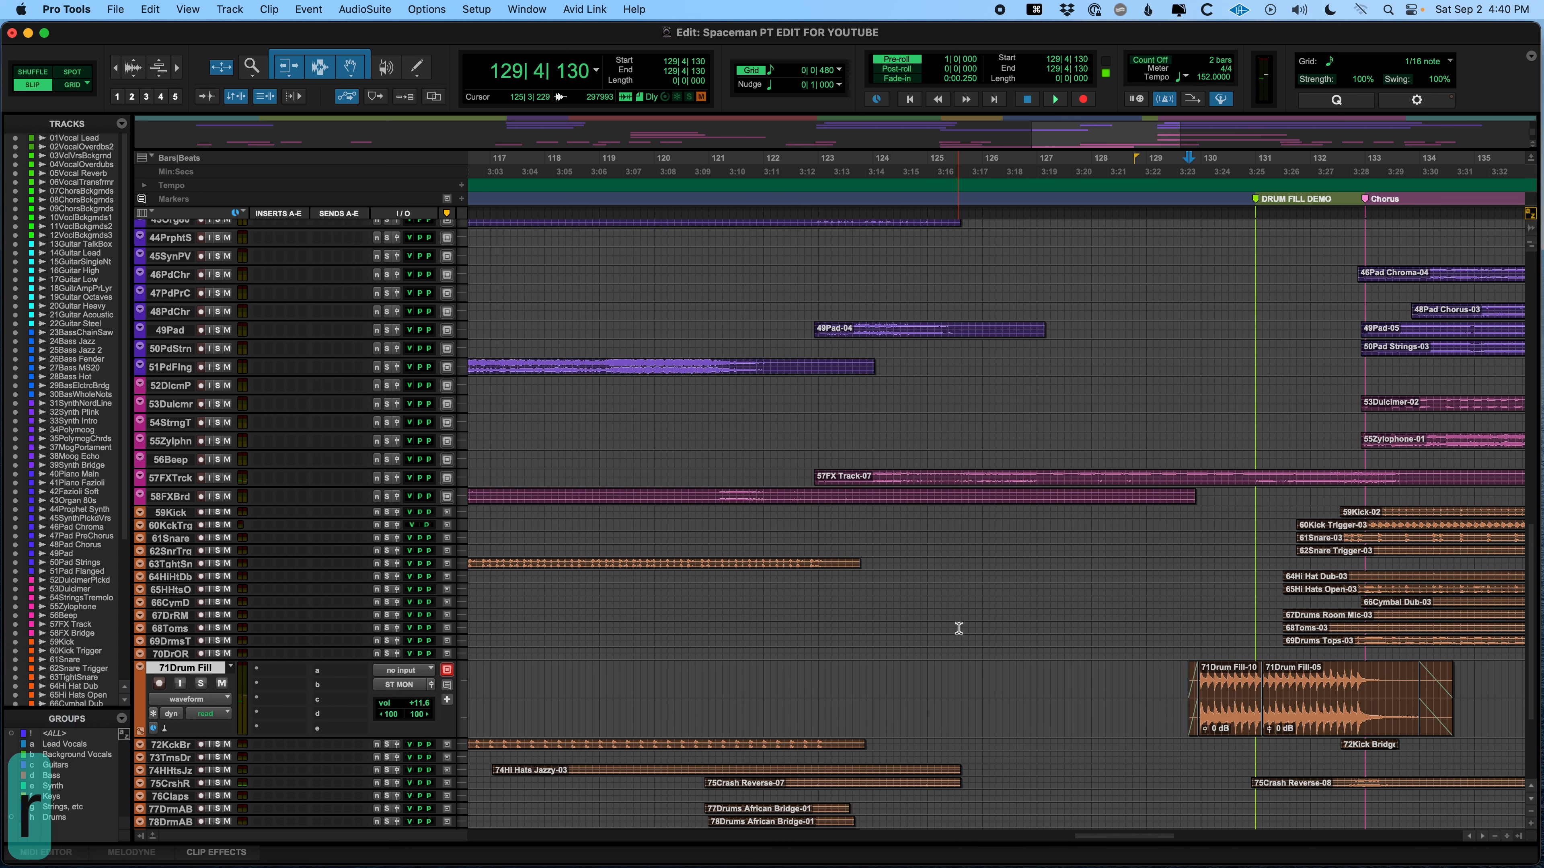
scroll(959, 632, right, 5)
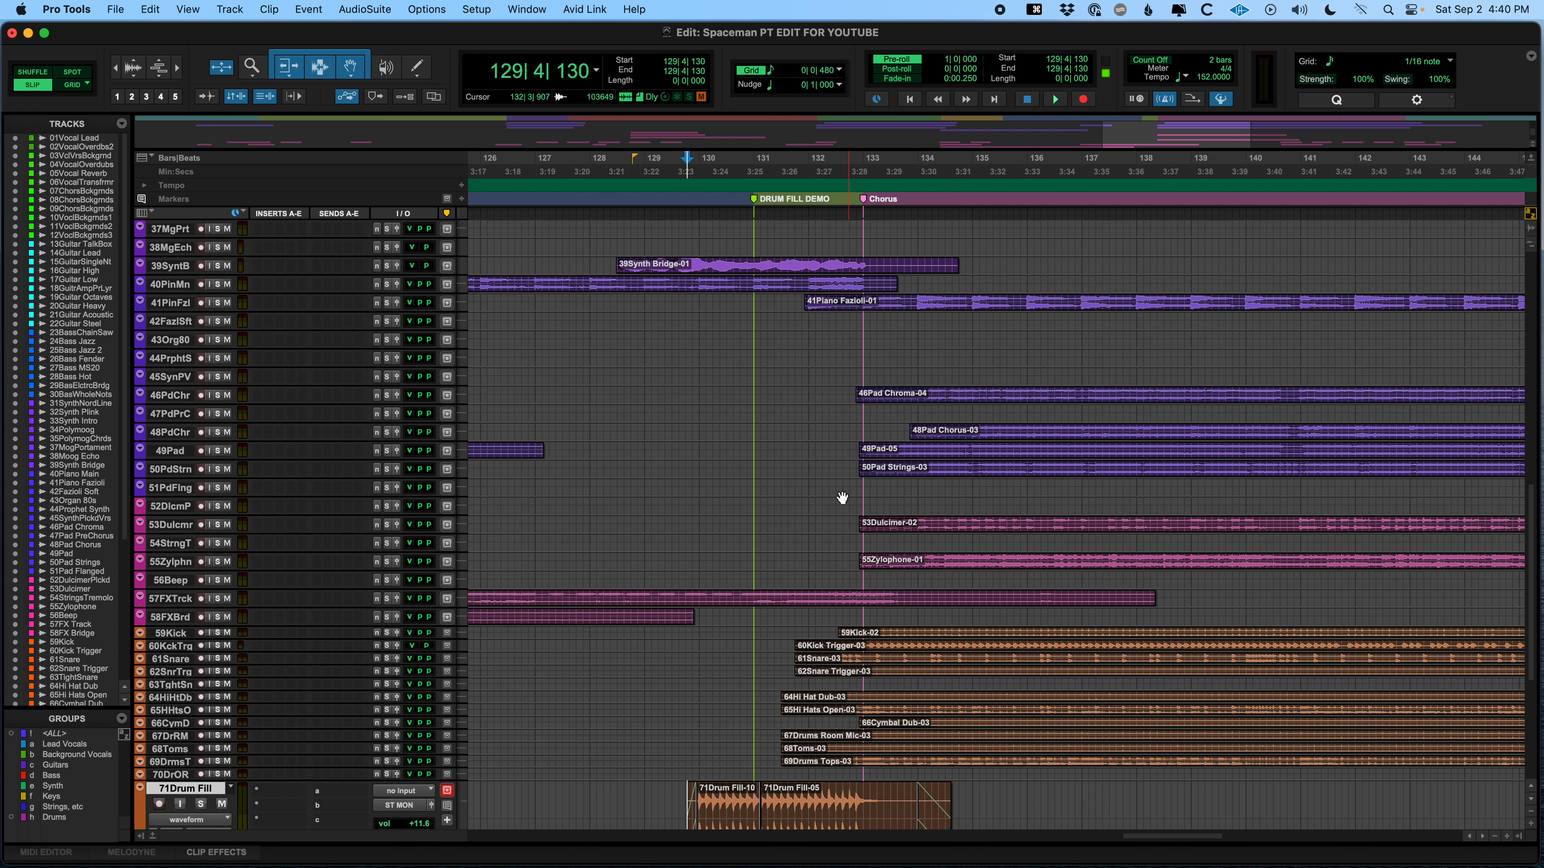
click(849, 395)
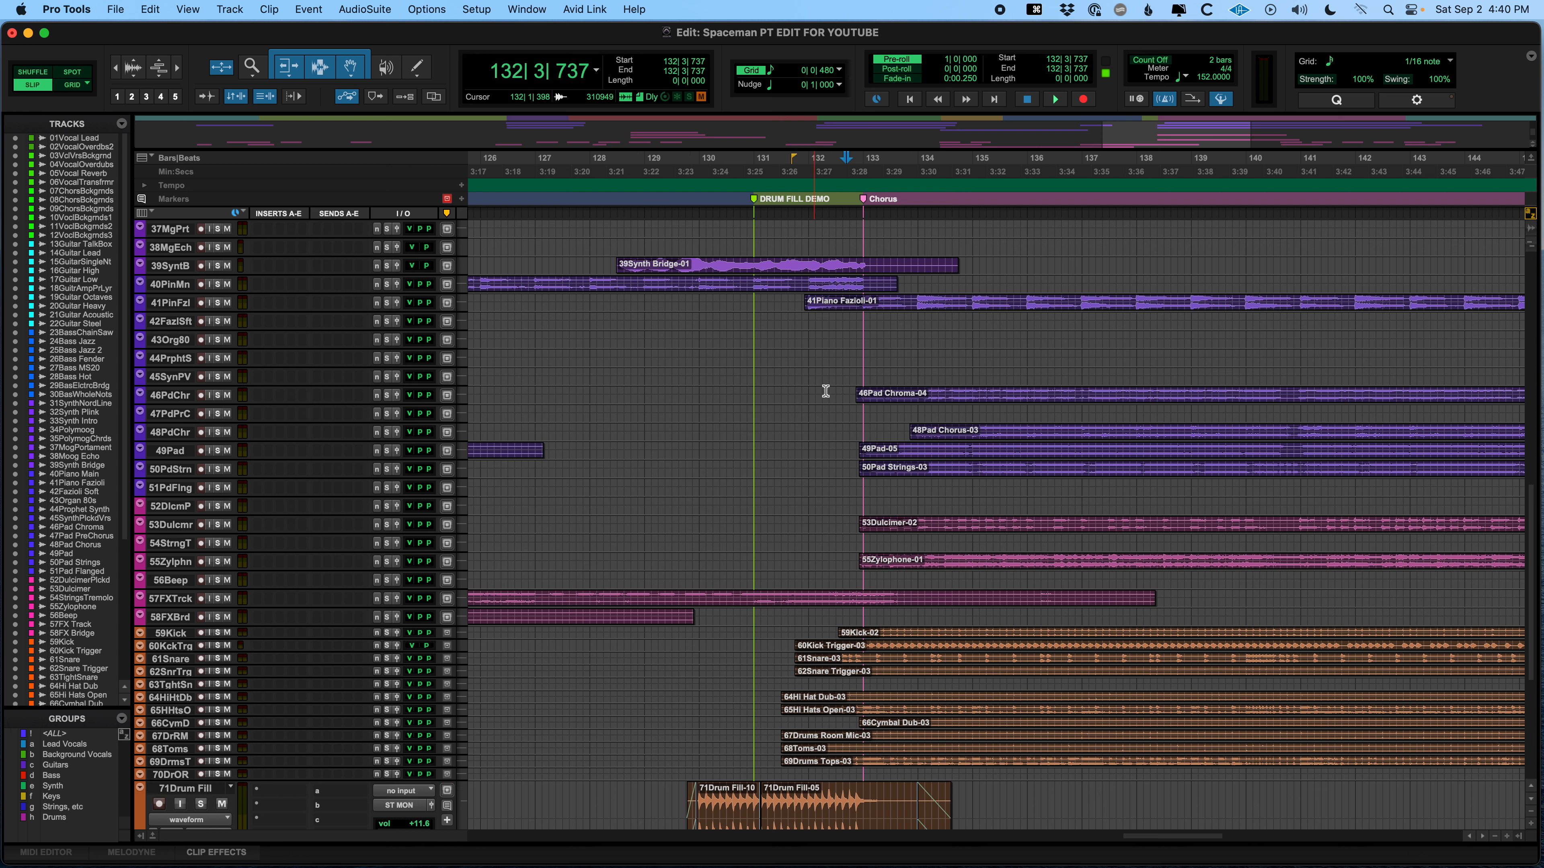
key(Tab)
key(space)
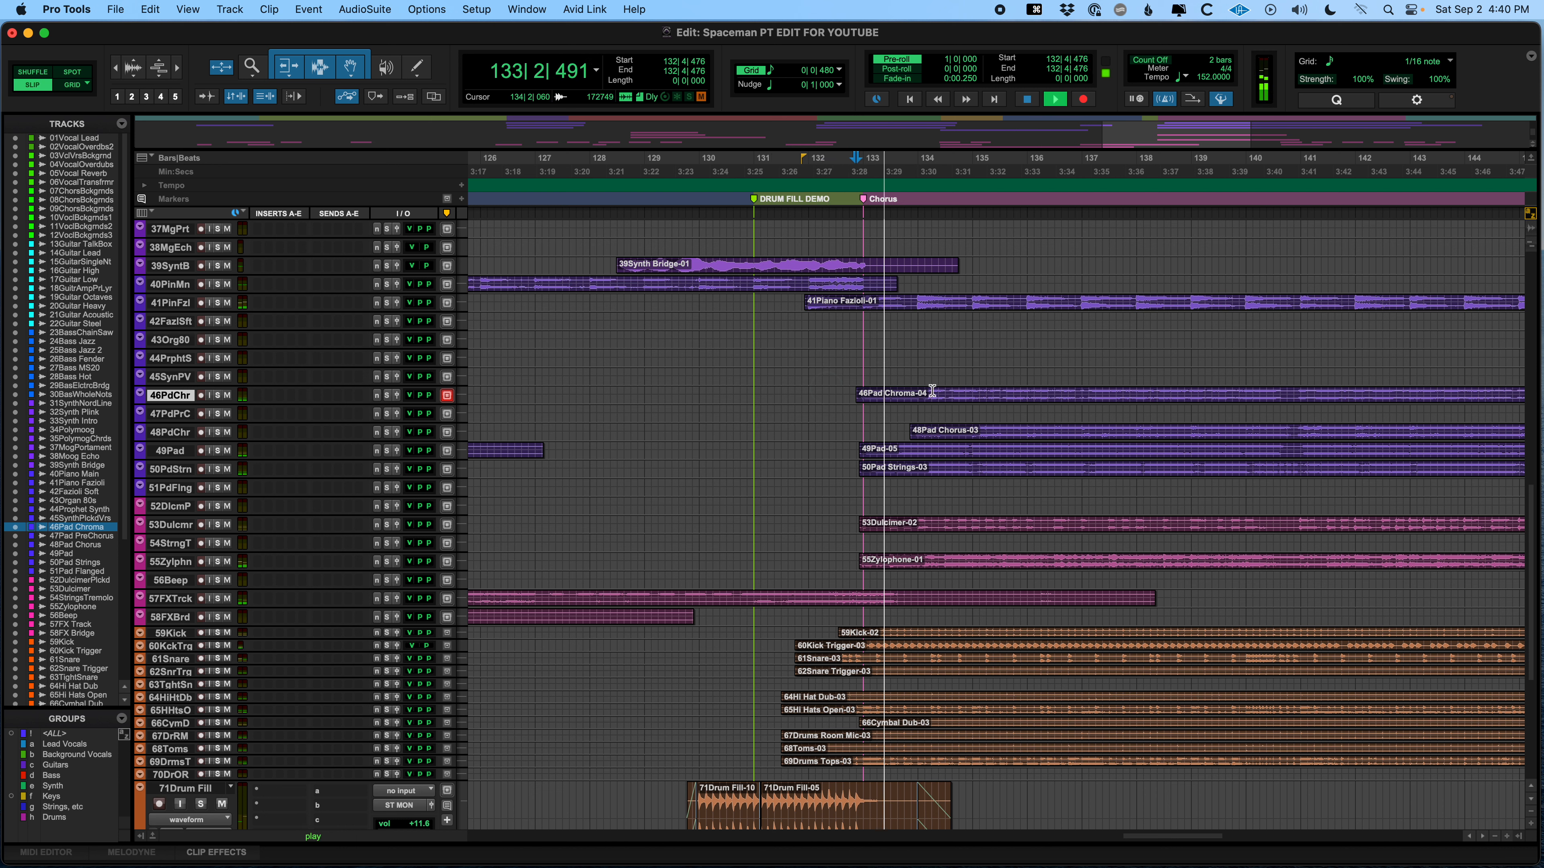
key(space)
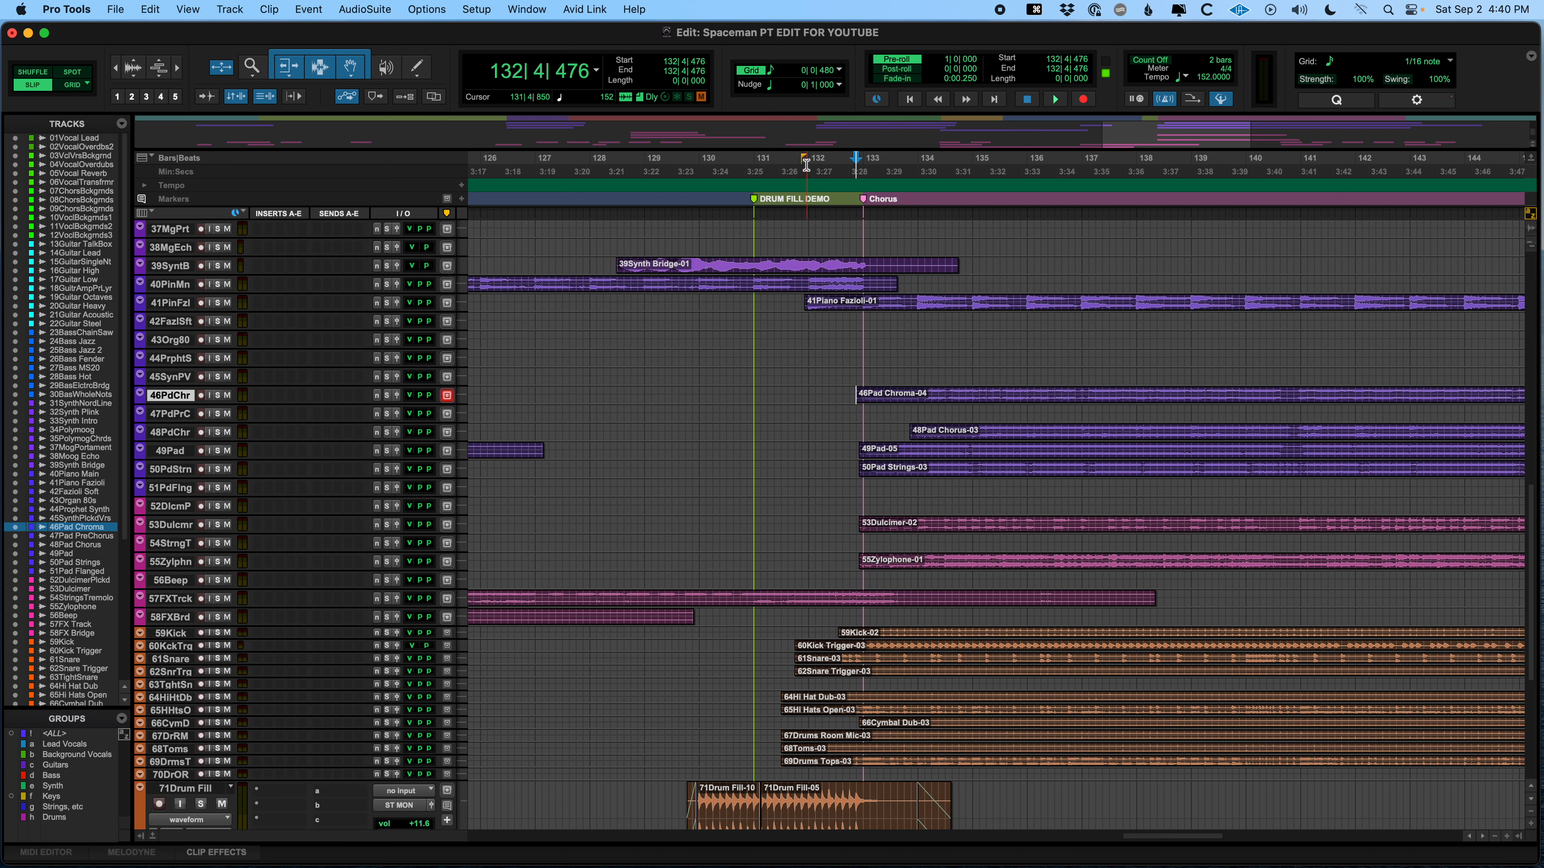
- Set the post-roll to 3 bars and toggle pre-roll and post-roll on and off, leaving both disabled
click(949, 69)
text(3)
key(Return)
key(super+k)
key(super+k)
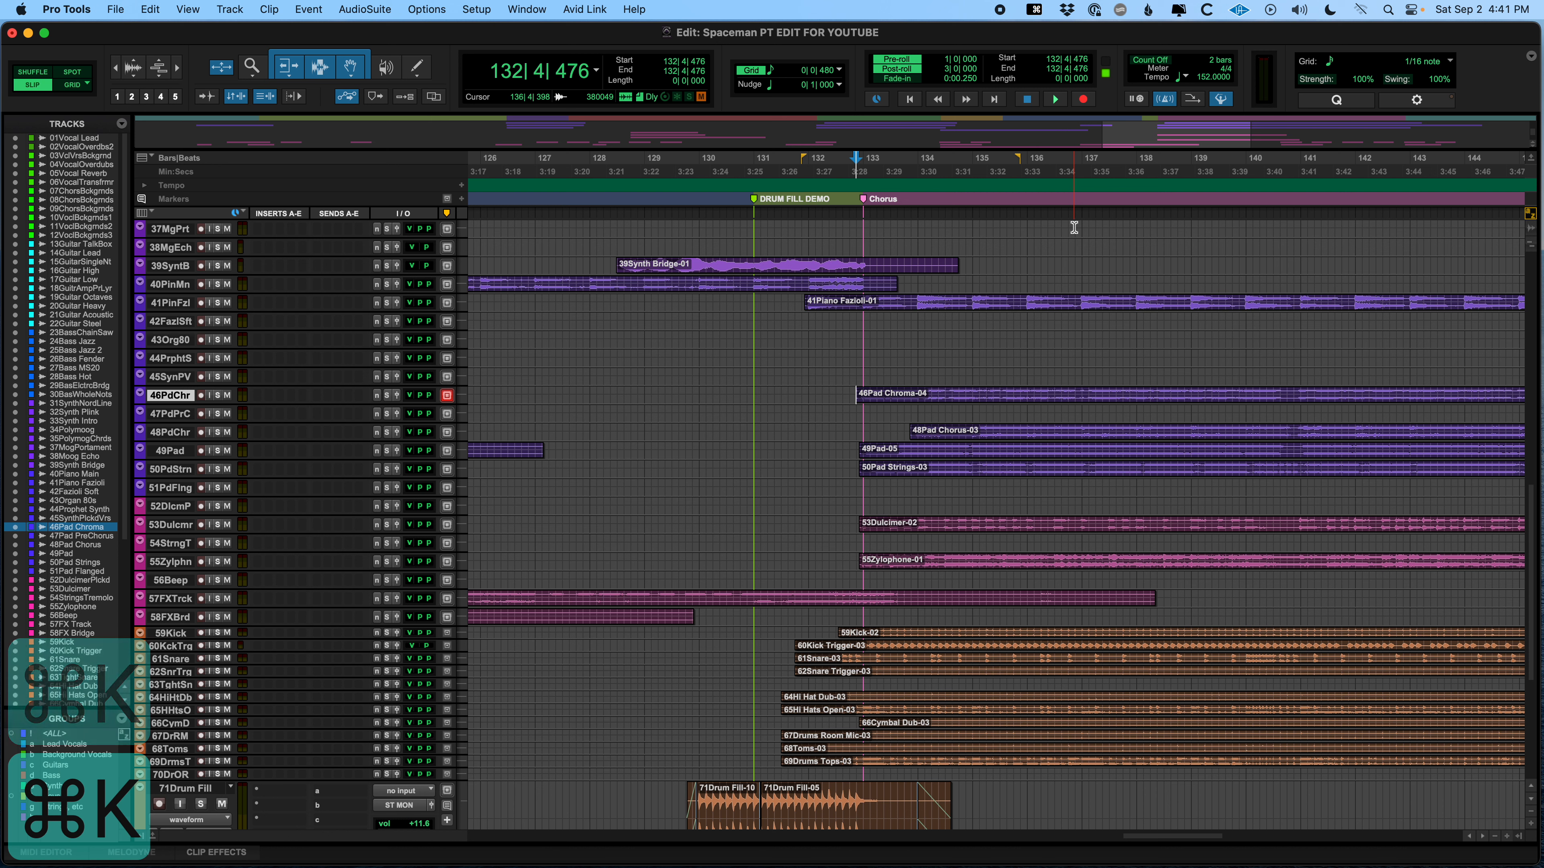
key(super+k)
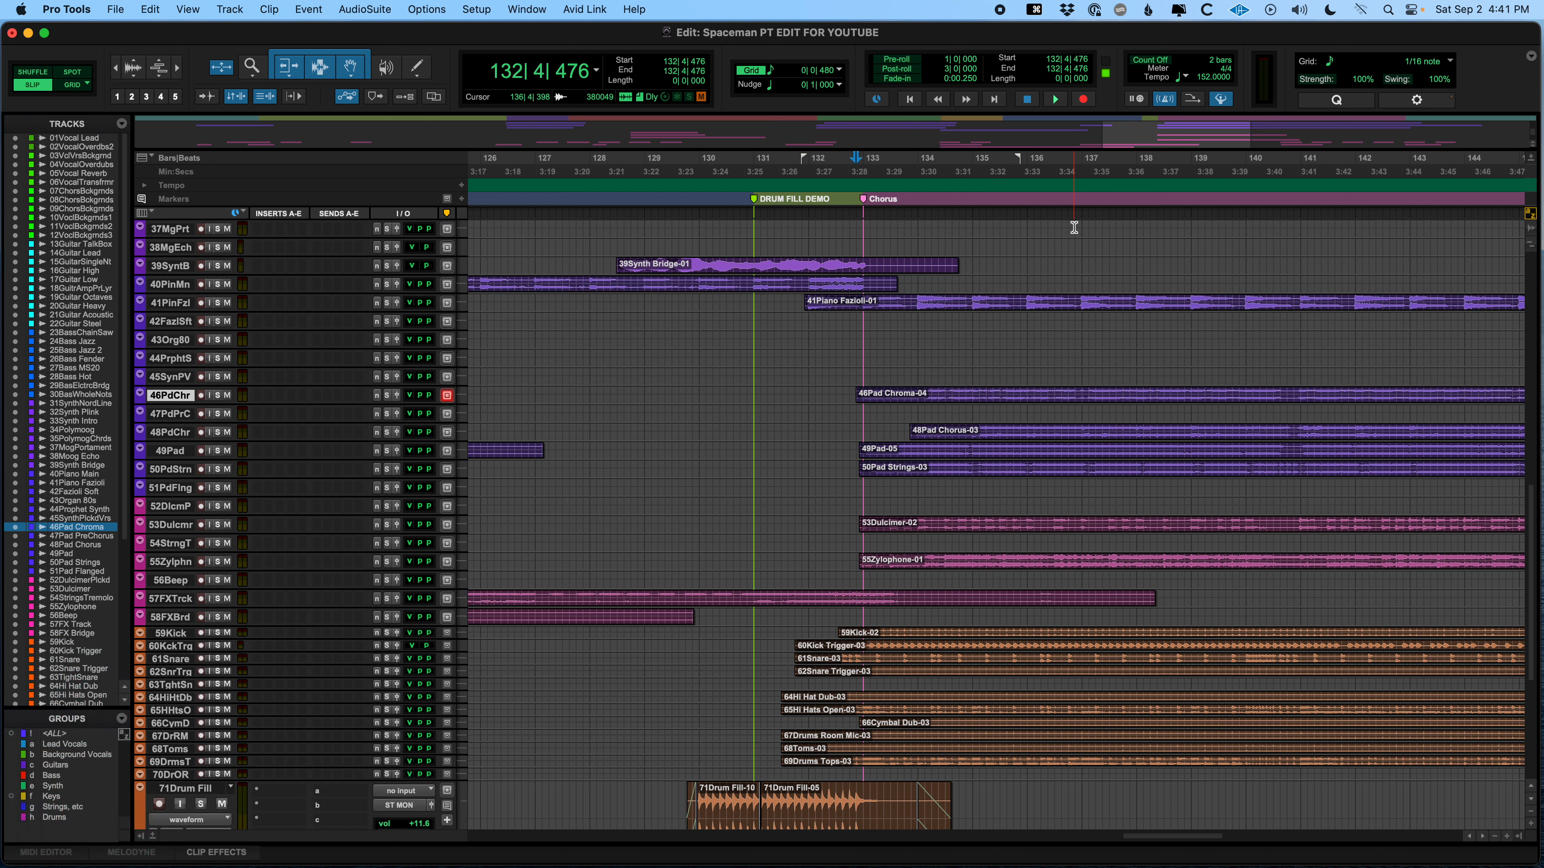
- Look over the drum, synth, bass, guitar and vocal clips across the song sections, from the drum tracks up to the lead vocal
click(835, 404)
key(r)
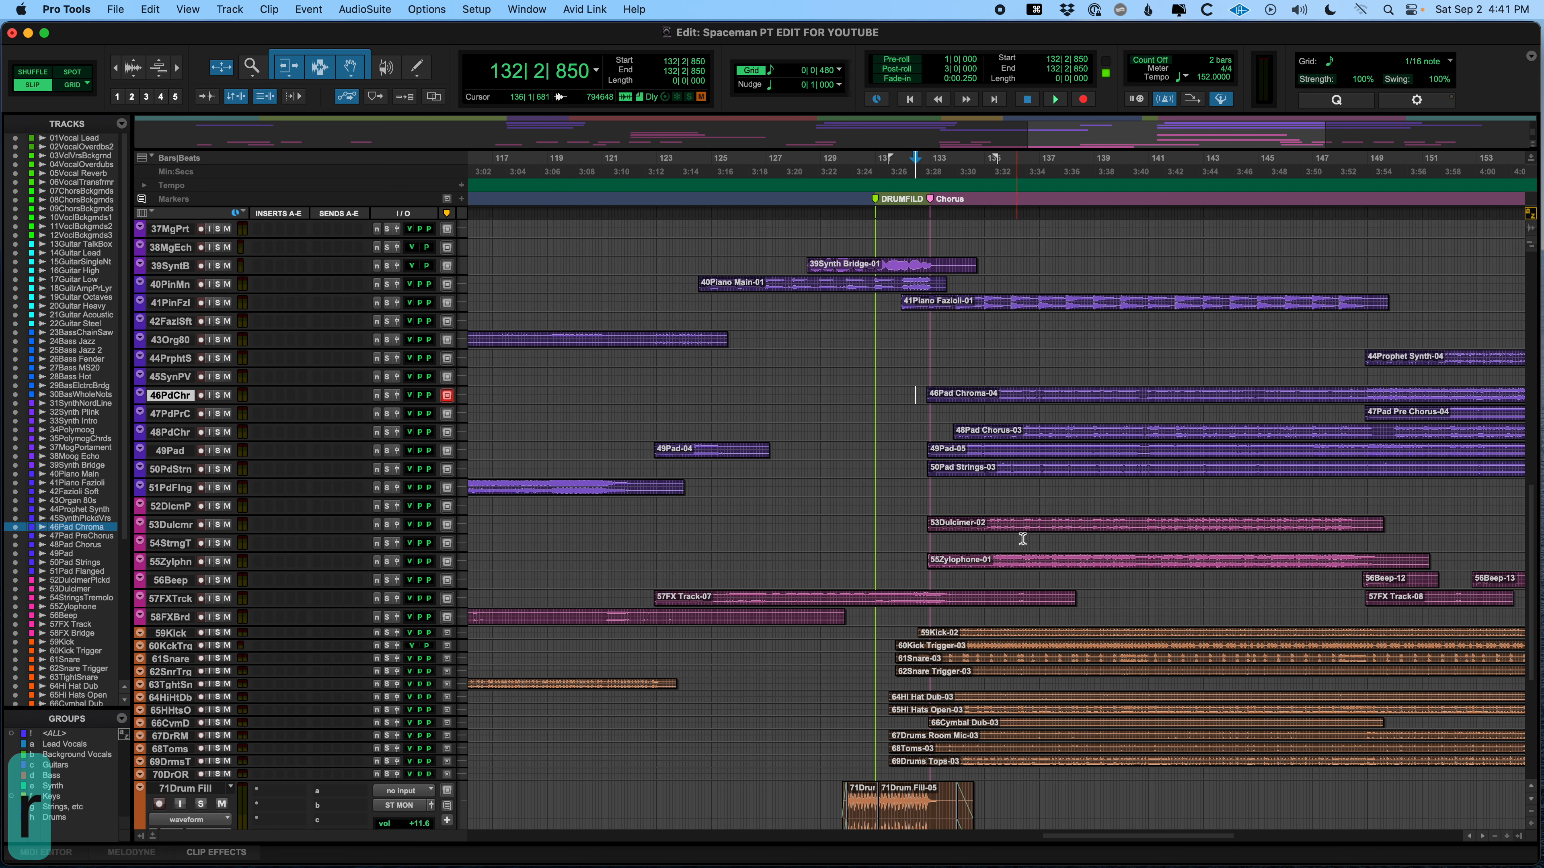
scroll(1023, 539, down, 10)
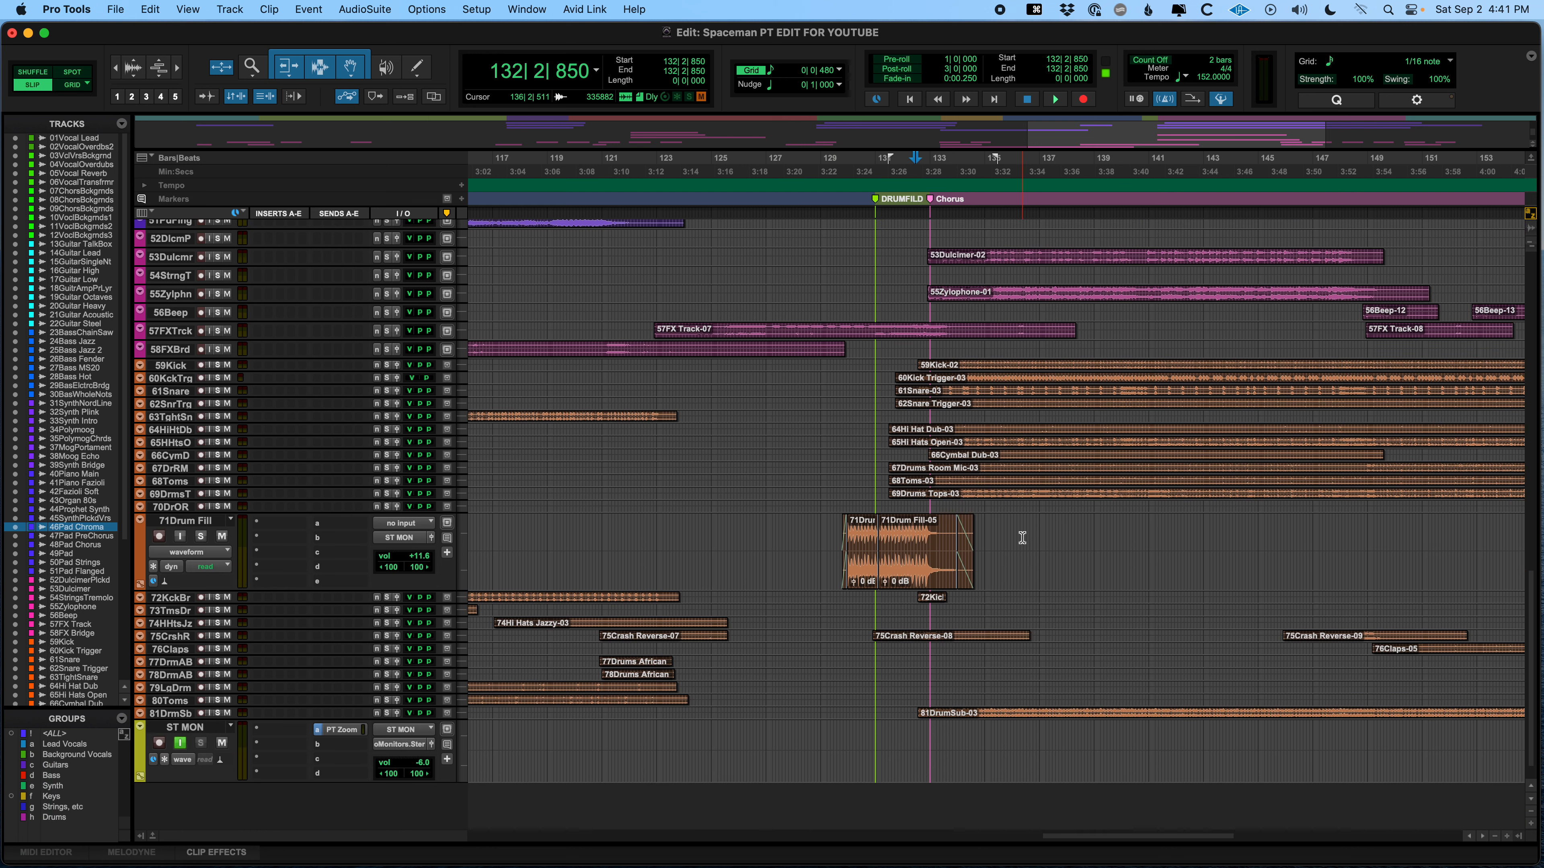
scroll(1022, 539, up, 20)
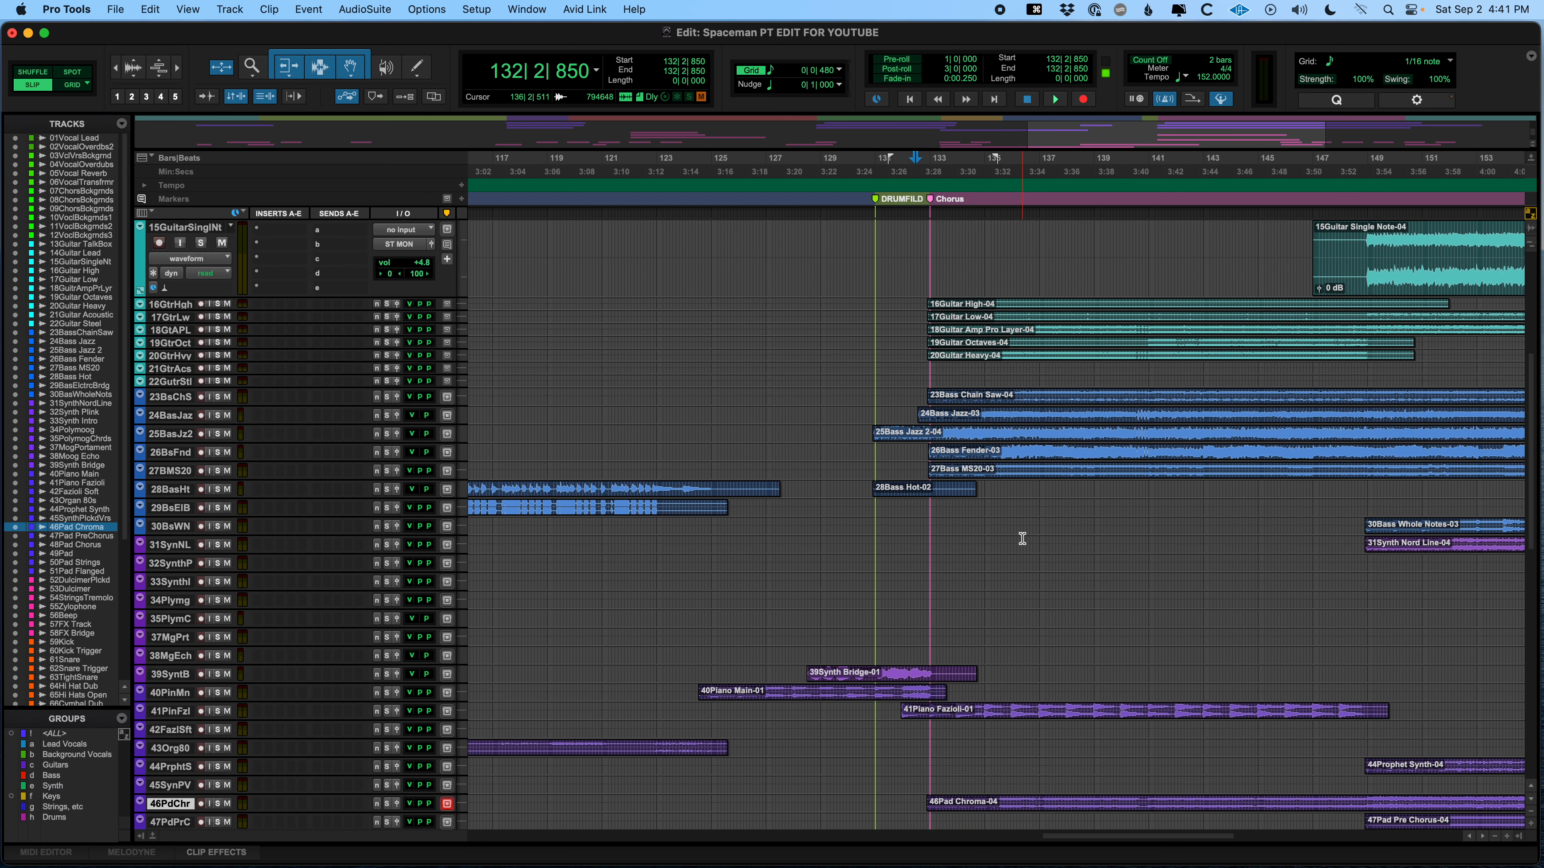
key(r)
key(r)
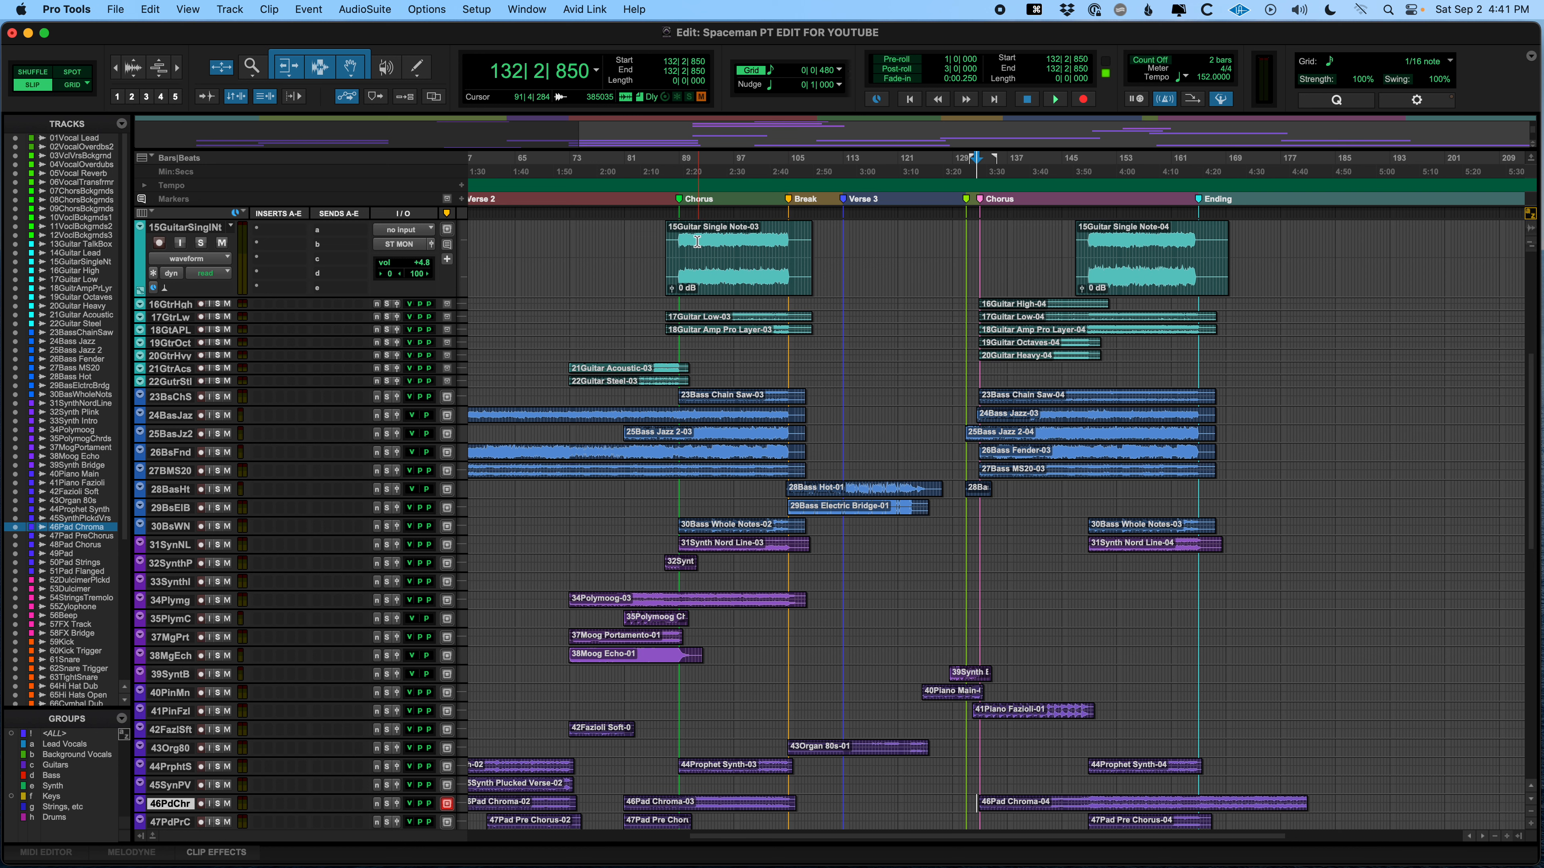
scroll(843, 553, up, 10)
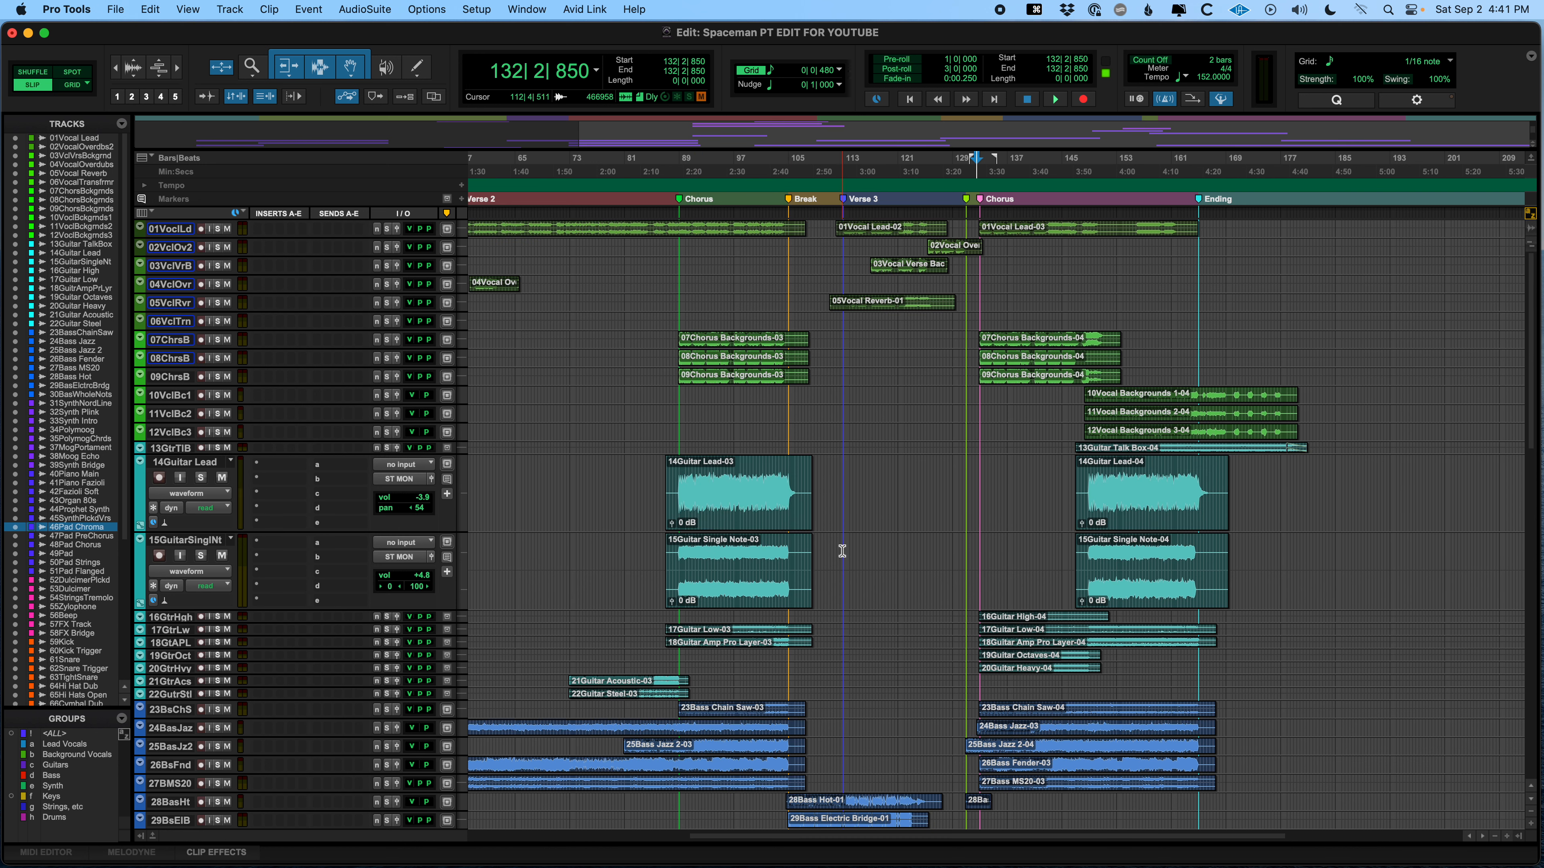
click(883, 477)
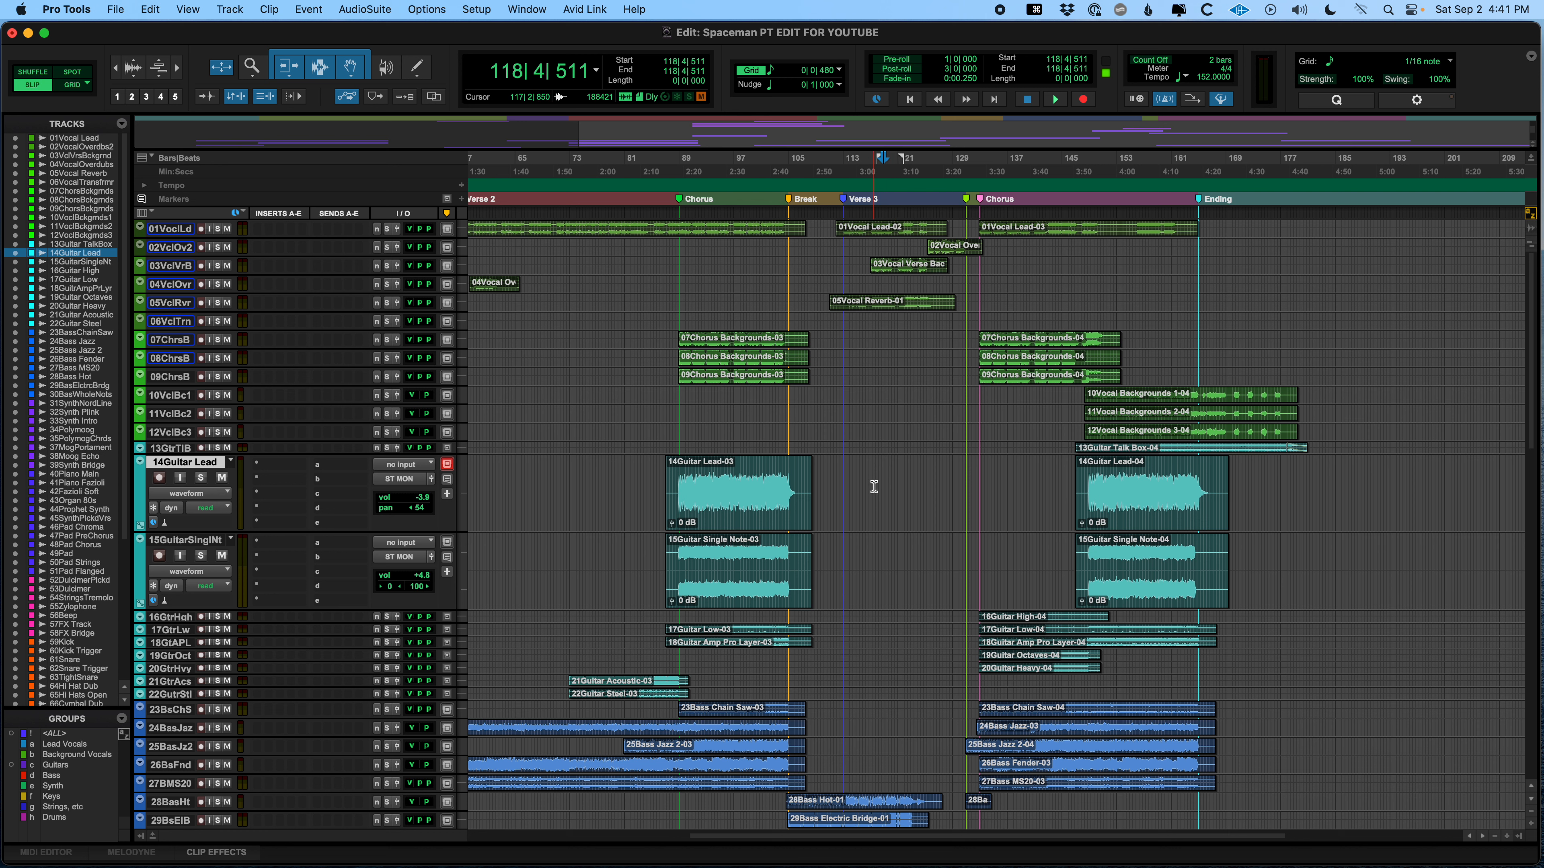
- Set the grid value to 1 bar and place the cursor on the 14Guitar Lead track before the Chorus preceding the Break
click(839, 70)
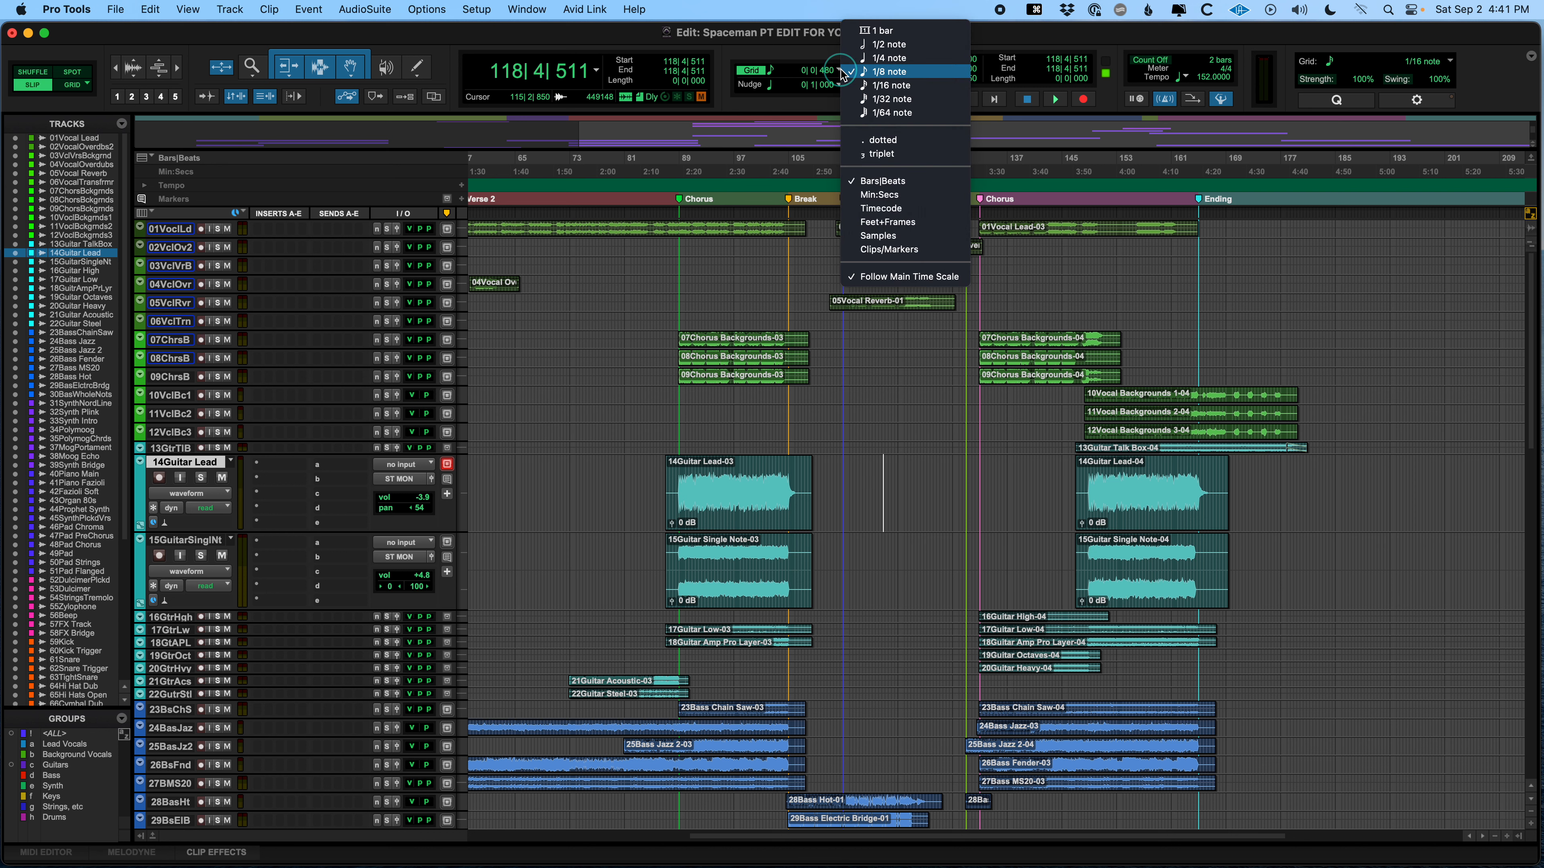
click(882, 32)
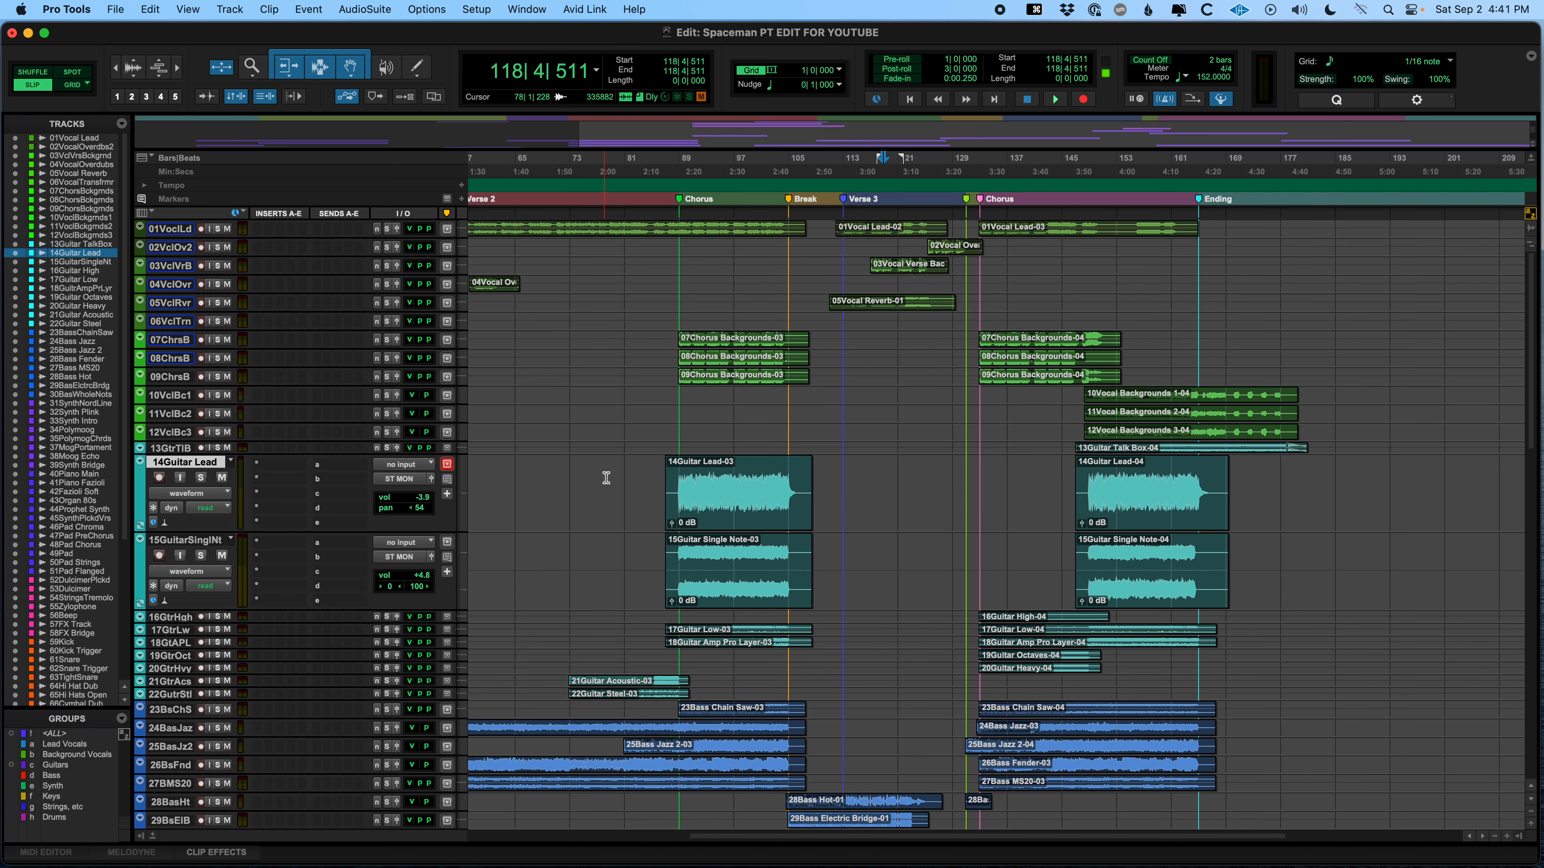
click(627, 470)
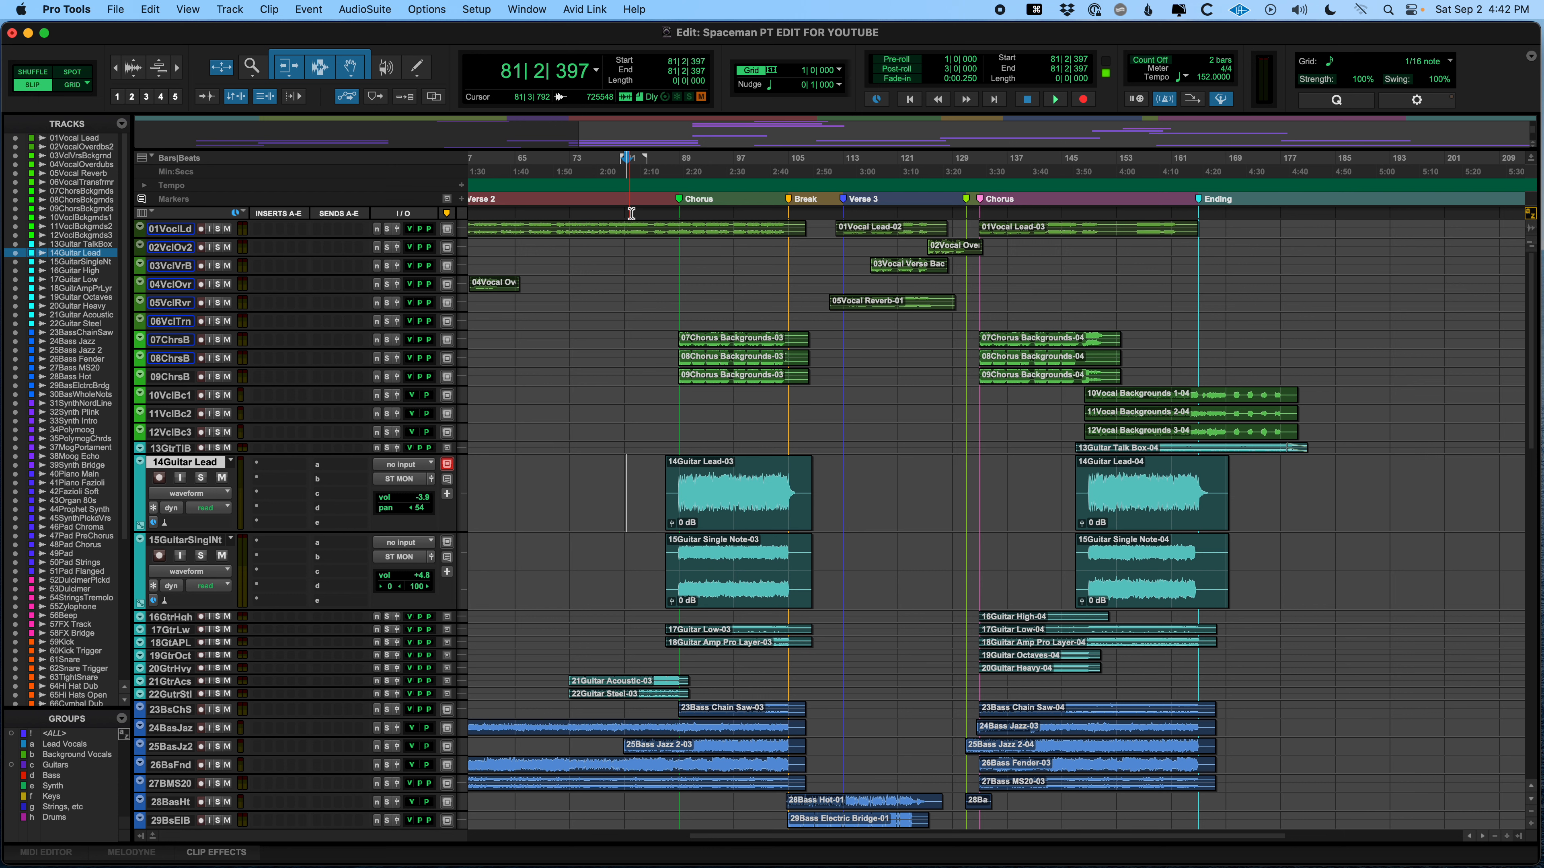
- Place the edit cursor across all tracks just before the Chorus preceding the Break and look over the tracks and song sections
click(644, 214)
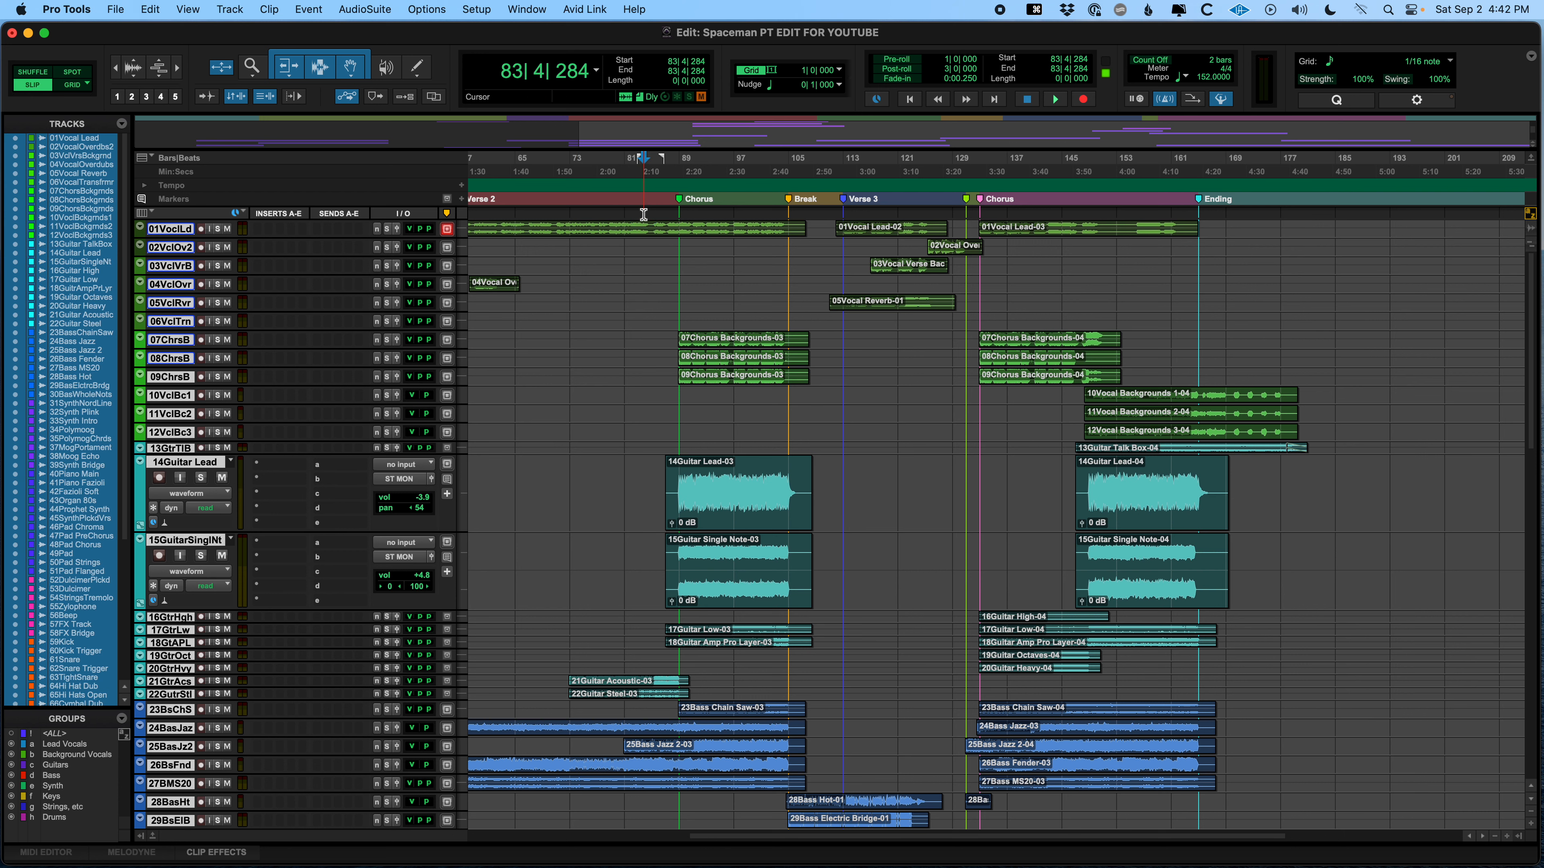
scroll(645, 562, down, 6)
scroll(646, 562, down, 8)
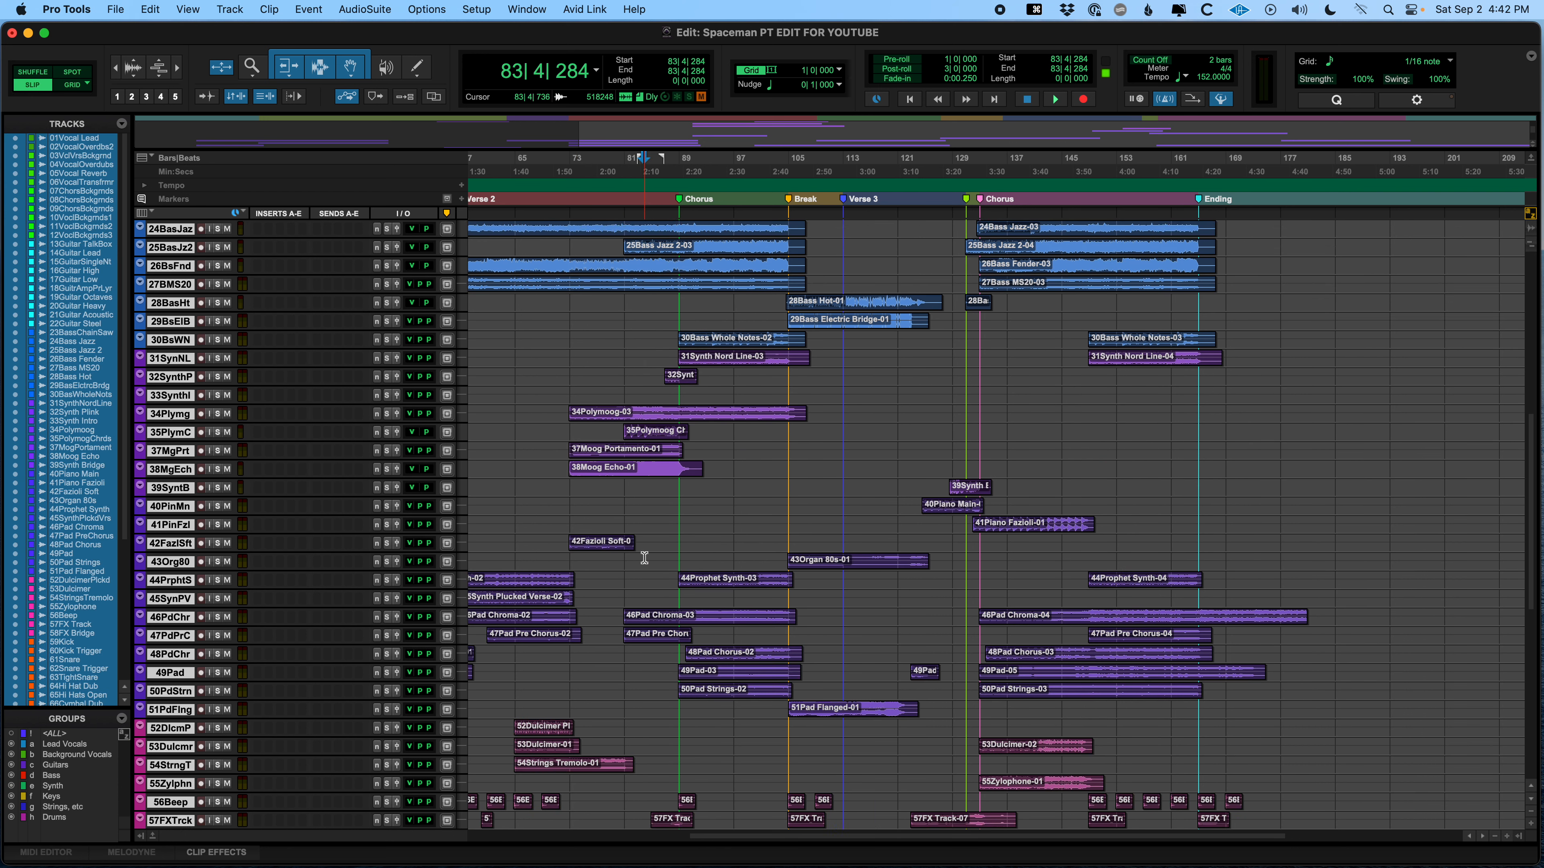
scroll(643, 559, up, 15)
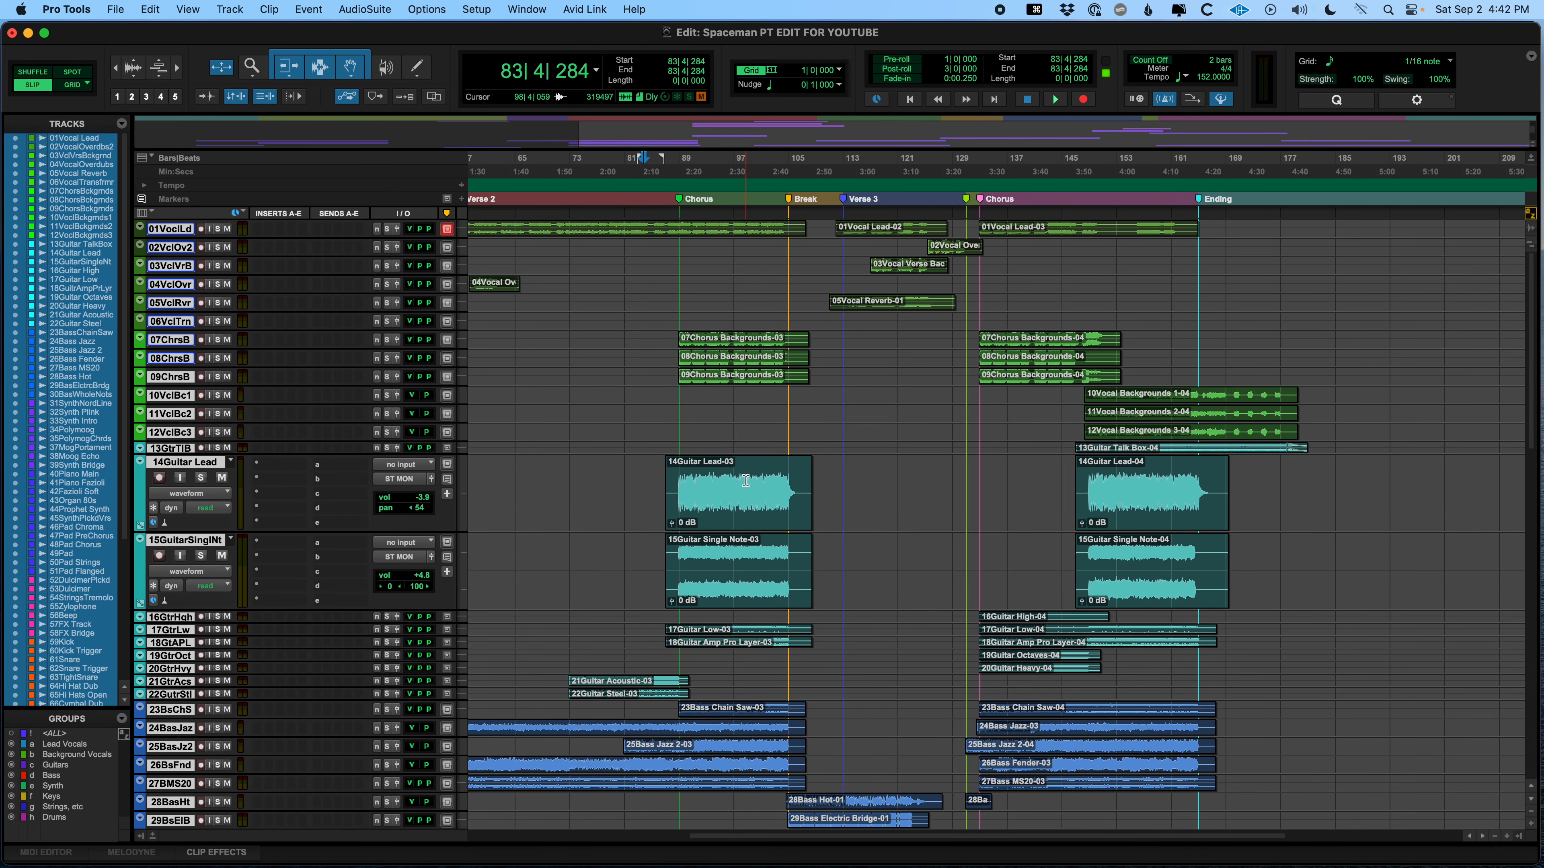
key(r)
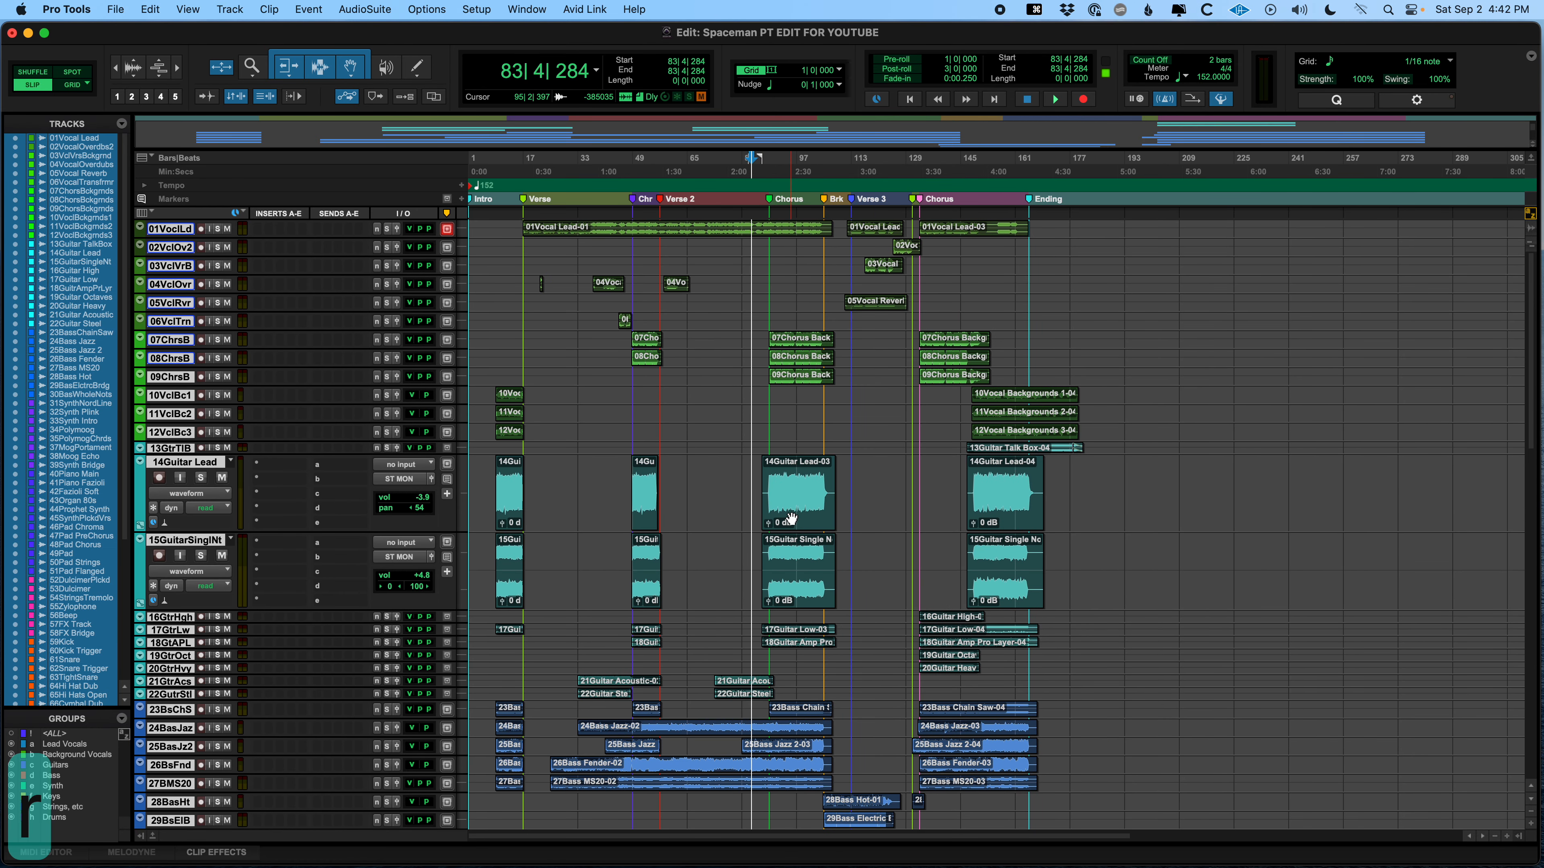
key(Tab)
- Select the Chorus preceding the Break across all tracks, from 88|4|906 to 105|1|228
click(744, 474)
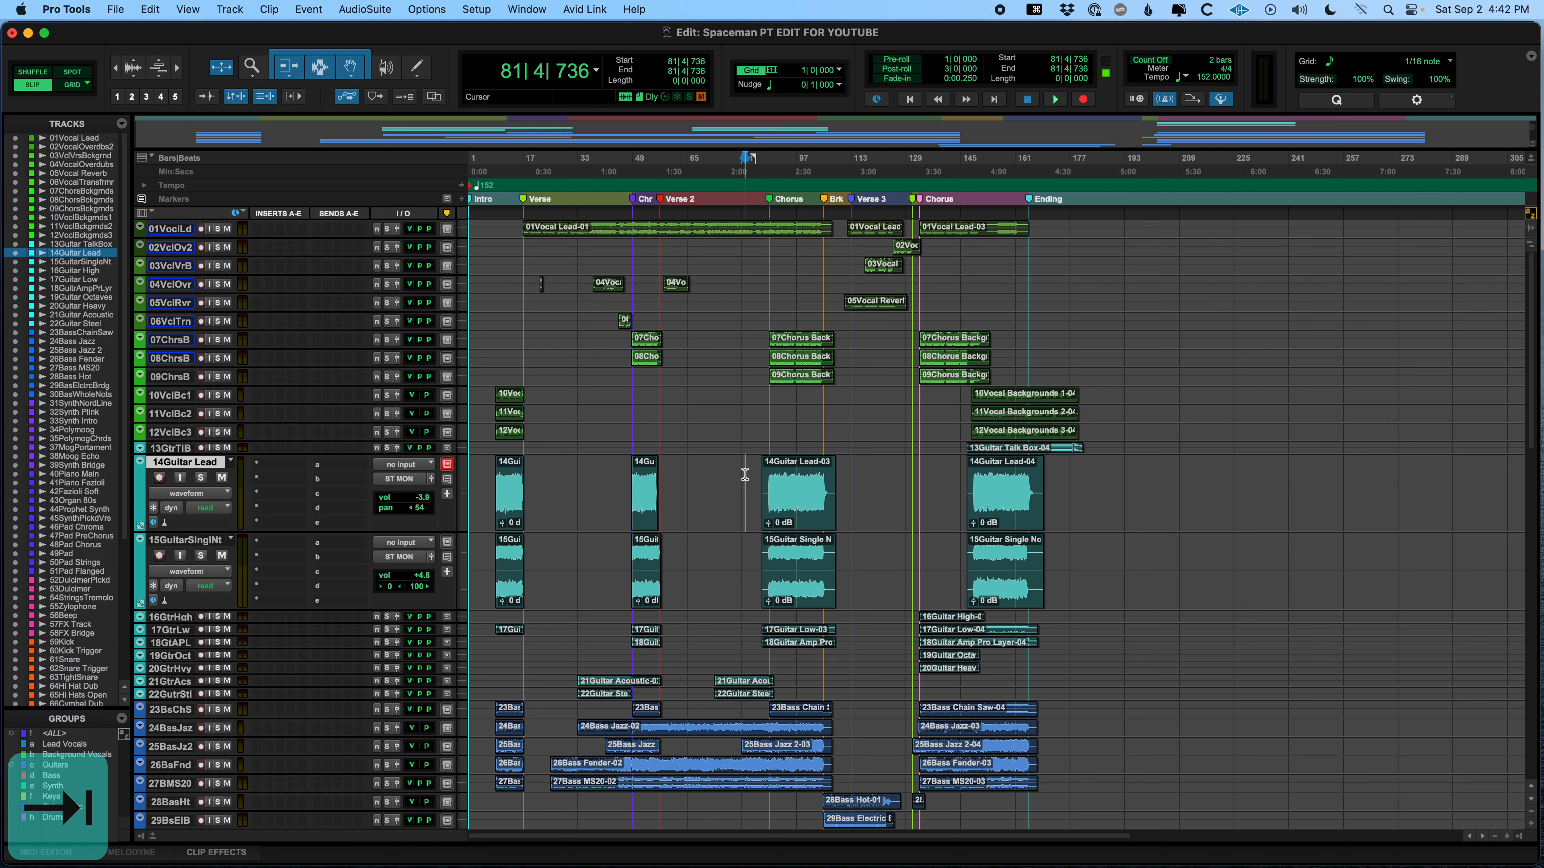
key(t)
key(t)
key(t)
key(t)
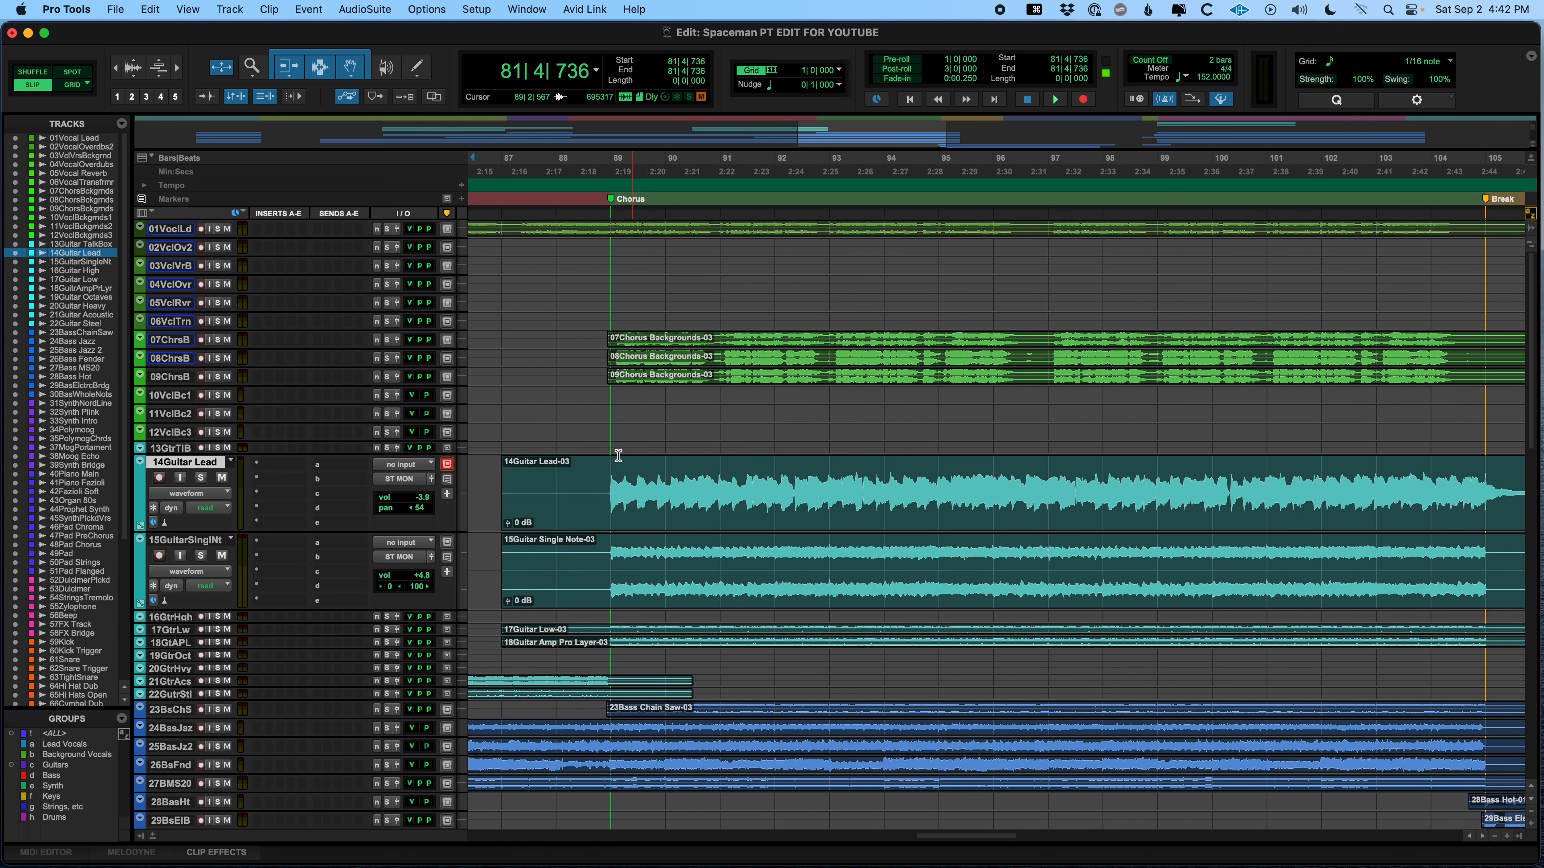
click(612, 477)
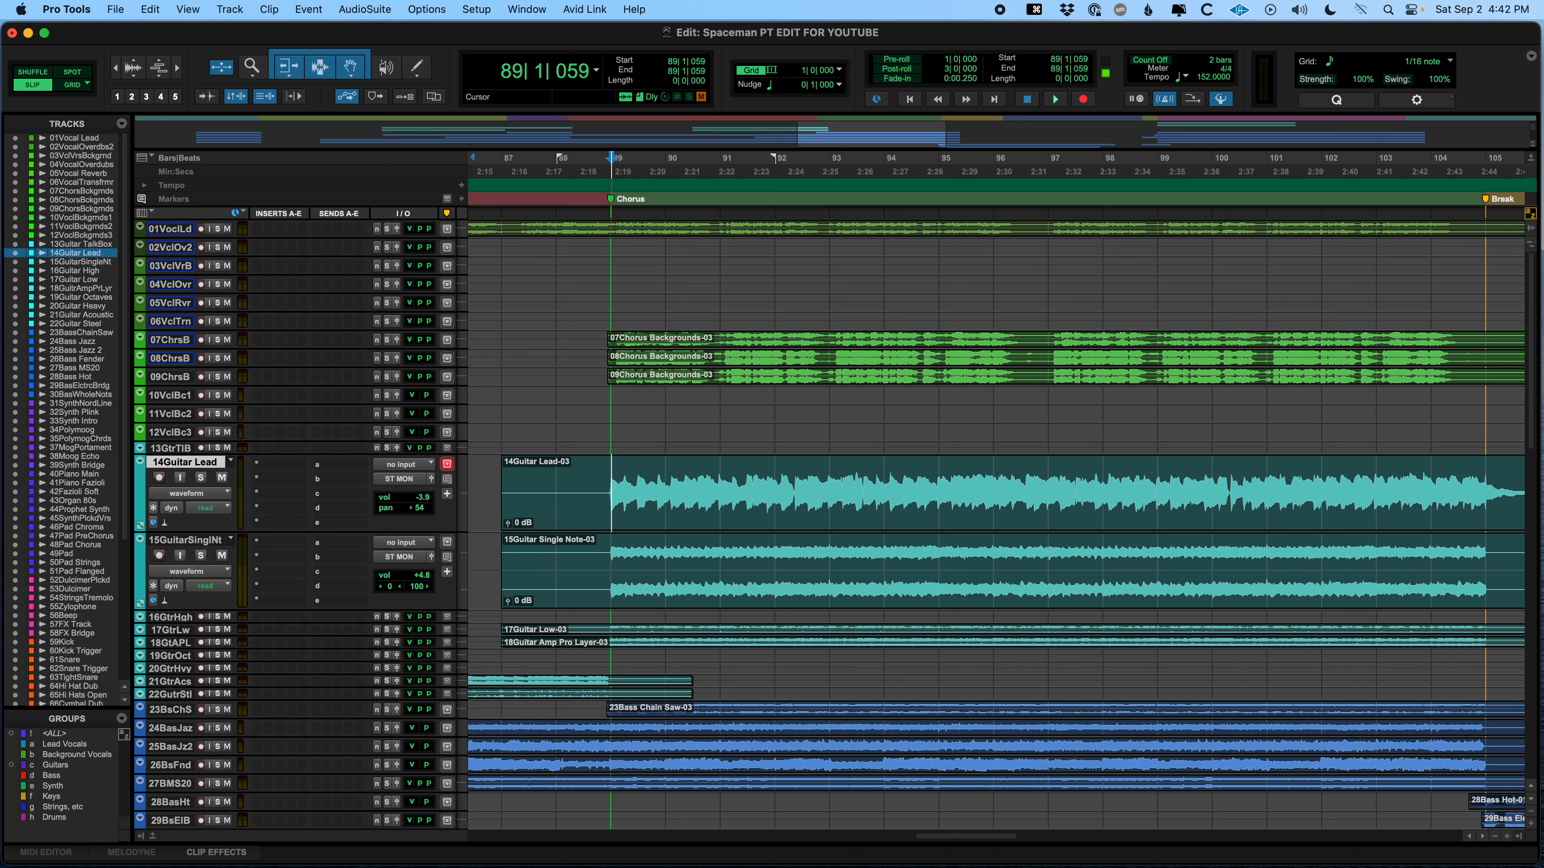
click(609, 213)
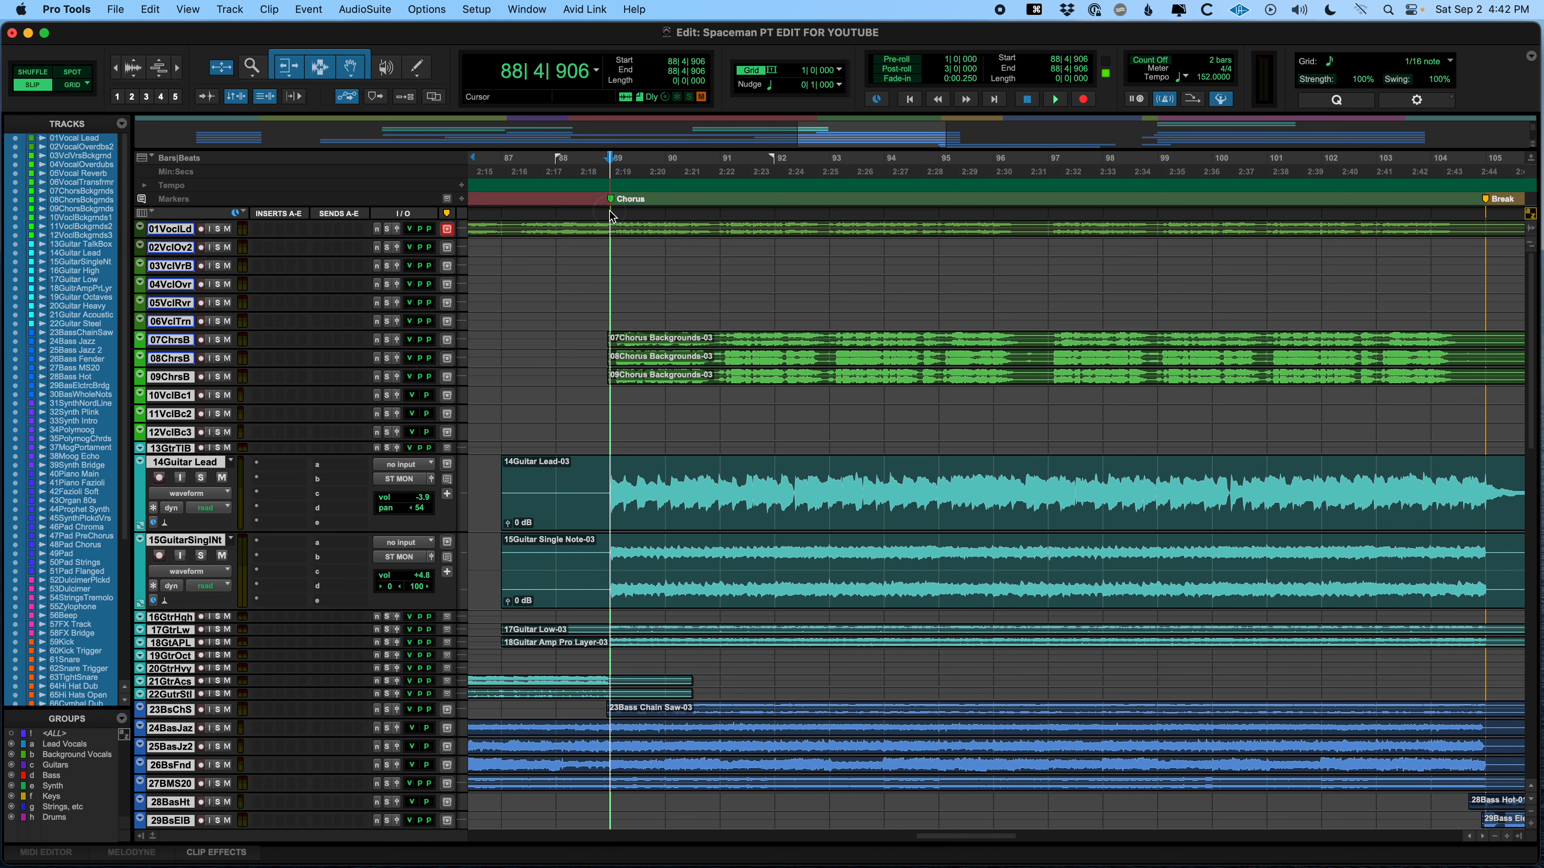
scroll(797, 510, right, 5)
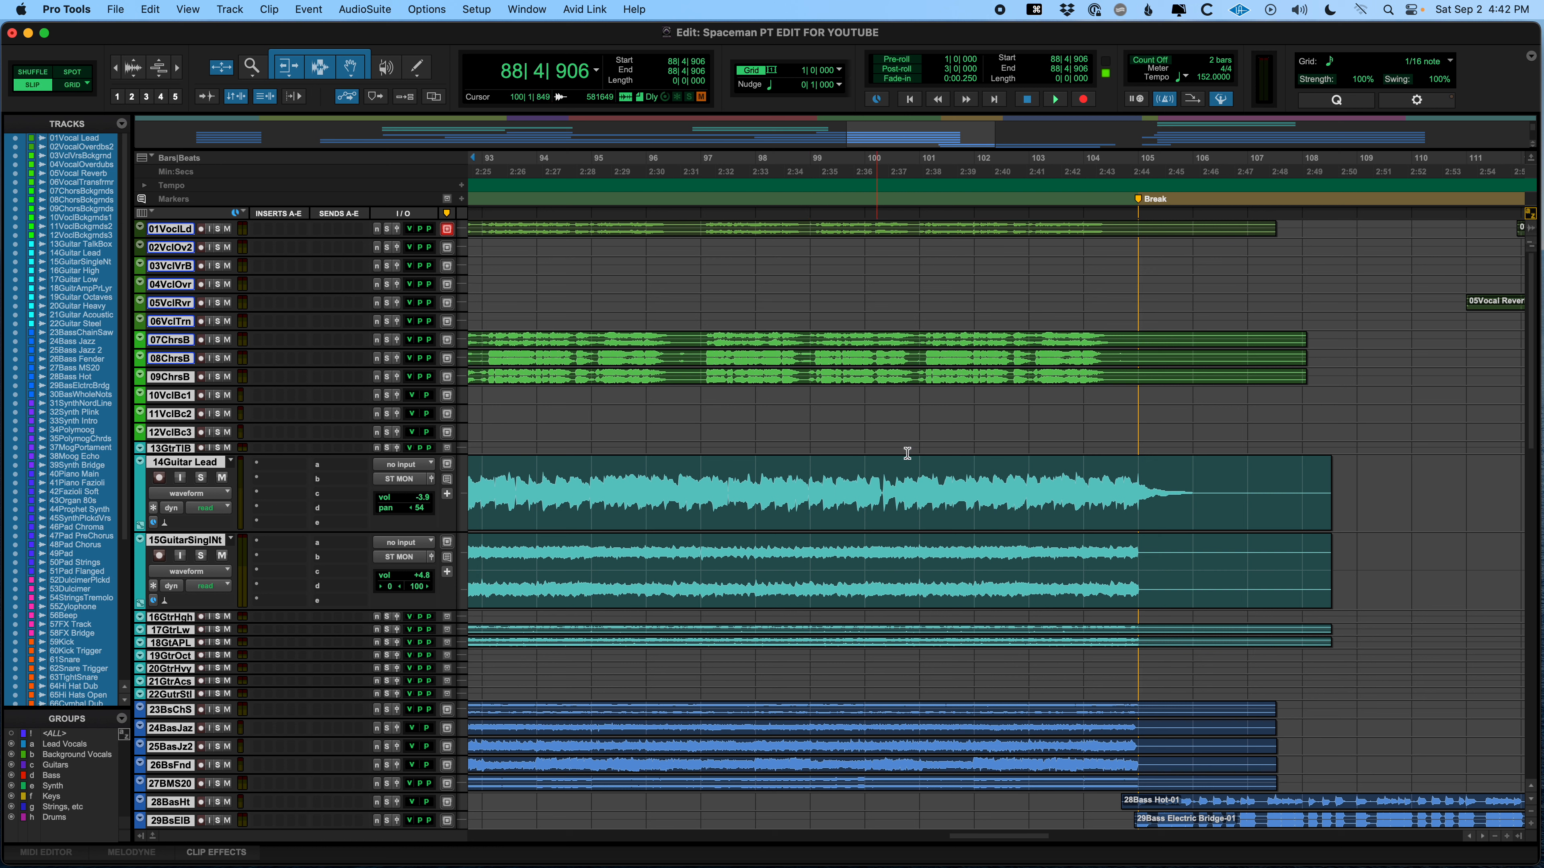
shift+click(1142, 481)
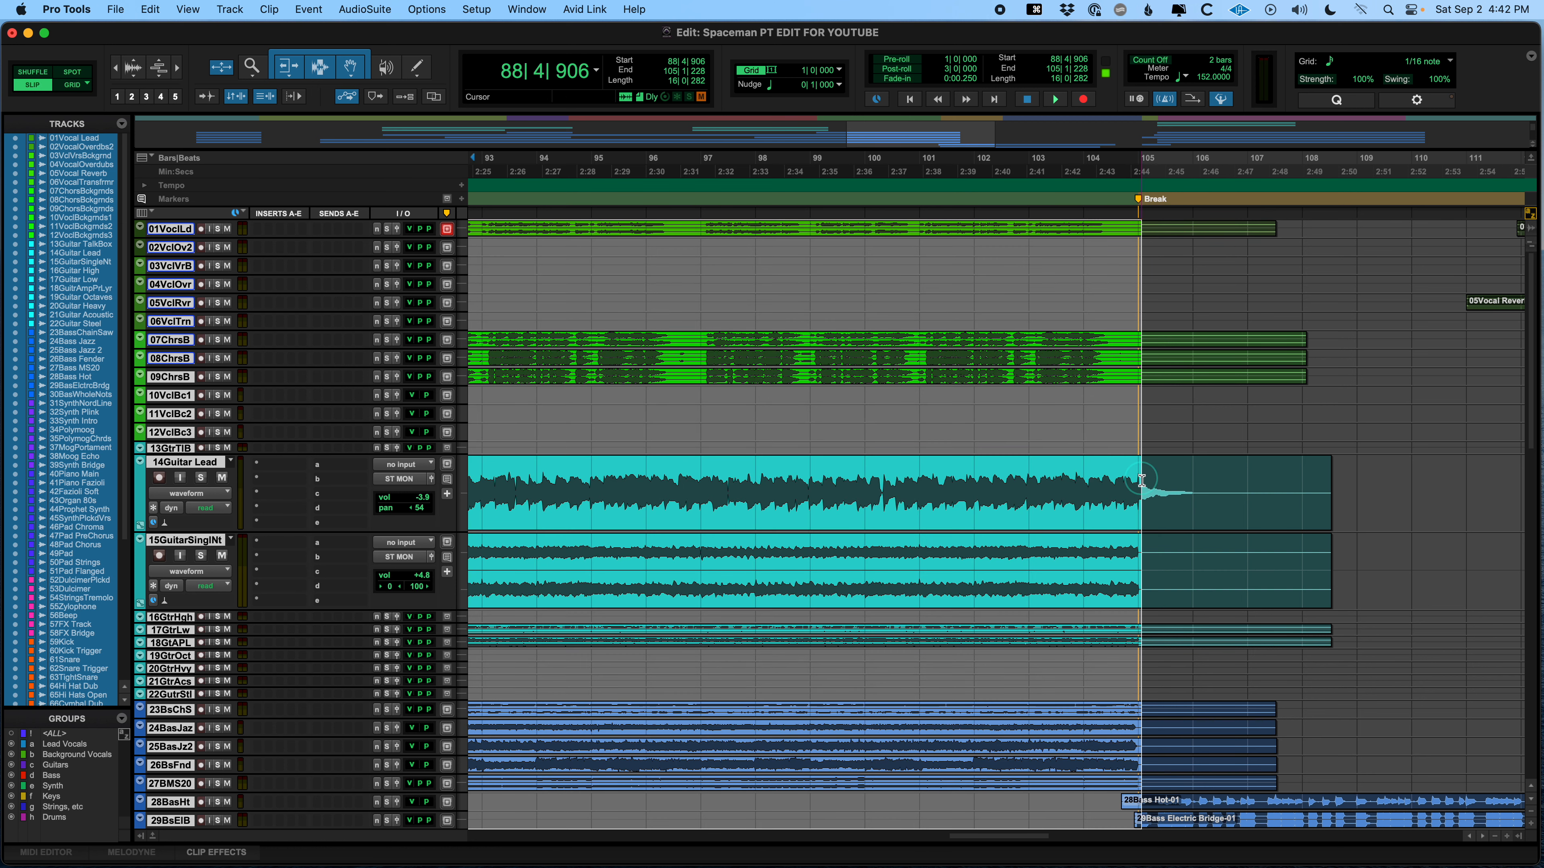
- Cut the selected Chorus preceding the Break from all tracks
key(r)
key(r)
key(r)
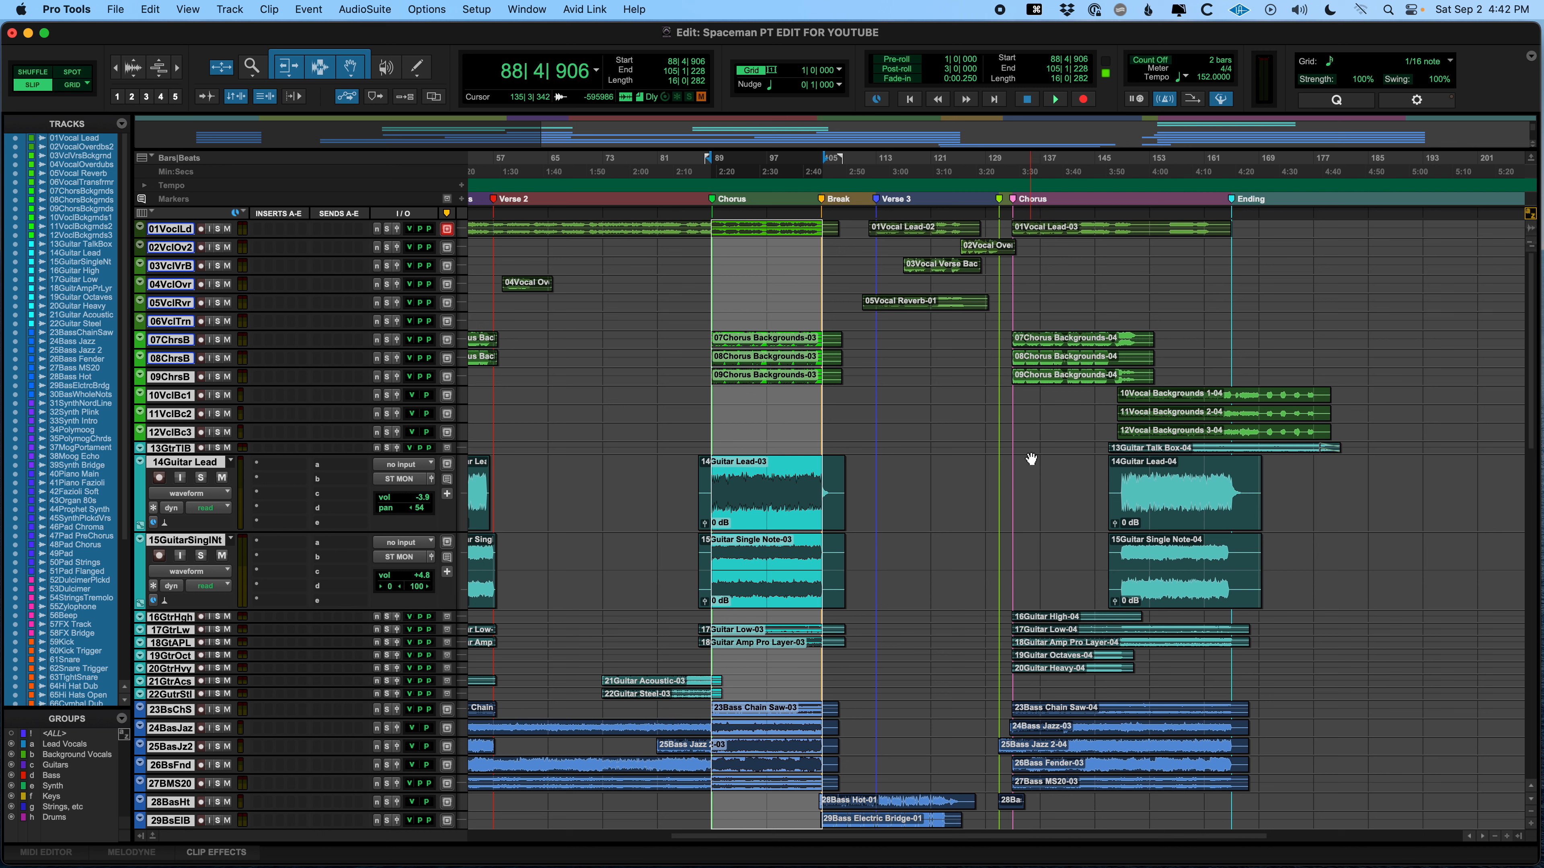
key(super+x)
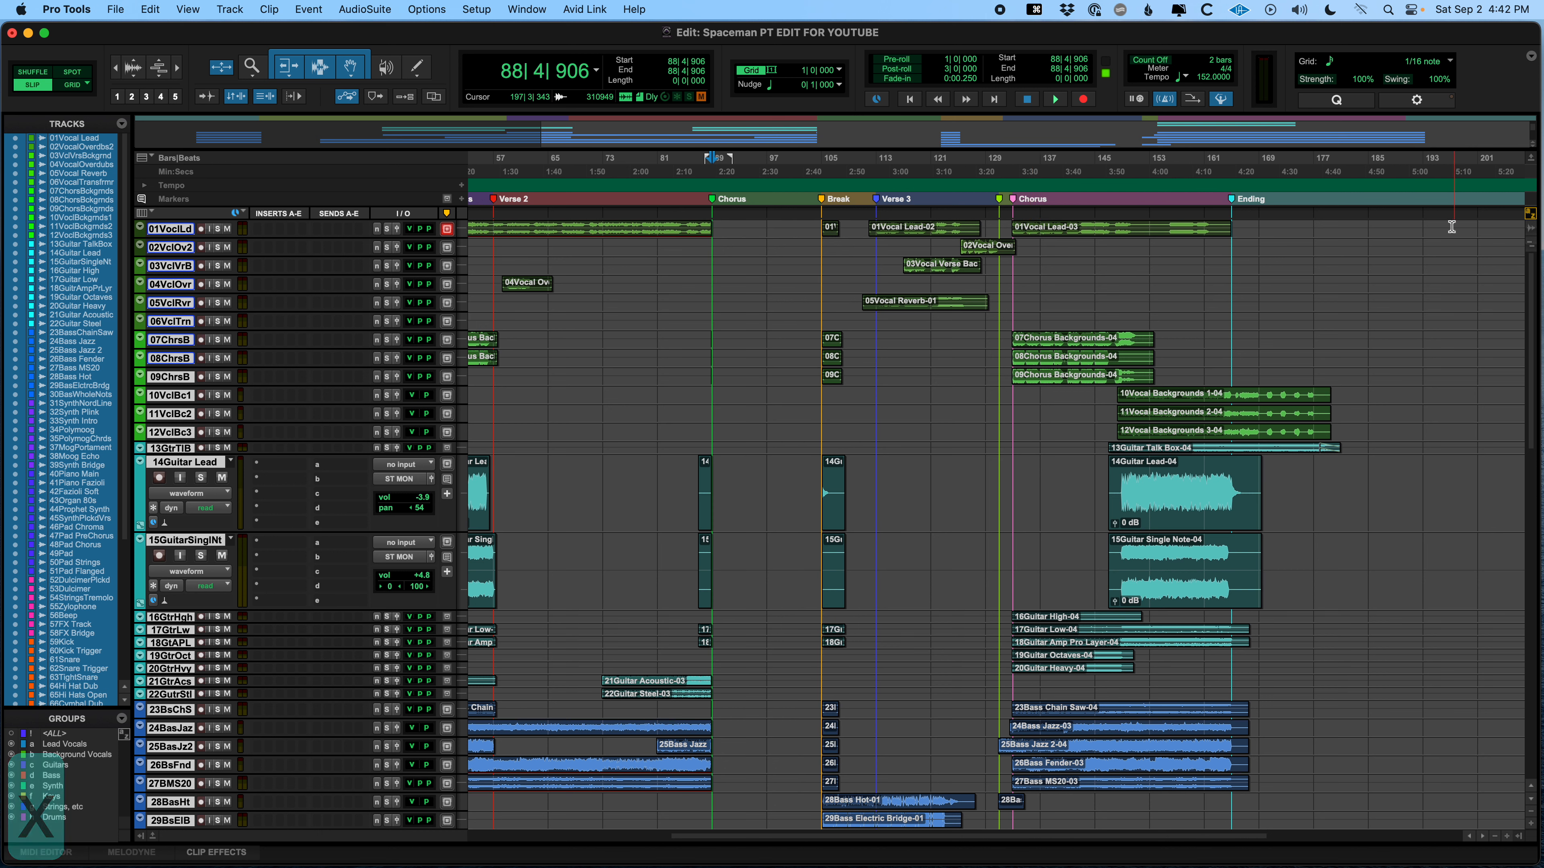
- Place the edit cursor across all tracks in the empty area after the song's ending, at 191|4|851
click(1424, 218)
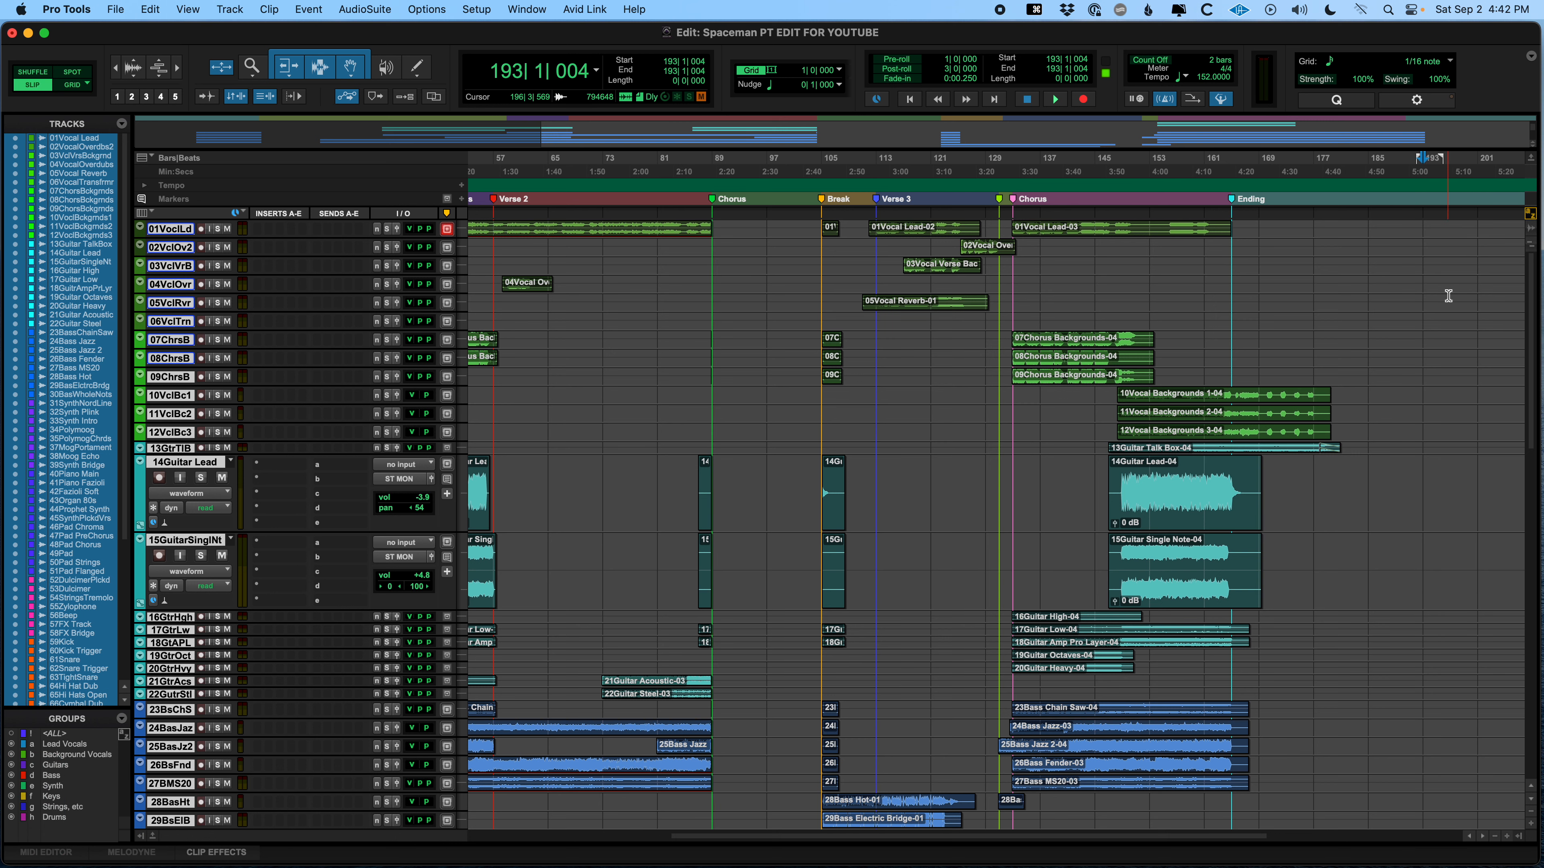
key(t)
key(t)
key(t)
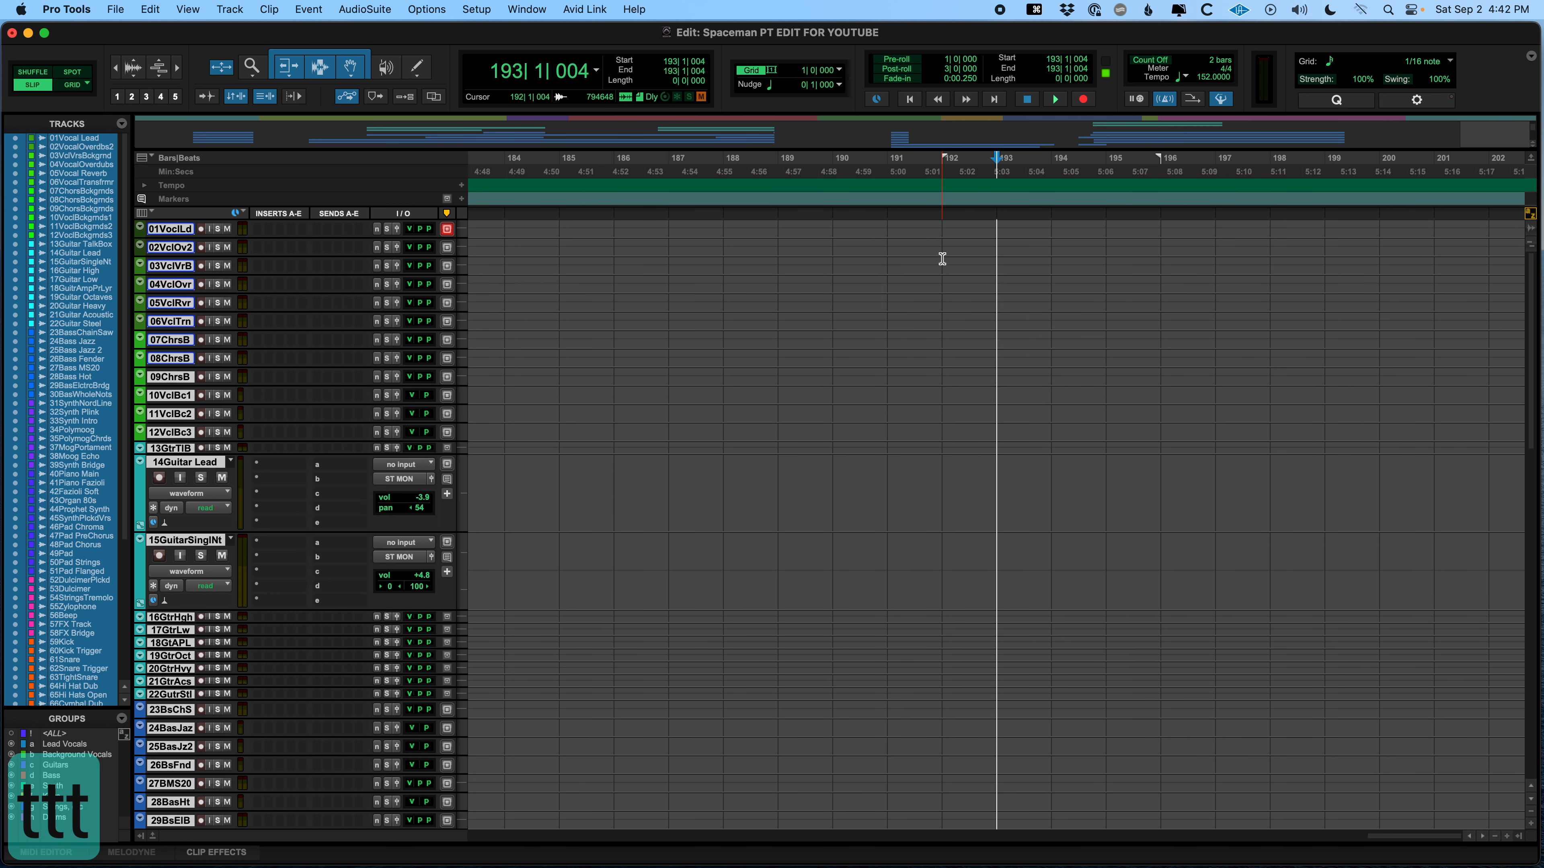
click(942, 253)
key(r)
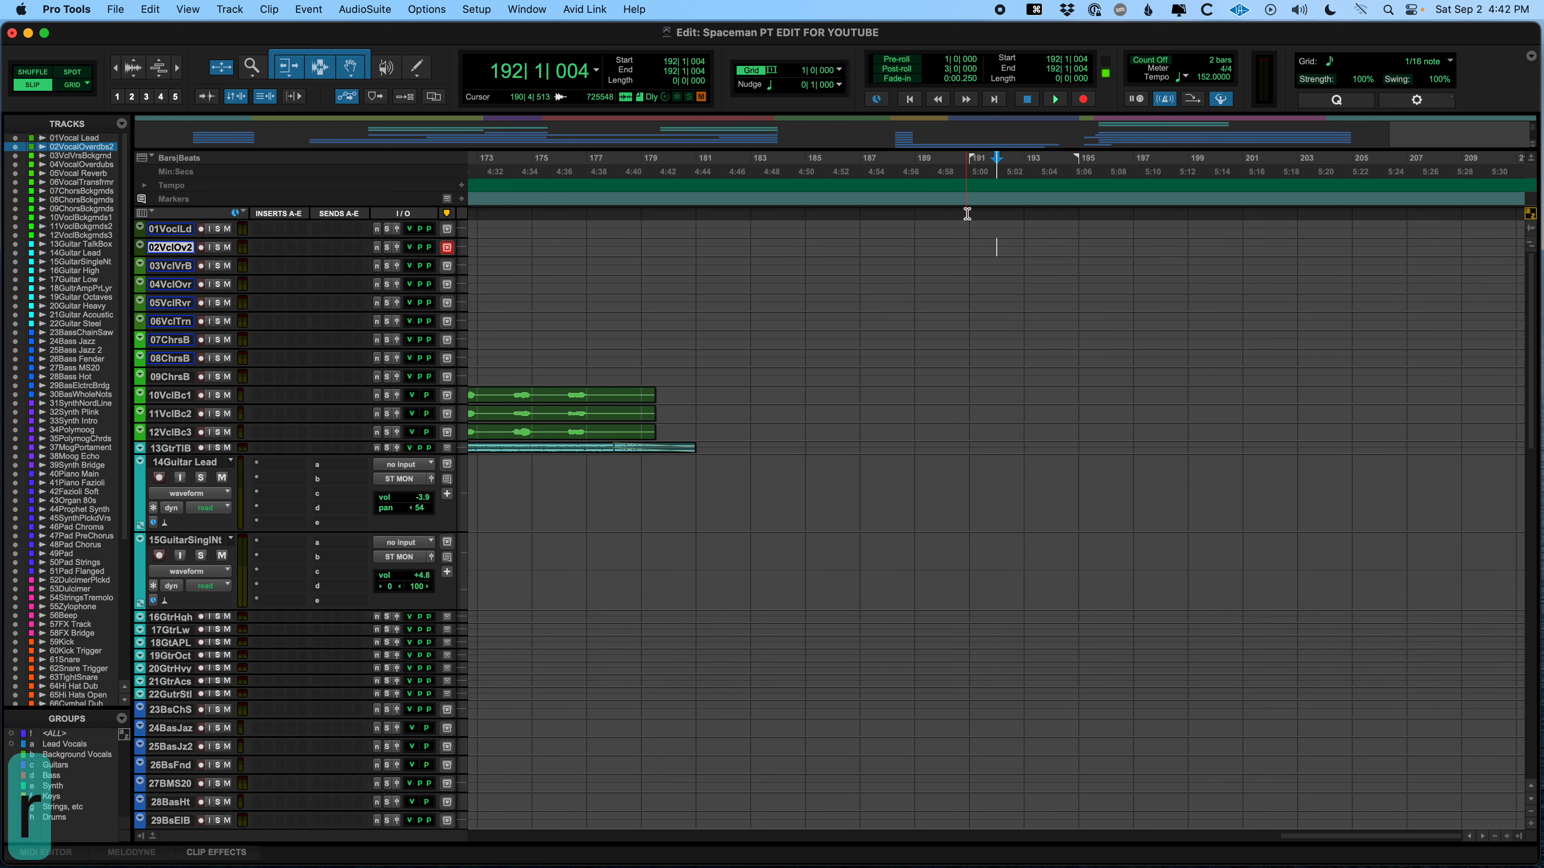
key(t)
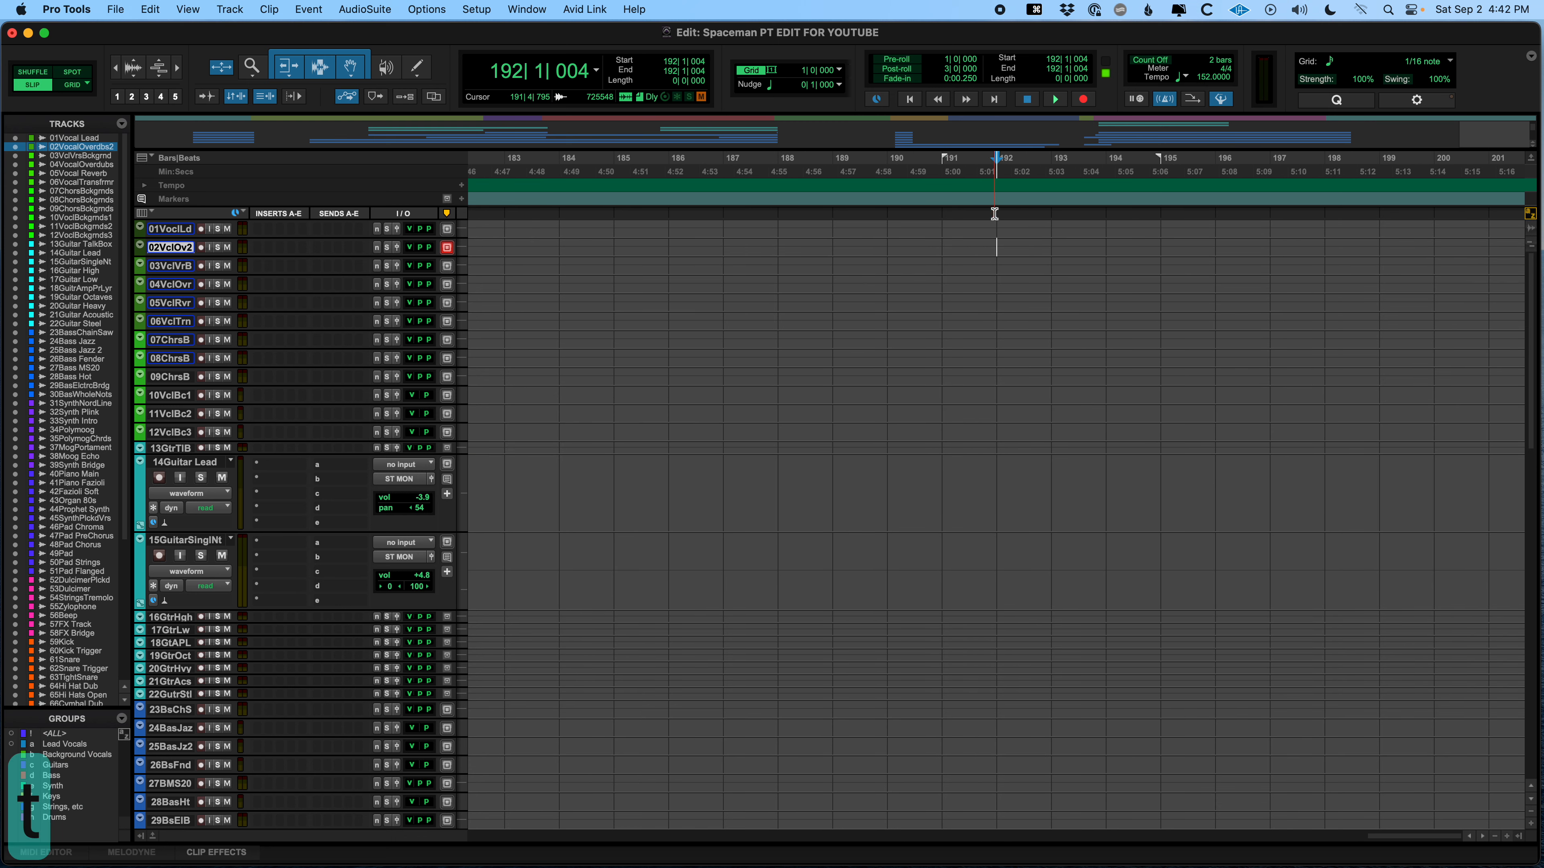
click(994, 214)
key(r)
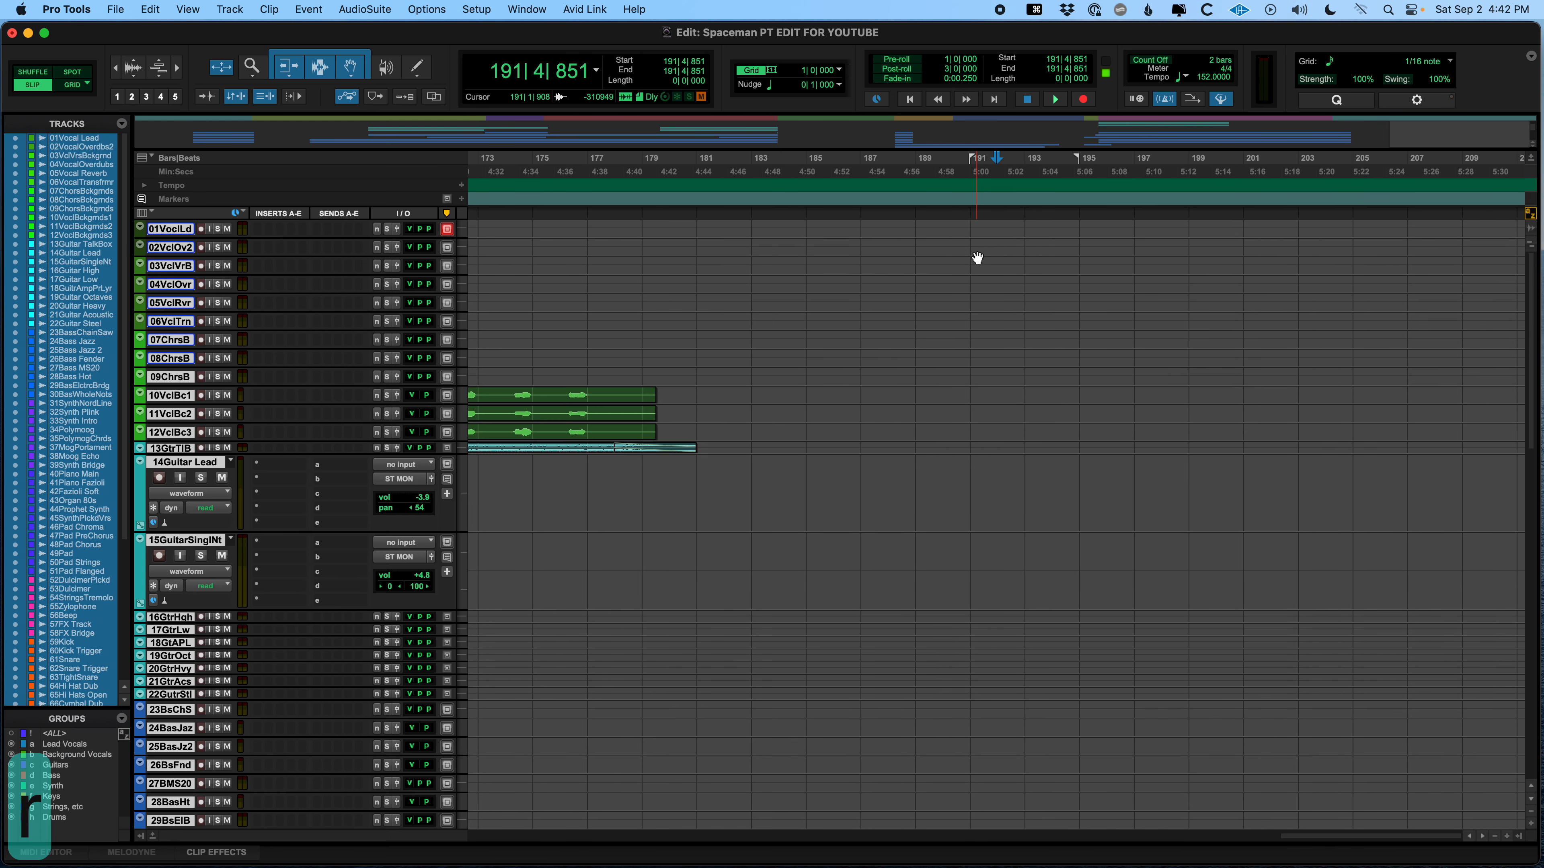
key(r)
key(r)
key(r)
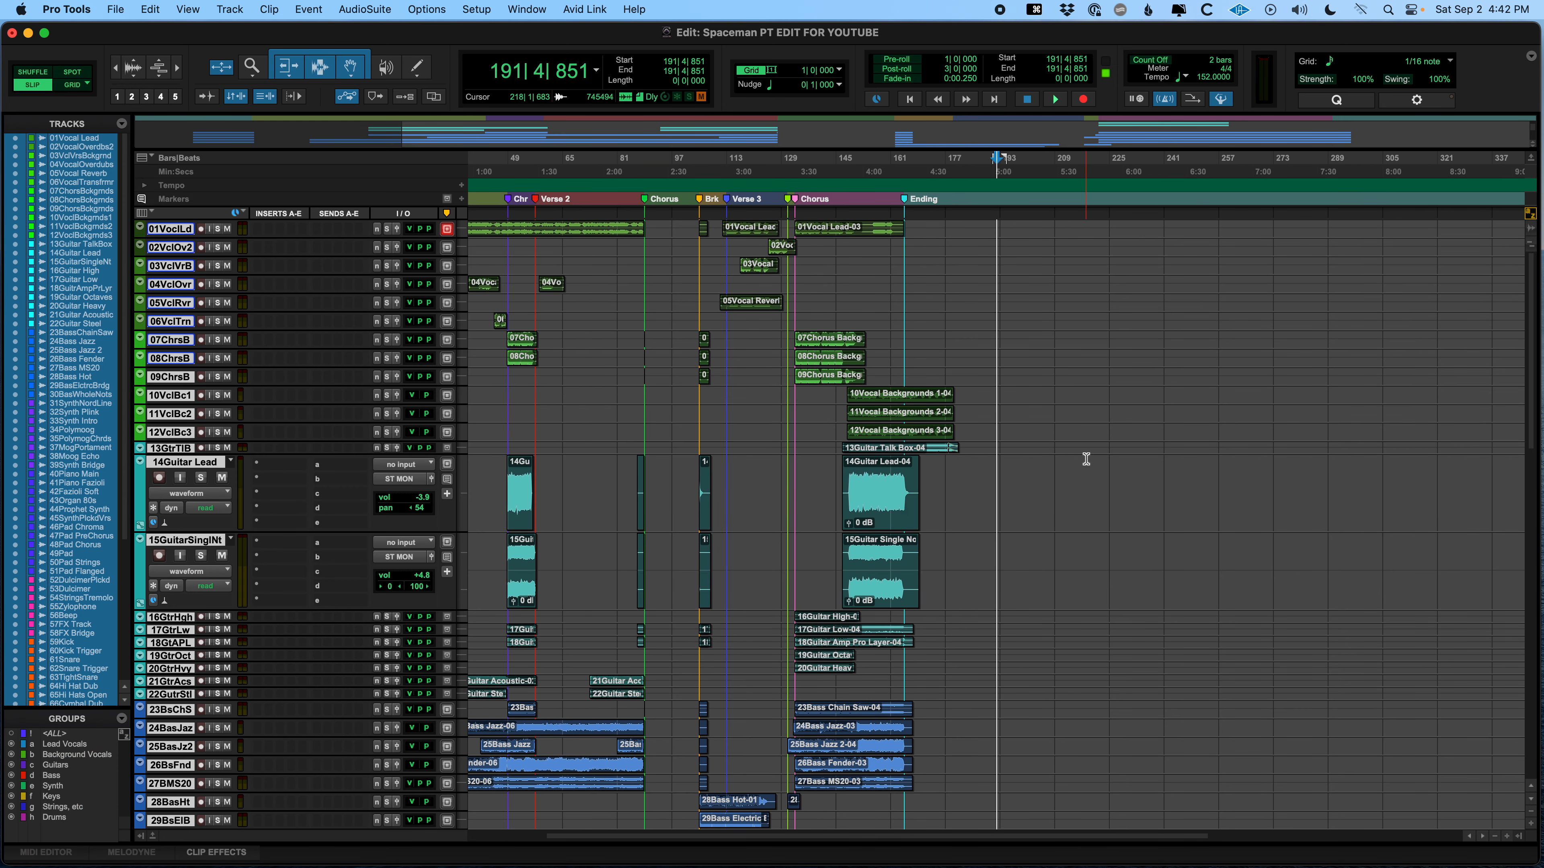
- Paste the cut Chorus across all tracks at 191|4|851, undoing and redoing the edit along the way
key(v)
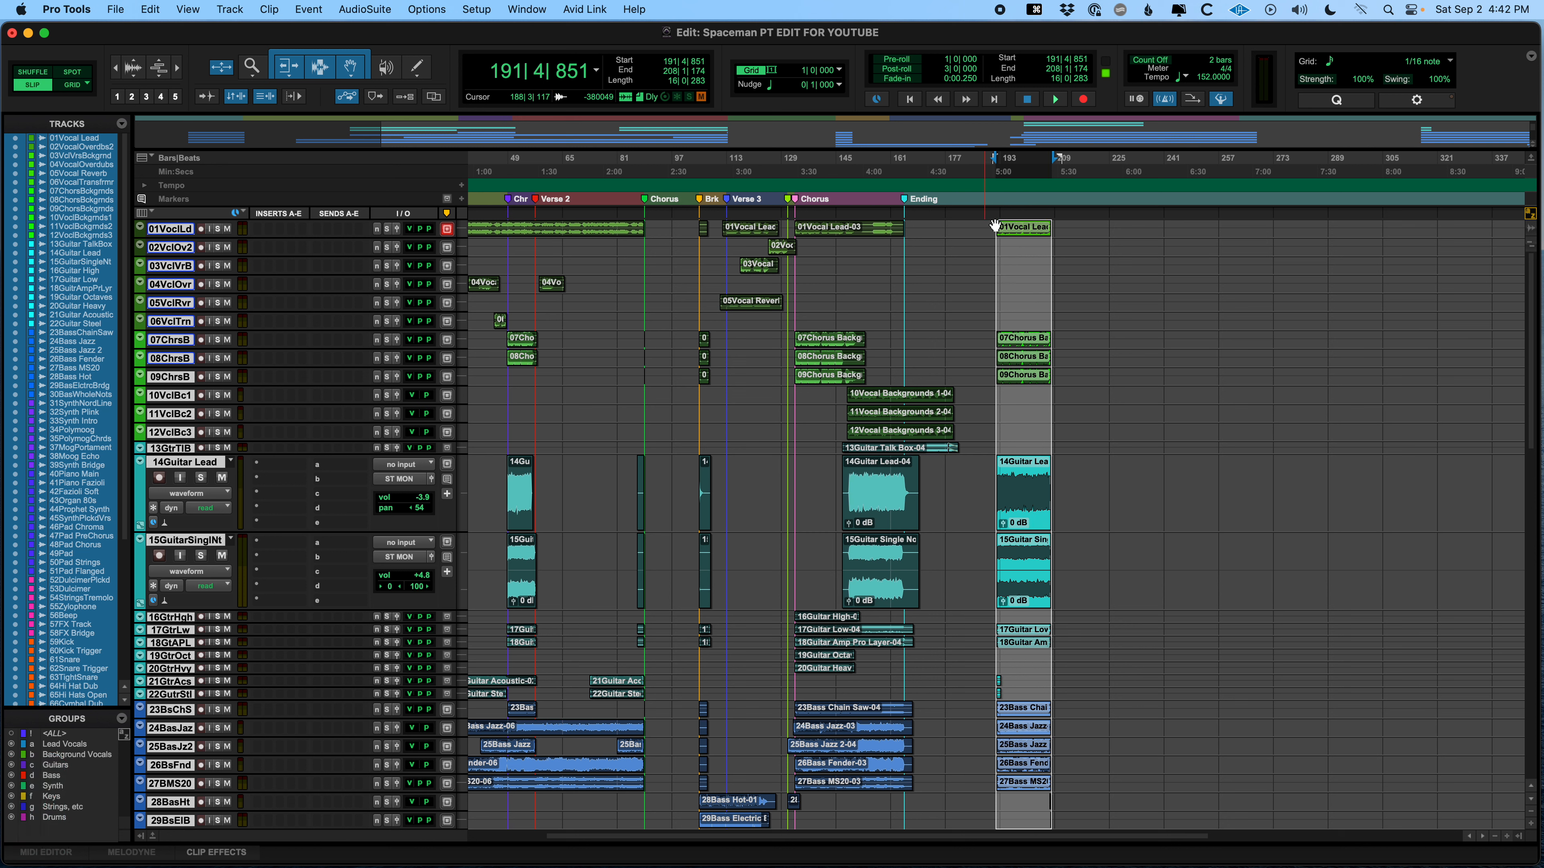
key(super+z)
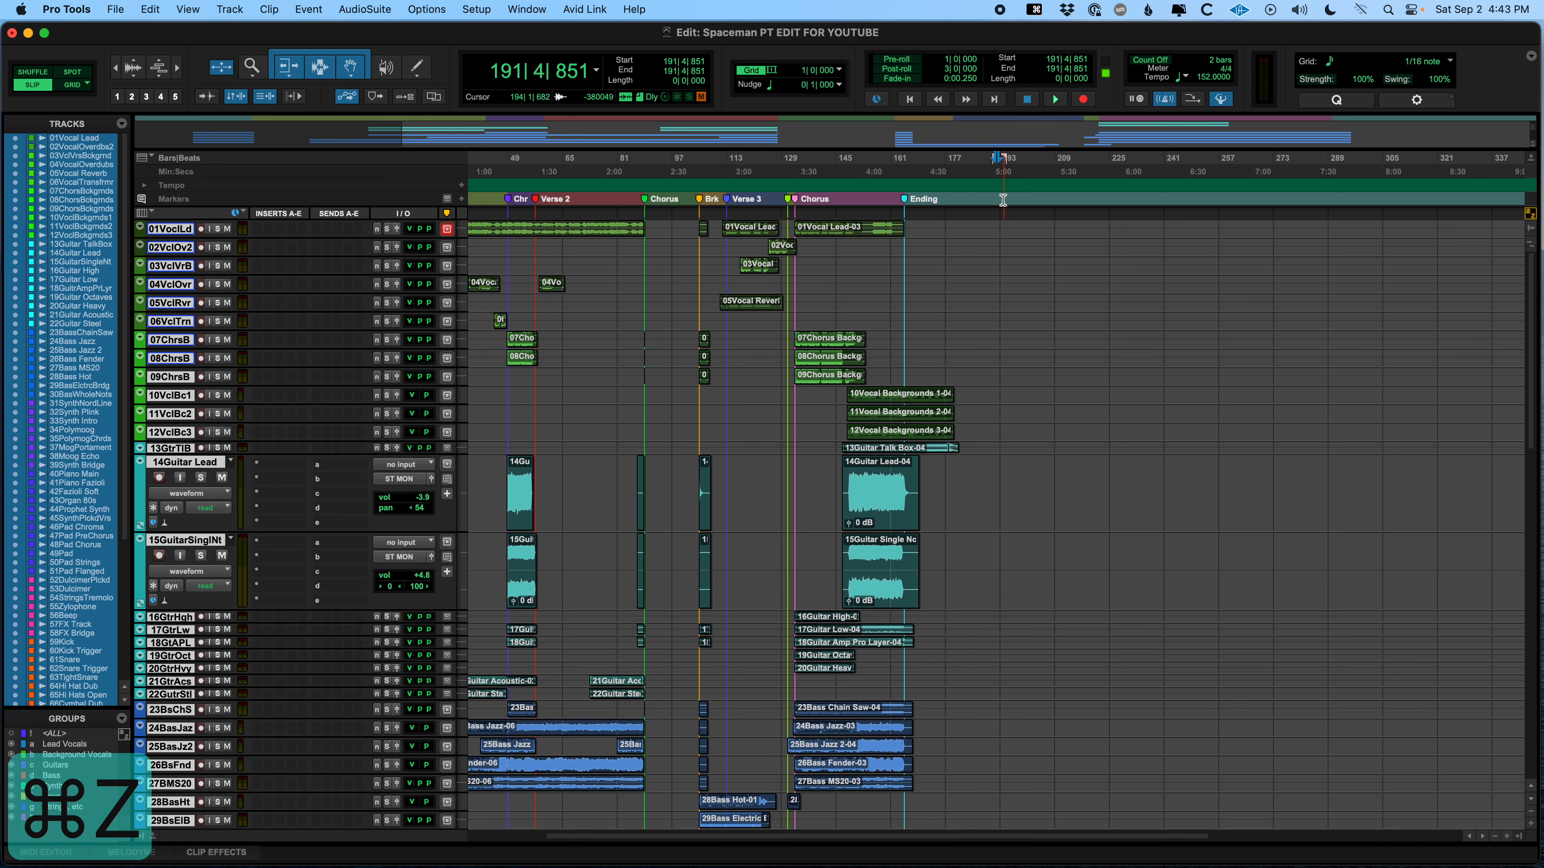
key(v)
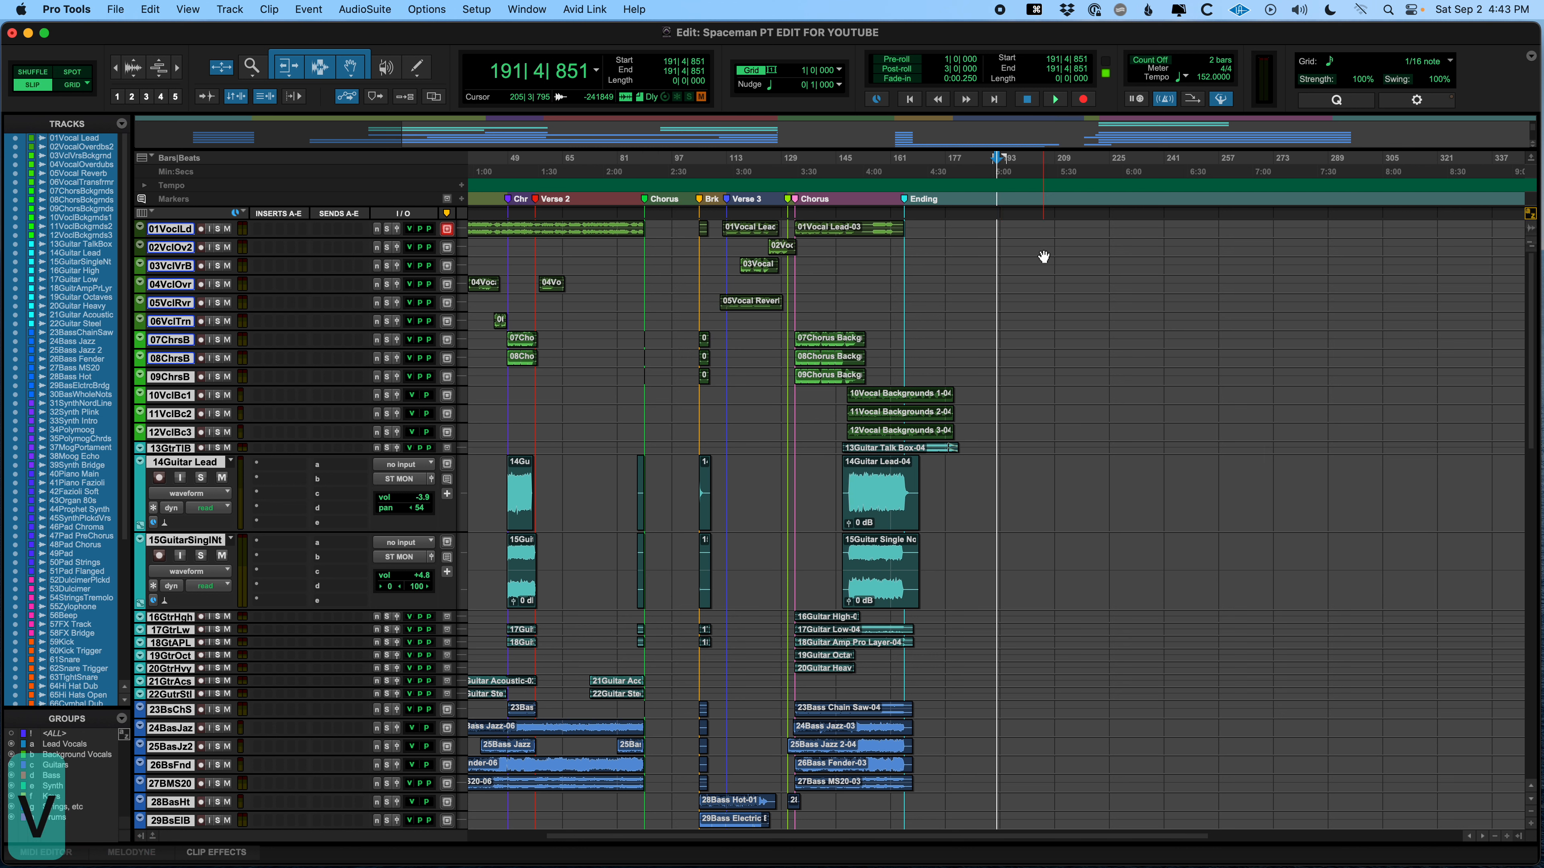
key(super+z)
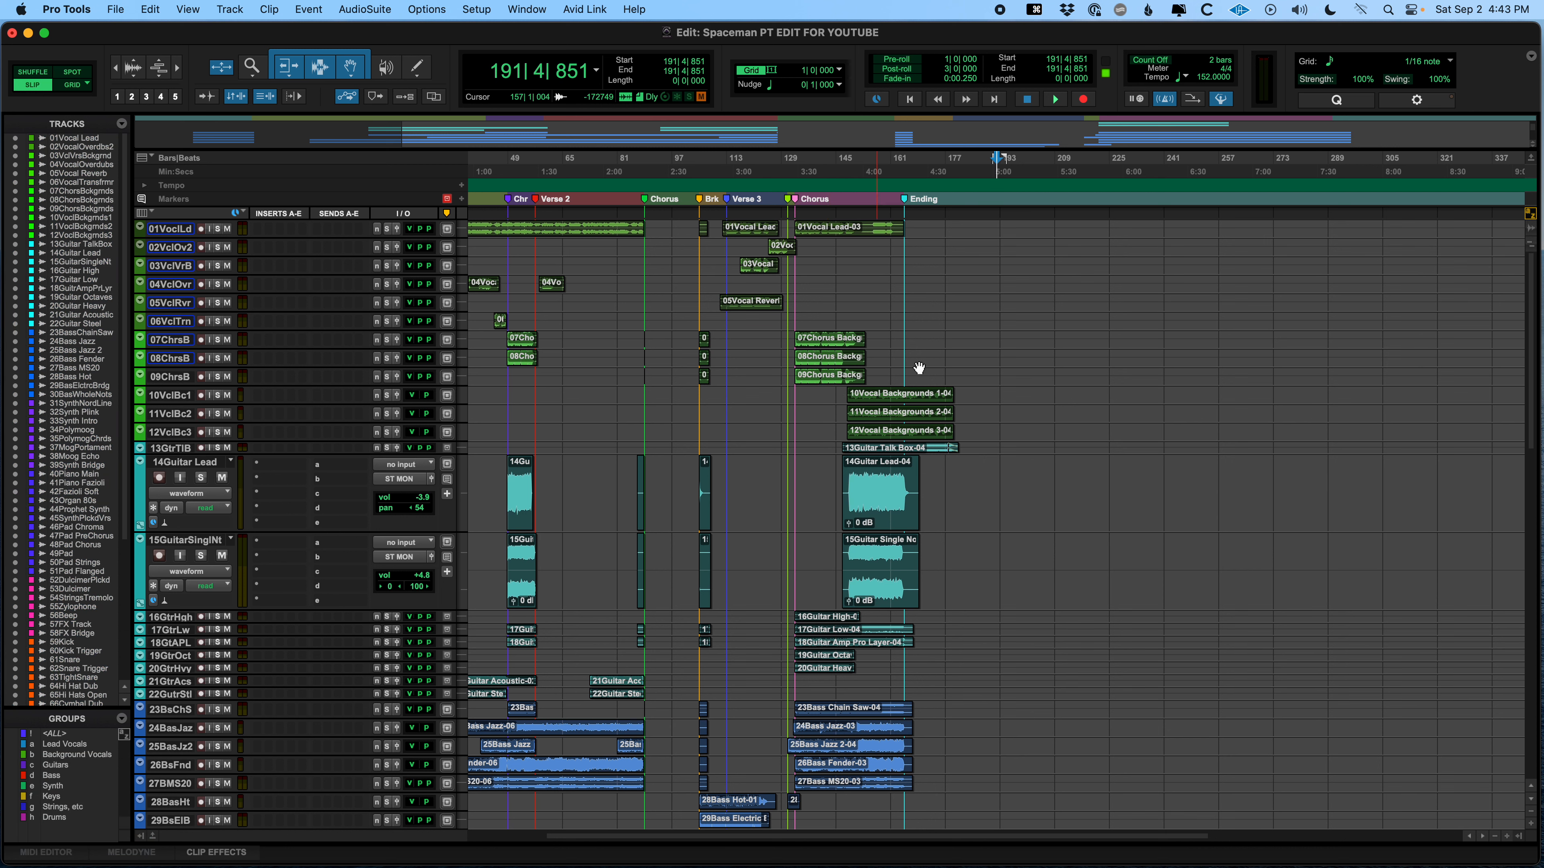
key(super+z)
key(shift+super+z)
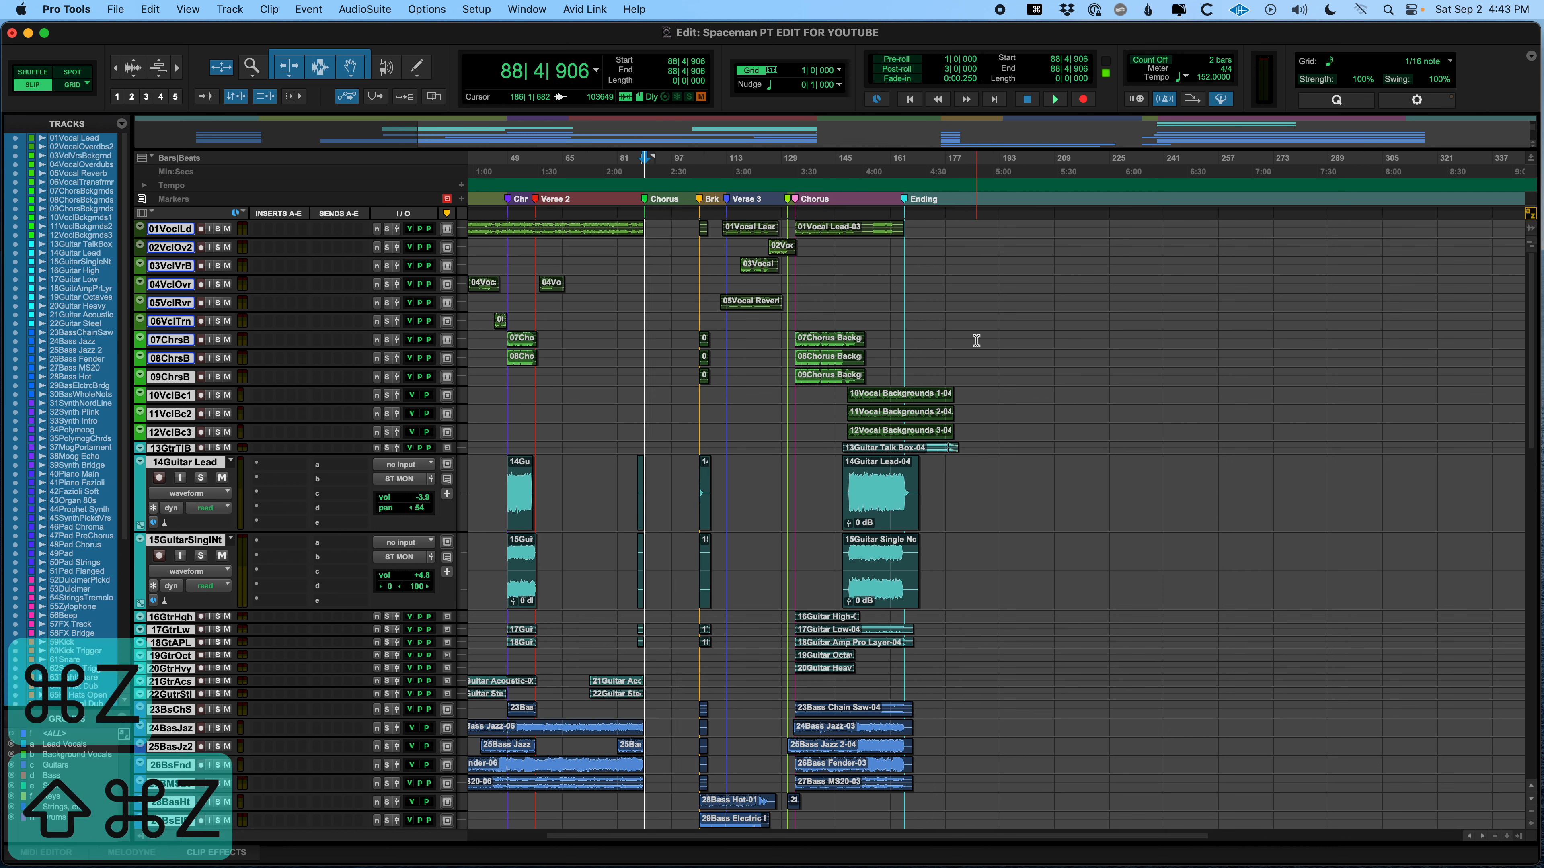
key(shift+super+z)
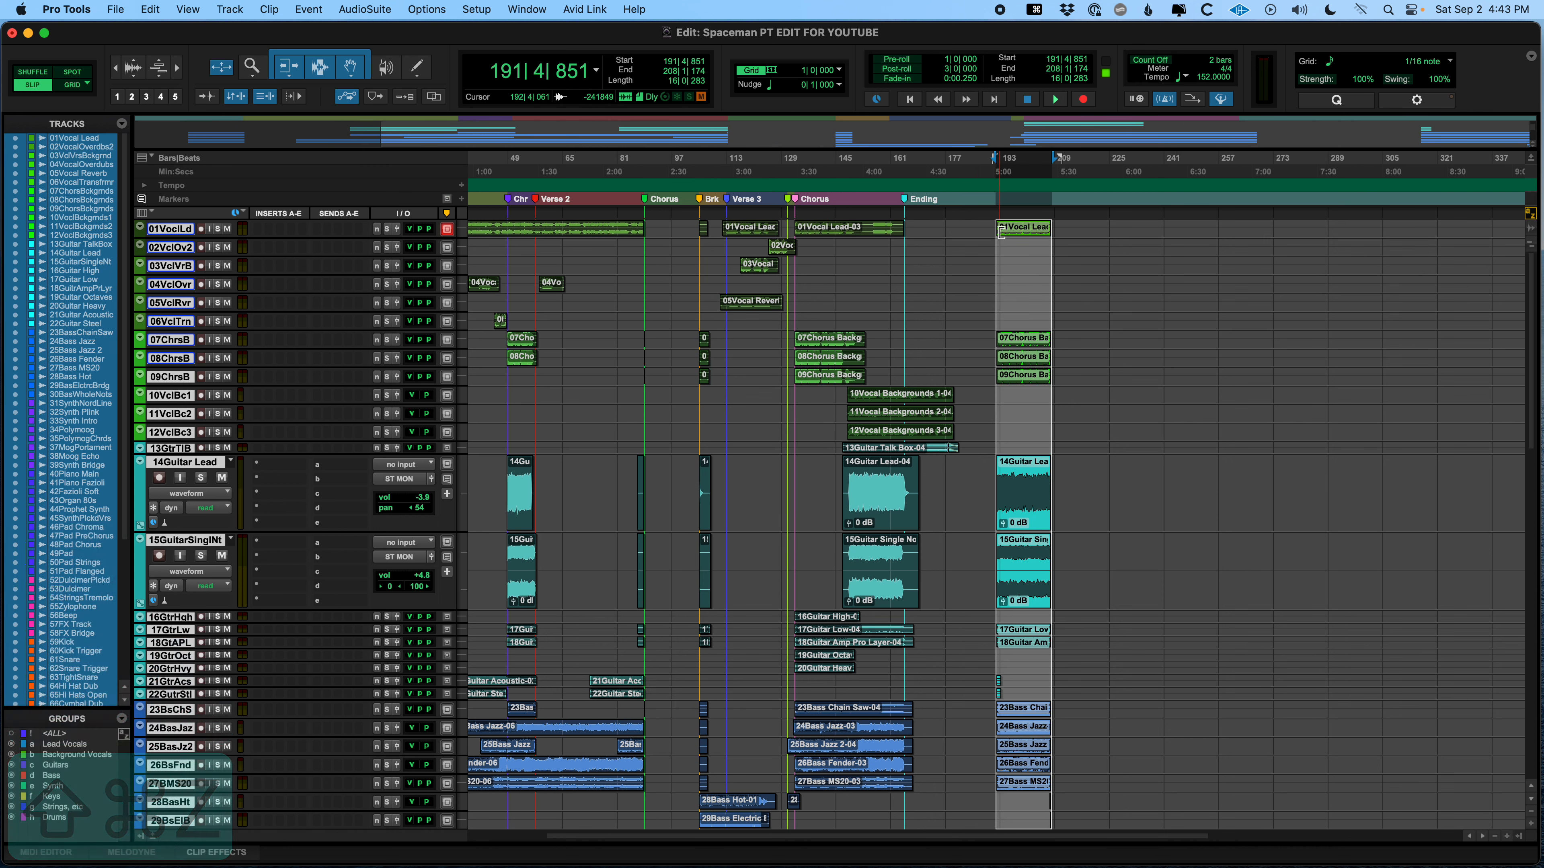
- Place the edit cursor across all tracks at the start of the 07Chorus Backgrounds-04 clip in the final Chorus, at 132|4|706
click(957, 236)
click(794, 338)
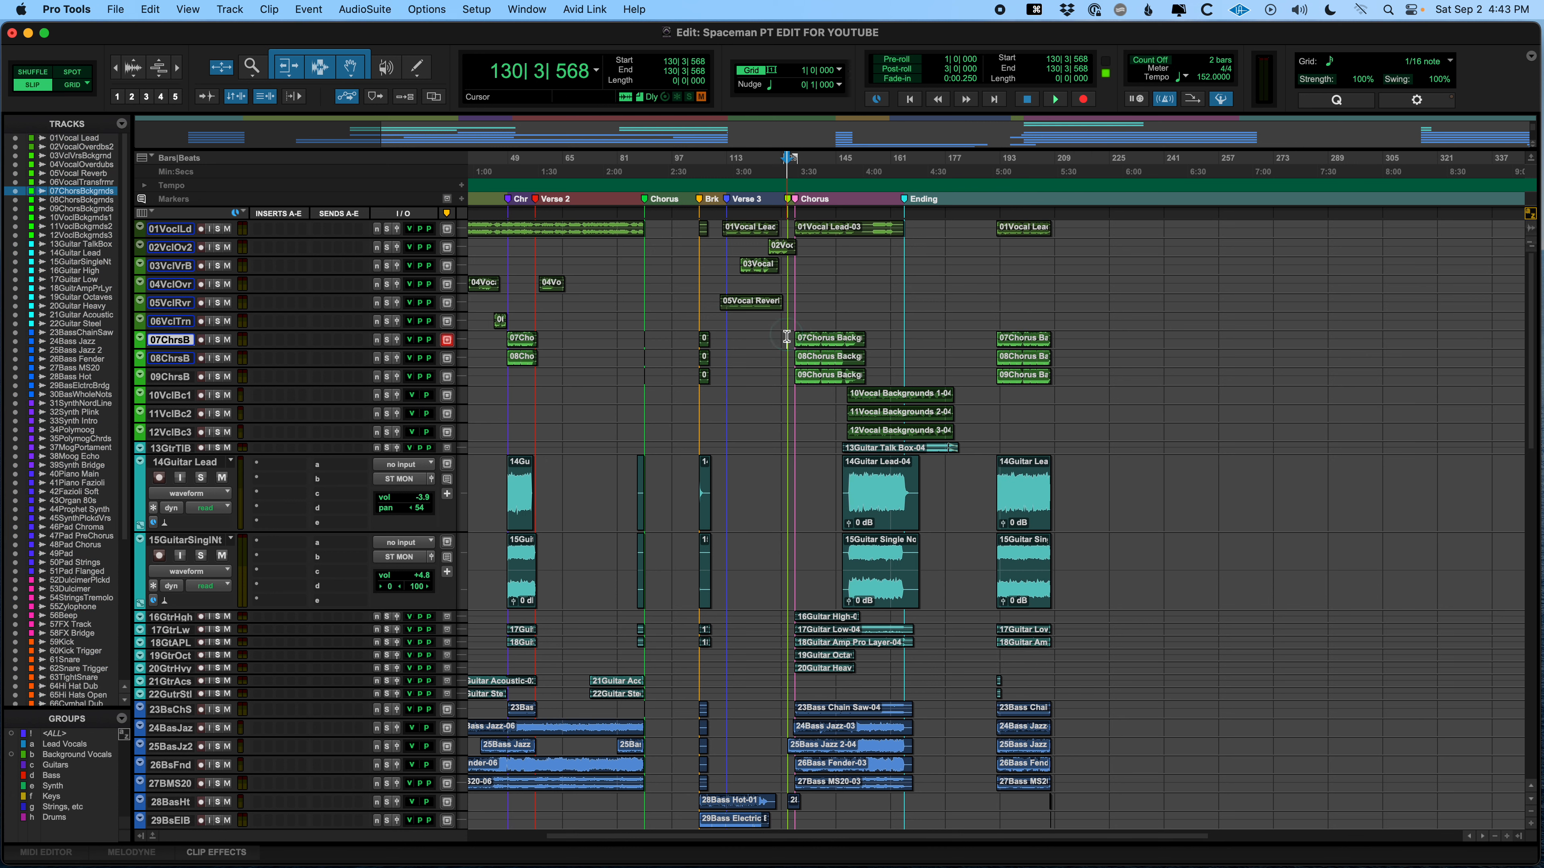
key(Tab)
key(t)
key(t)
key(t)
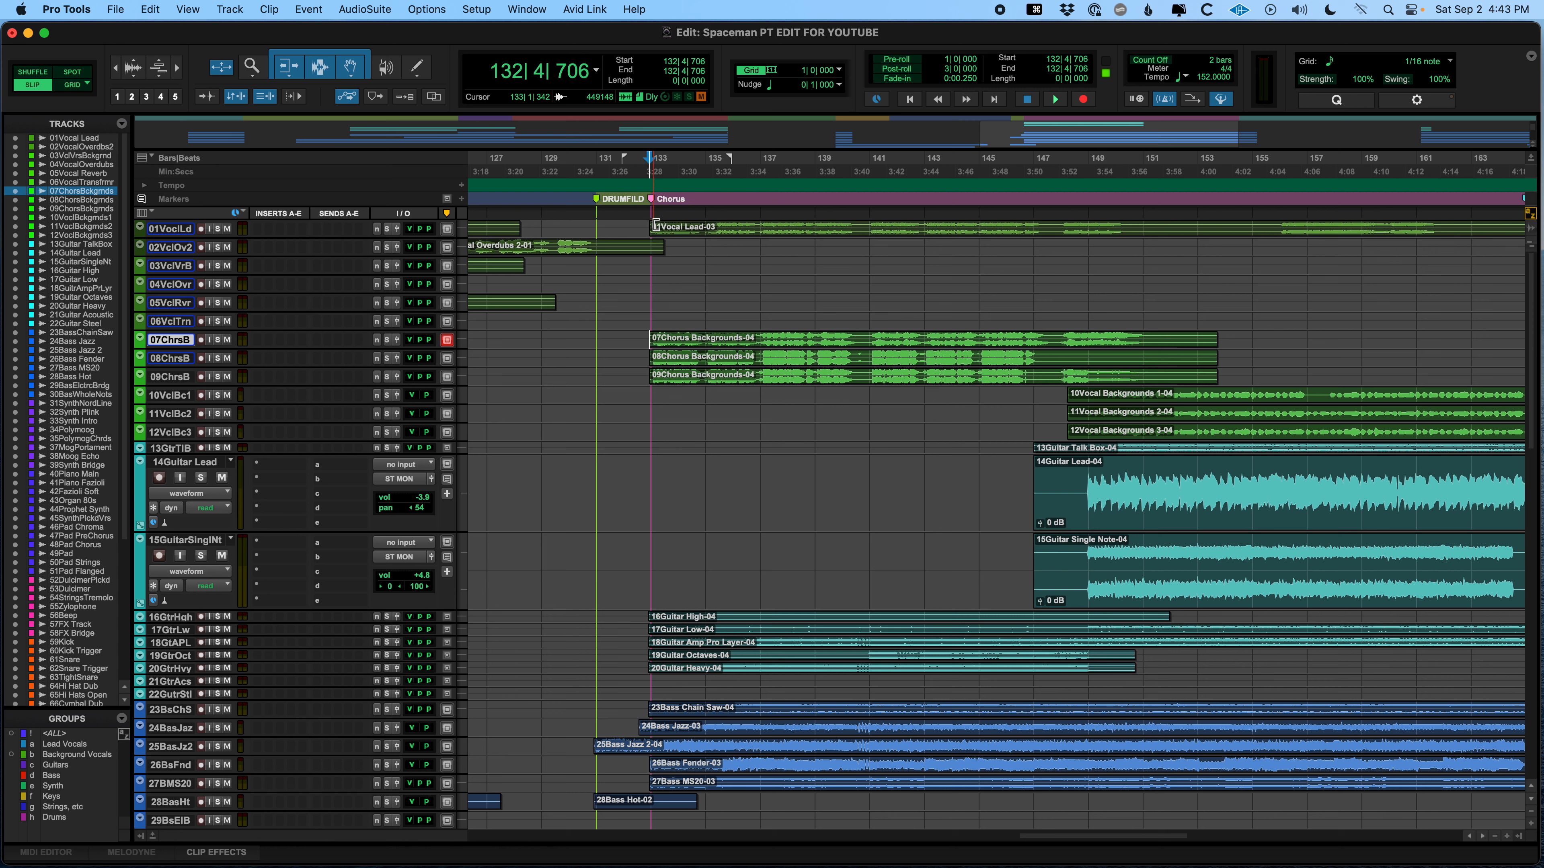
click(653, 210)
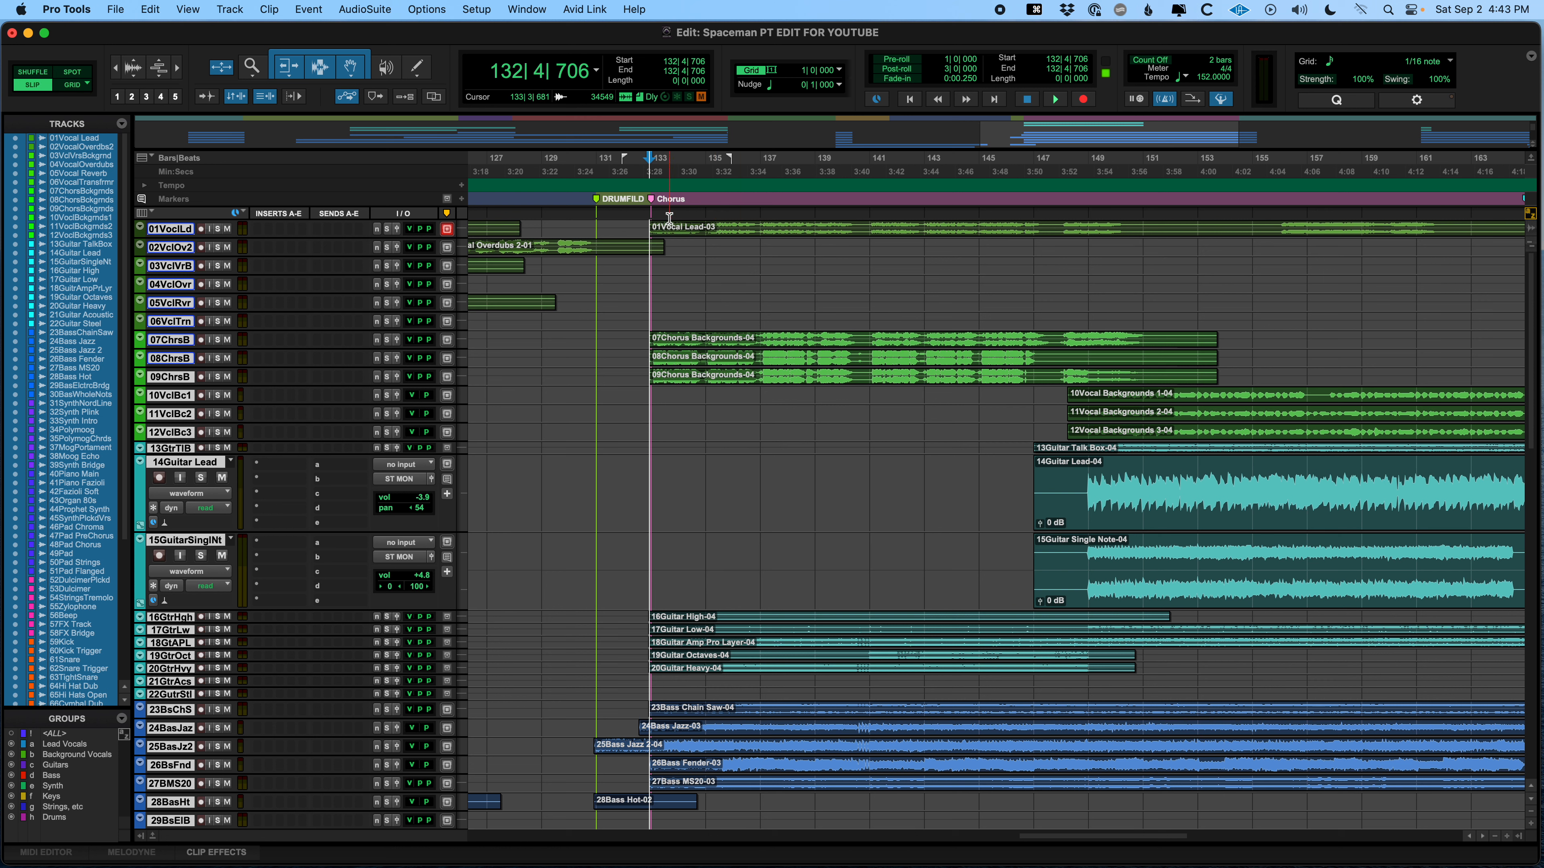
- Switch the edit mode to Grid and undo the paste and cut of the Chorus preceding the Break
click(73, 84)
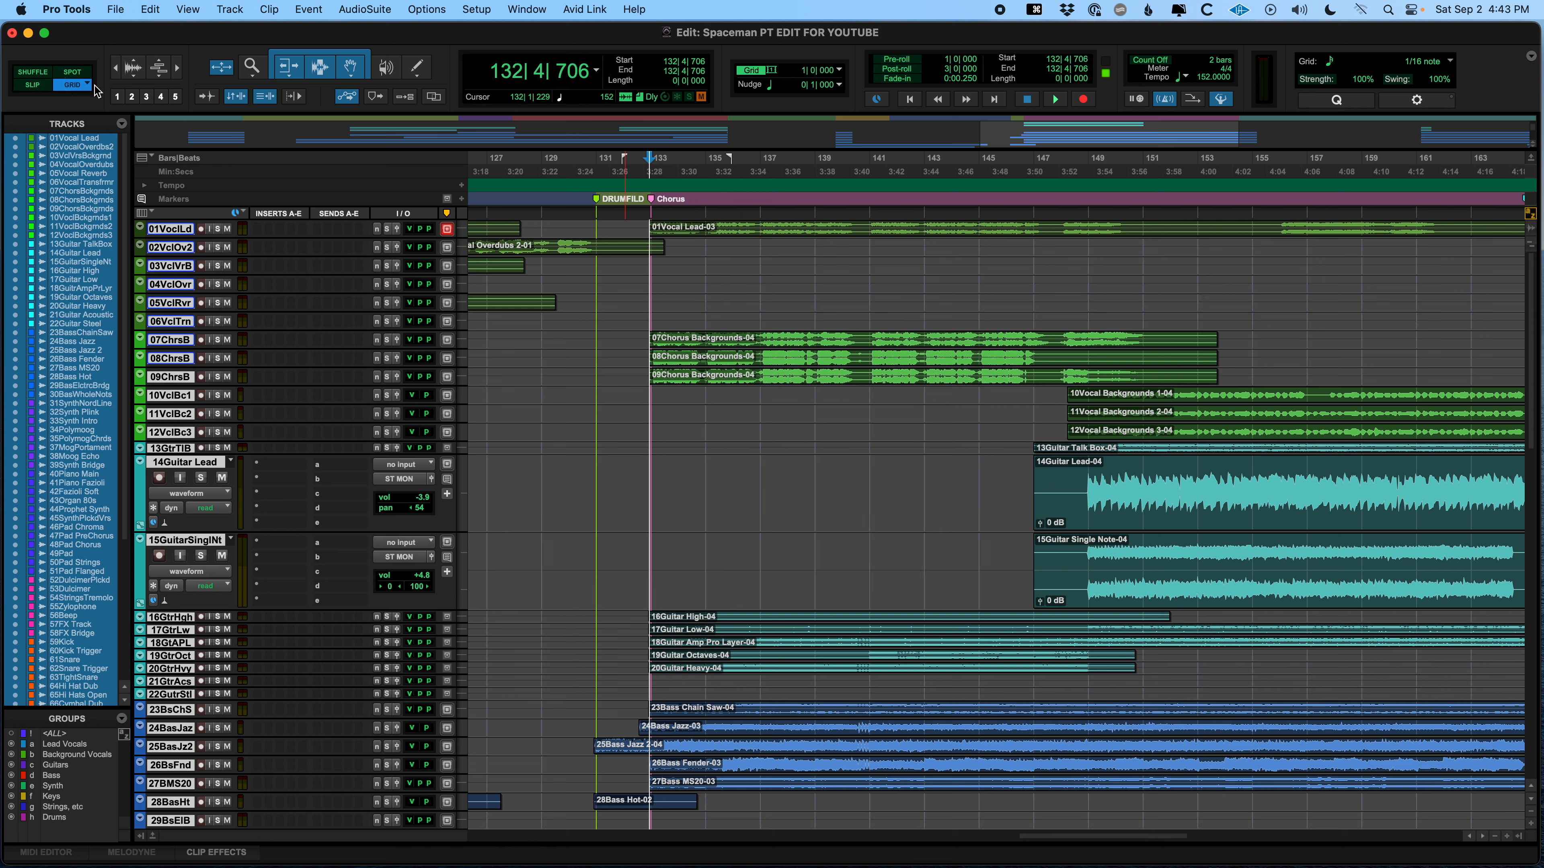
click(637, 228)
key(Tab)
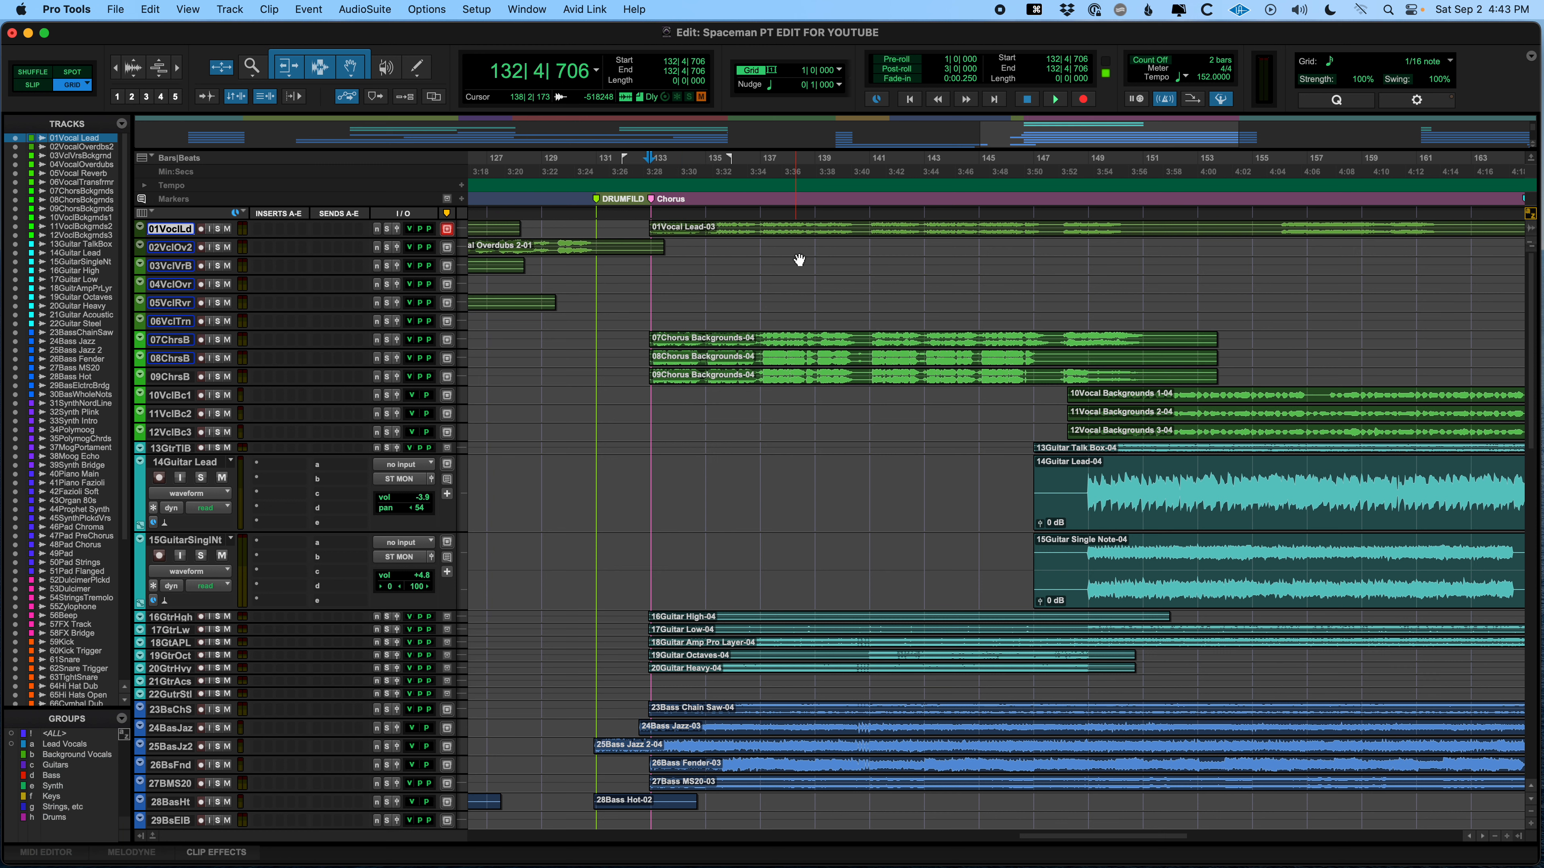
key(super+z)
key(super+z)
- Place the edit cursor on the grid at the start of the Chorus preceding the Break, at 89|1|000
key(r)
key(r)
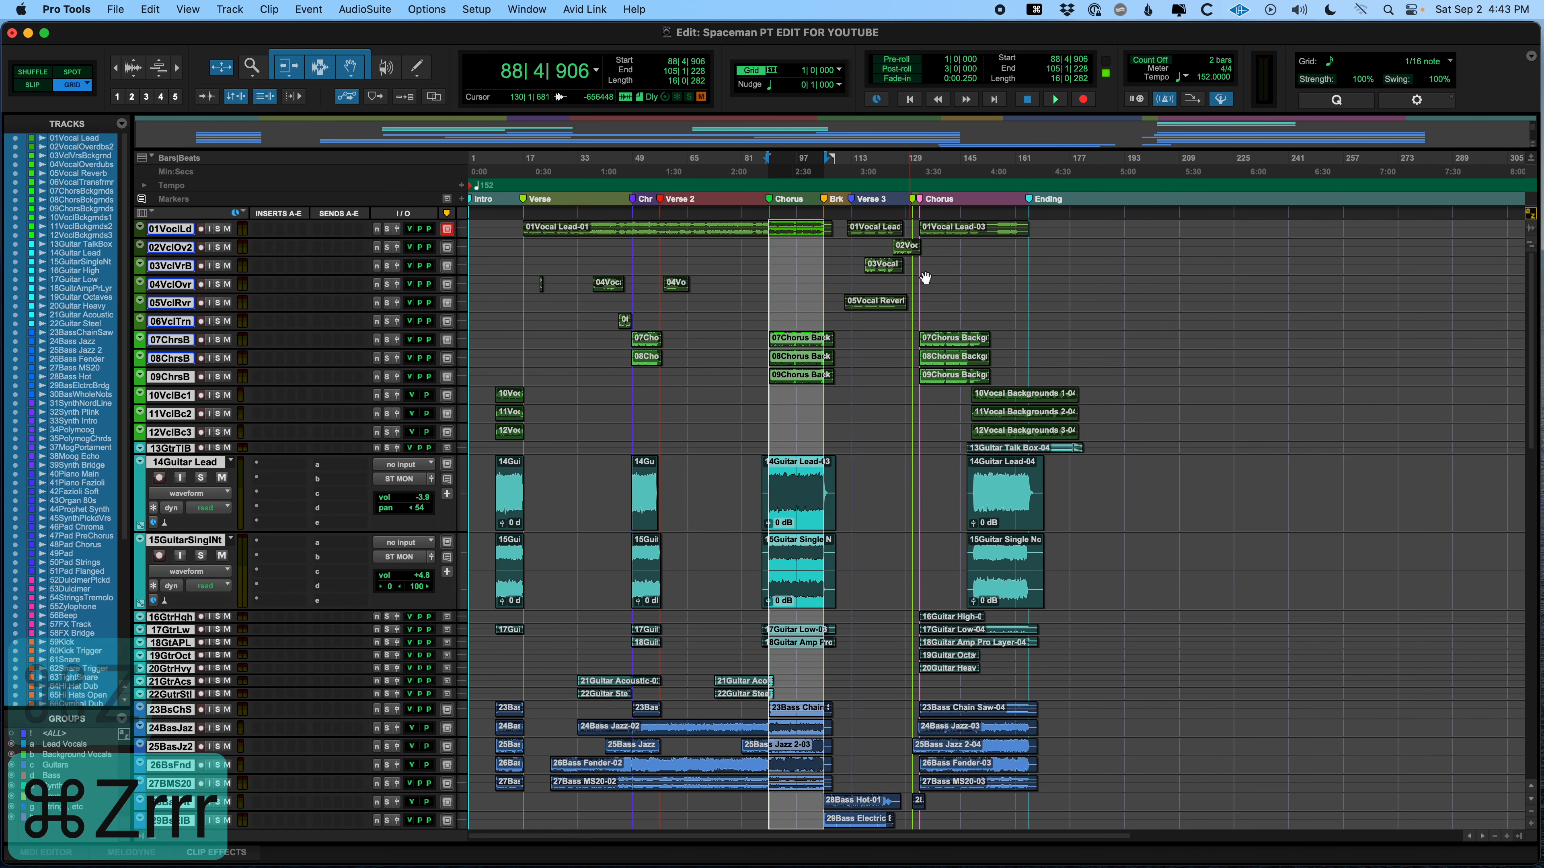
key(t)
key(t)
key(t)
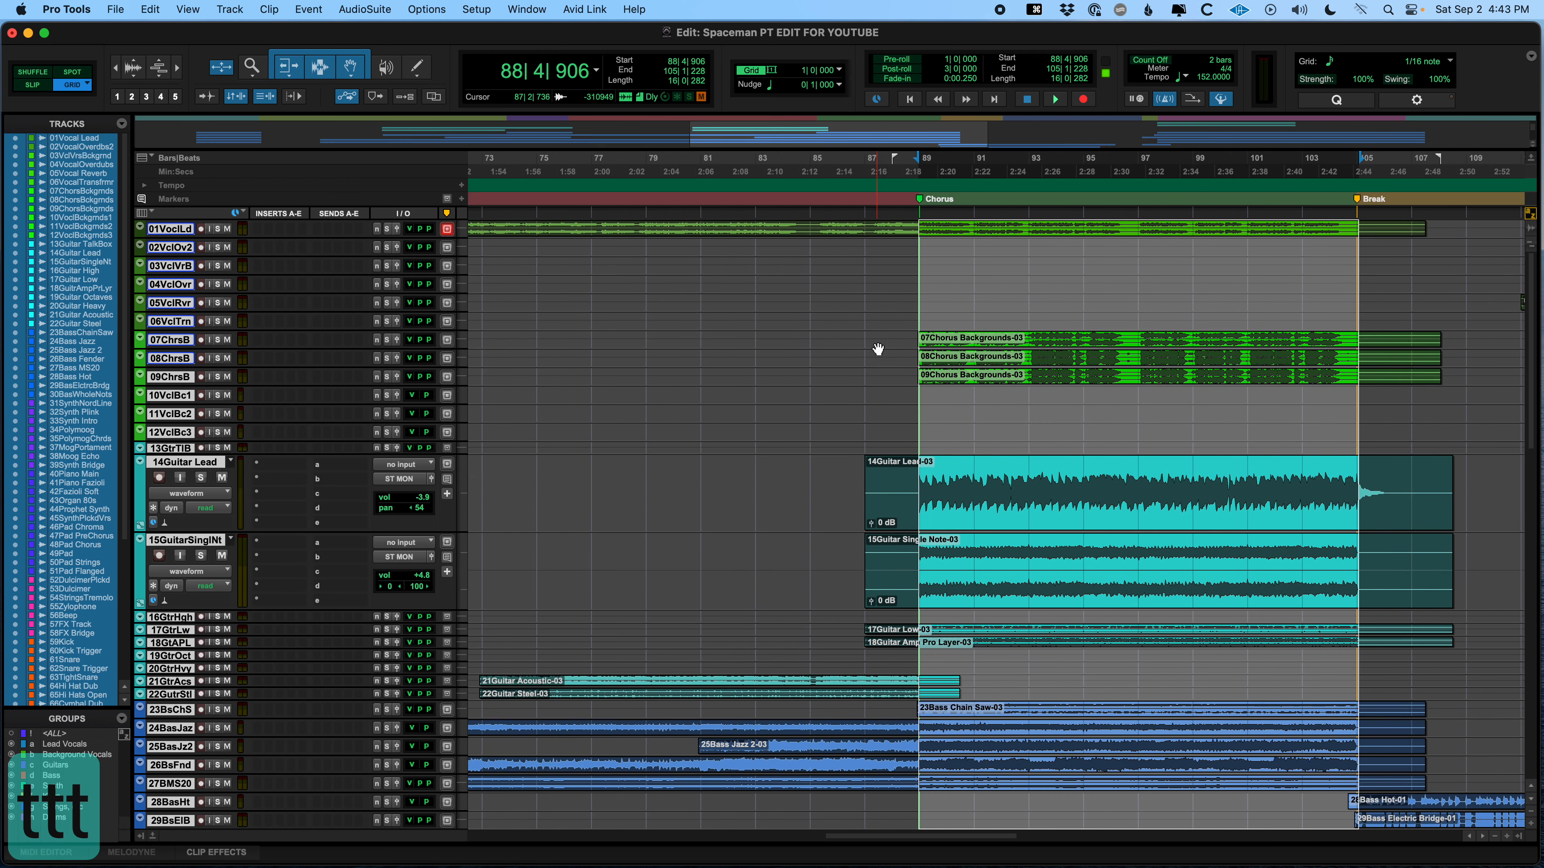
click(811, 262)
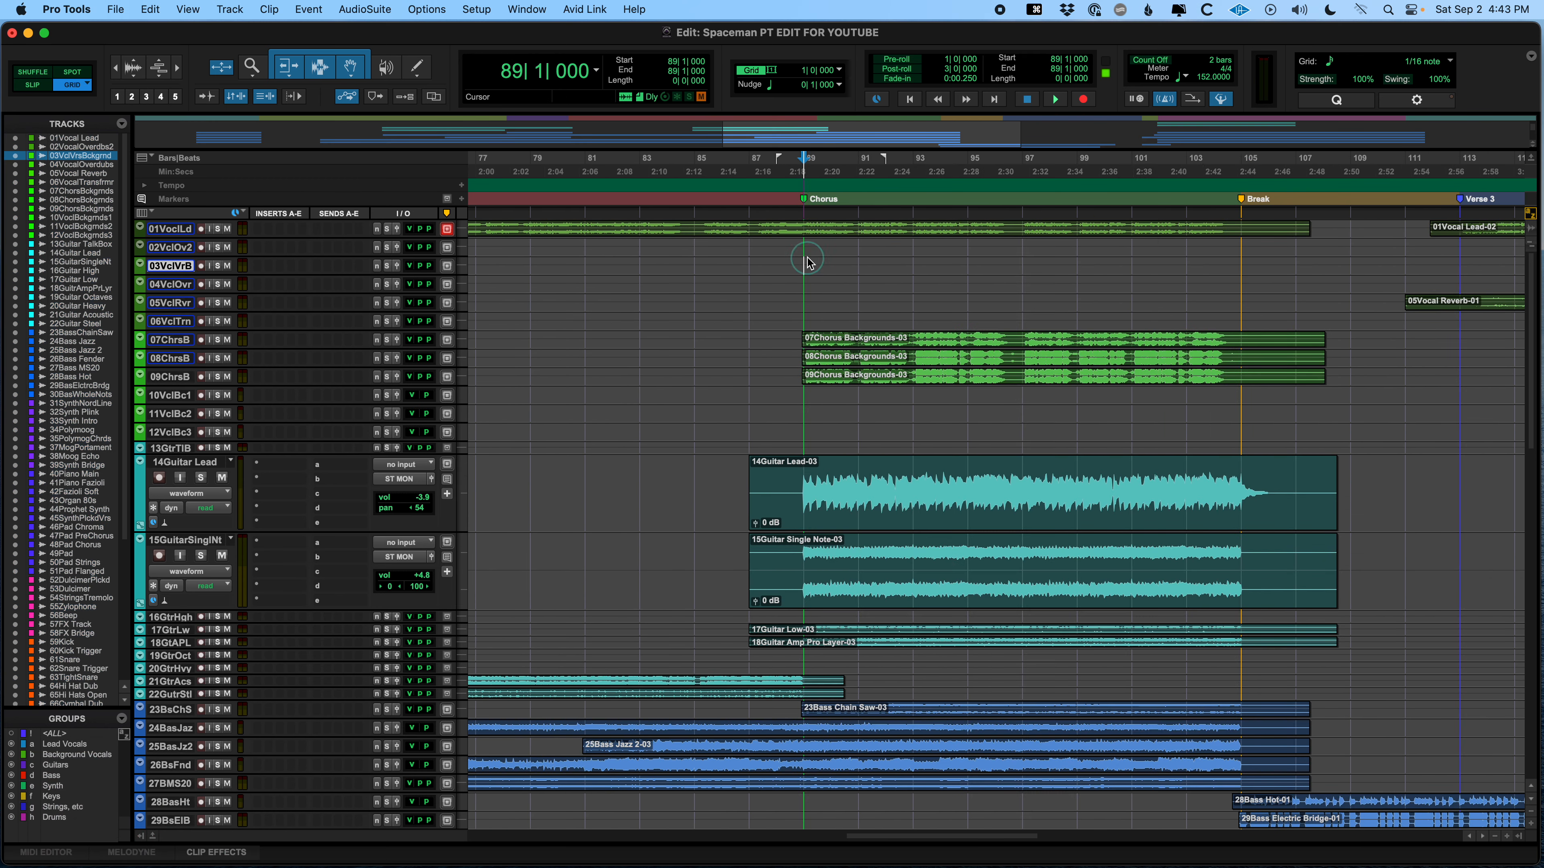
key(t)
key(t)
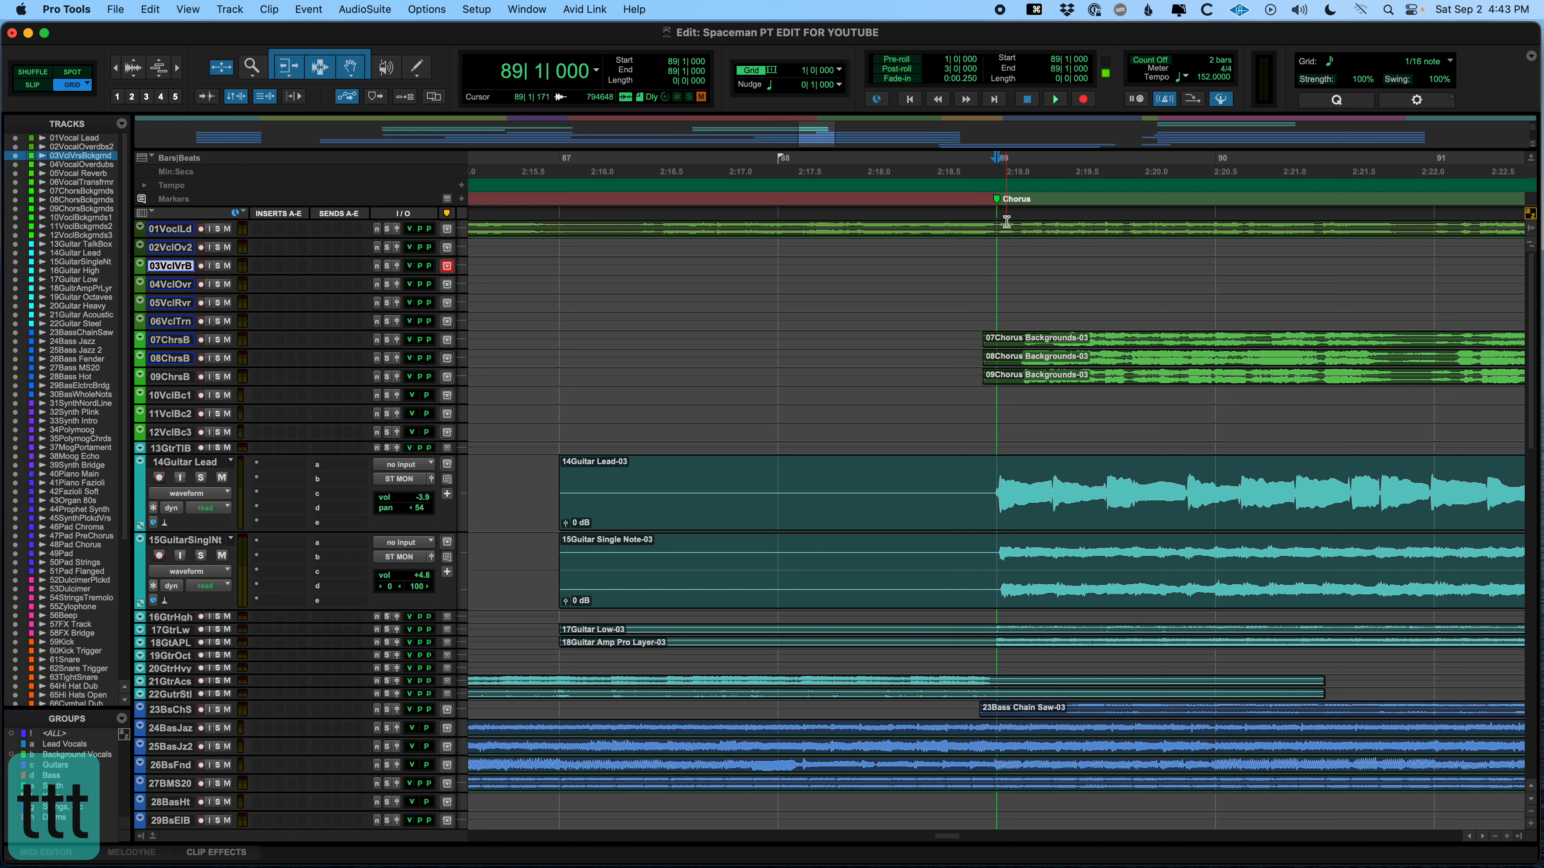
- Select the 16 bars of the Chorus preceding the Break across all tracks, from 89|1|000 to 105|1|000
key(r)
key(r)
key(r)
key(r)
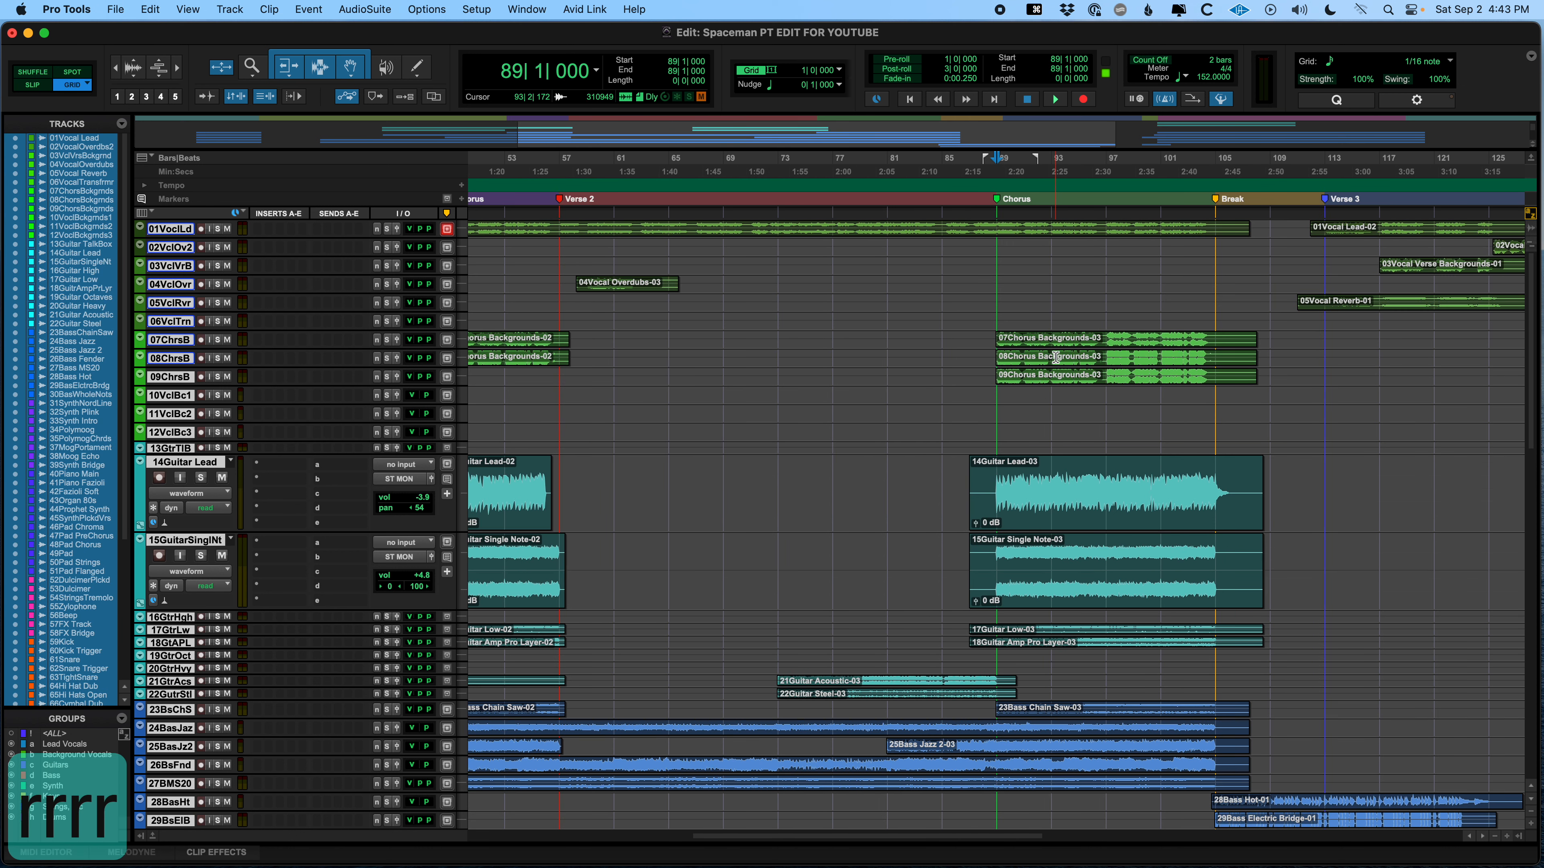
shift+click(1217, 243)
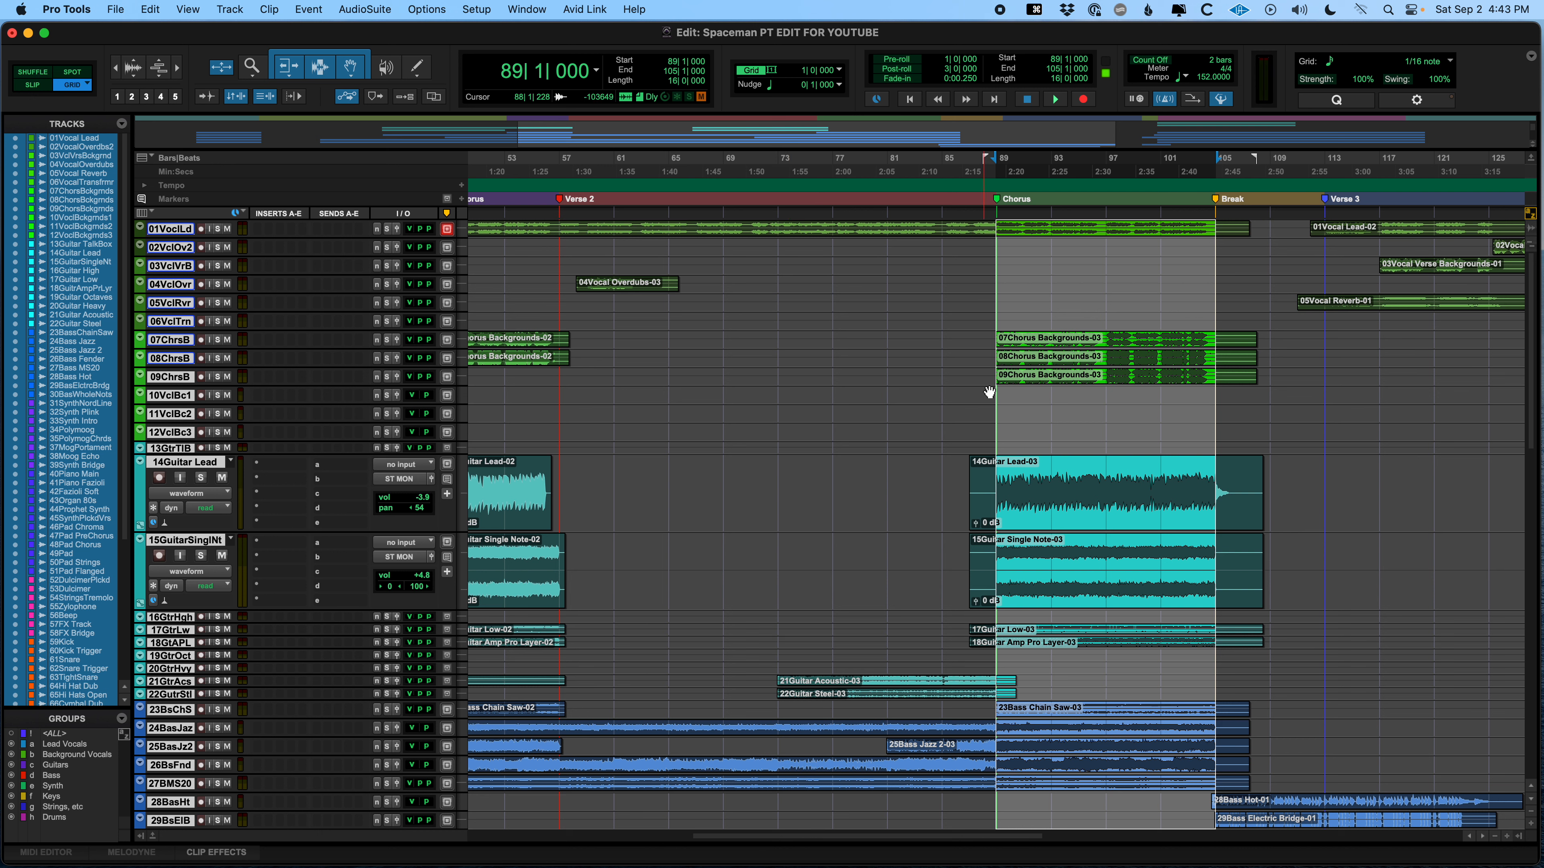
- Cut the selected Chorus and paste it across all tracks into the empty area after the song's ending, at 209|1|000
click(1013, 442)
scroll(1014, 443, right, 10)
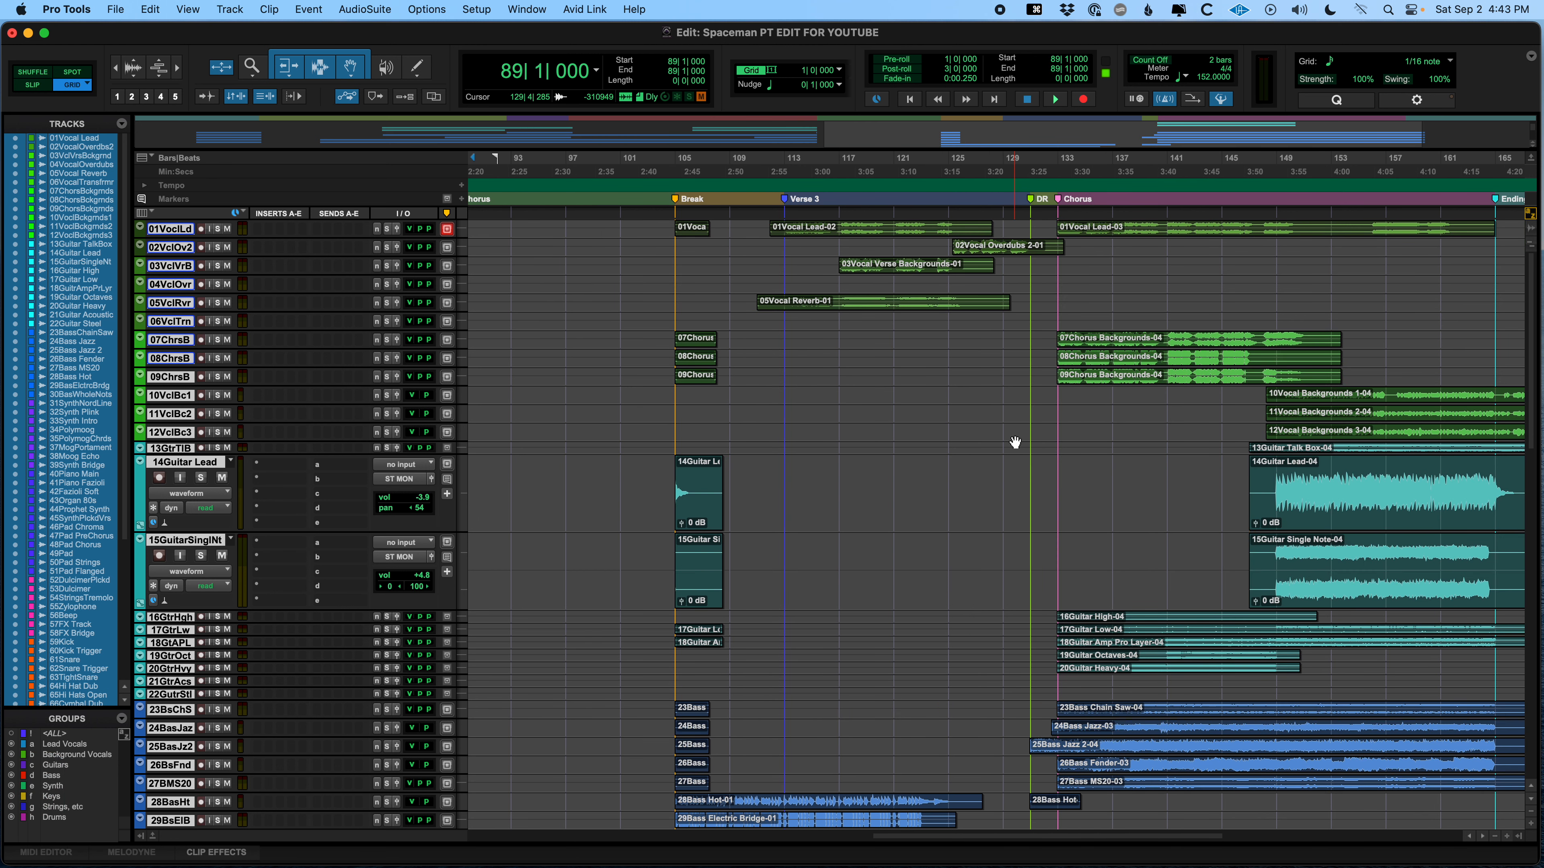
key(r)
key(r)
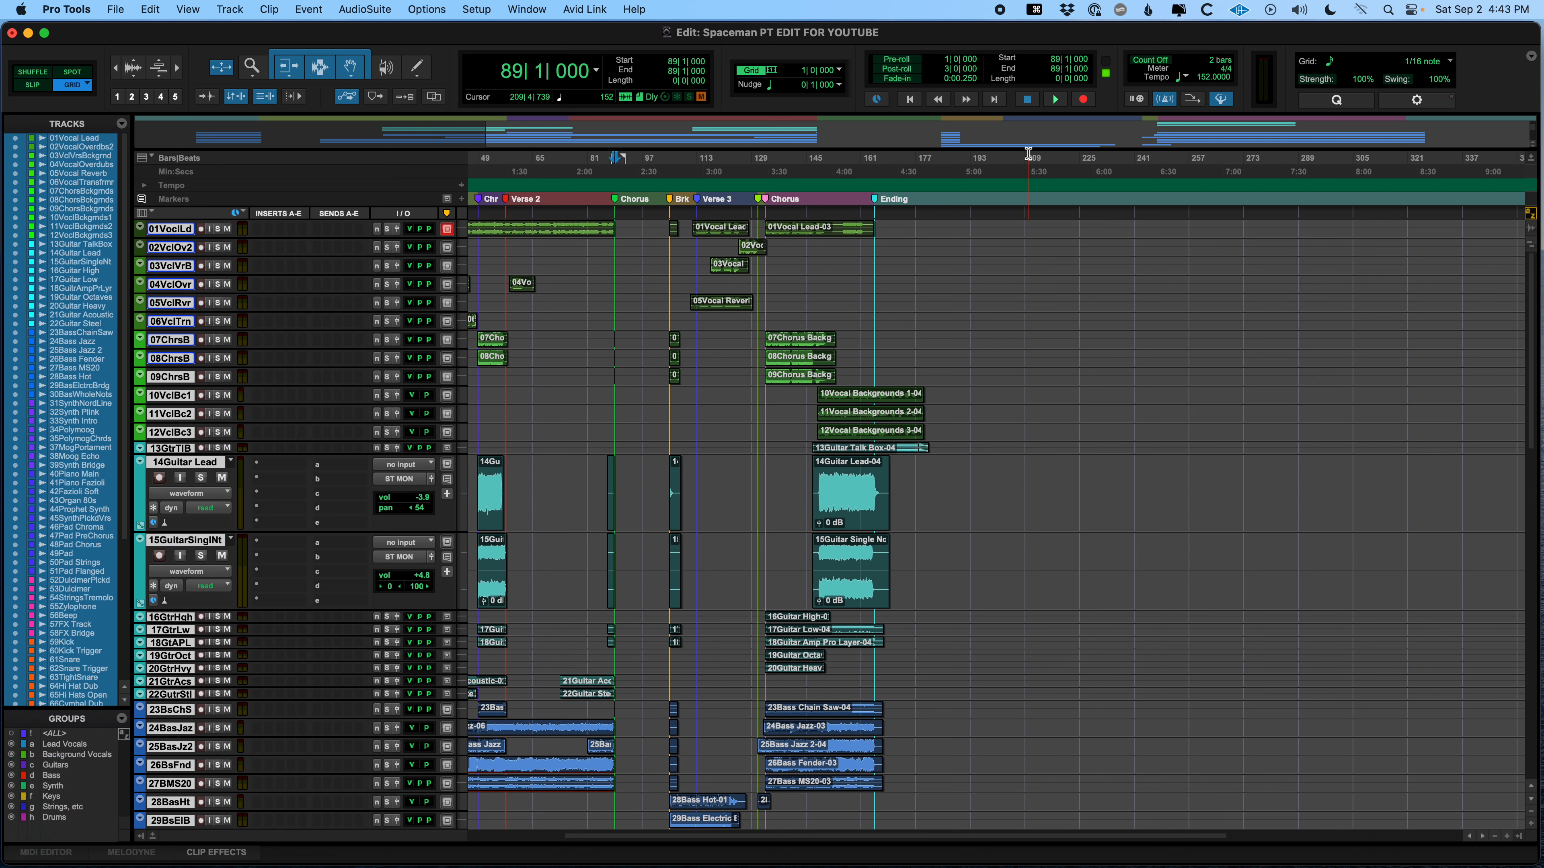
click(1025, 214)
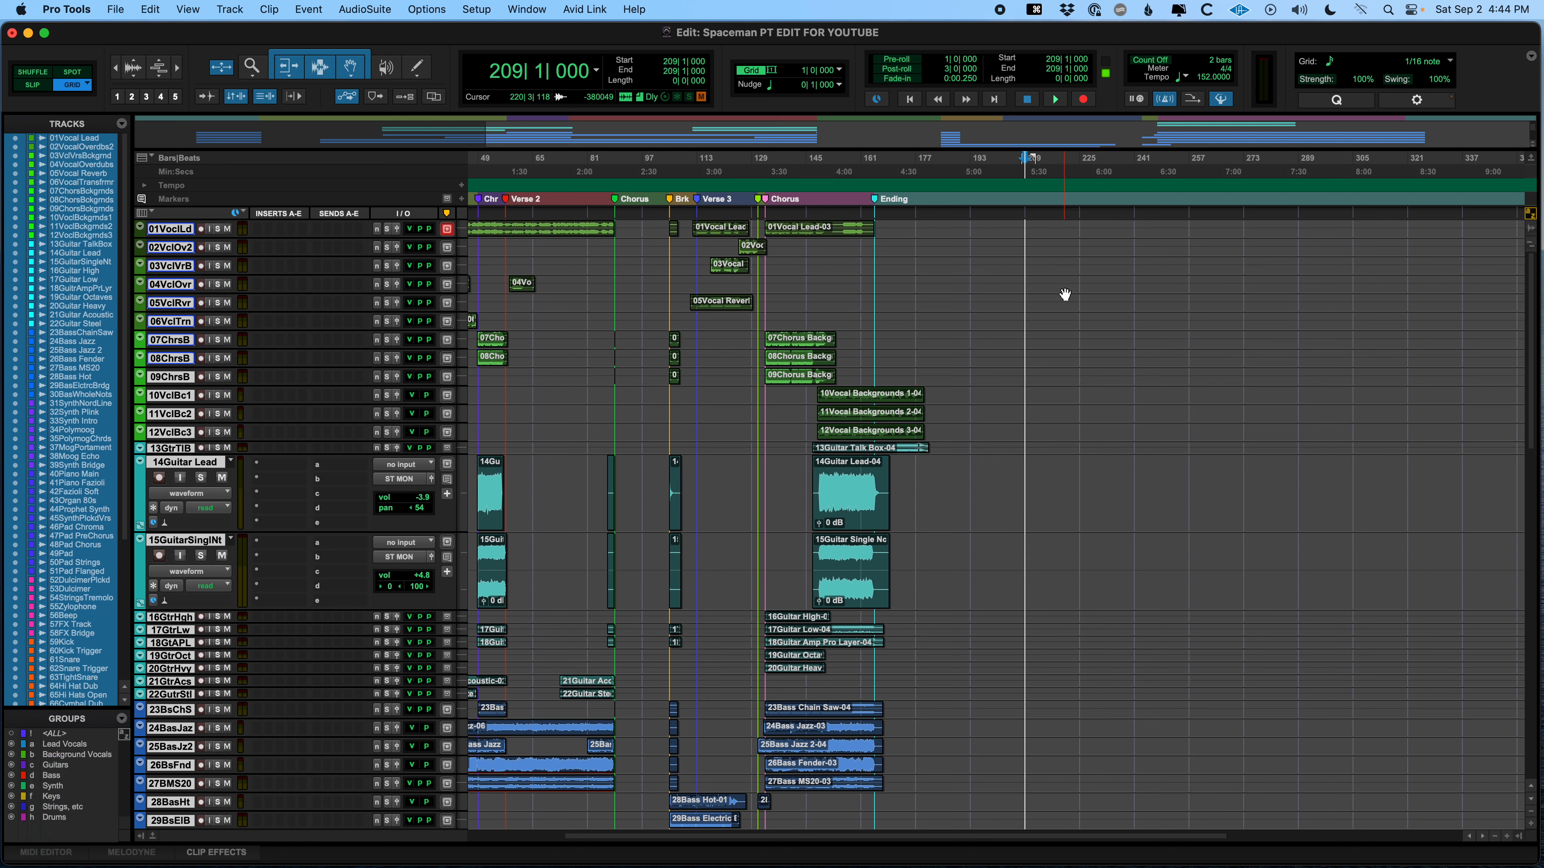
key(v)
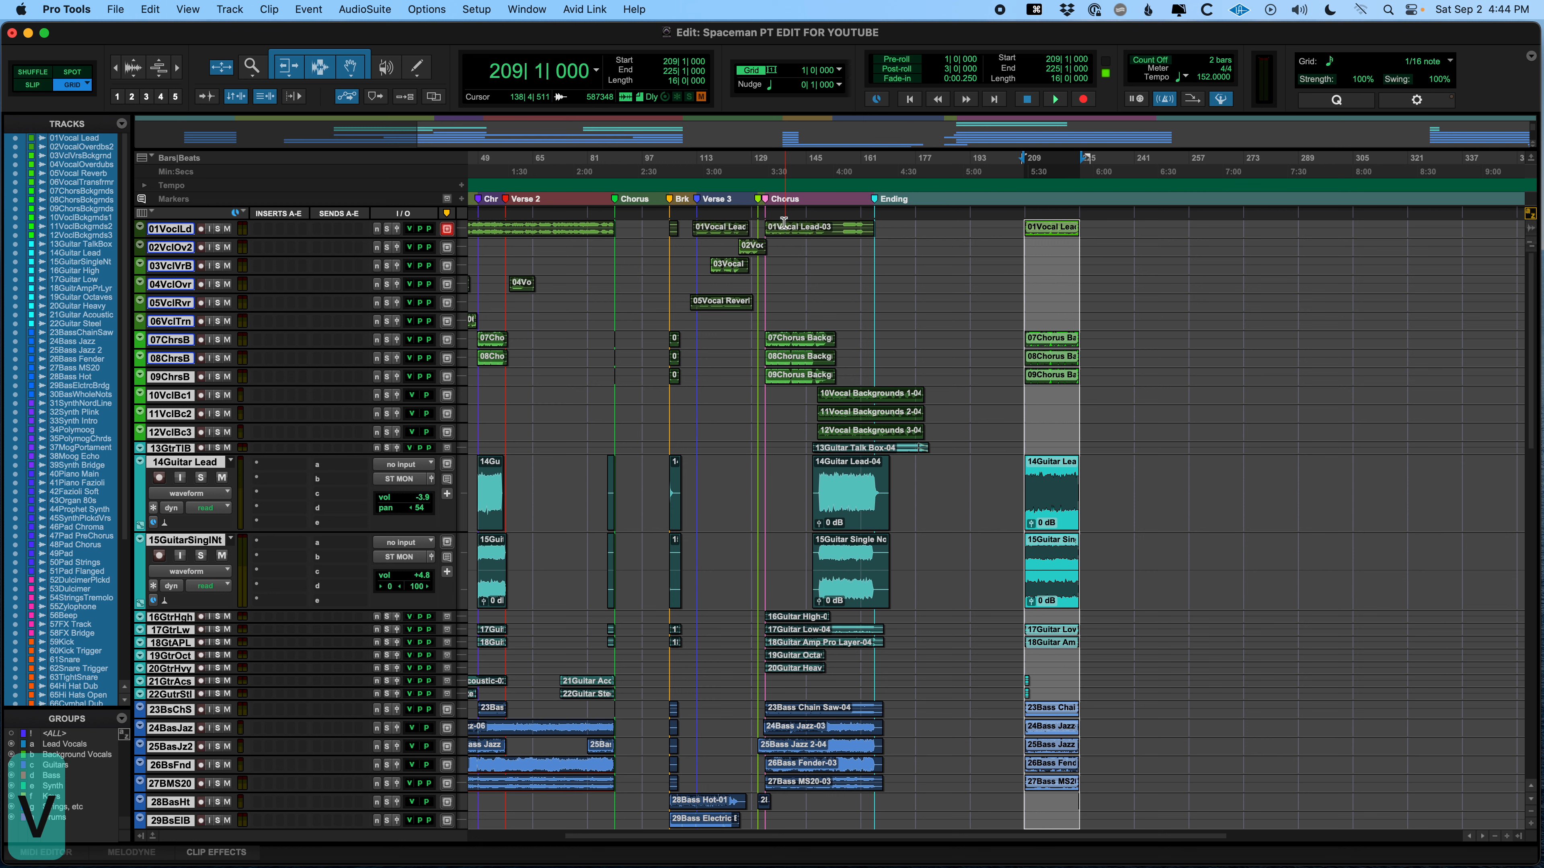
- Cut a 16-bar selection starting at the final Chorus marker, 133|1|000, from all tracks
click(768, 204)
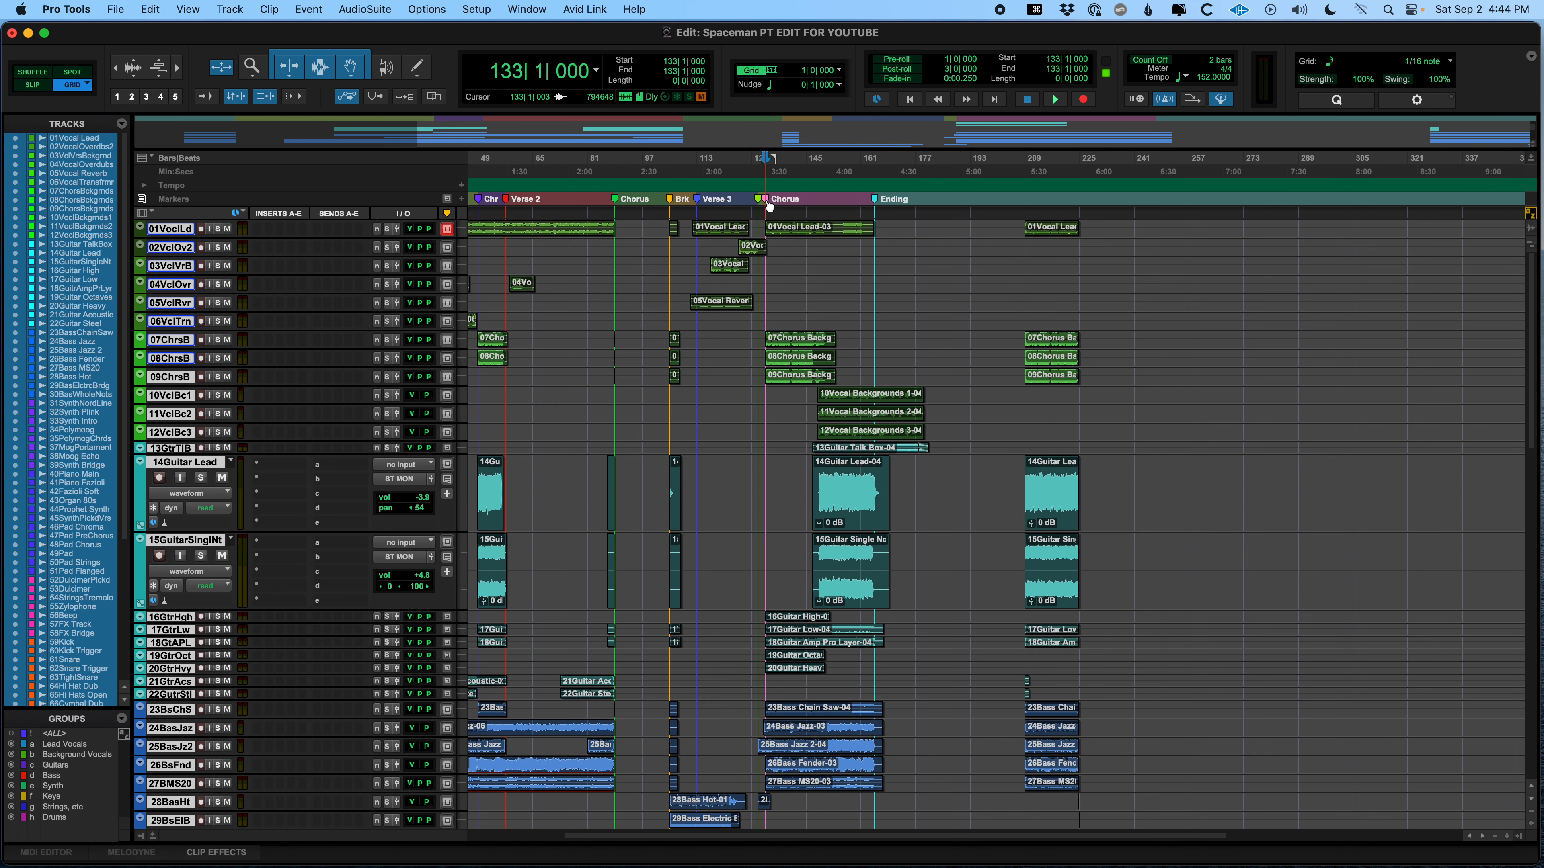
key(t)
key(t)
key(t)
key(t)
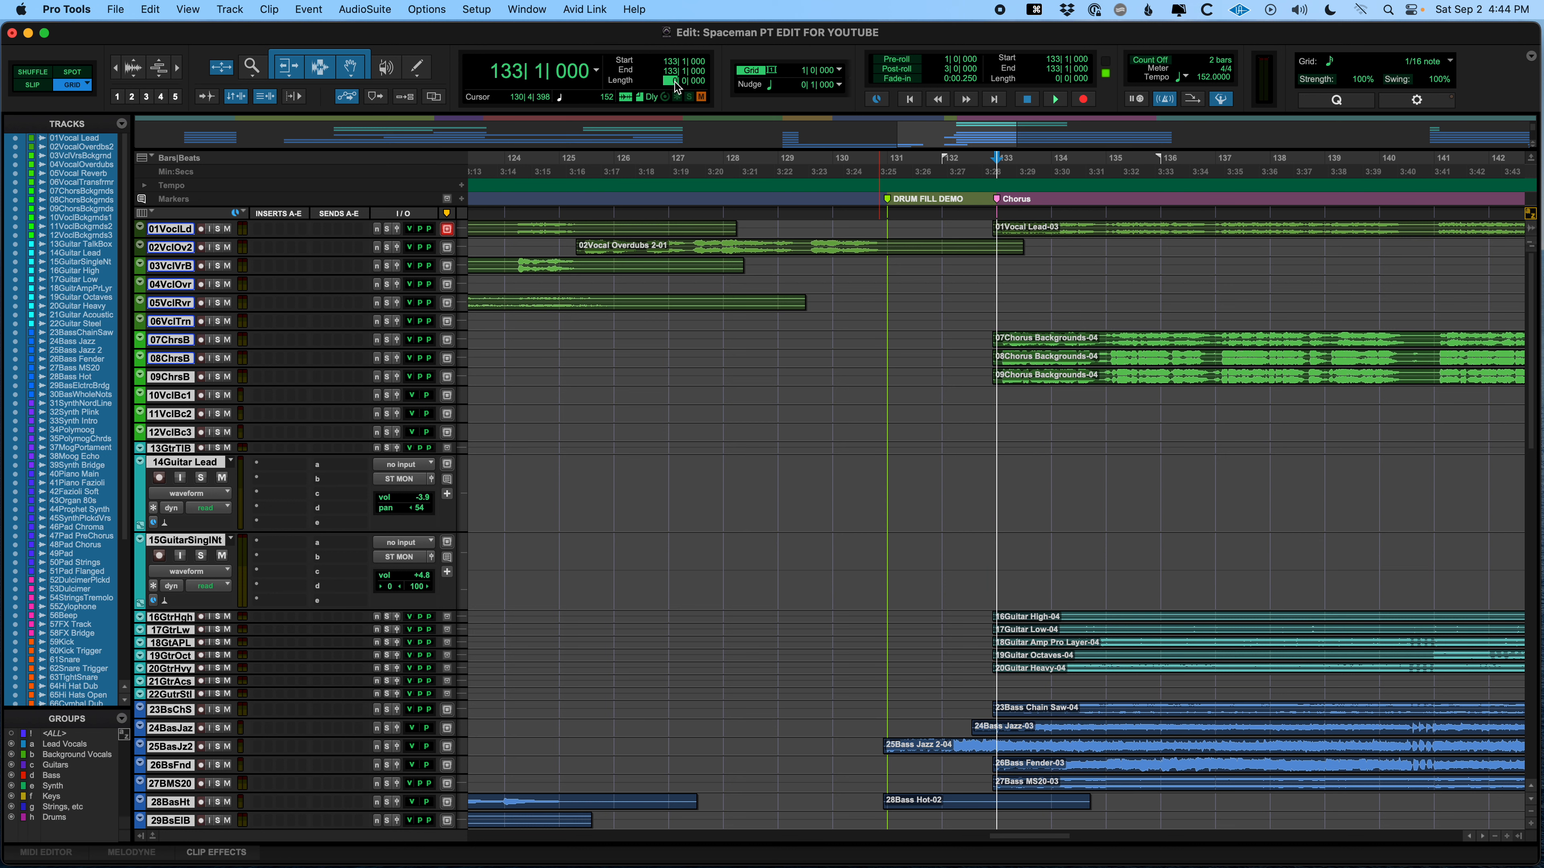
text(16)
key(Return)
key(r)
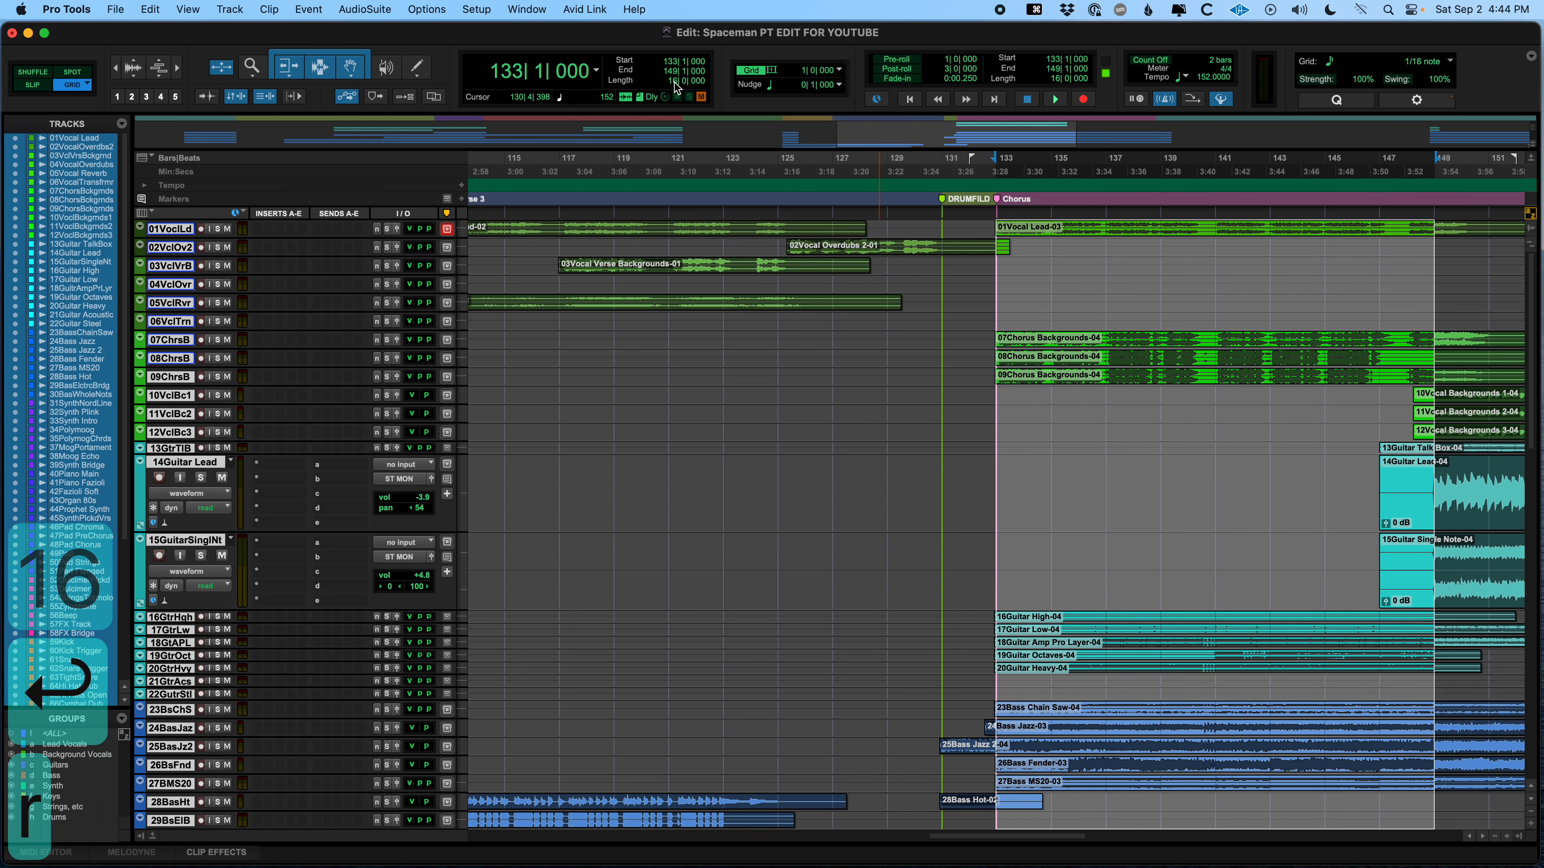
key(r)
key(r)
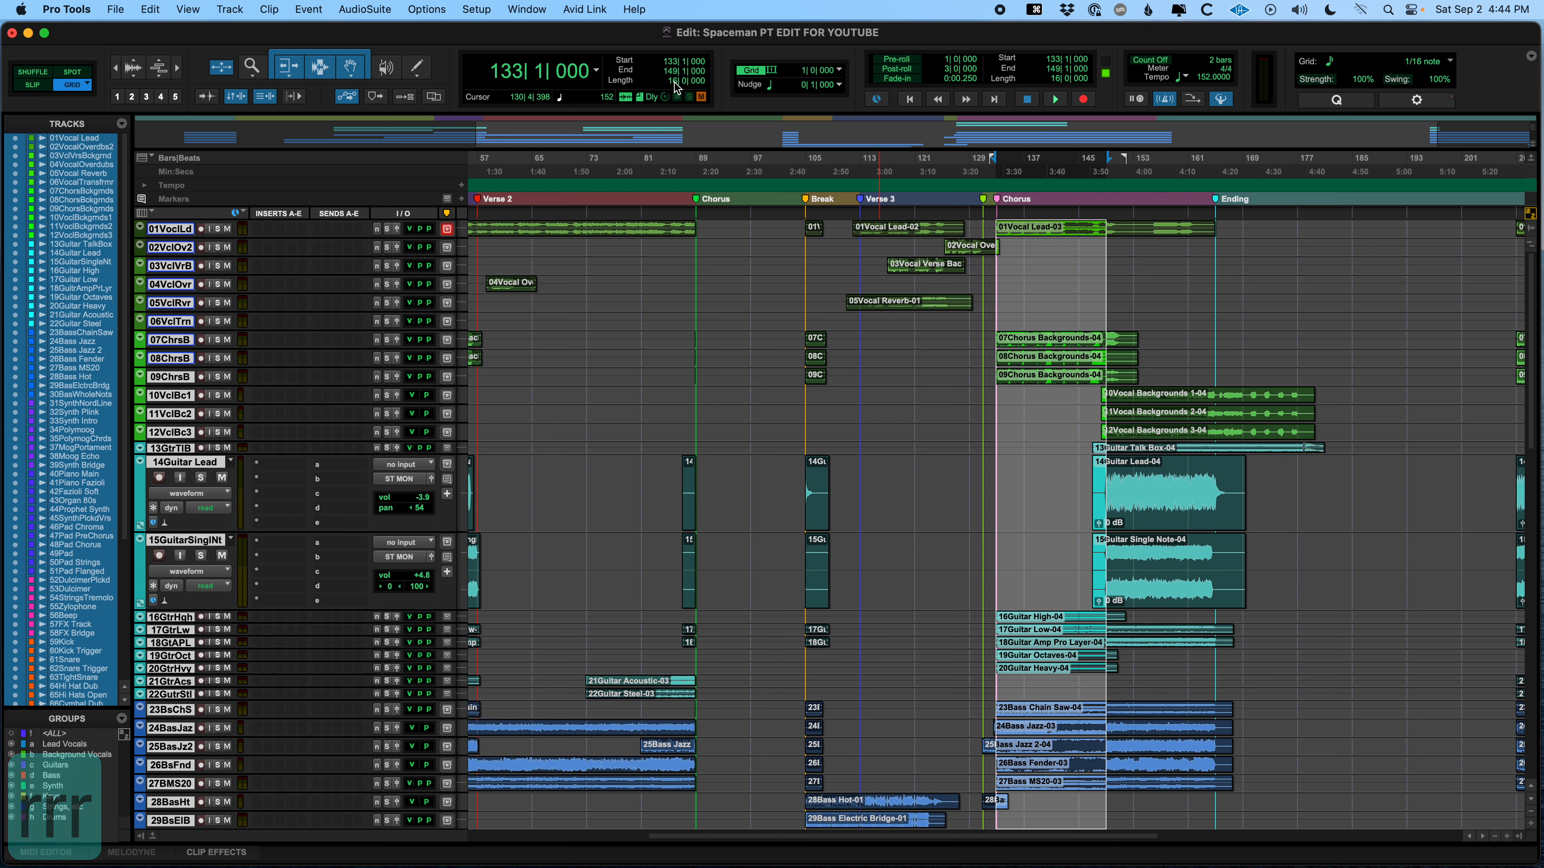
key(super+x)
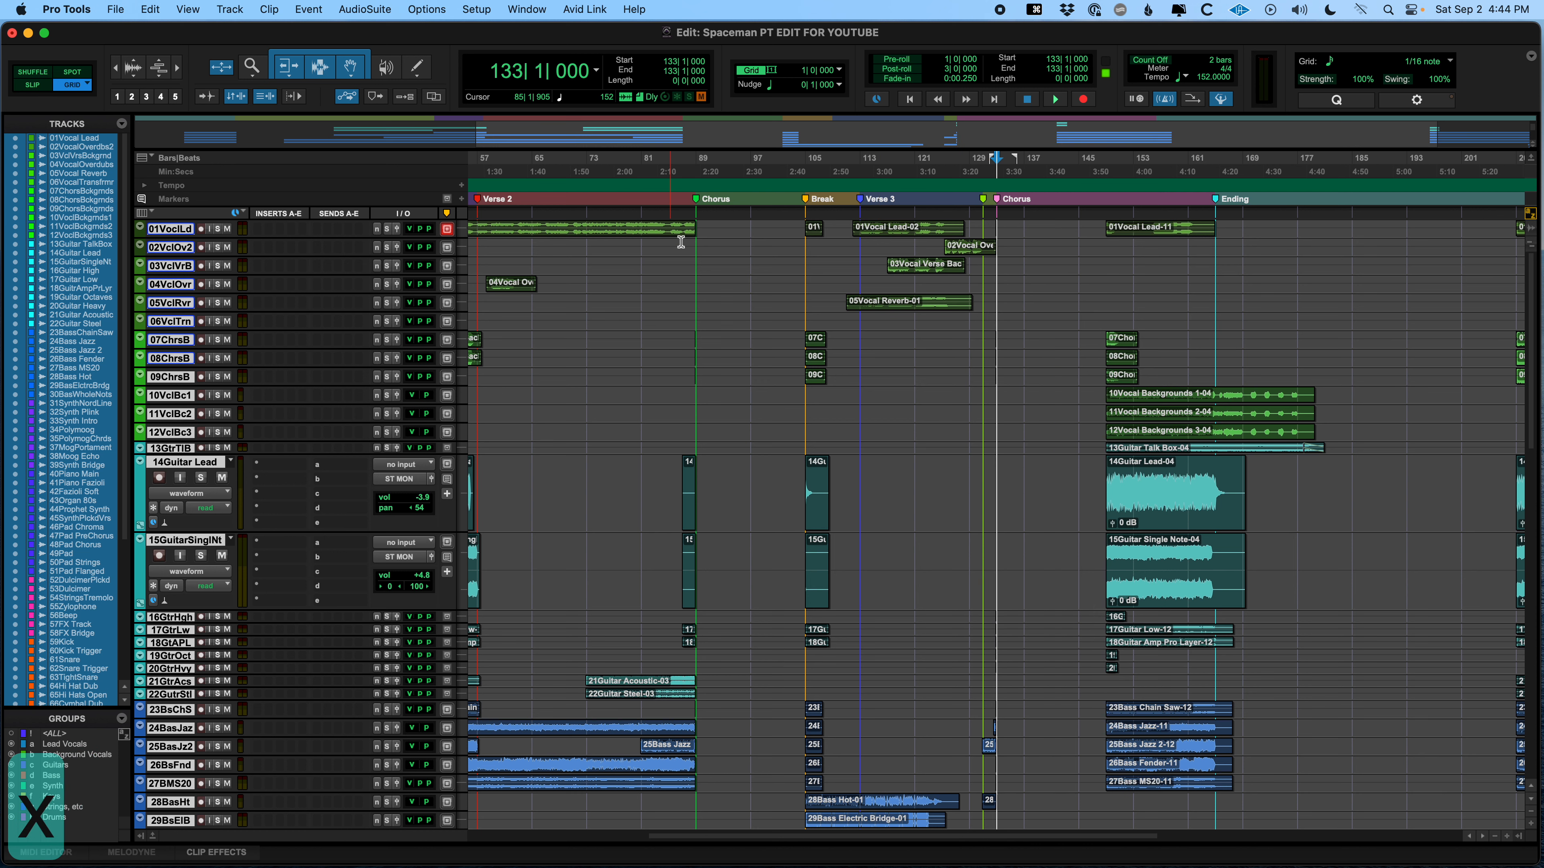
- Paste the cut final Chorus across all tracks at the Chorus marker preceding the Break, 89|1|000
click(699, 201)
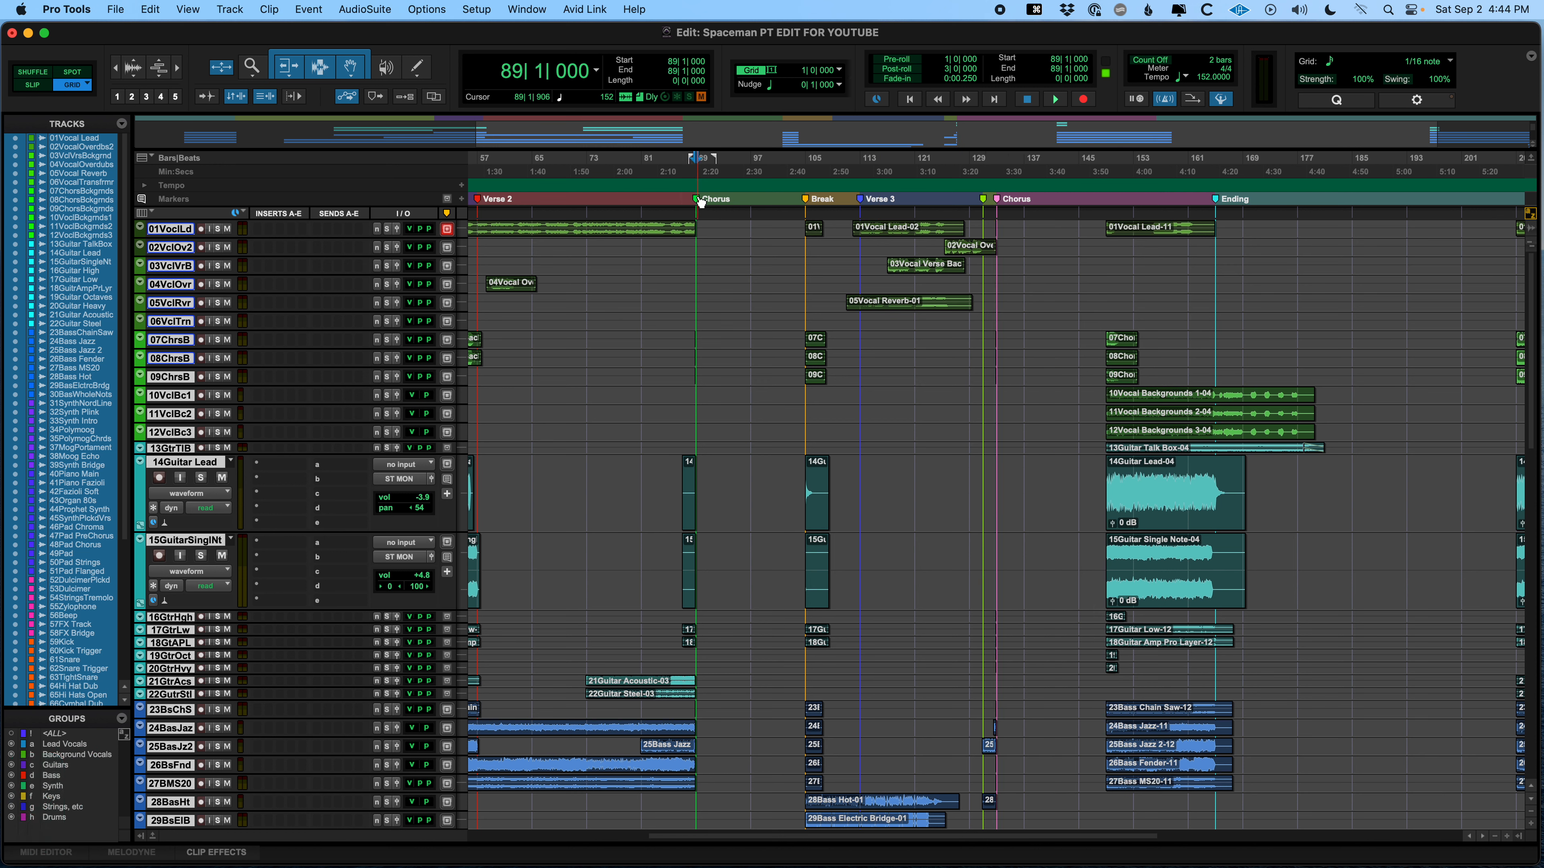
key(super+v)
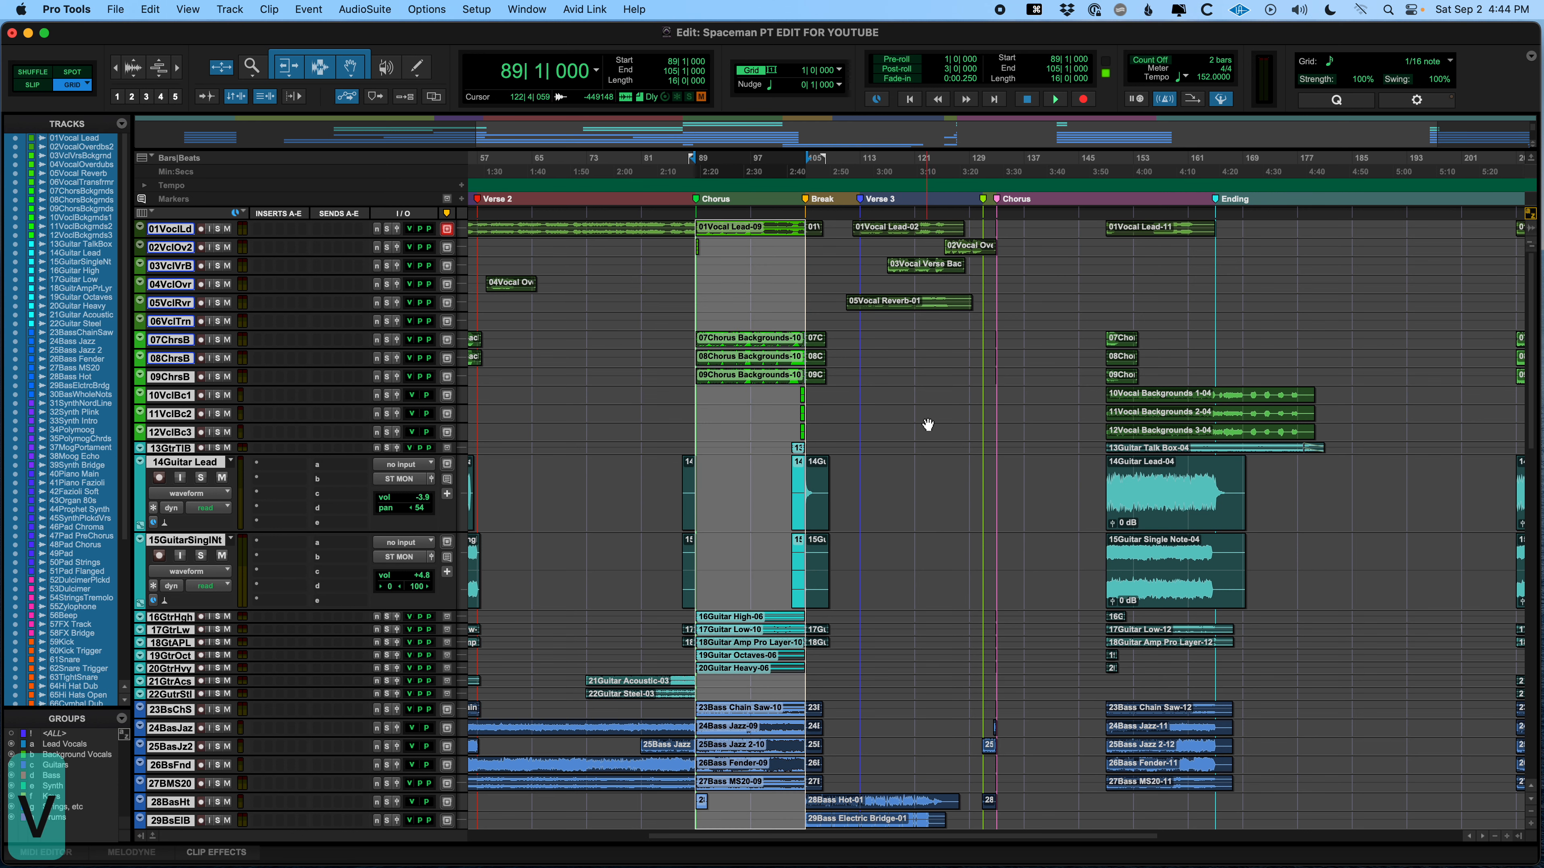
- Place the edit cursor at the start of the Chorus parked after the song's ending, at 209|1|000
scroll(937, 441, right, 10)
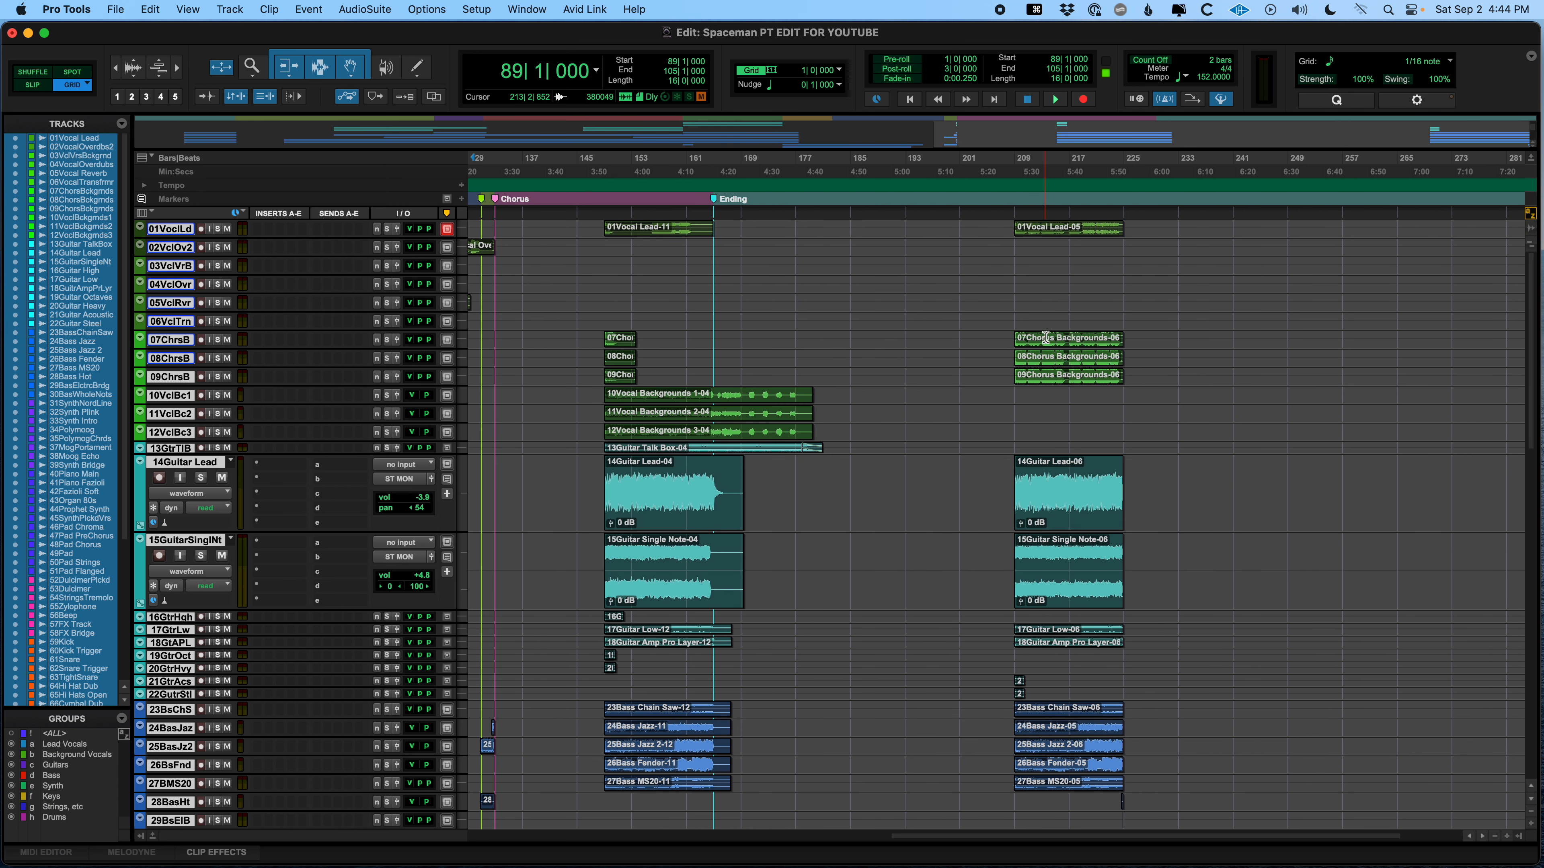
click(1012, 229)
key(Tab)
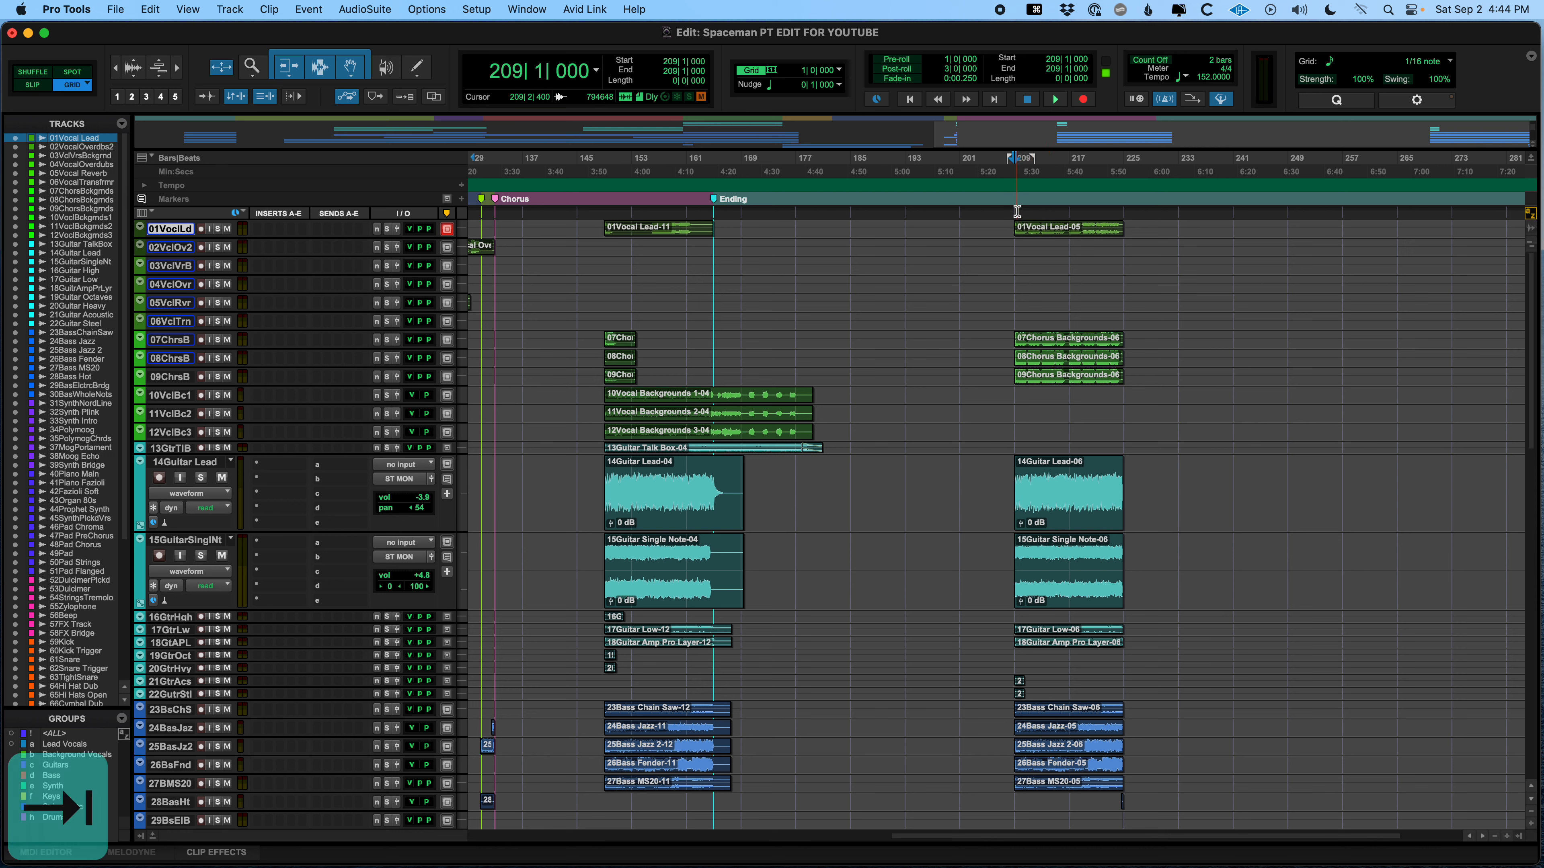
click(1017, 211)
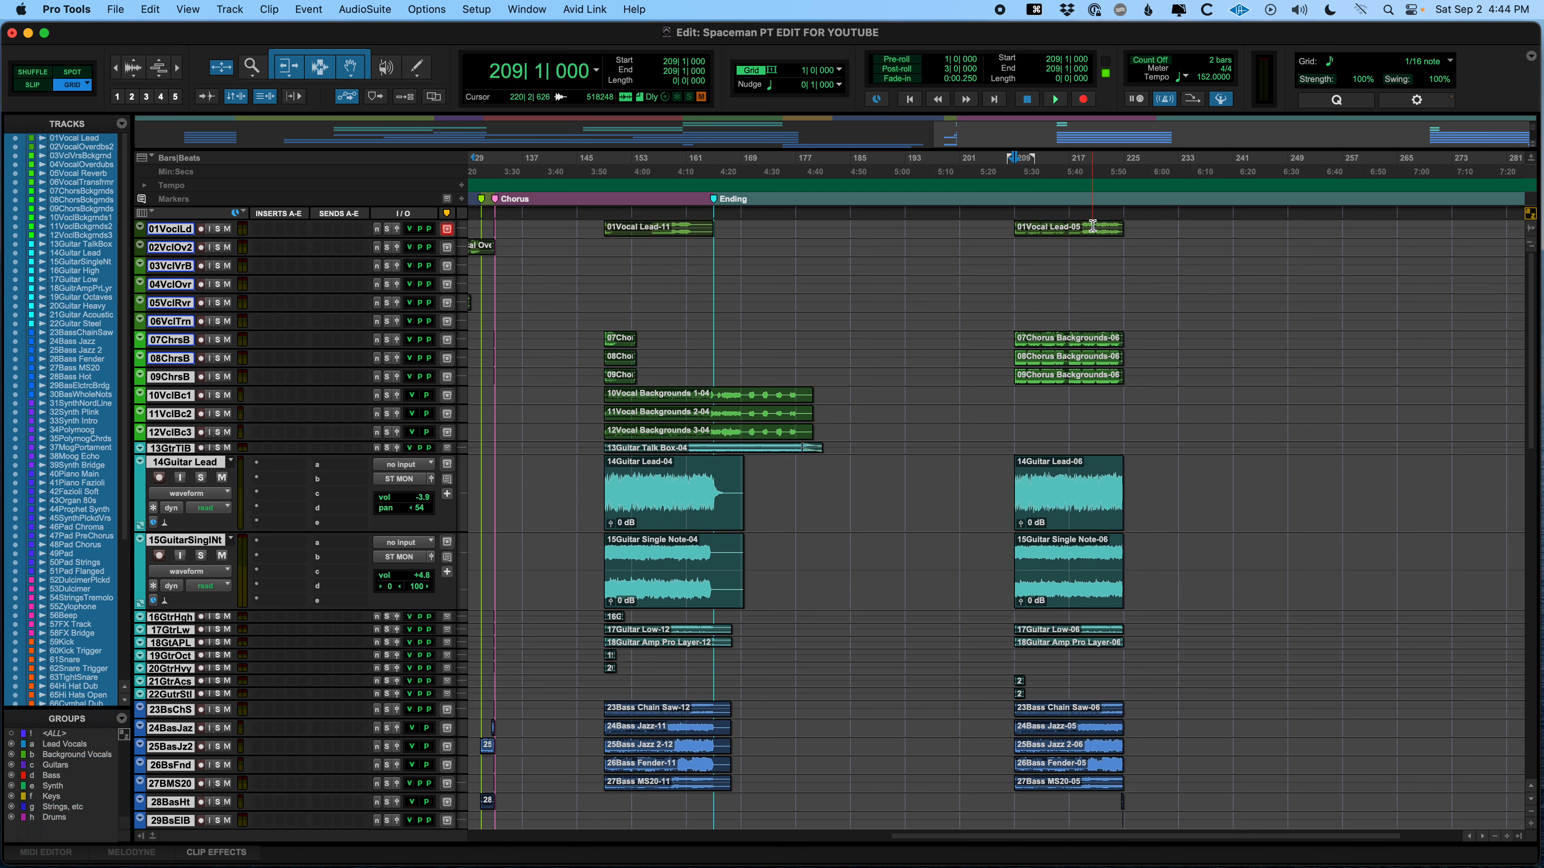
- Extend the selection over the parked Chorus on all tracks from 209|1|000 and set its length to 16 bars
key(shift+Tab)
key(shift+Tab)
key(shift+Tab)
key(shift+Tab)
key(shift+Tab)
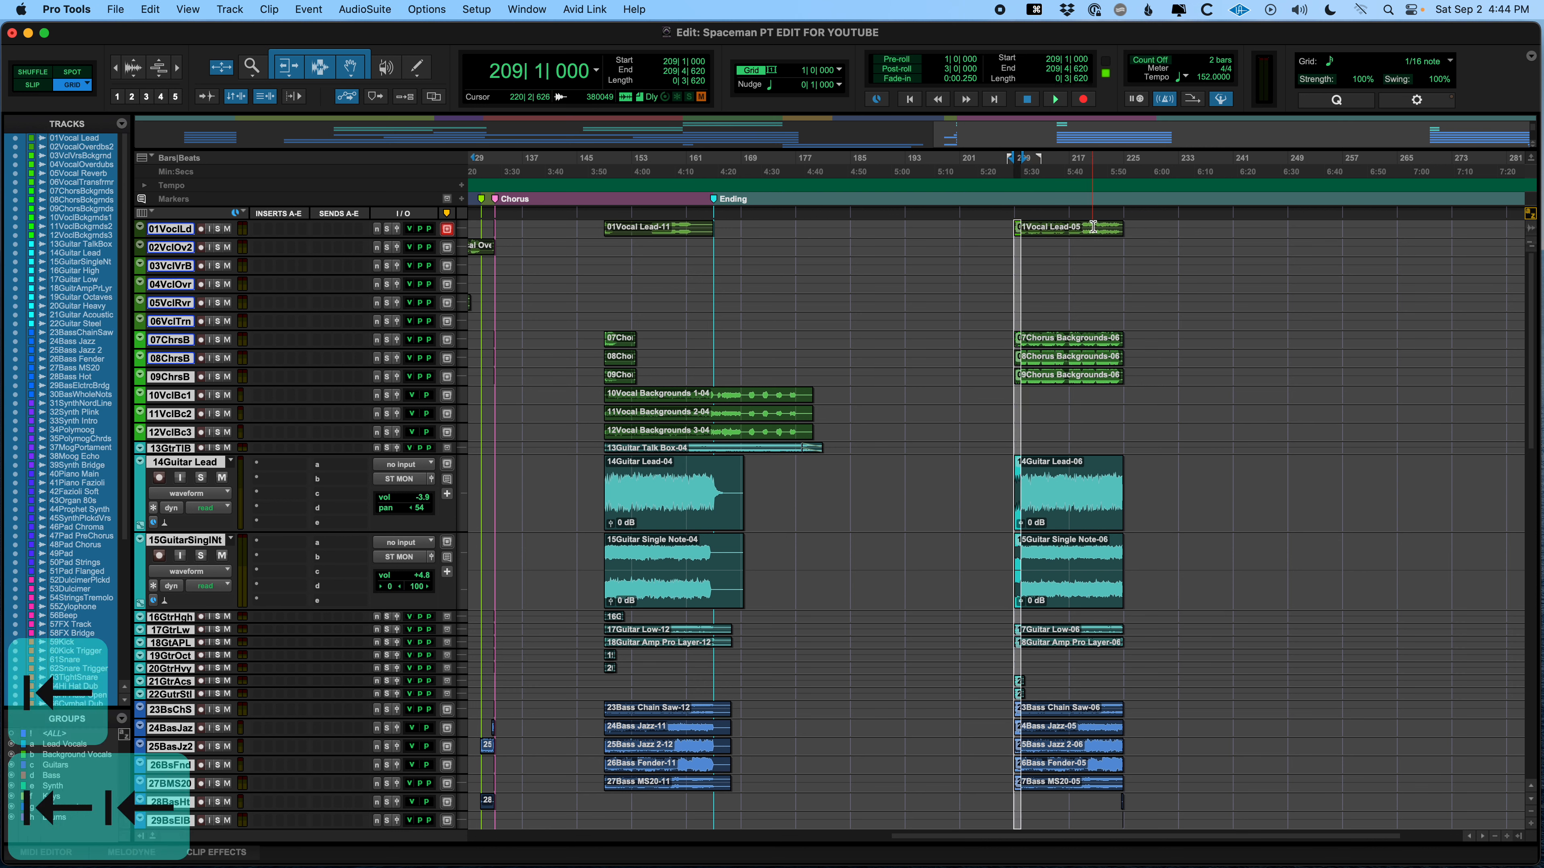
key(shift+Tab)
key(shift+Tab)
key(shift+Tab)
key(shift+Tab)
key(shift+Tab)
key(shift+Tab)
key(shift+Tab)
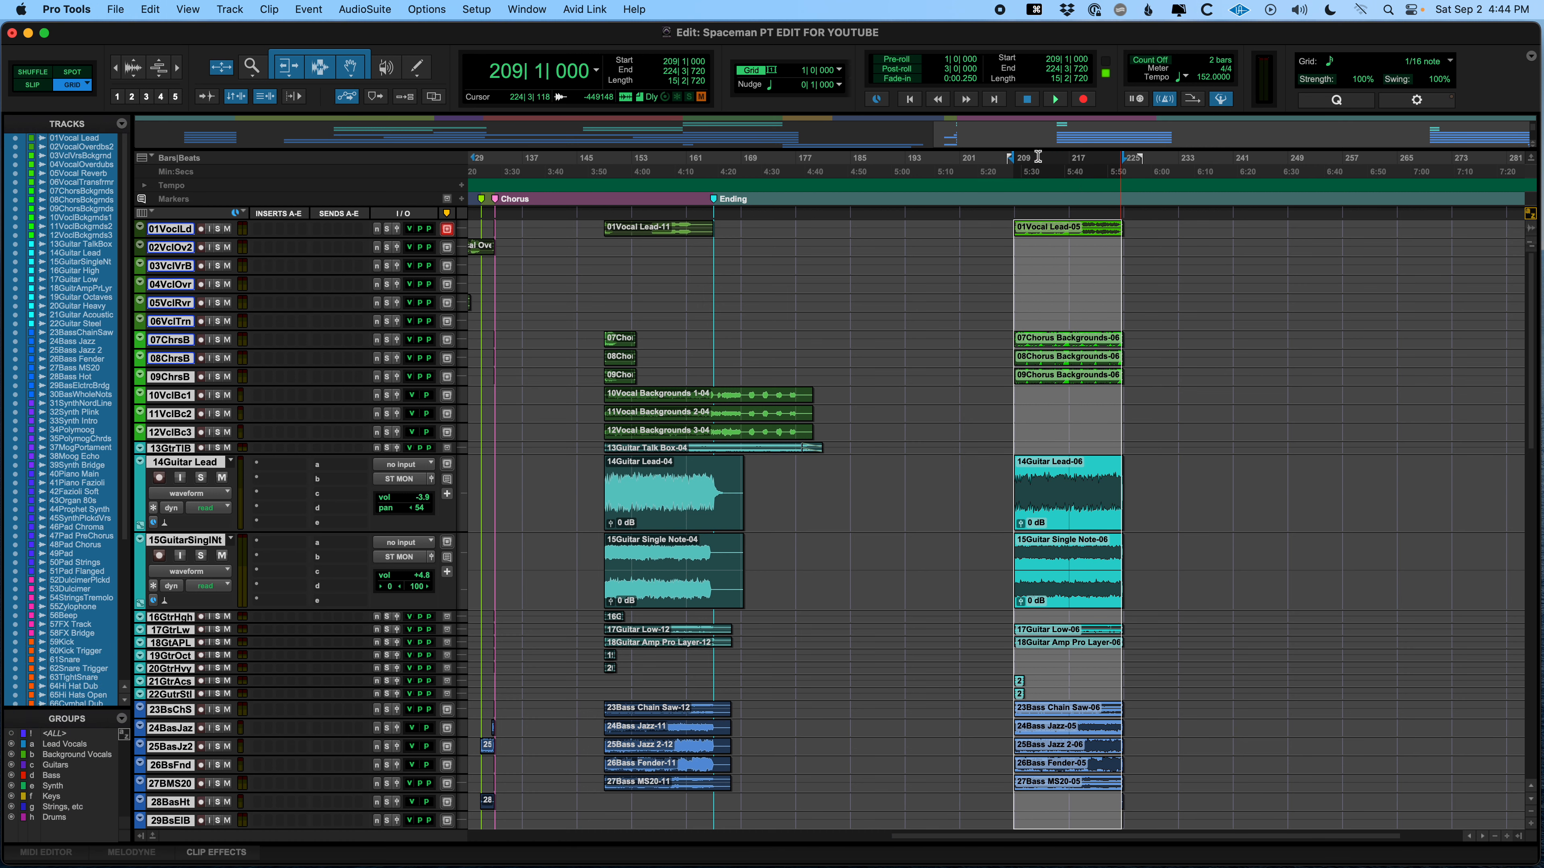
click(672, 81)
text(16)
key(Return)
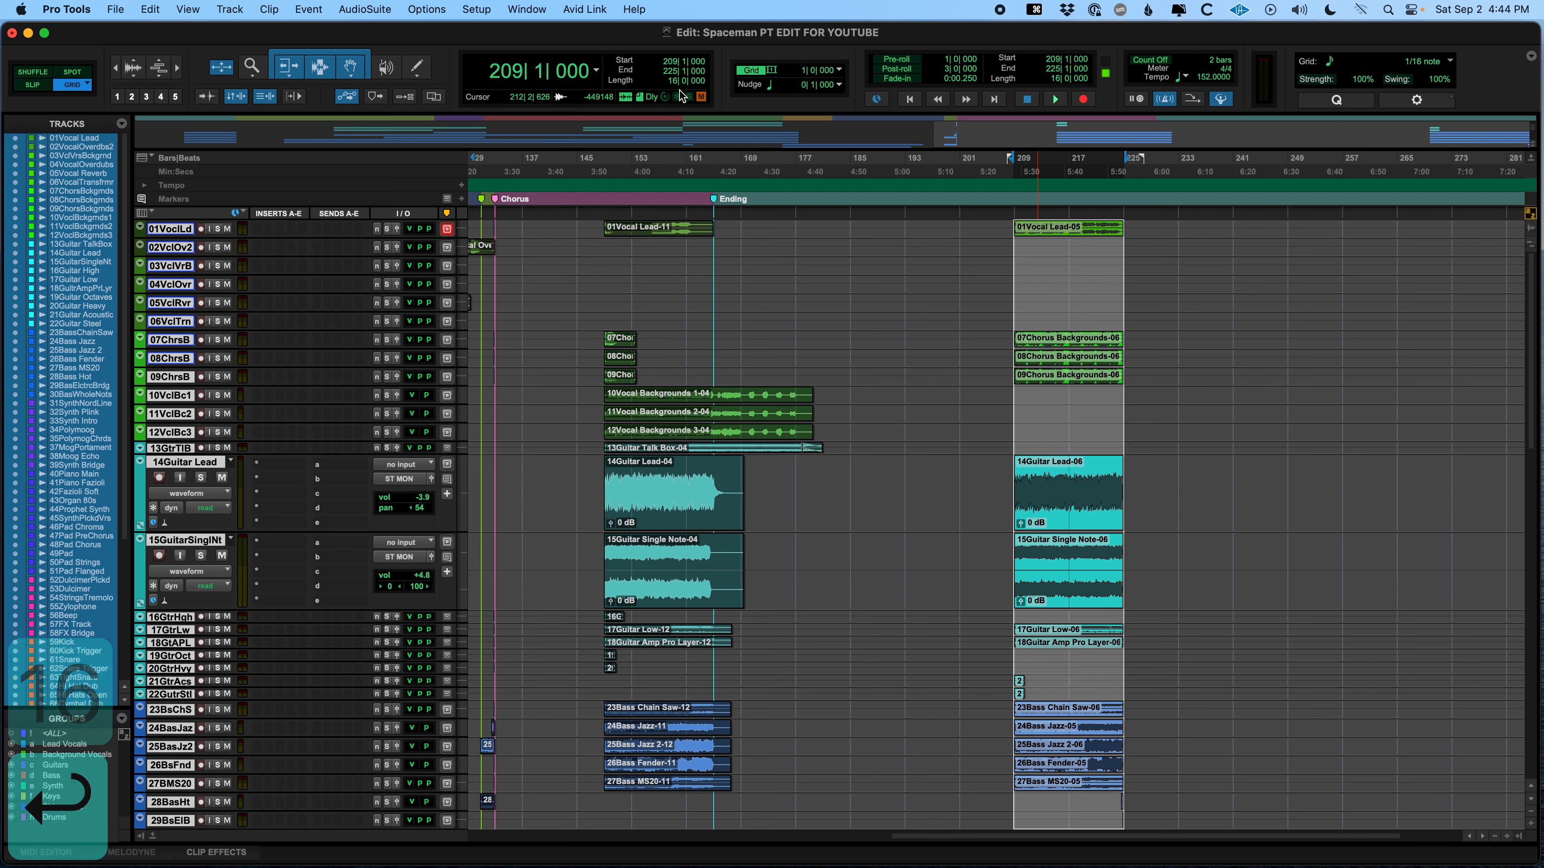
- Cut the parked Chorus from all tracks and paste it at the final Chorus marker, 133|1|000
key(super+x)
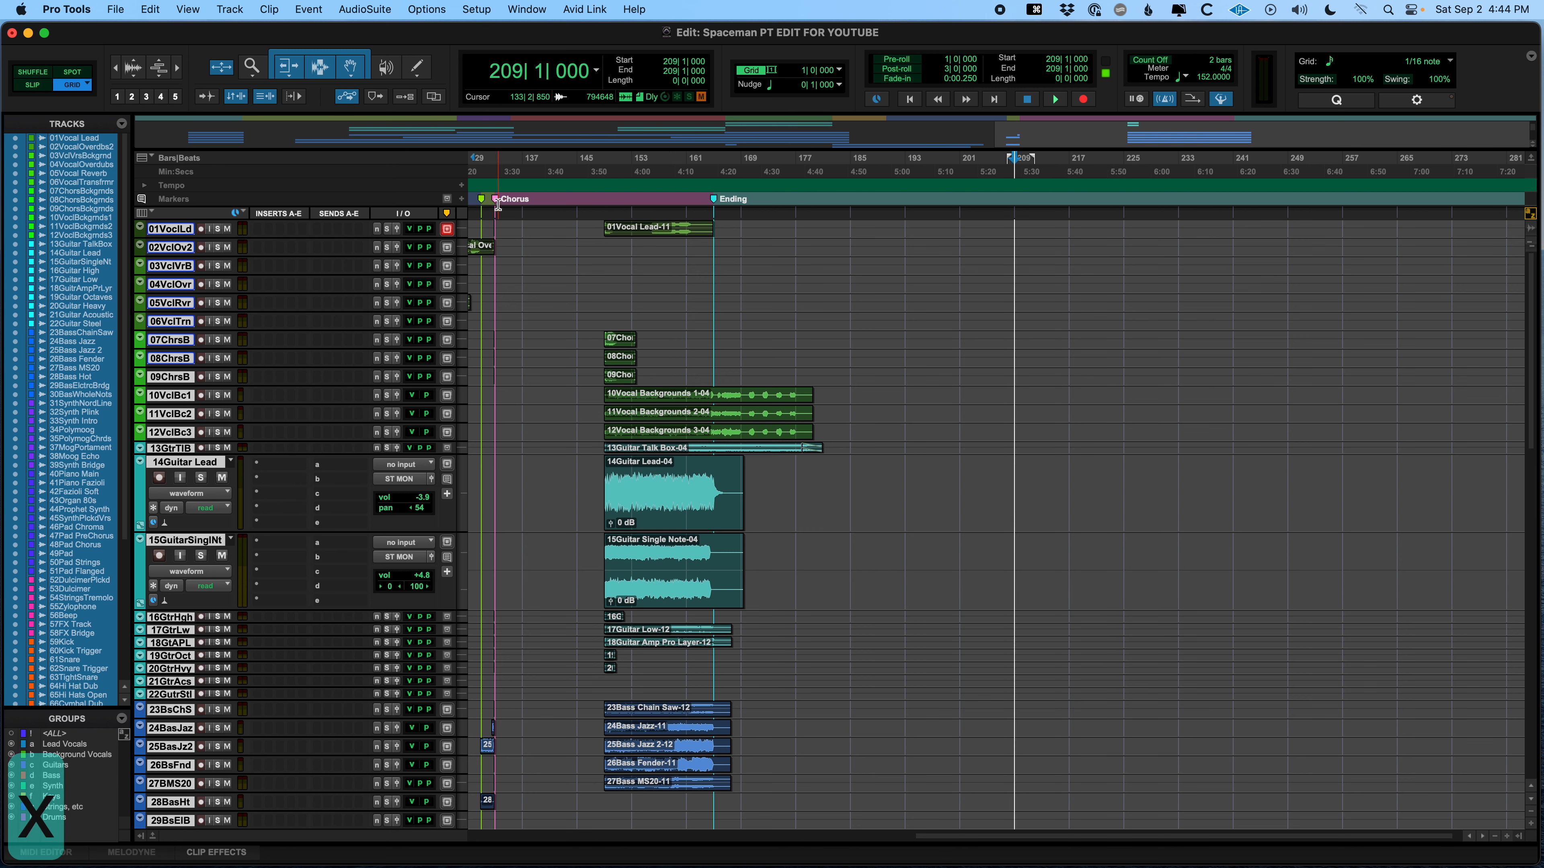
click(498, 202)
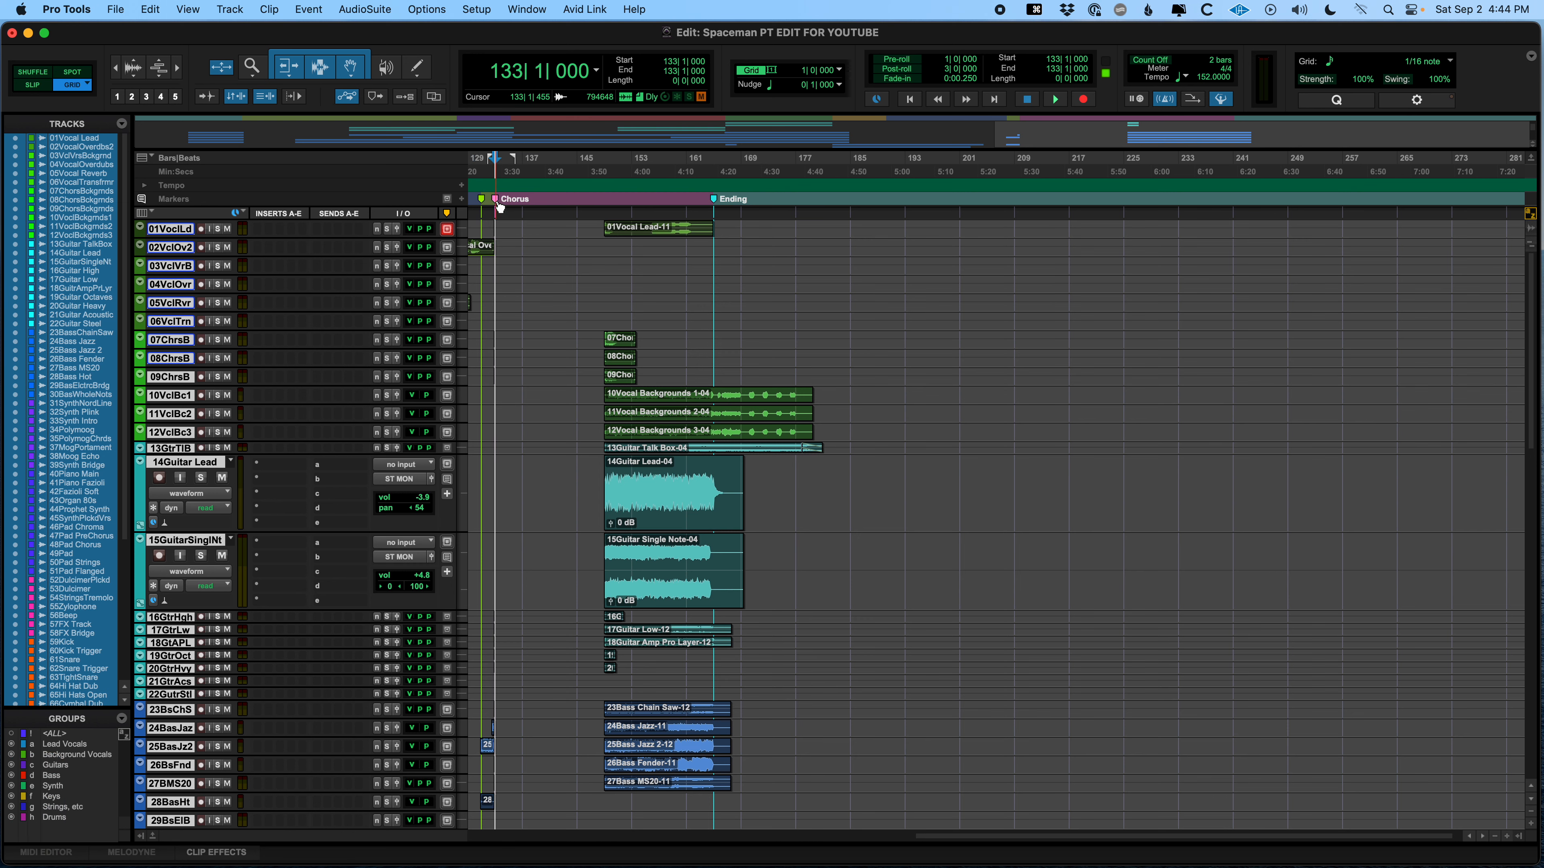
key(super+v)
scroll(948, 393, left, 10)
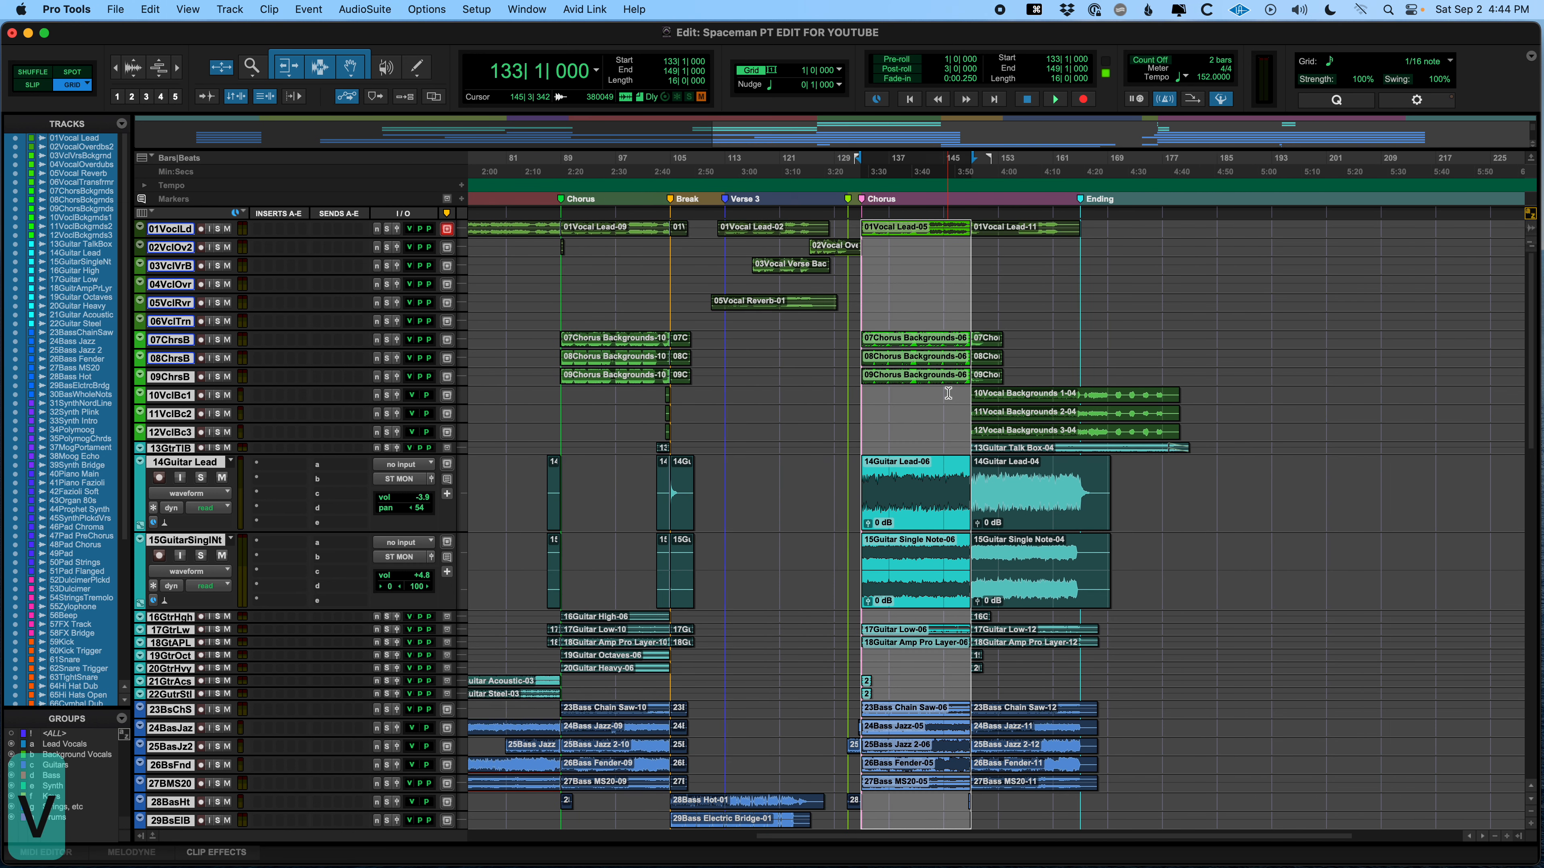
- Clear the selection on the pasted Chorus and save the session
scroll(948, 393, left, 3)
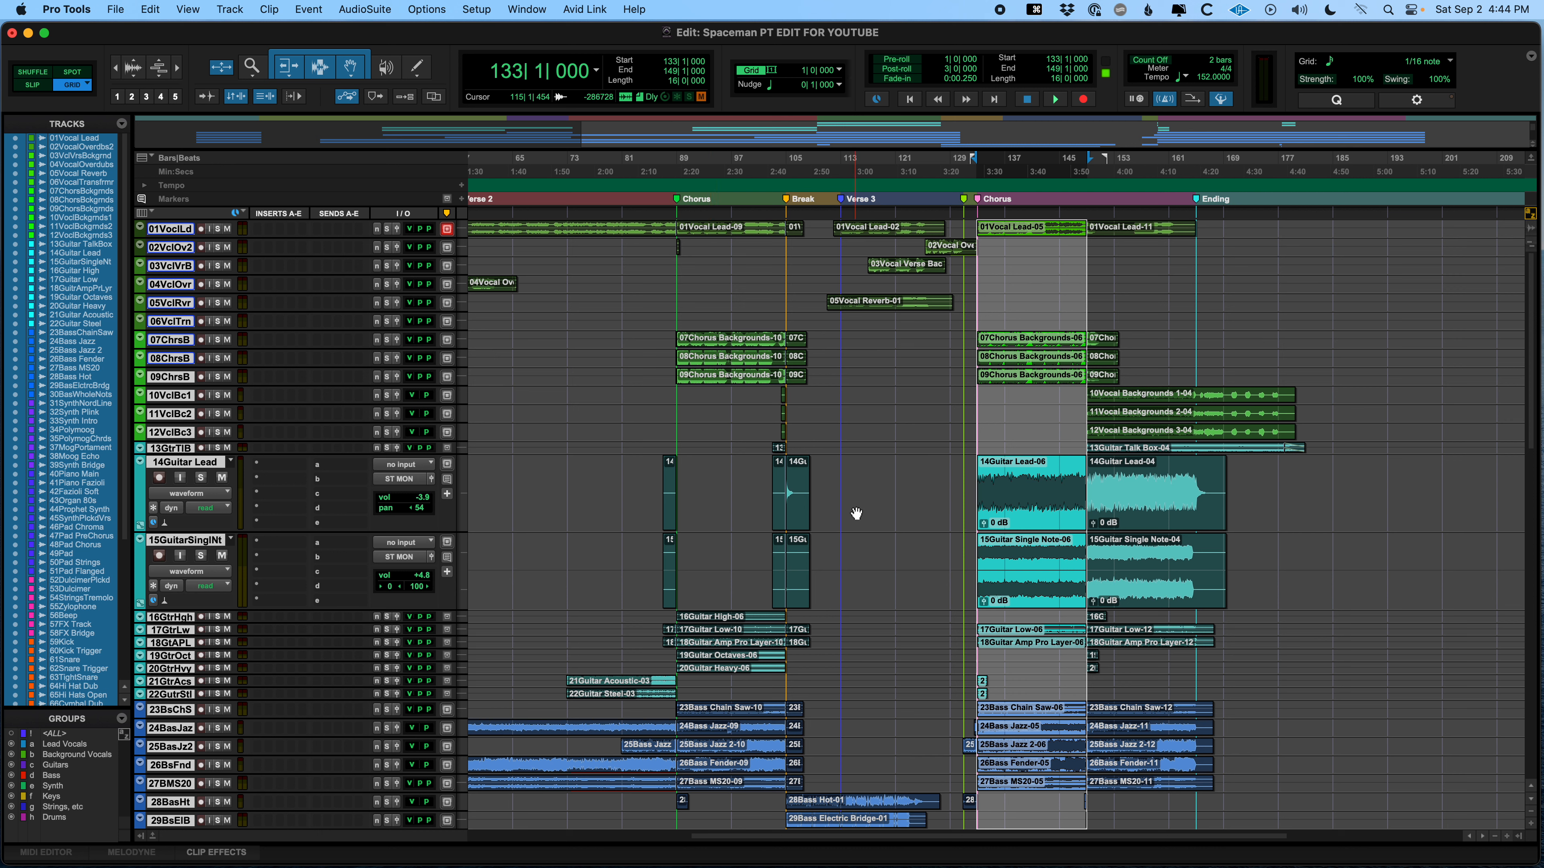
click(908, 480)
key(super+s)
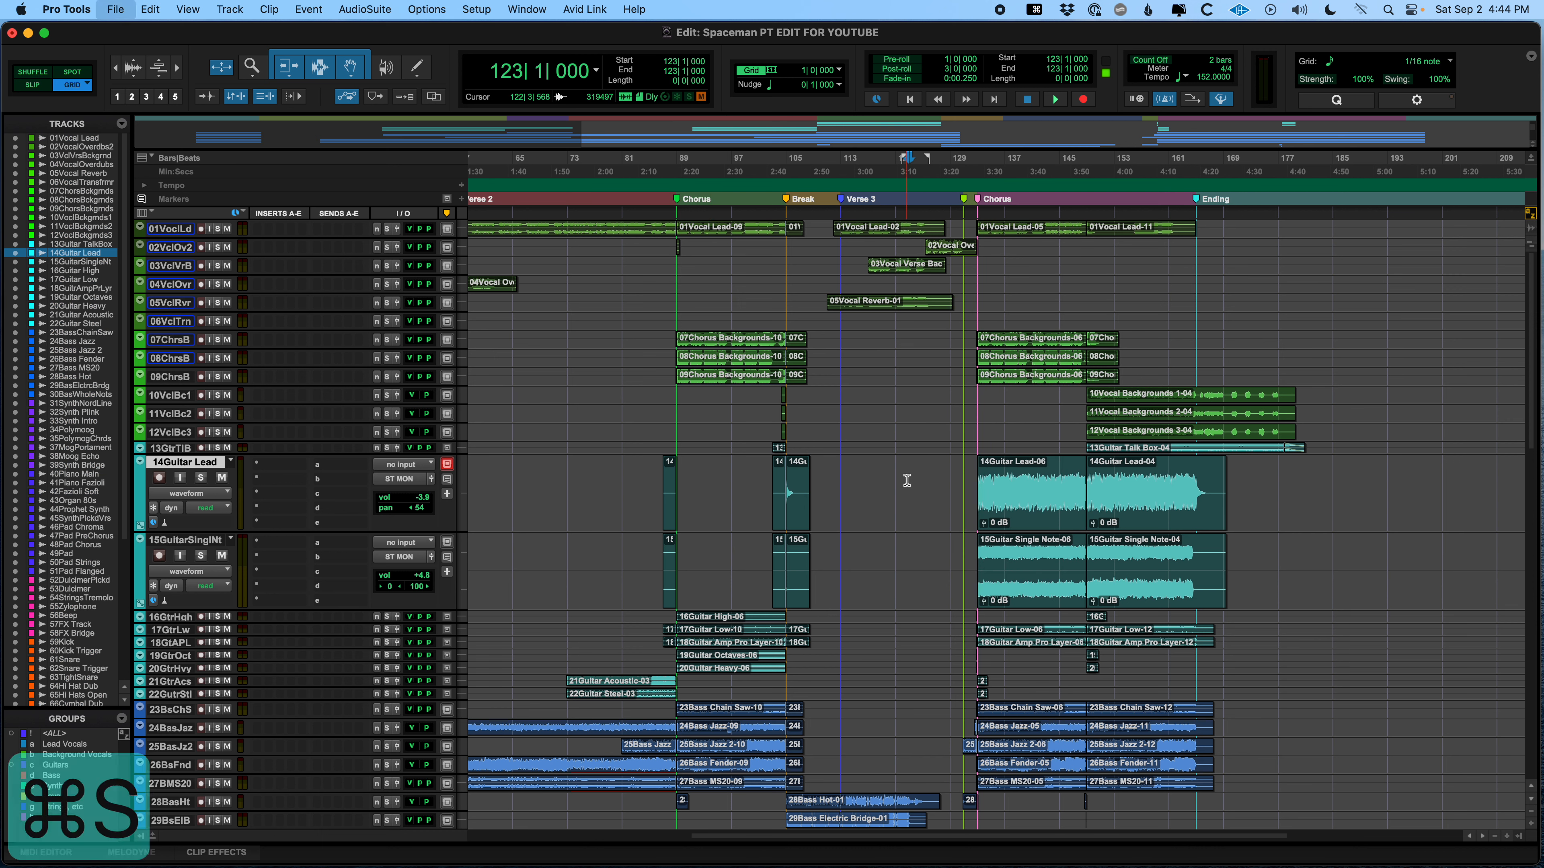
- Select the range from the second Chorus marker, 89|1|000, to the Break marker, 105|1|000, on the 07 chorus backgrounds track
click(648, 336)
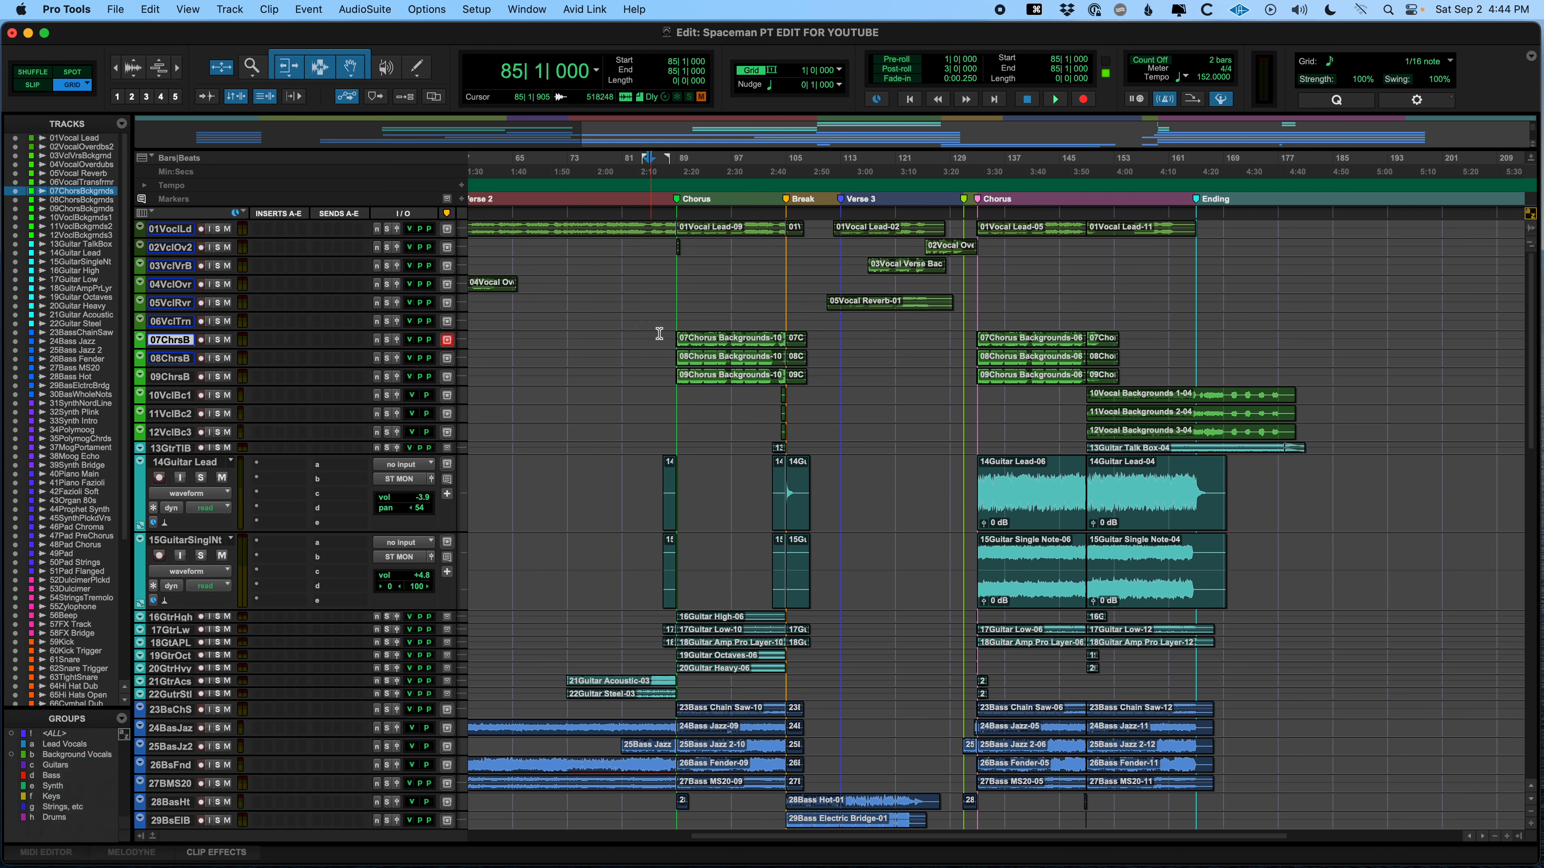
key(Tab)
scroll(640, 357, left, 3)
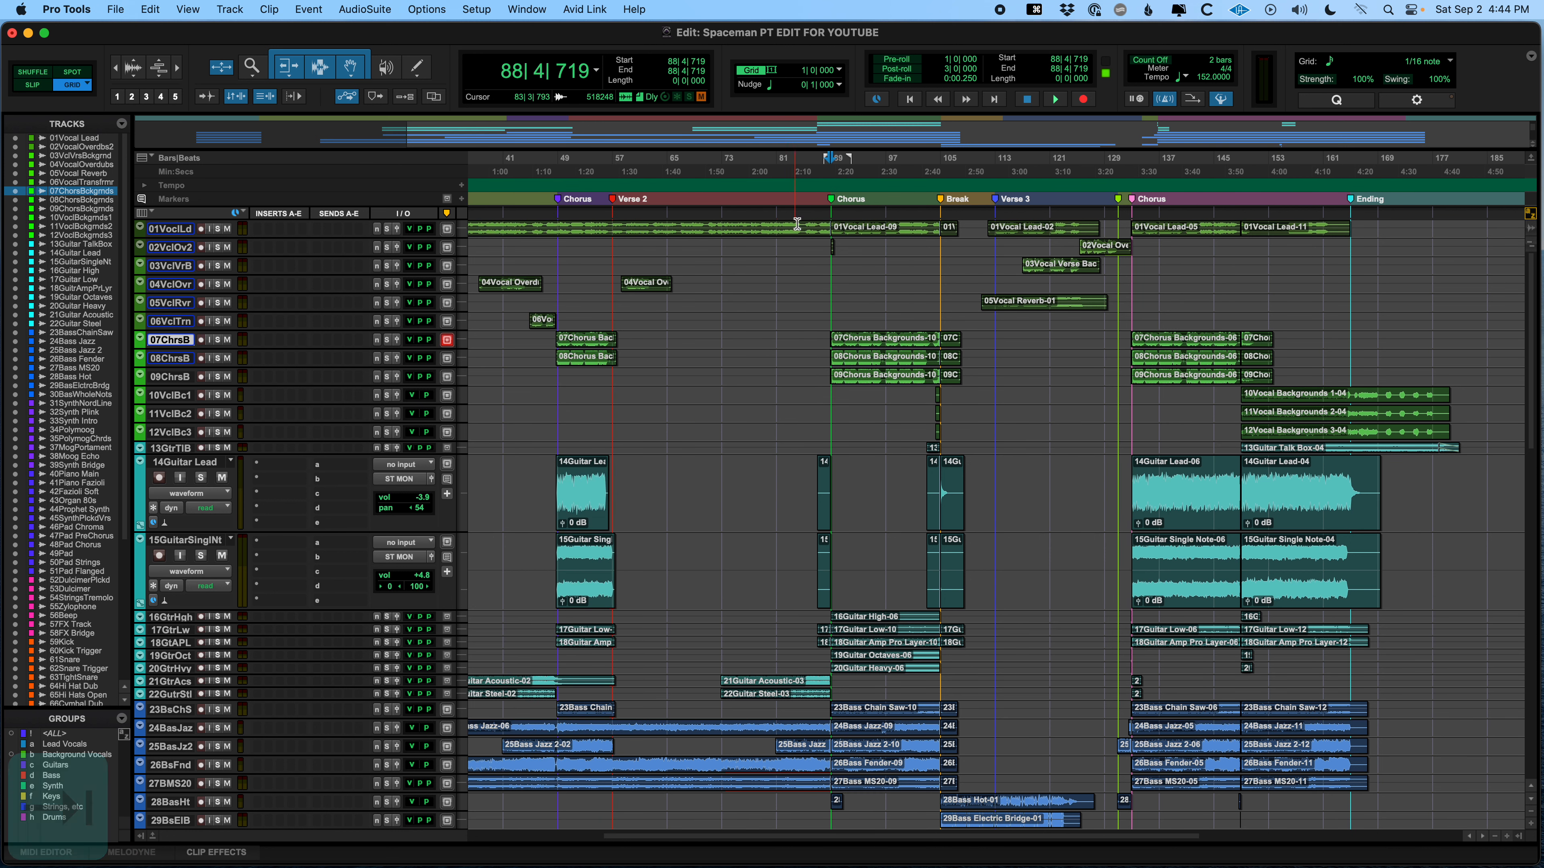
click(833, 202)
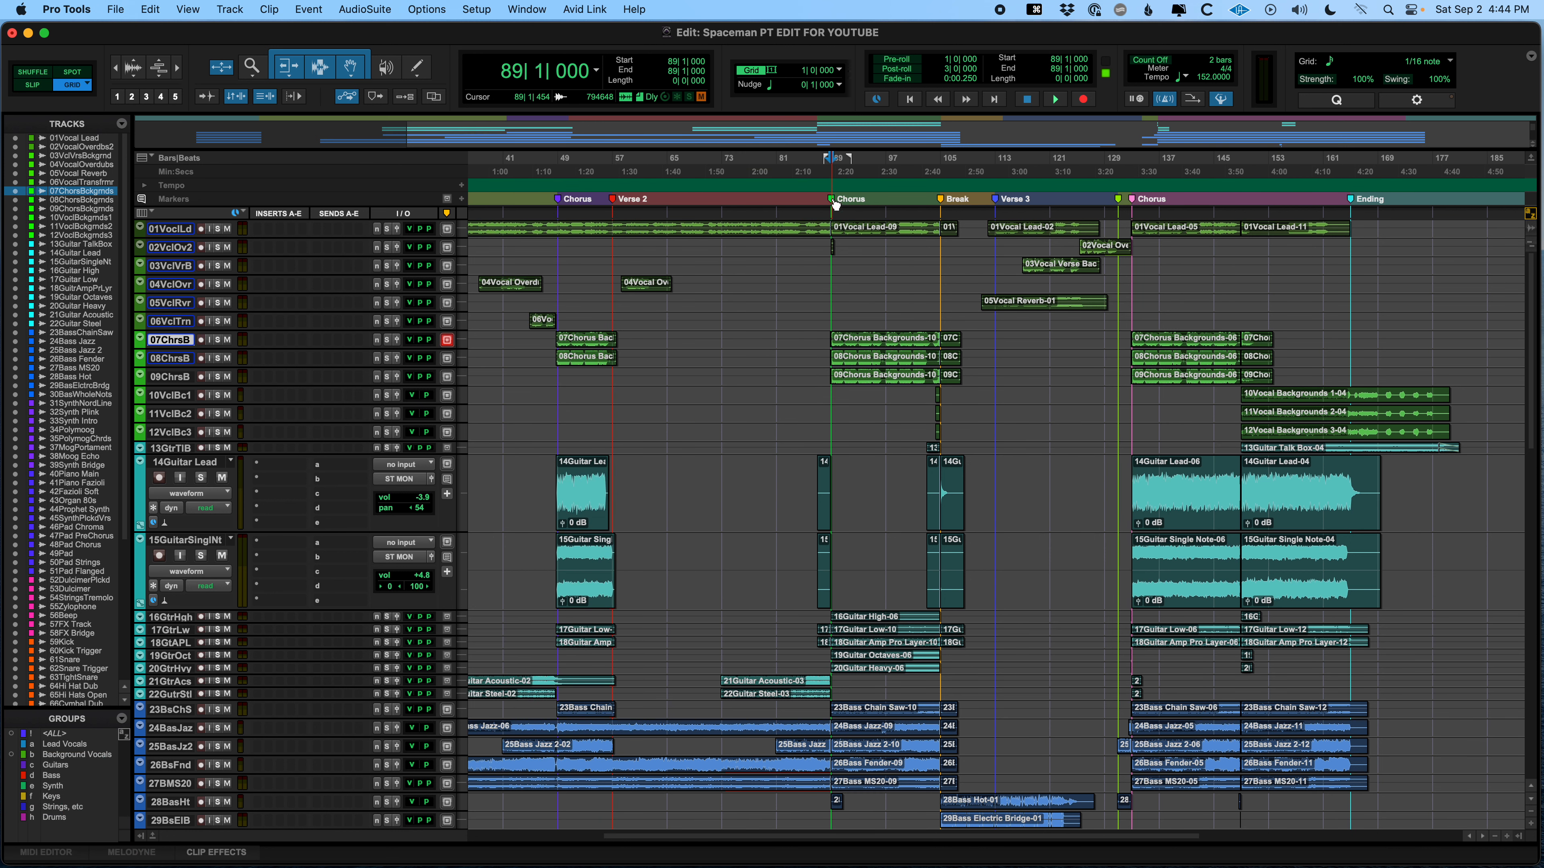
shift+click(941, 201)
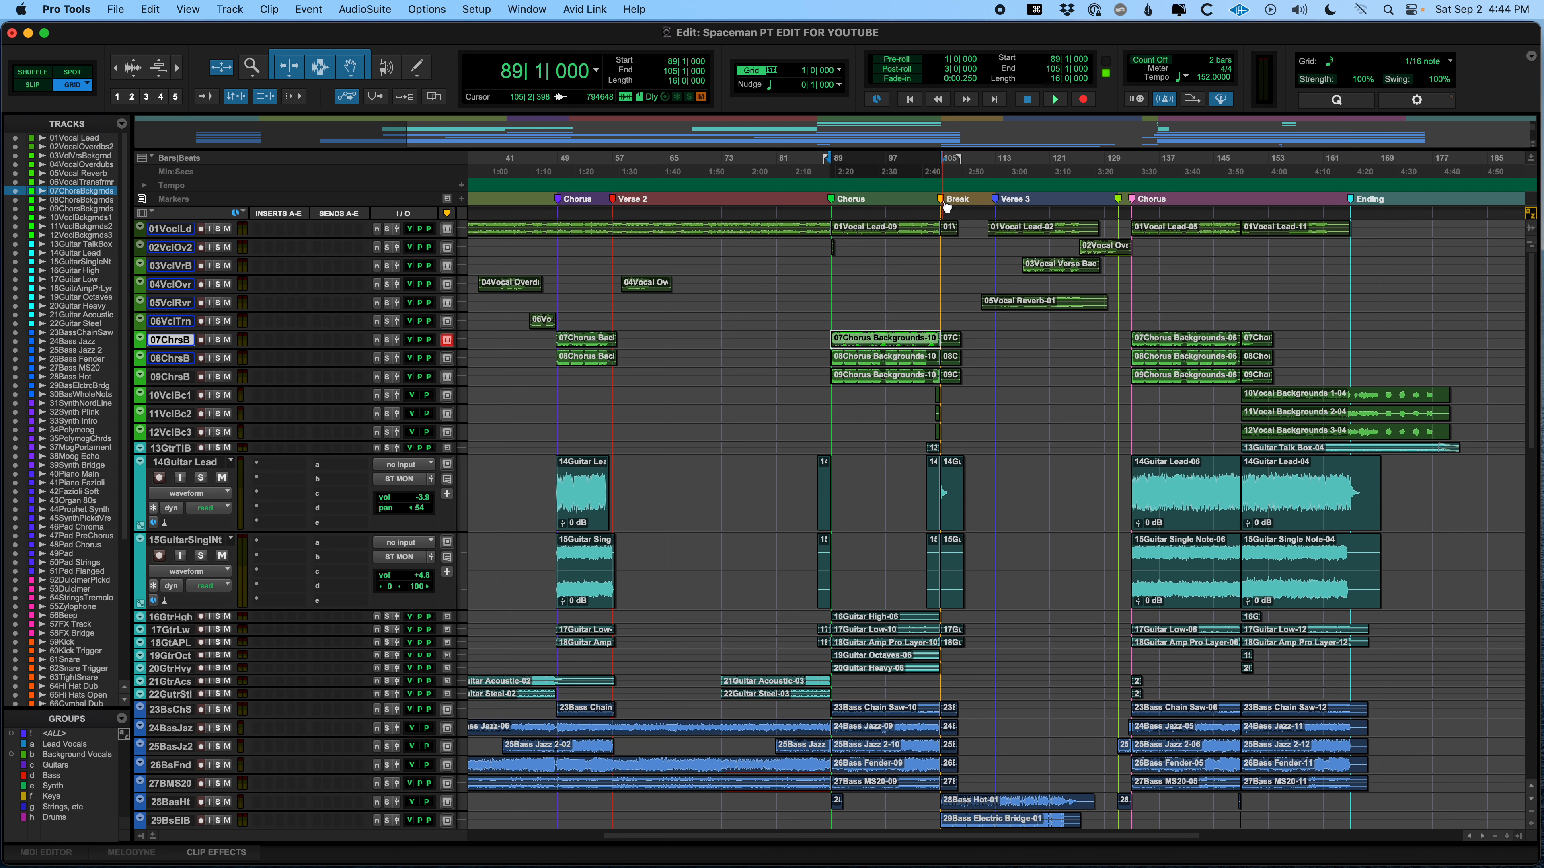
- Apply Cut Time to the range 89|1|000 to 105|1|000, realigning all markers and tracks, and undo it
click(307, 9)
mouse_move(313, 33)
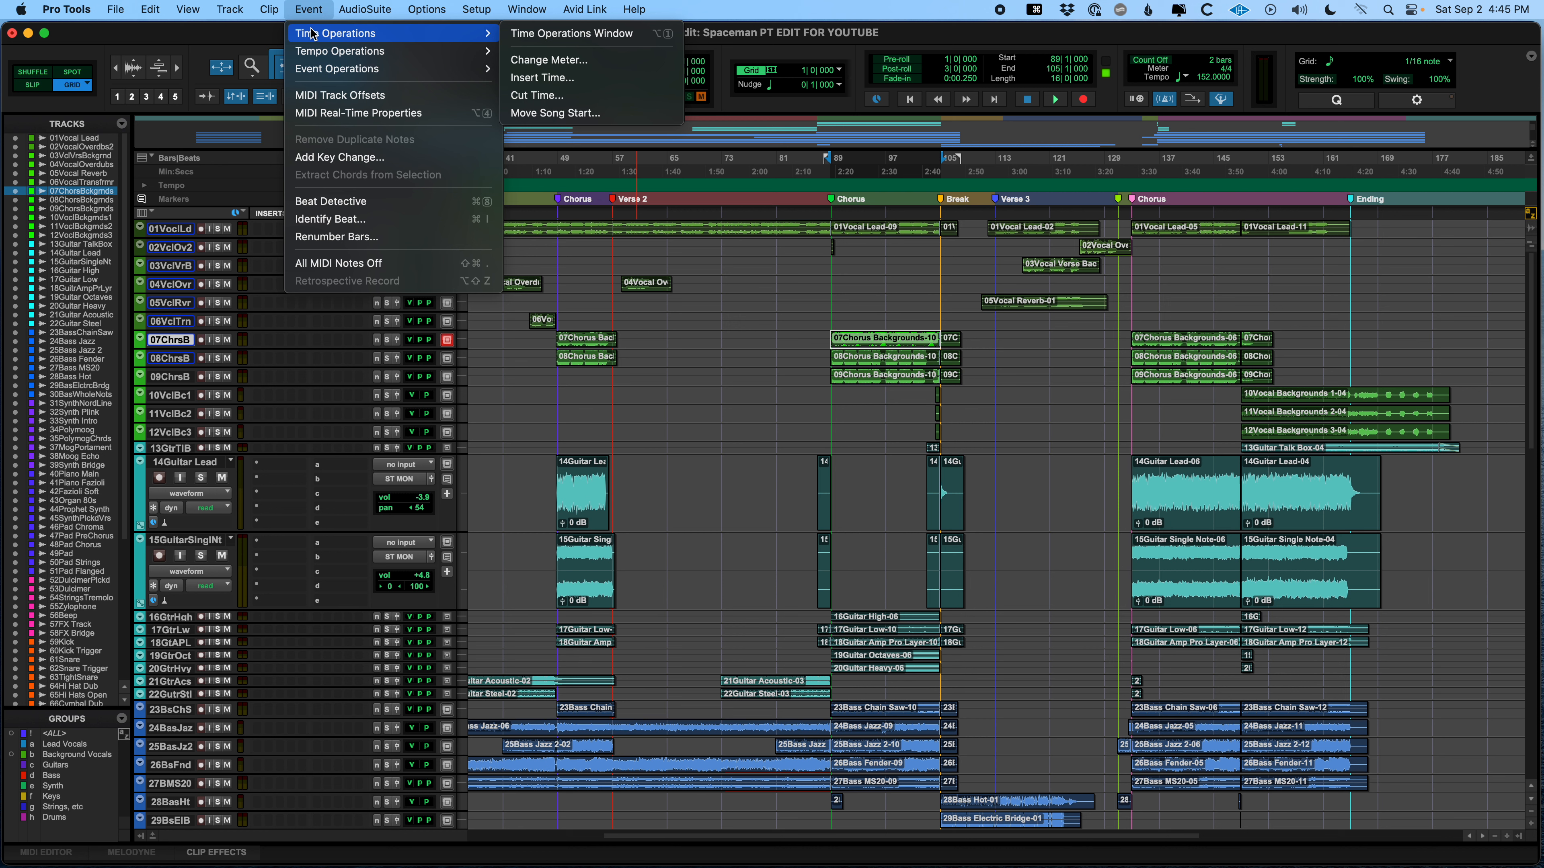
click(536, 94)
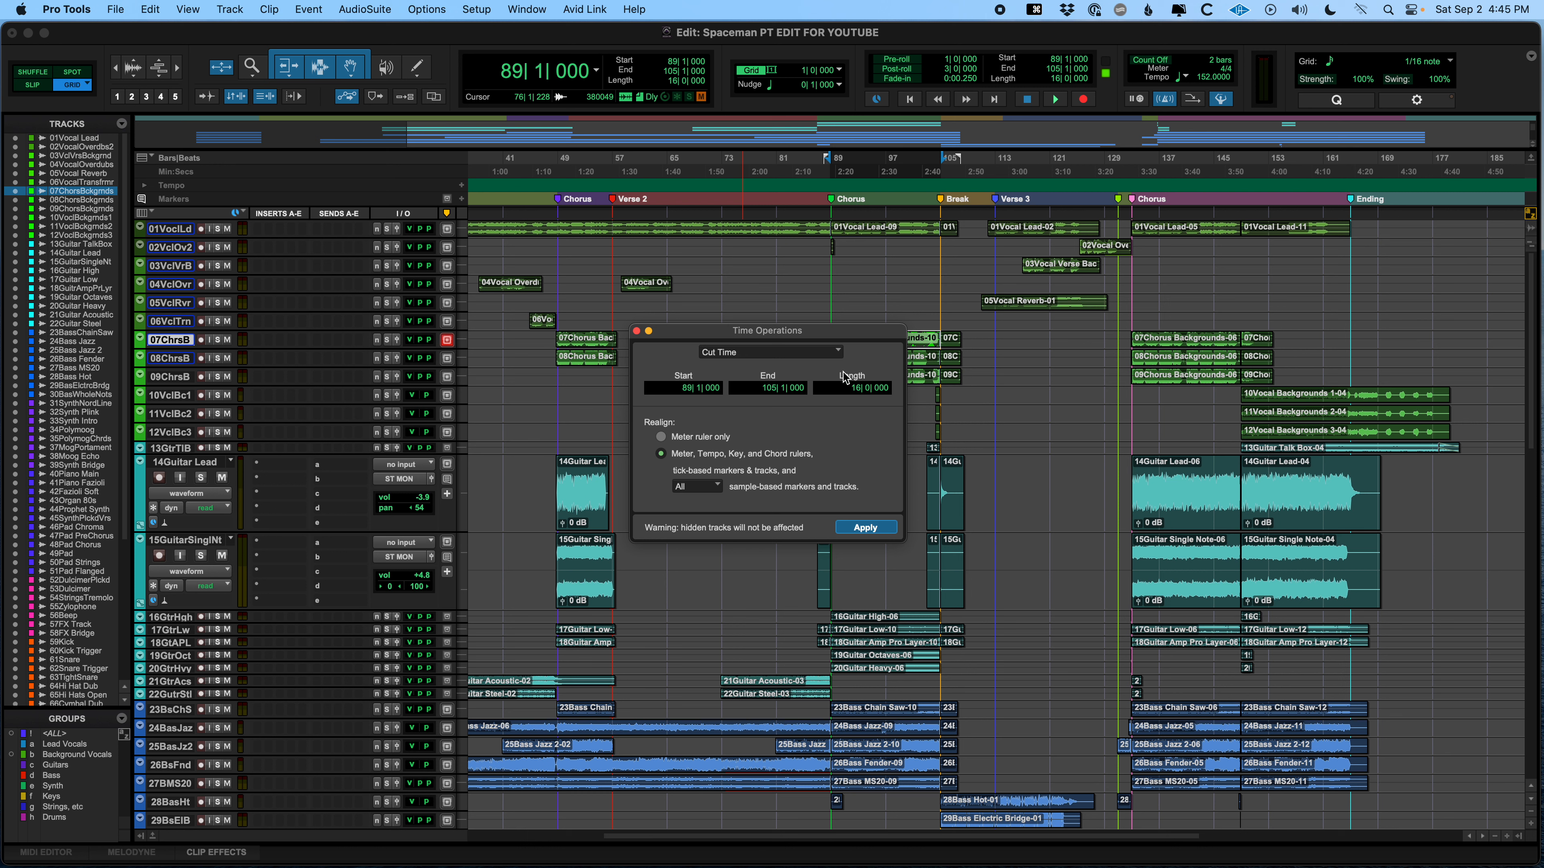
click(789, 357)
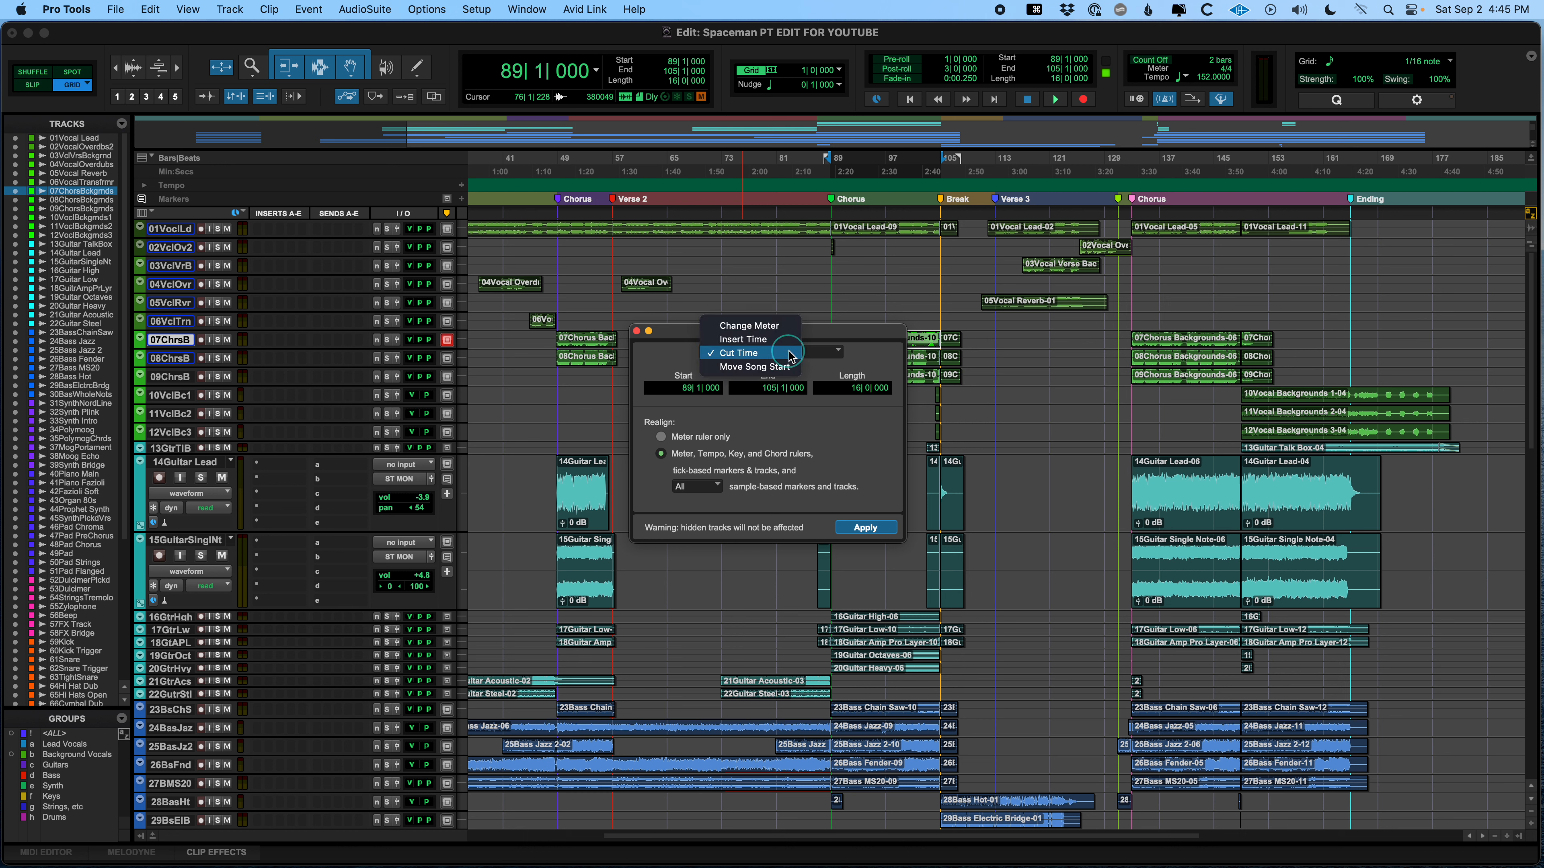
click(789, 351)
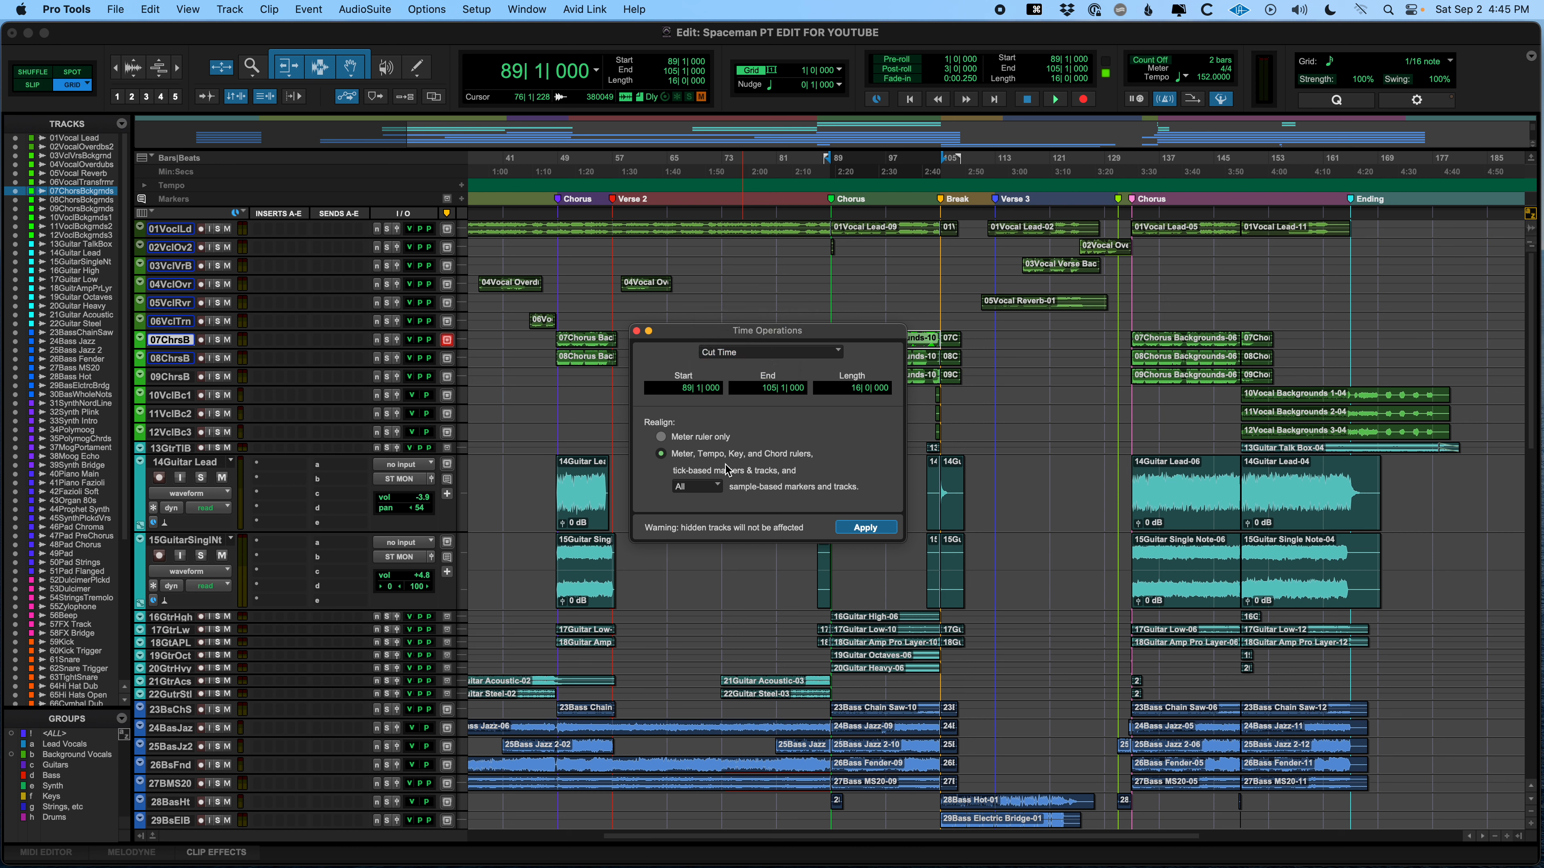
click(864, 527)
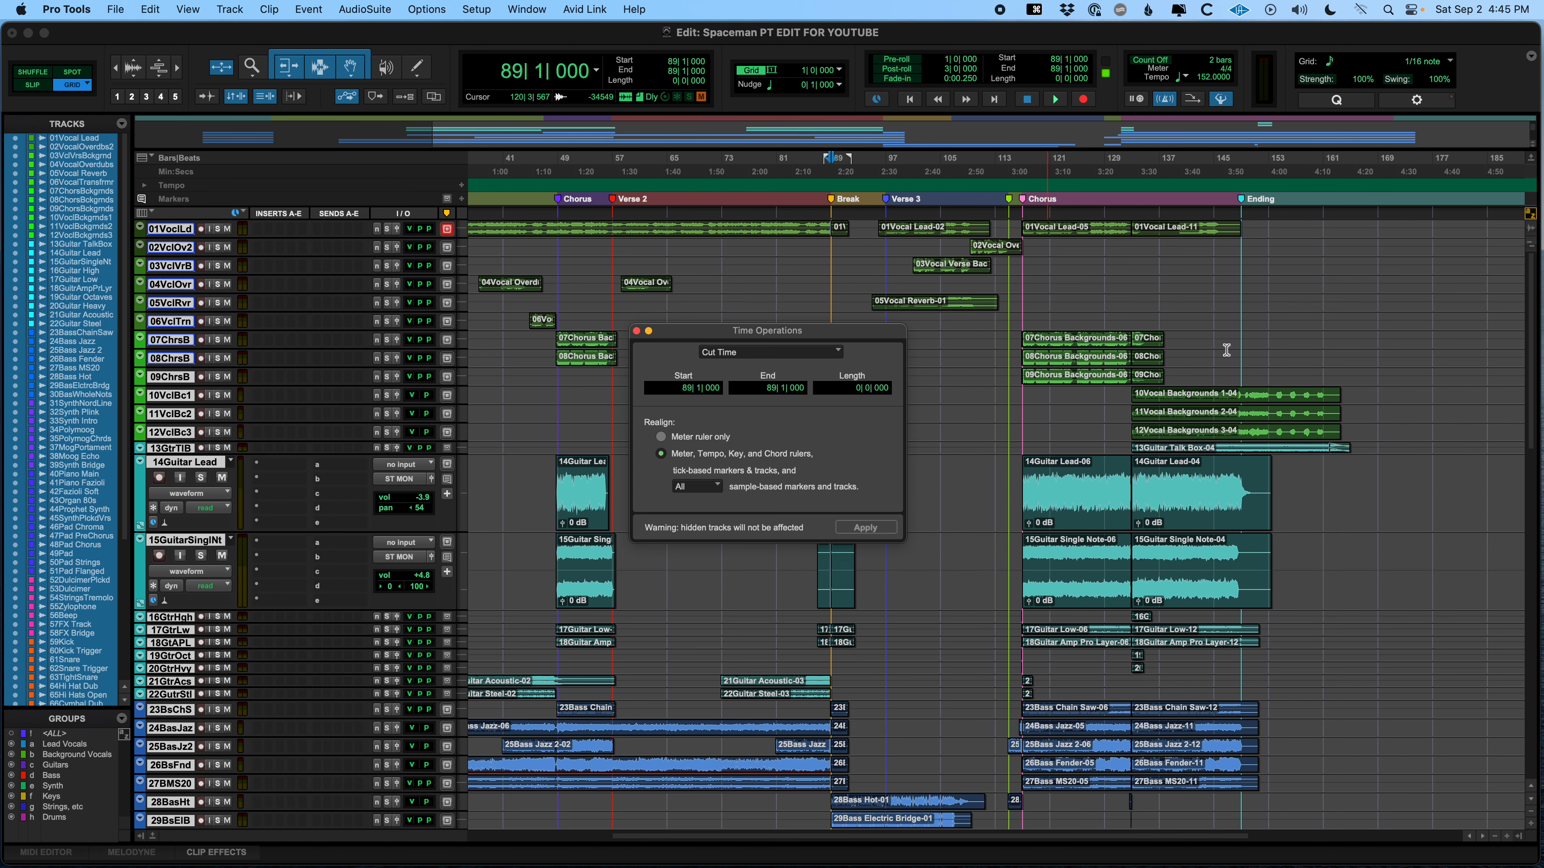
click(636, 330)
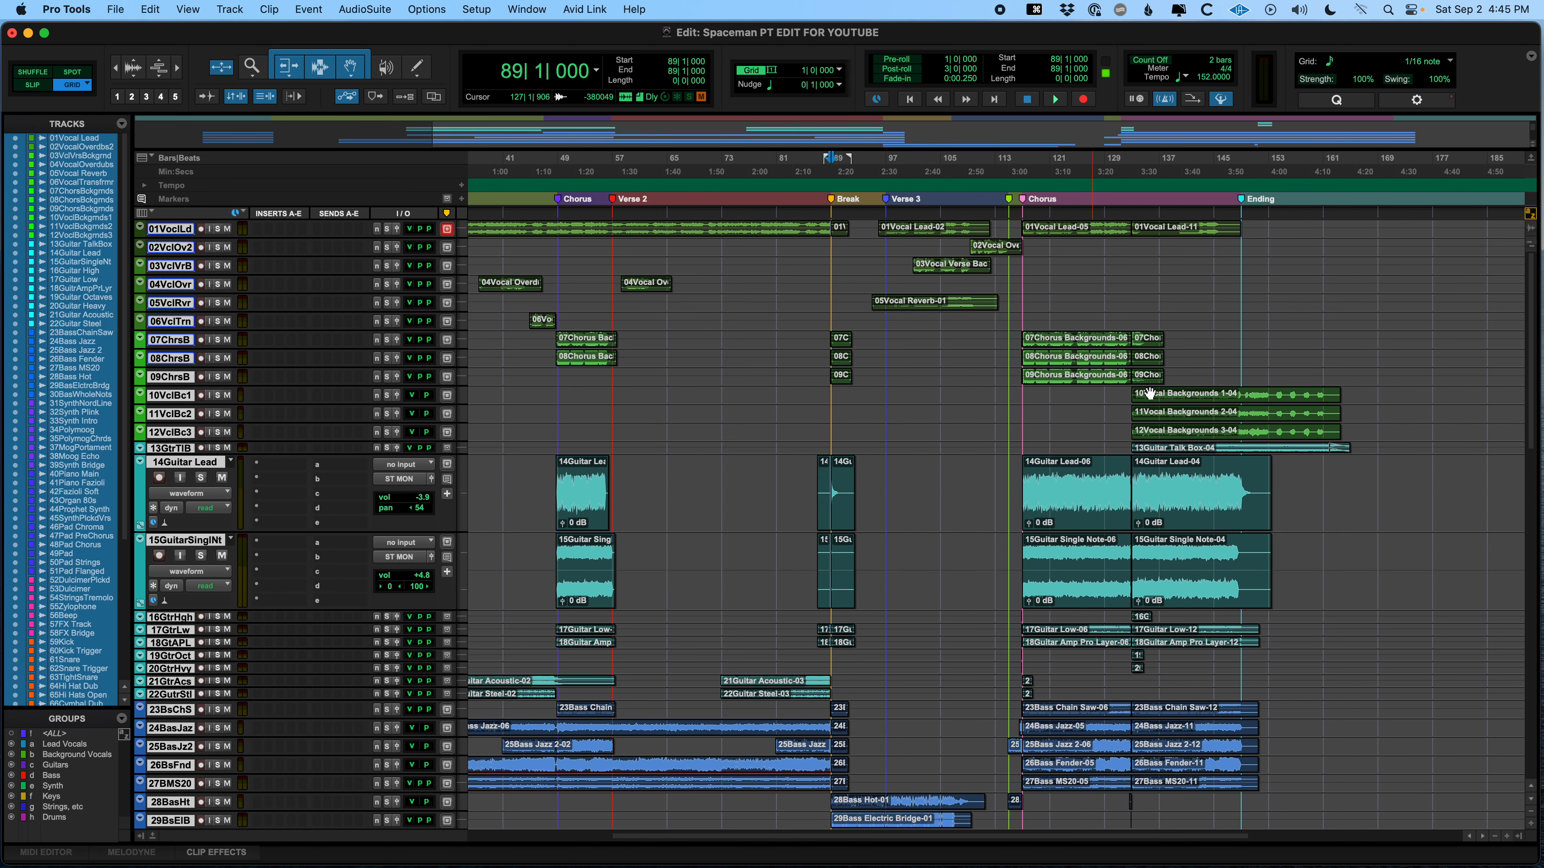
key(super+z)
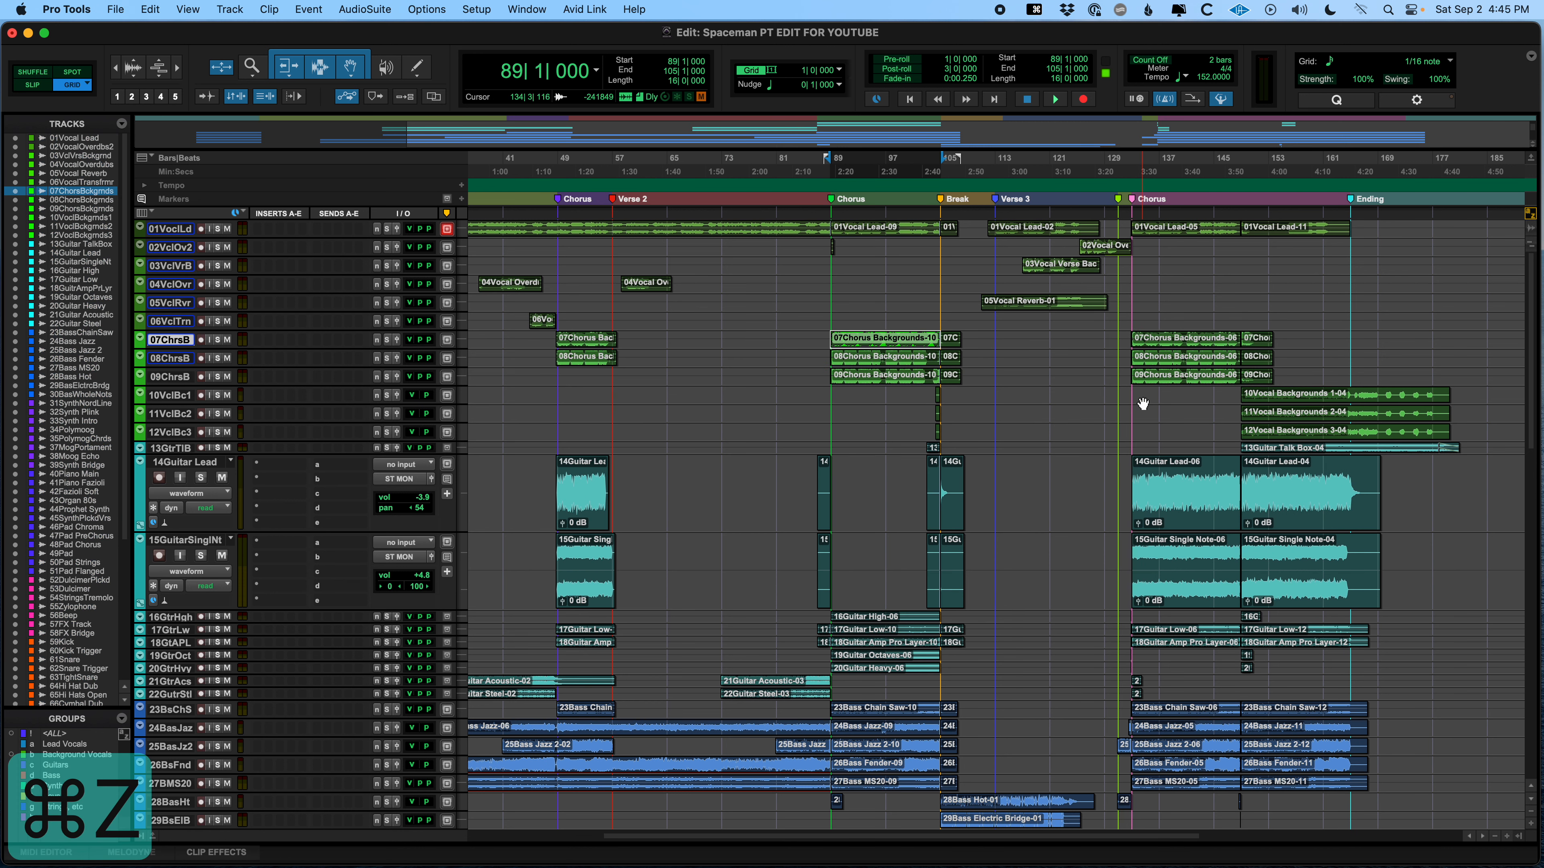
- Switch to Shuffle mode, delete the selected Chorus clip on the 07 chorus backgrounds track, and undo the deletion
click(36, 75)
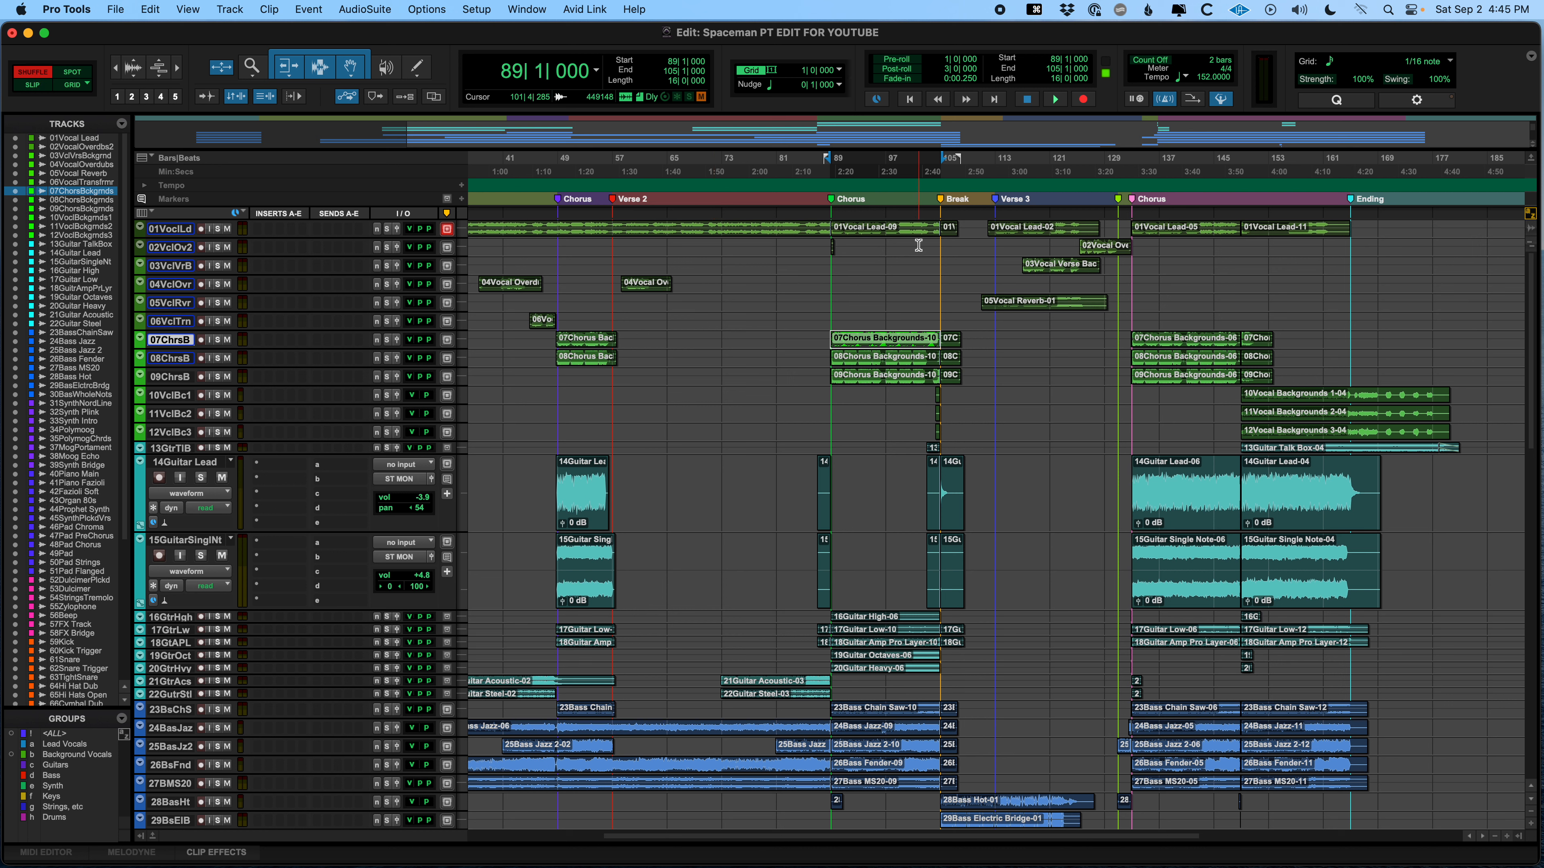
key(BackSpace)
key(super+z)
key(BackSpace)
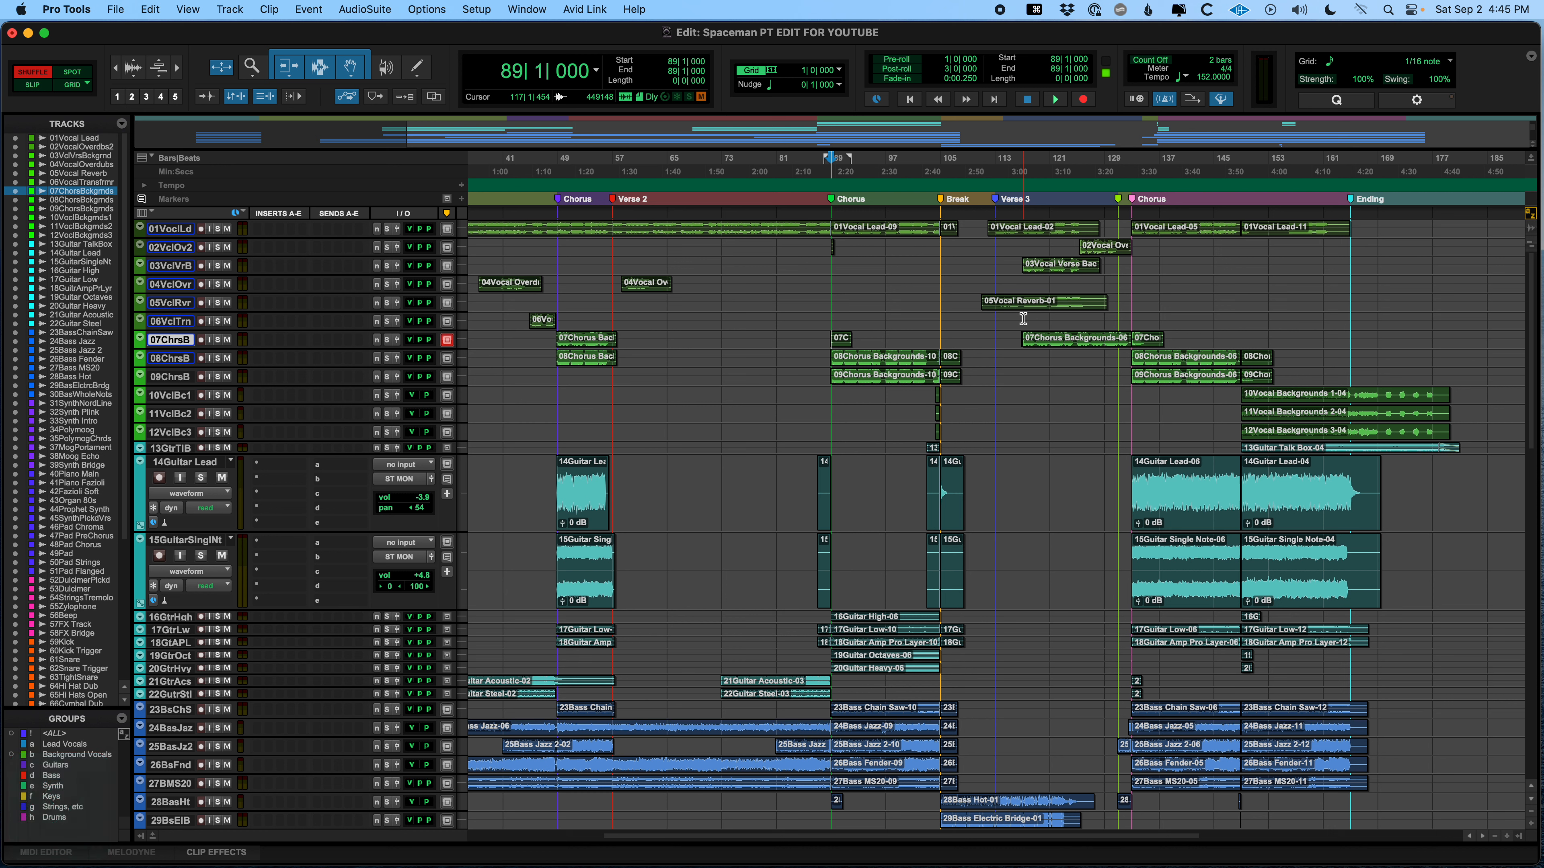
key(super+z)
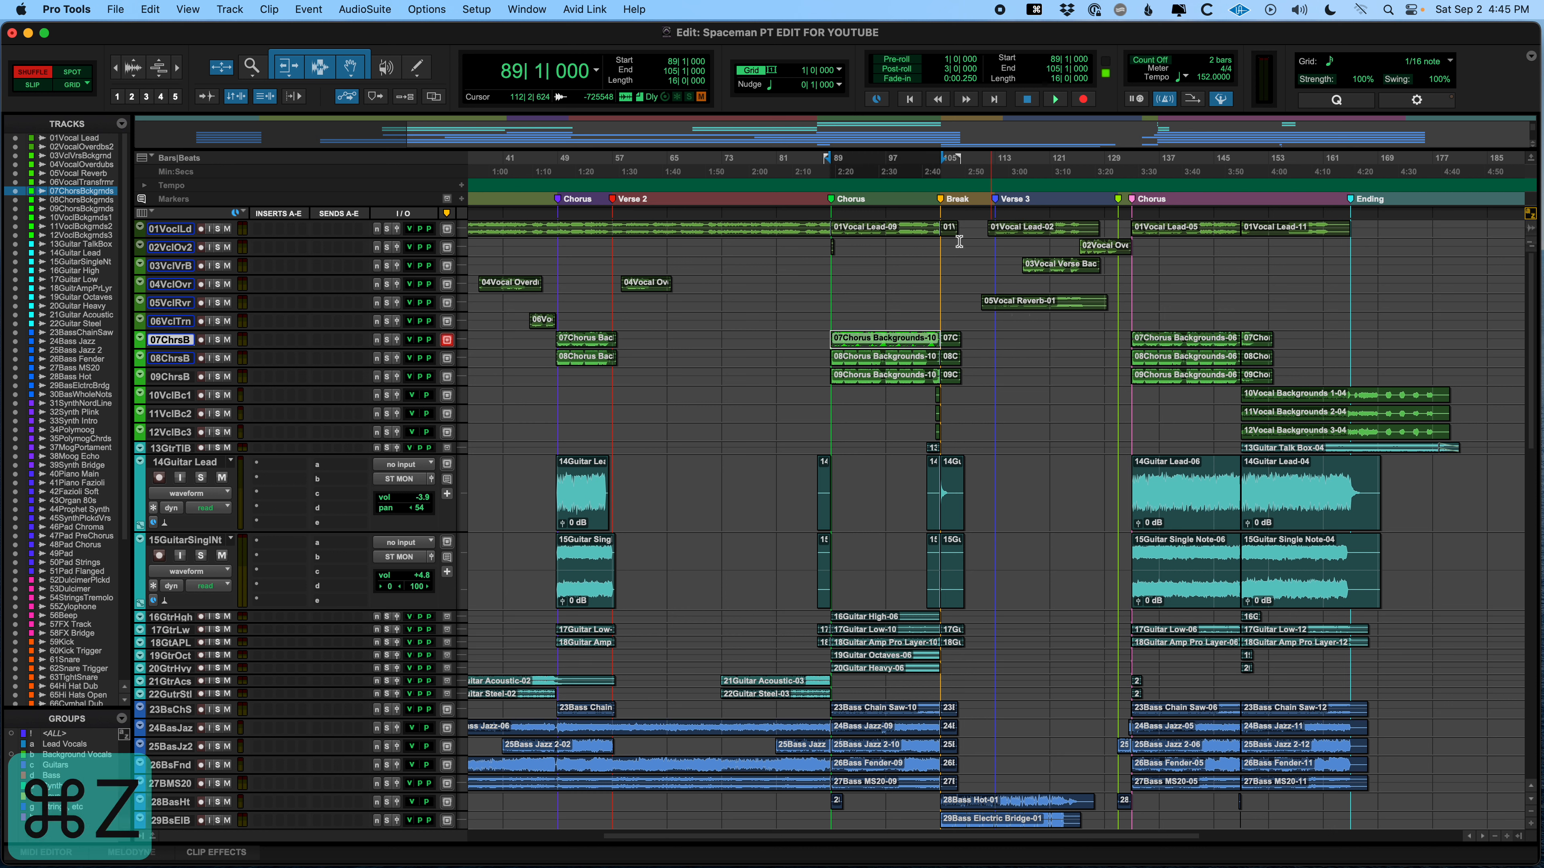
- Select the Chorus preceding the Break across all tracks, from 89|1|000 to the Break marker at 105|1|000
click(835, 206)
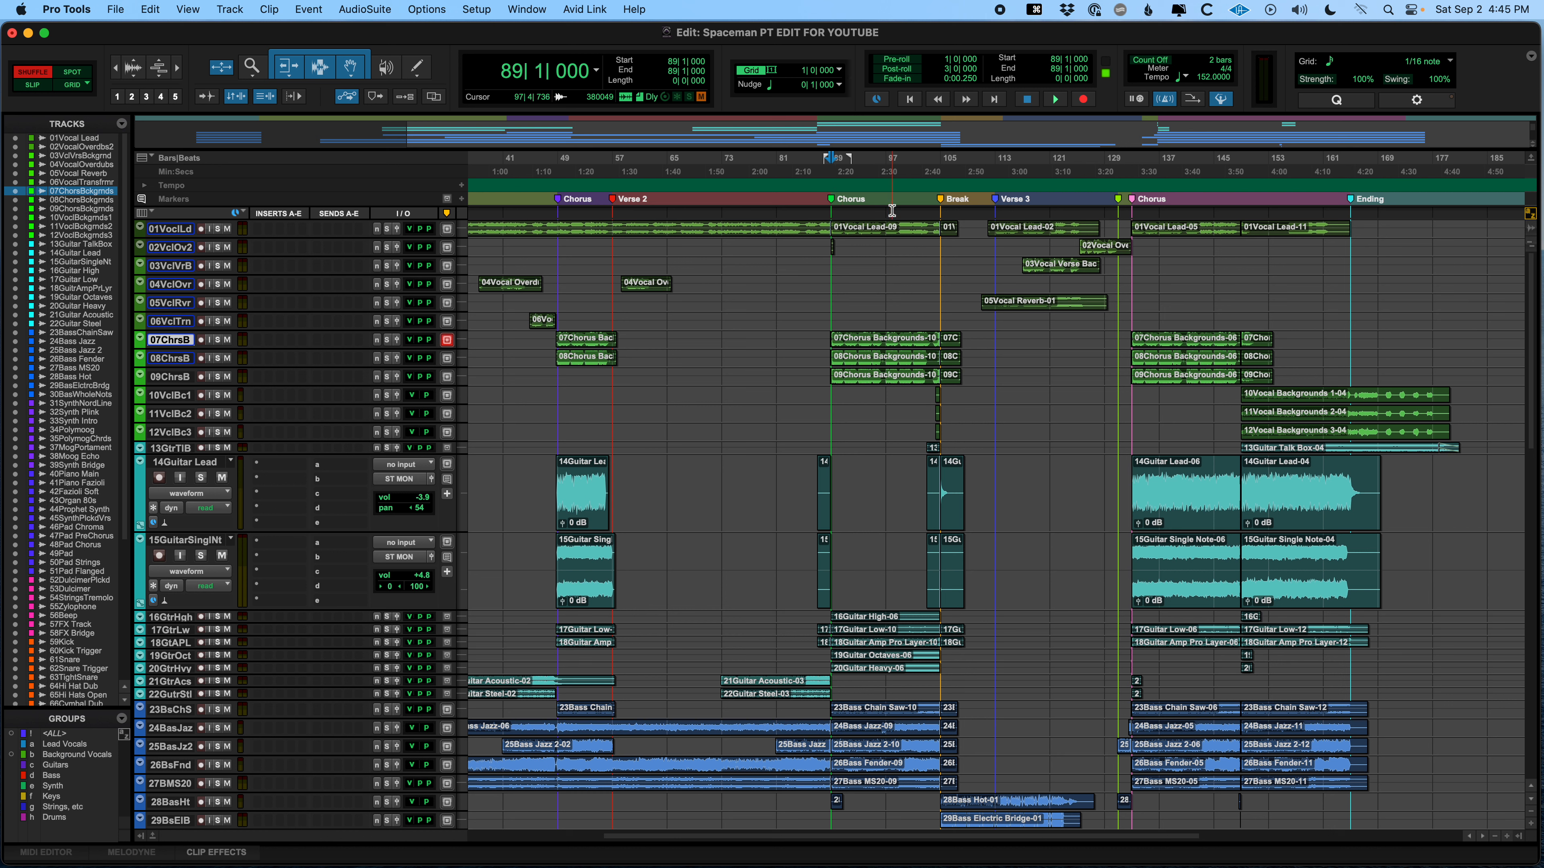
key(shift+Tab)
key(shift+Tab)
key(shift+Tab)
key(shift+Tab)
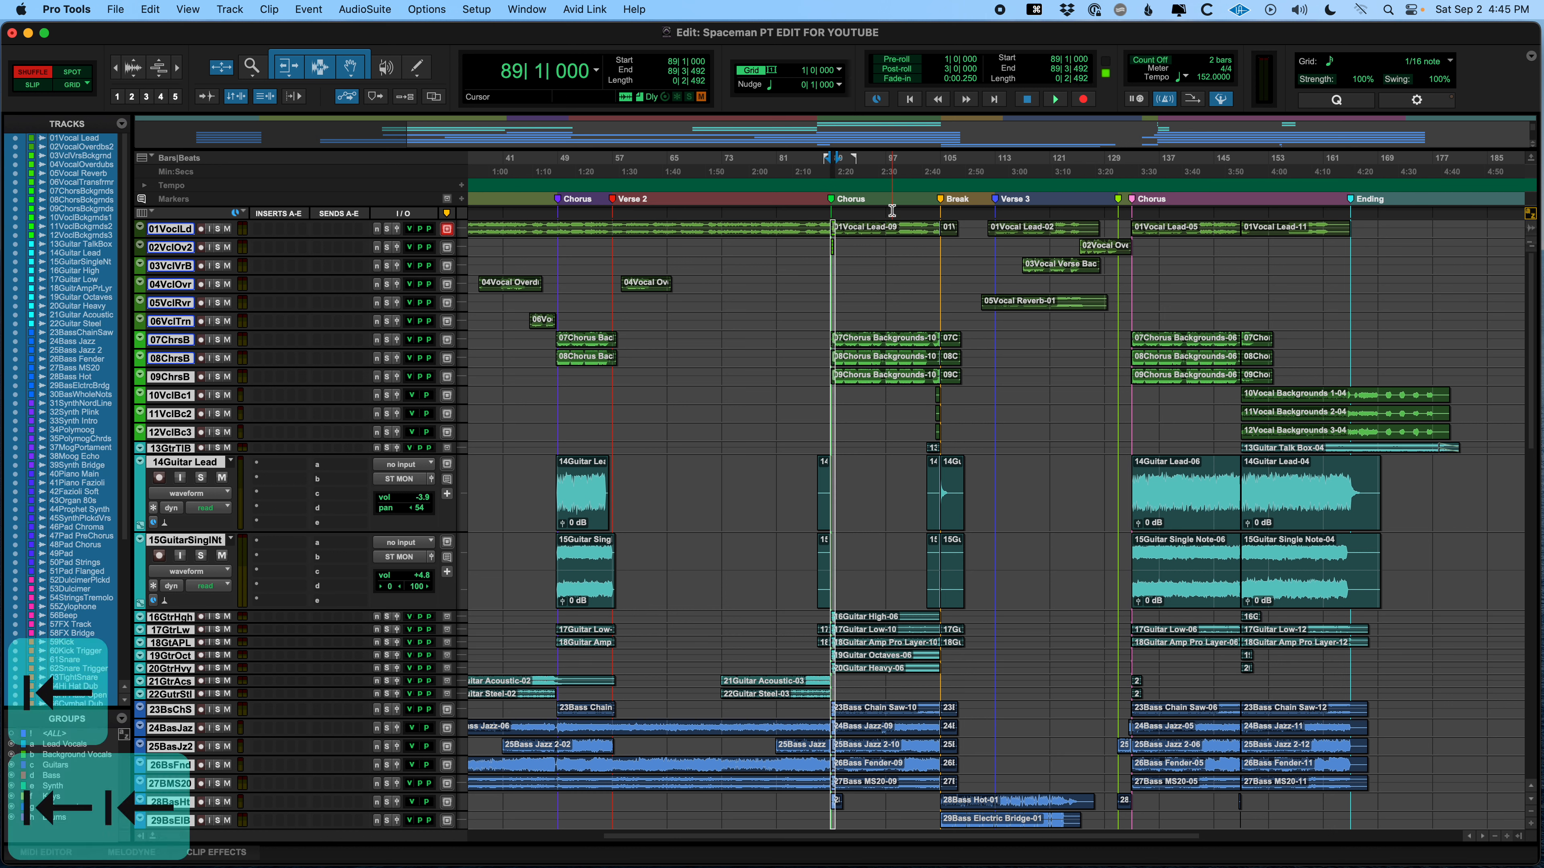
shift+click(942, 205)
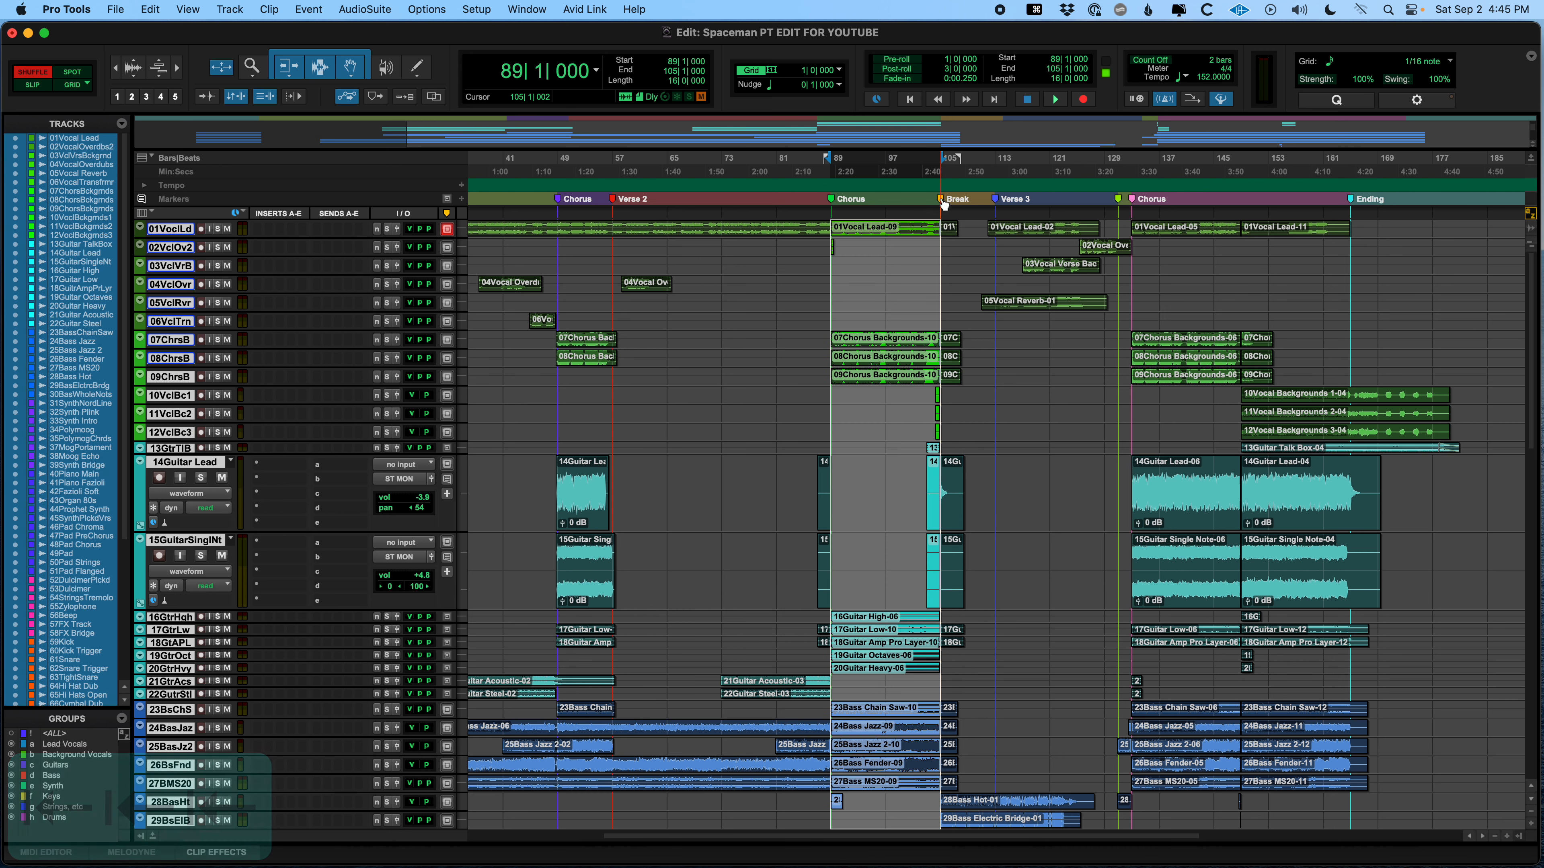
- Delete the selected Chorus from all tracks in Shuffle mode, undo the deletion, and return to Grid mode
key(BackSpace)
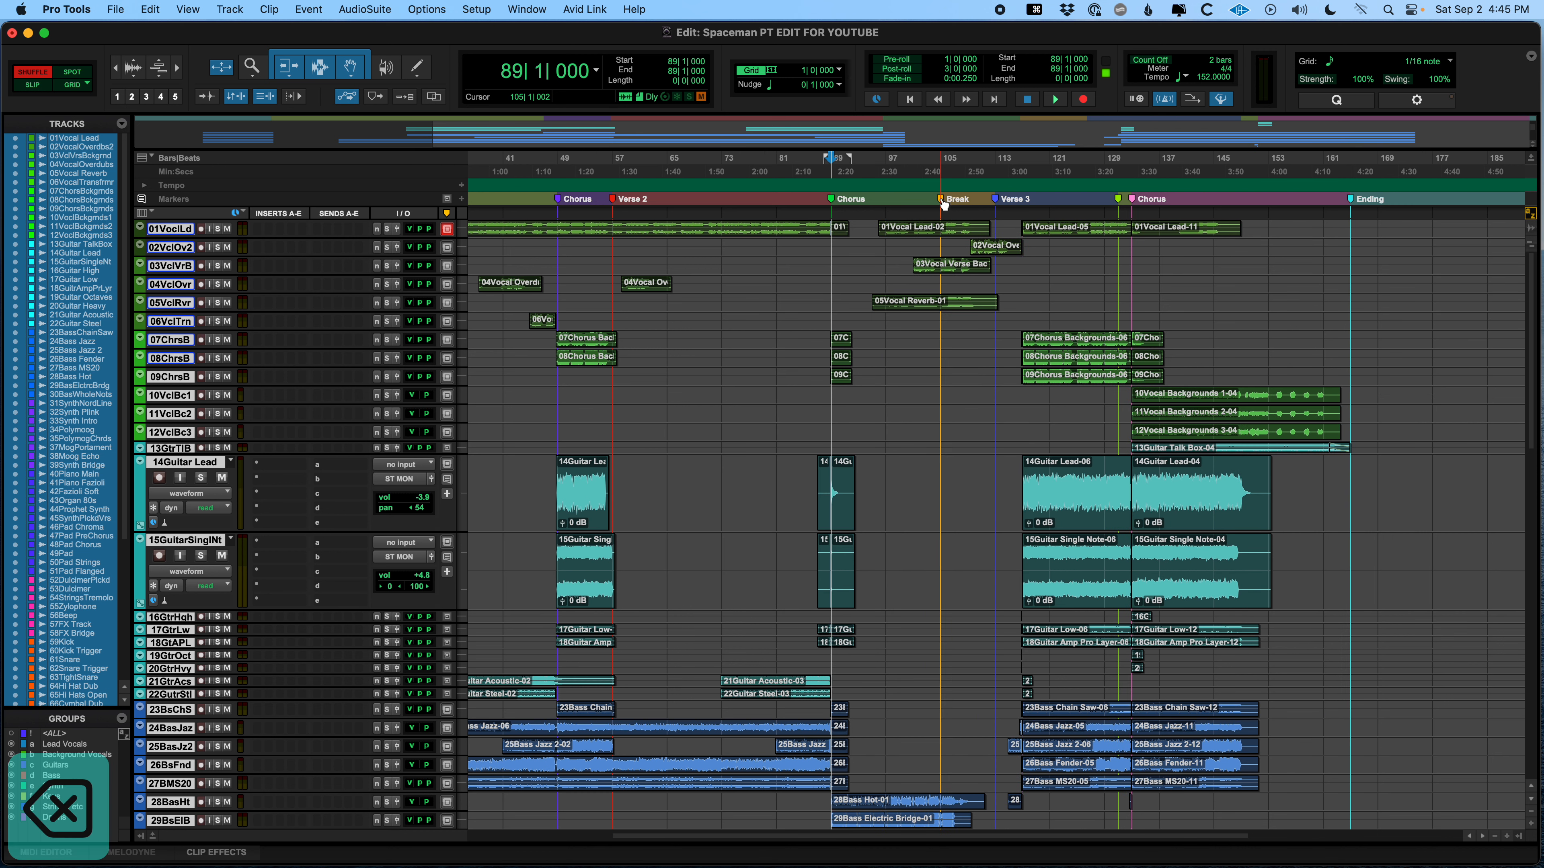
key(super+z)
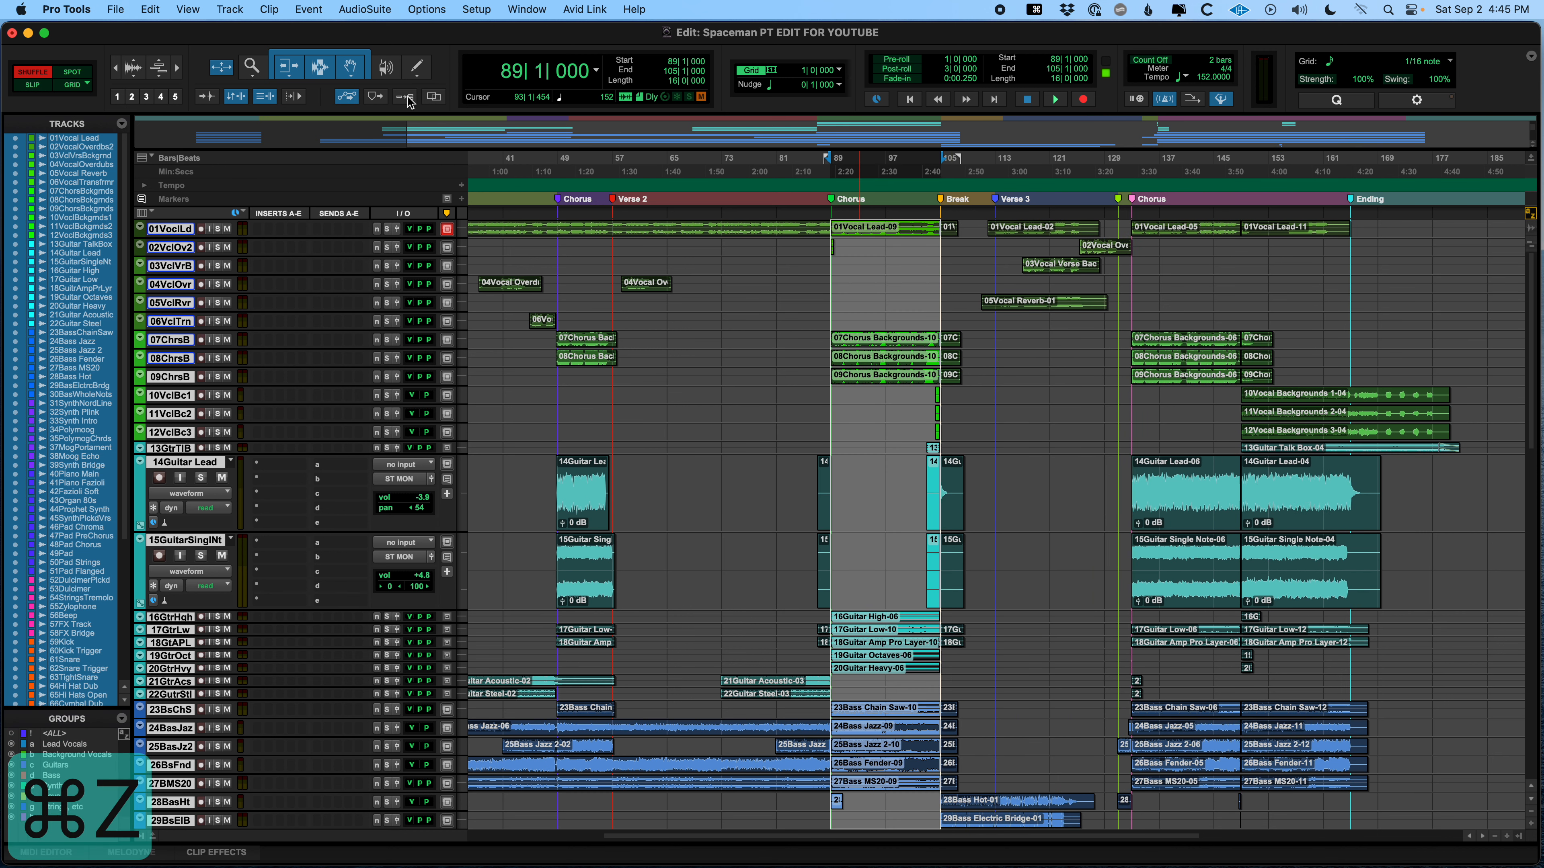
click(74, 91)
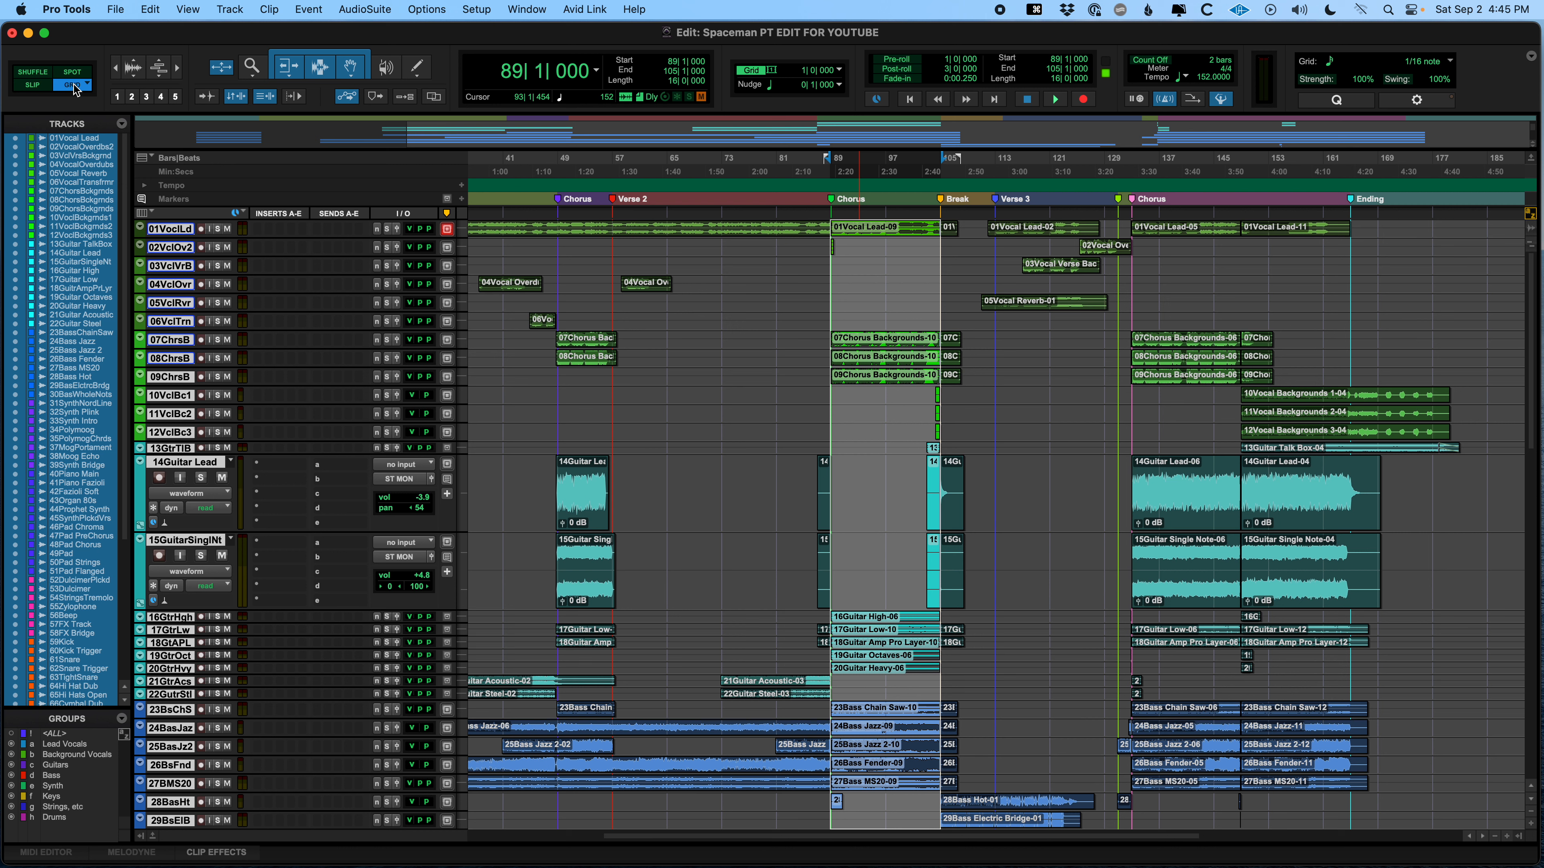
- Place the edit cursor at the start of the 14Guitar Lead clip in the Chorus before Verse 2, at 48|4|000
click(744, 480)
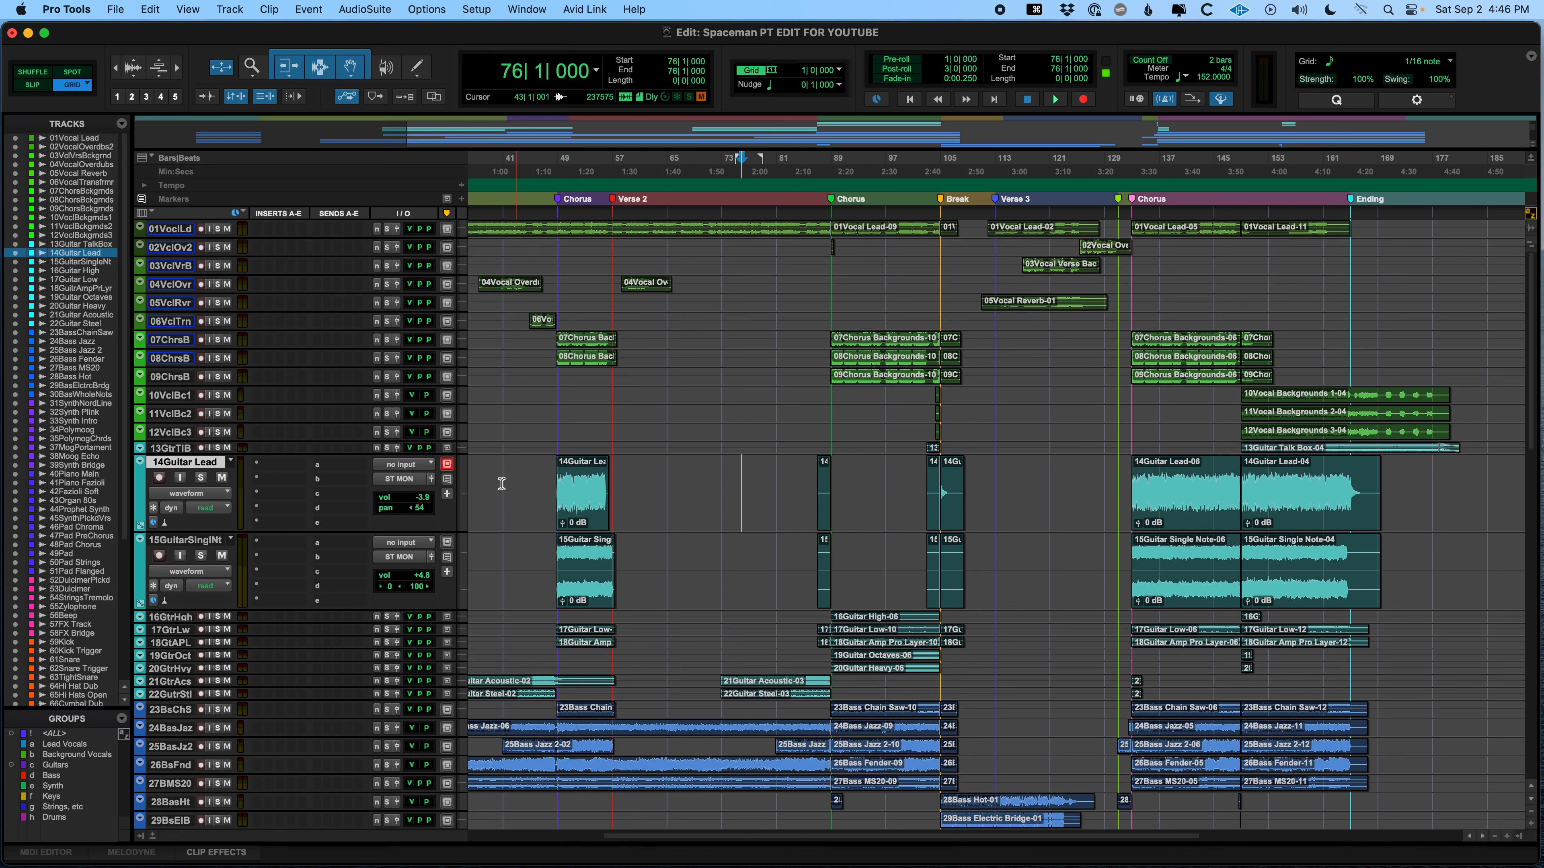
click(723, 516)
click(519, 473)
key(Tab)
key(t)
key(t)
key(t)
key(t)
key(r)
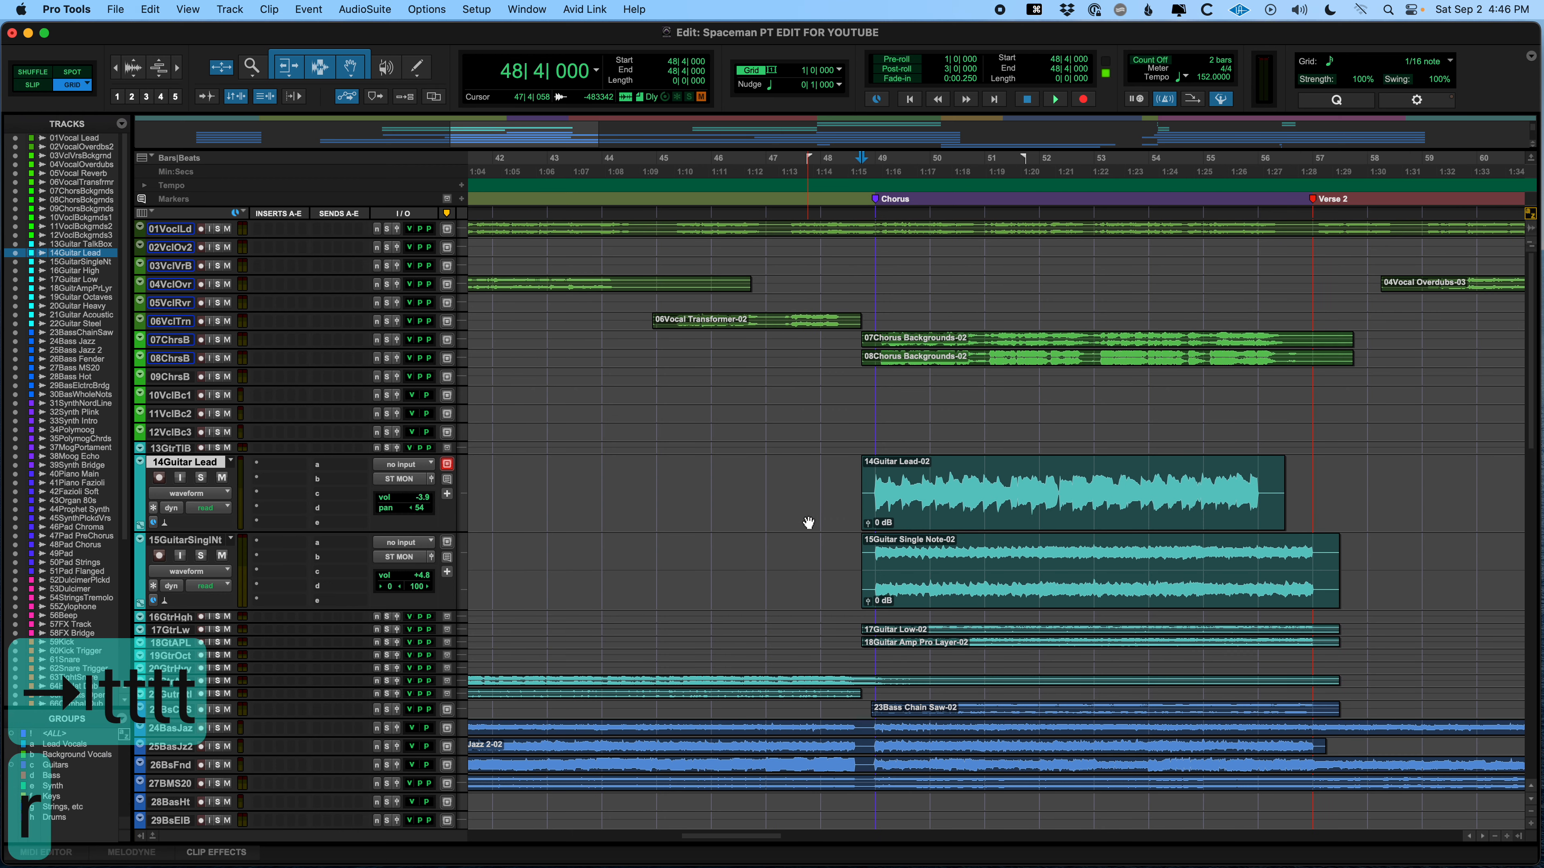
- Select the two bars from 49|1|000 to 51|1|000 on 14Guitar Lead and duplicate them five times in a row
drag(876, 490, 1000, 487)
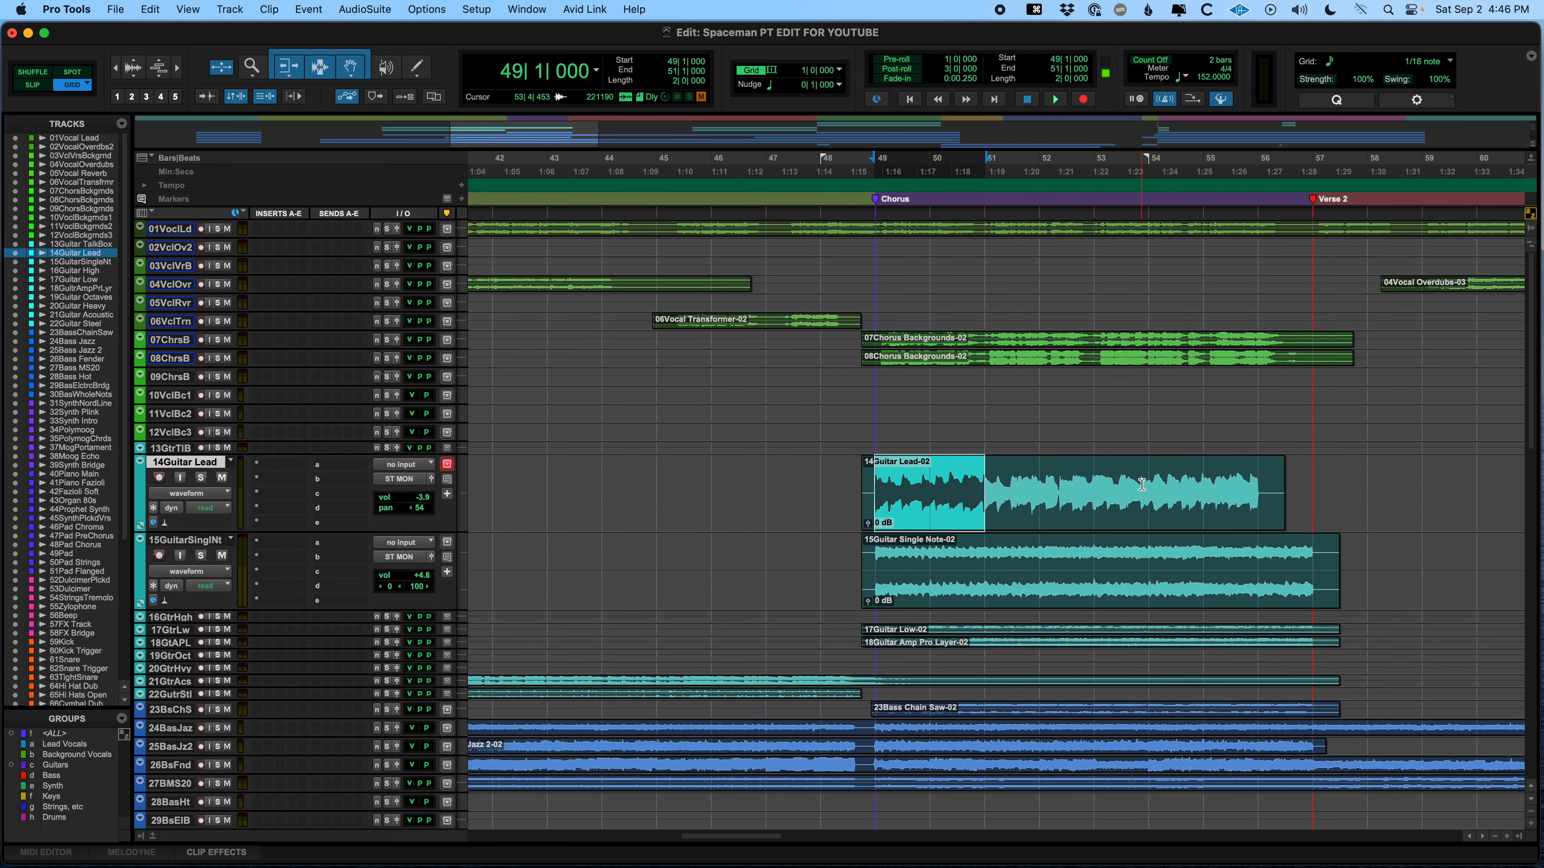
key(super+d)
key(super+d)
key(super+d)
key(super+d)
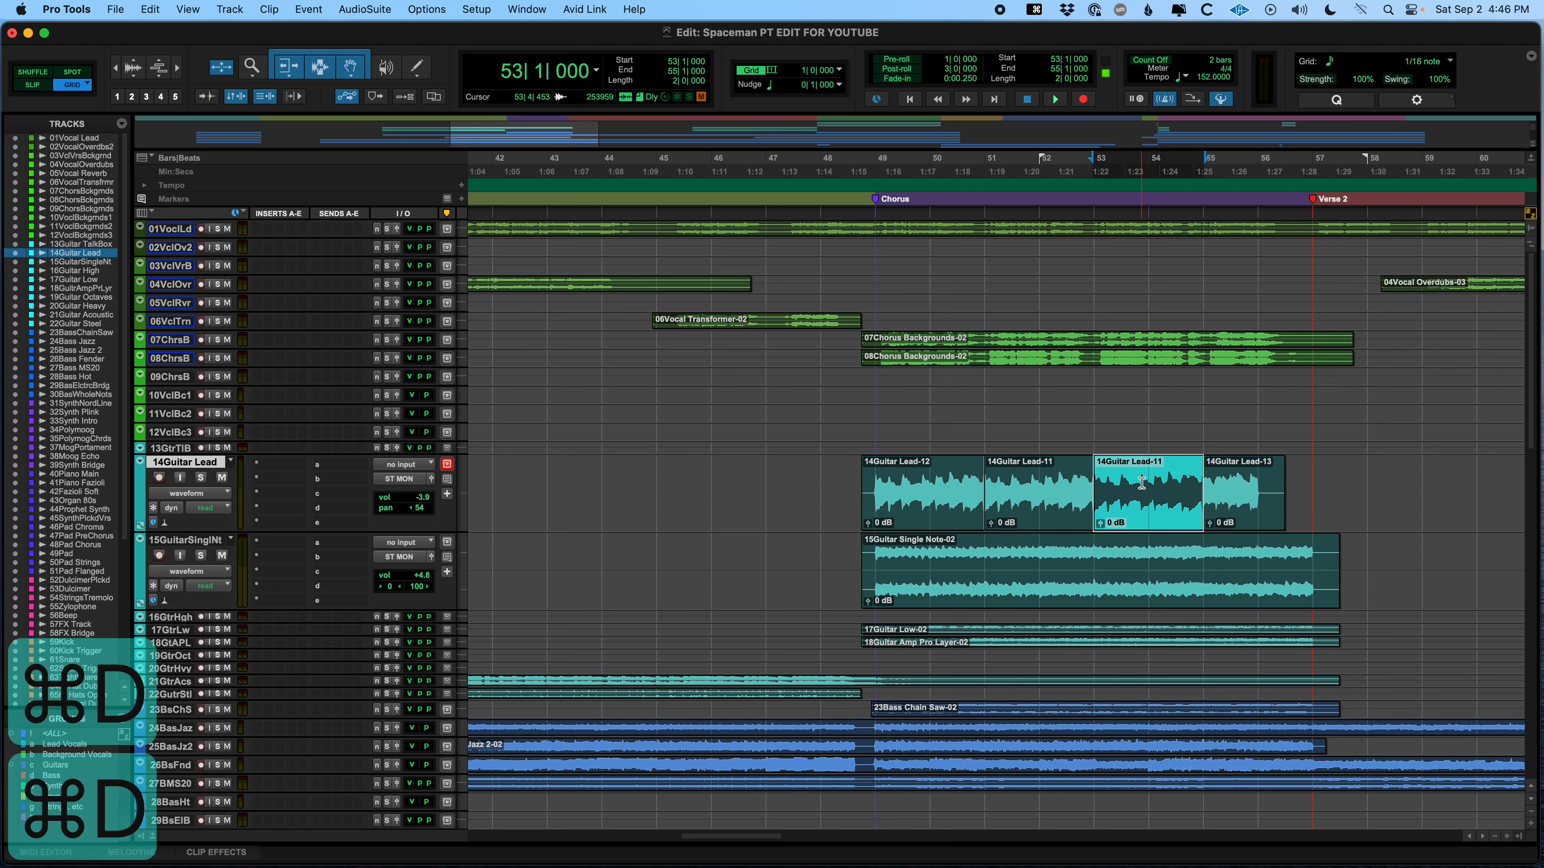
key(super+d)
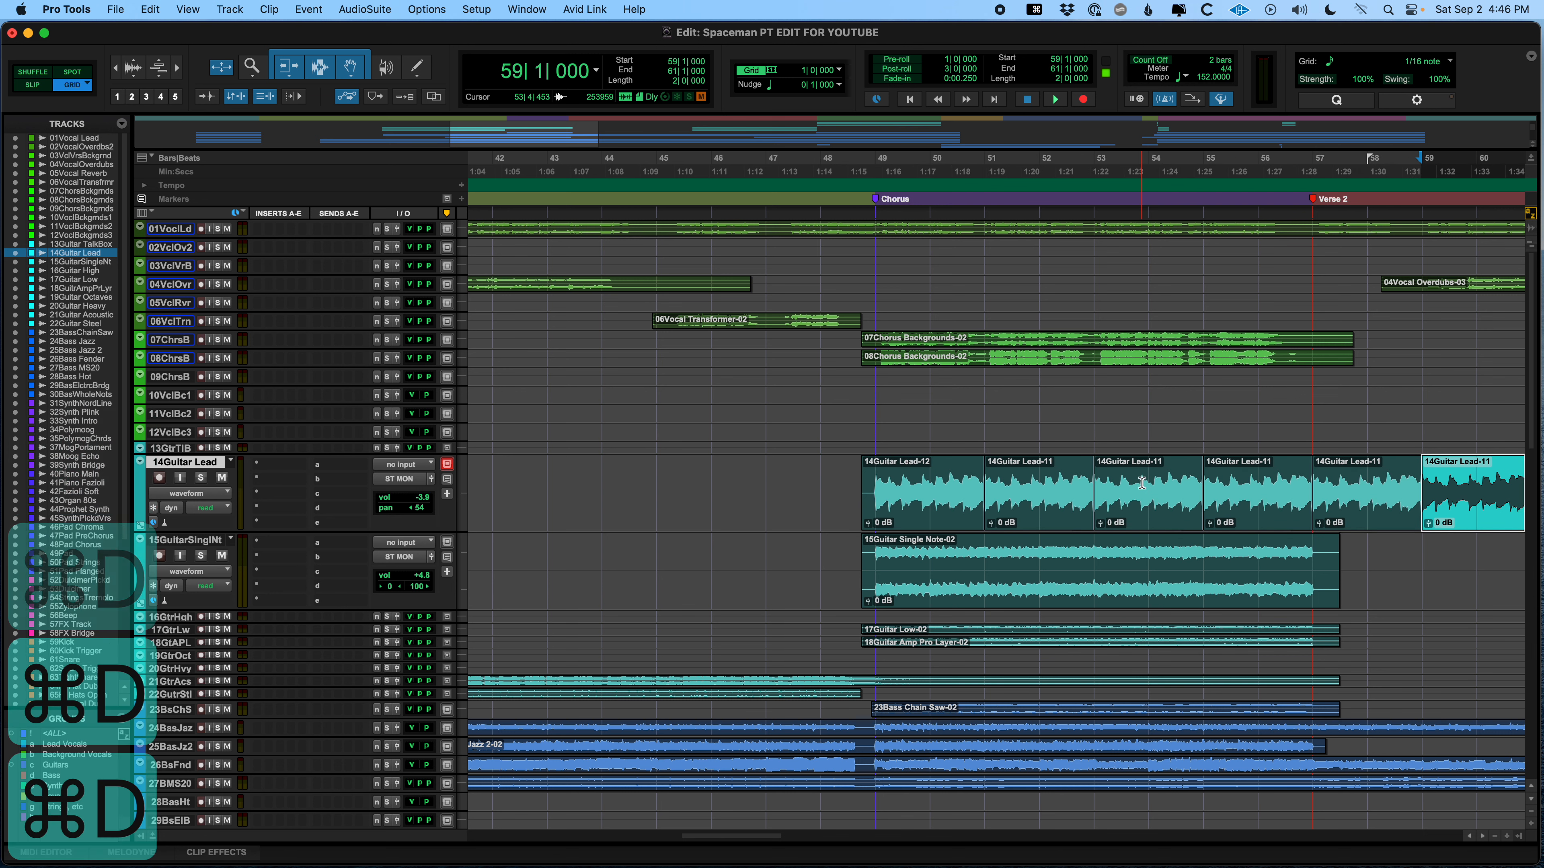
- Apply Batch Fades with centered 42 ms crossfades and 200 ms fade-outs to all the repeated 14Guitar Lead clips, inspect them, and undo the fades
key(r)
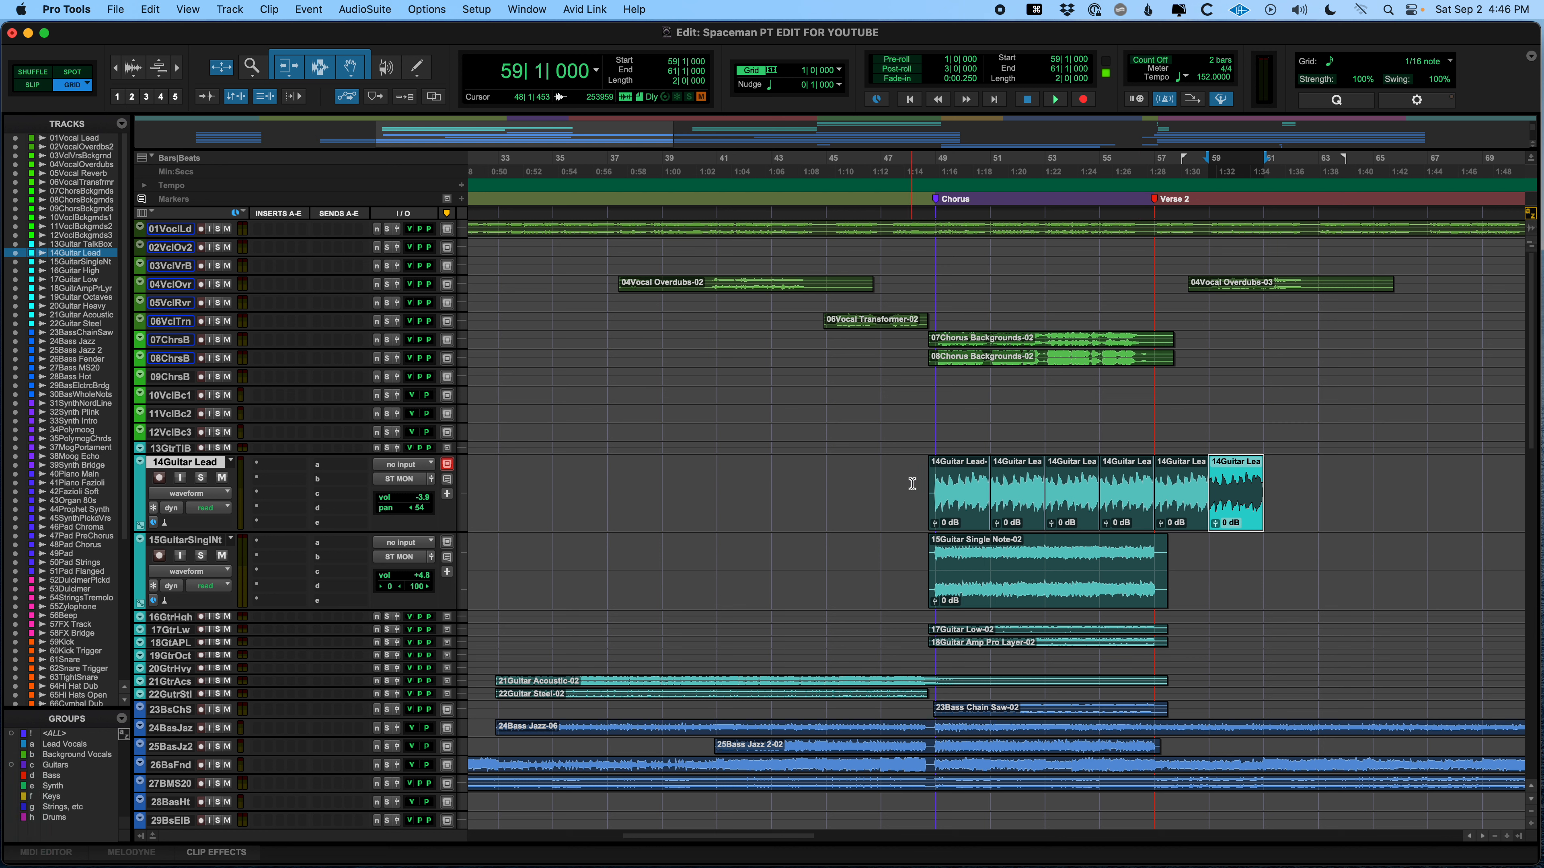
drag(825, 480, 1322, 486)
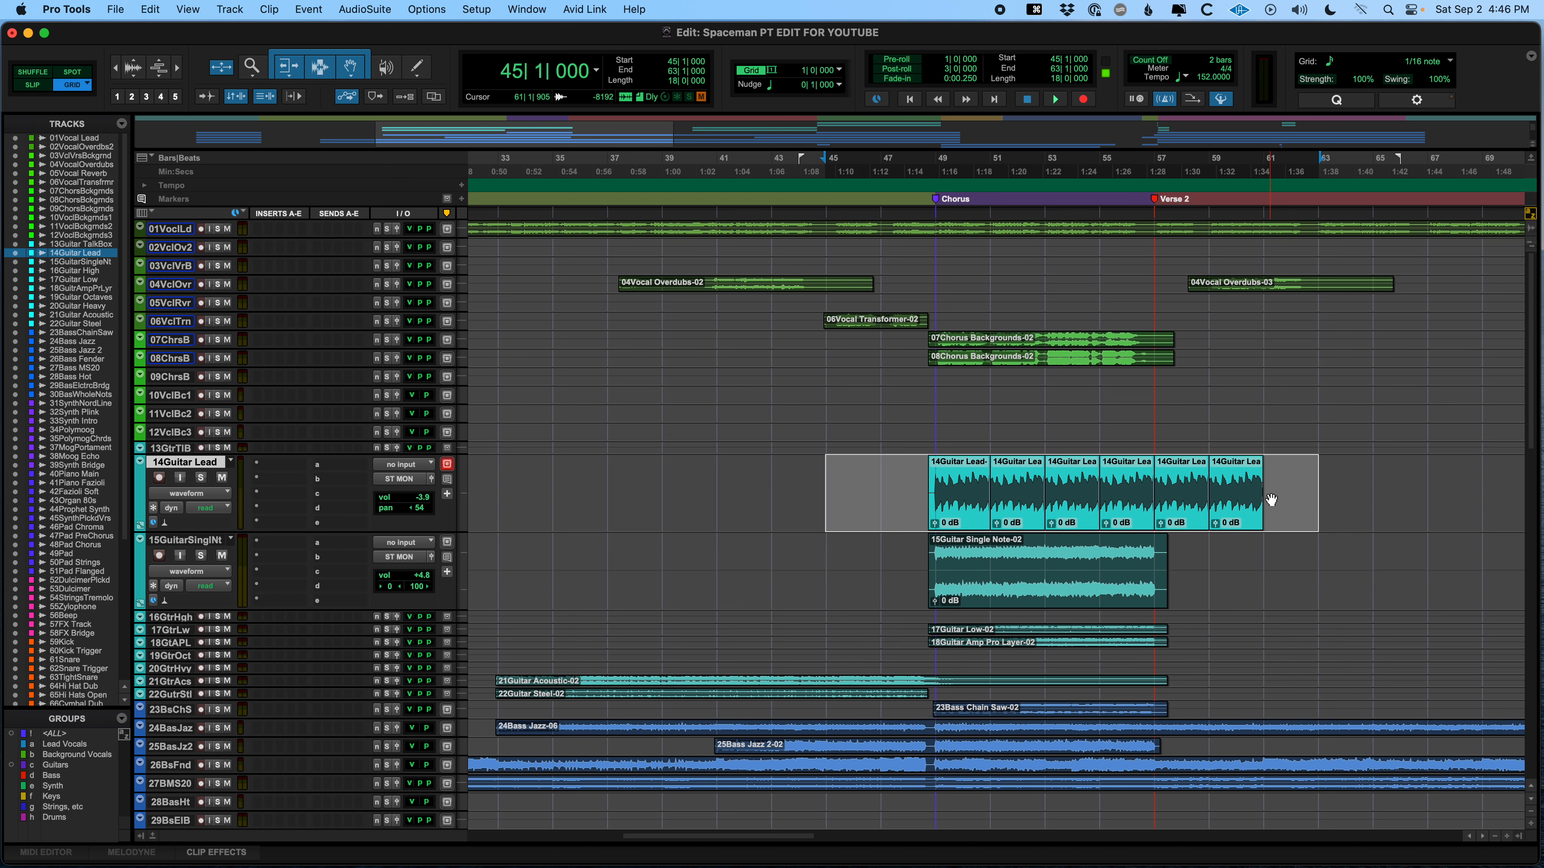
key(cmd+f)
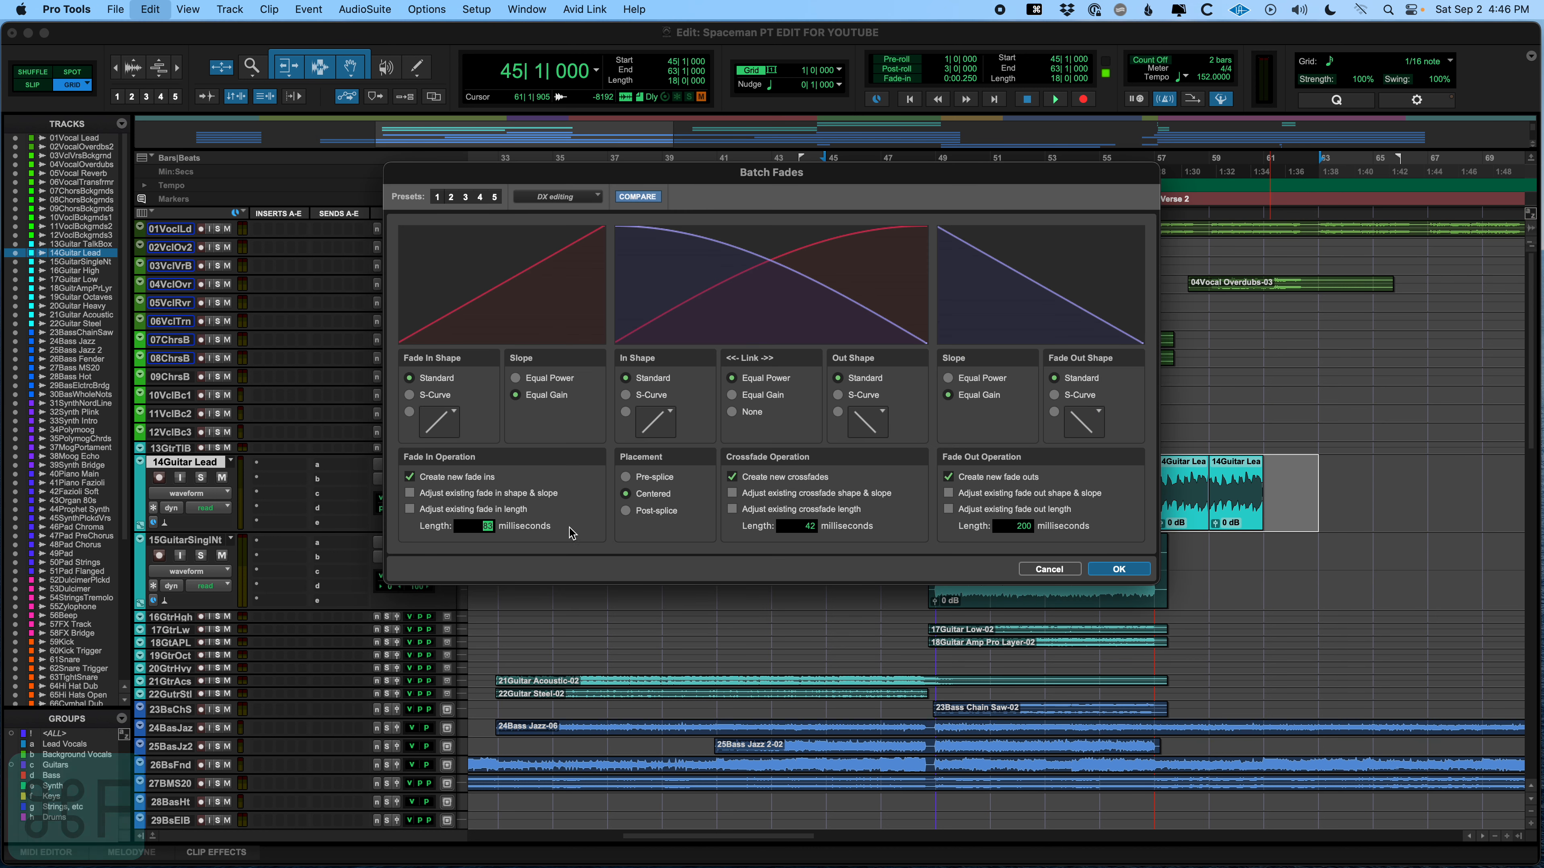
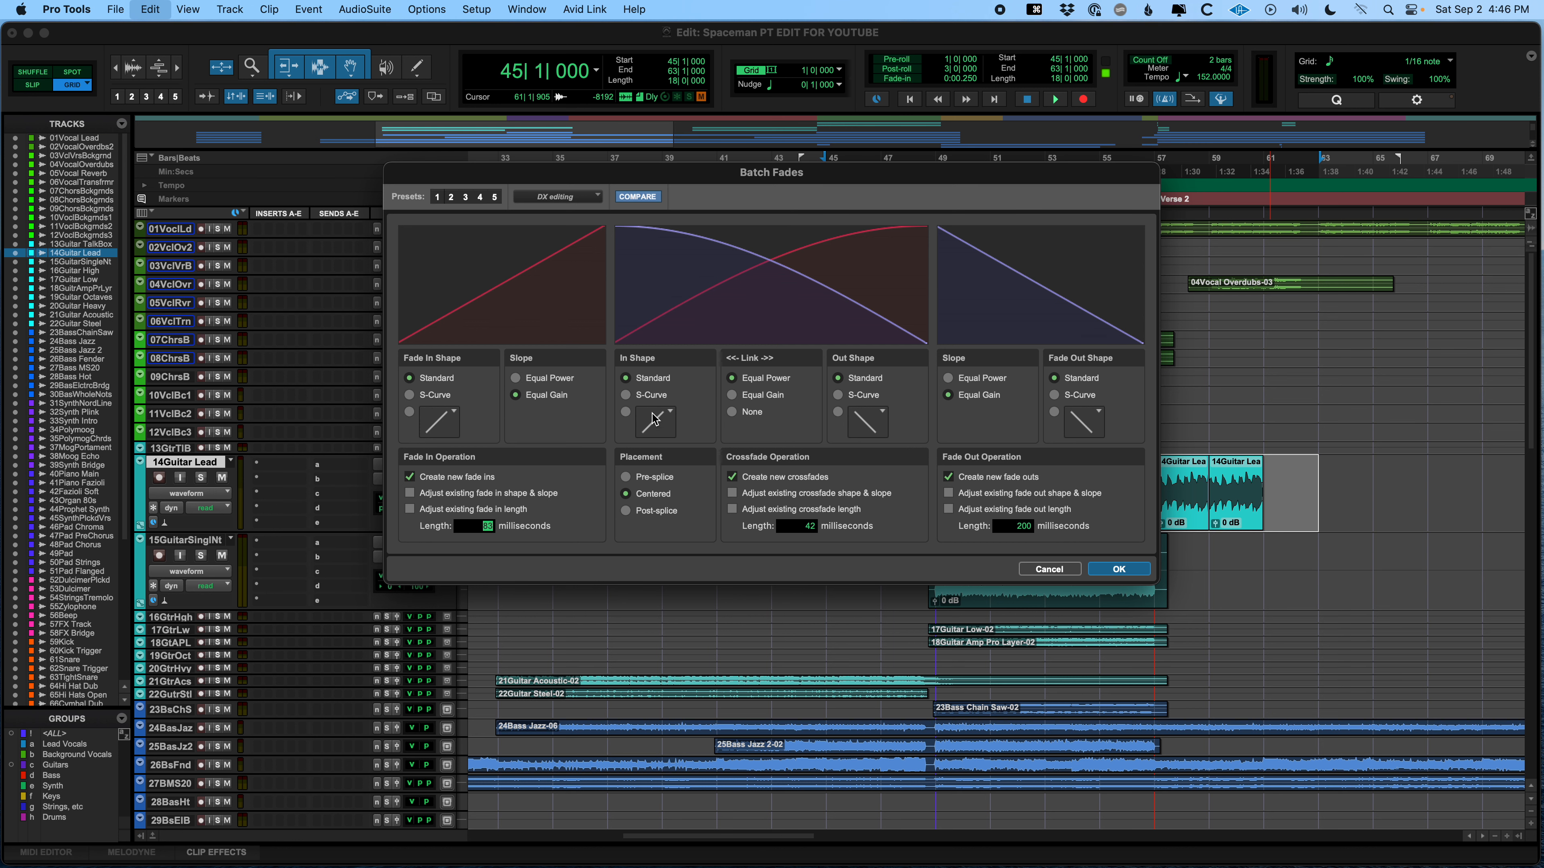
click(1074, 570)
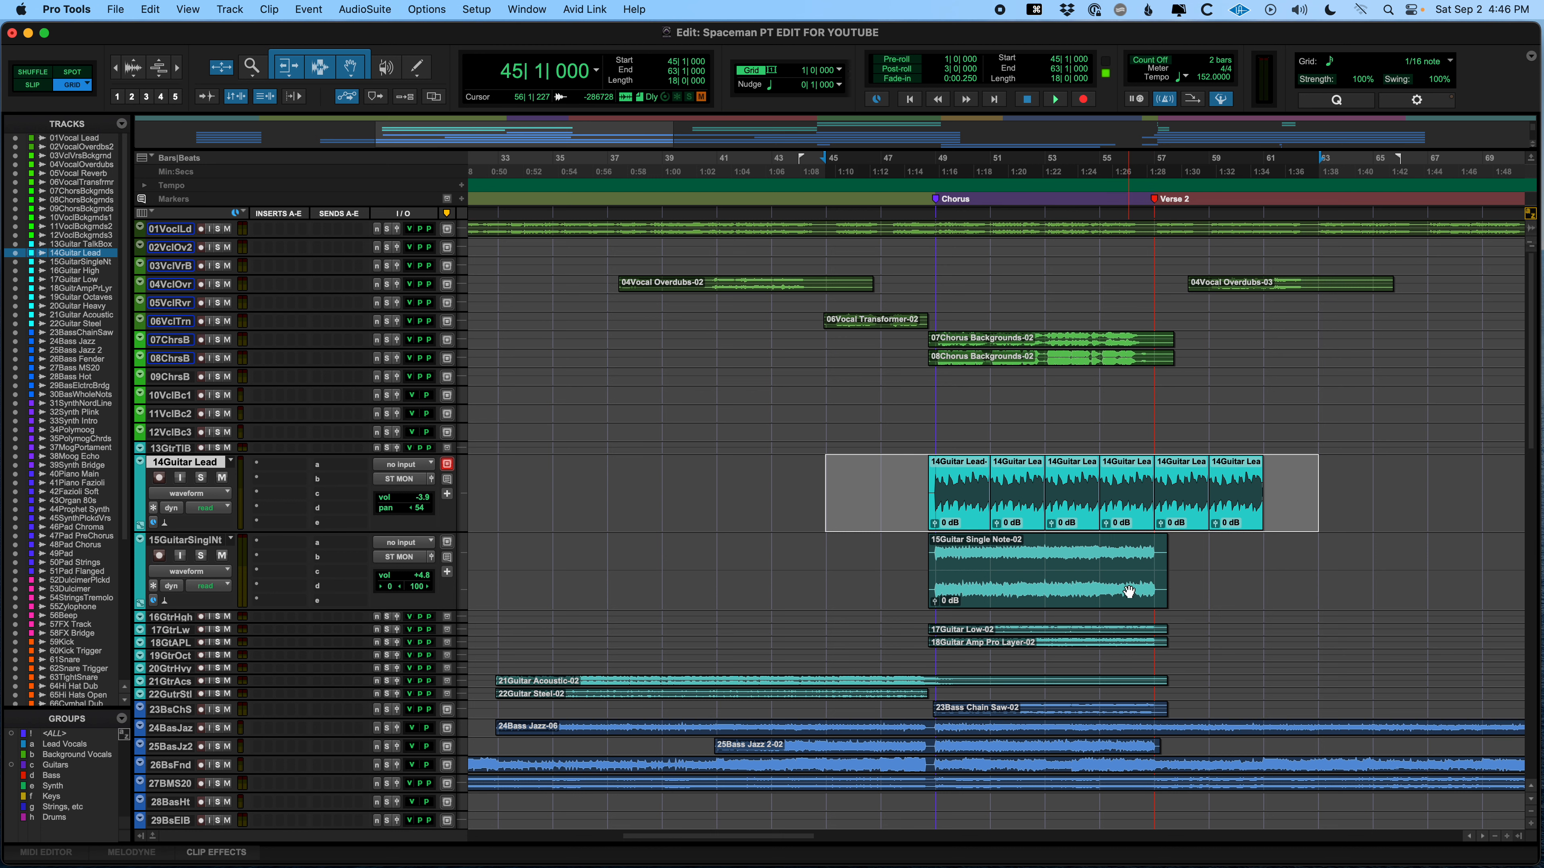
key(t)
key(t)
key(t)
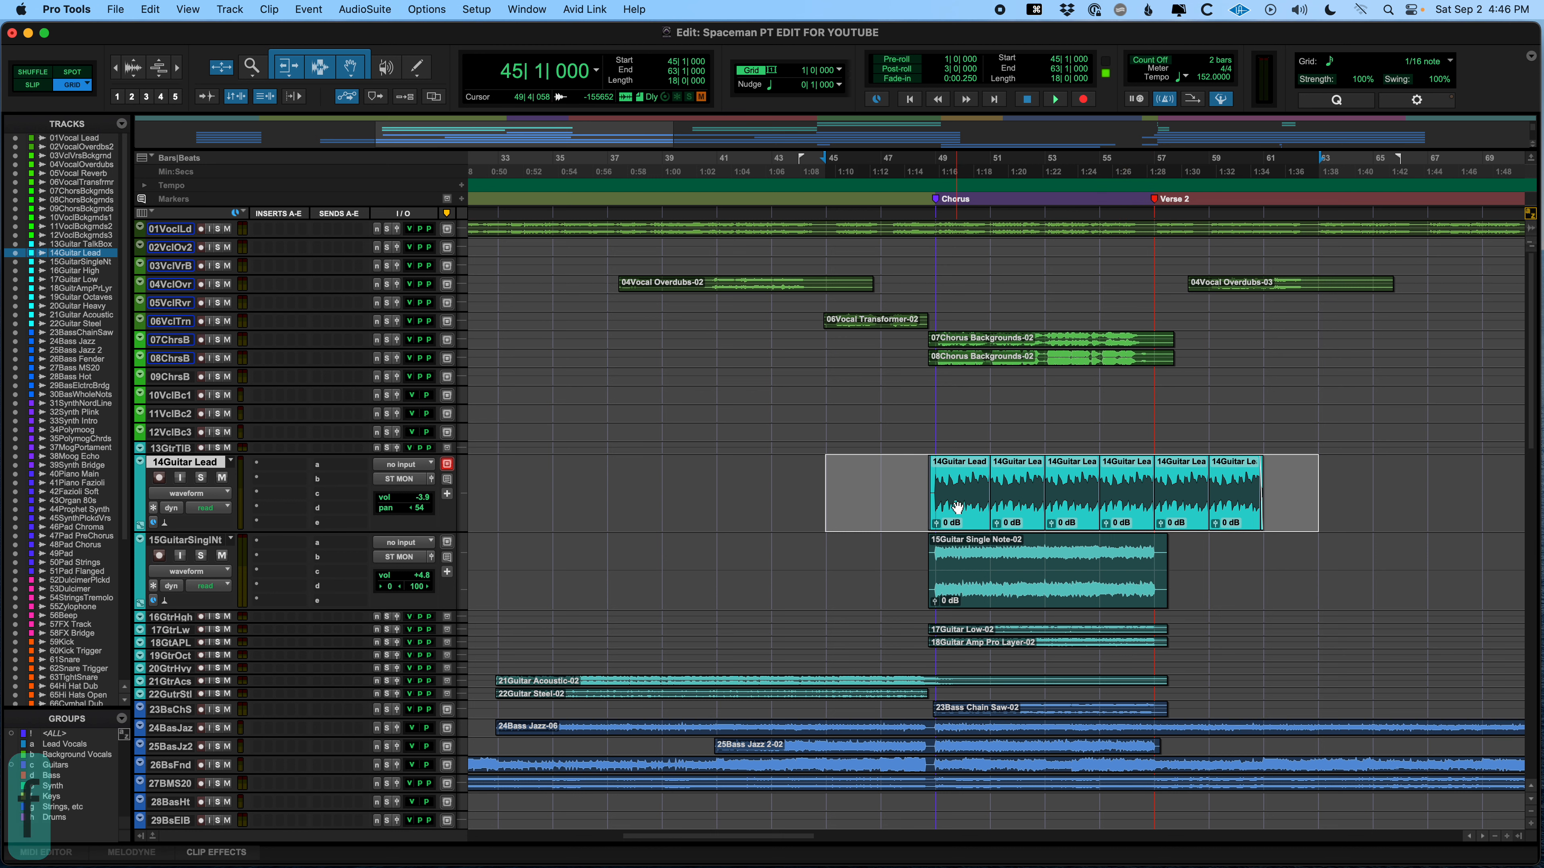
scroll(1135, 535, right, 10)
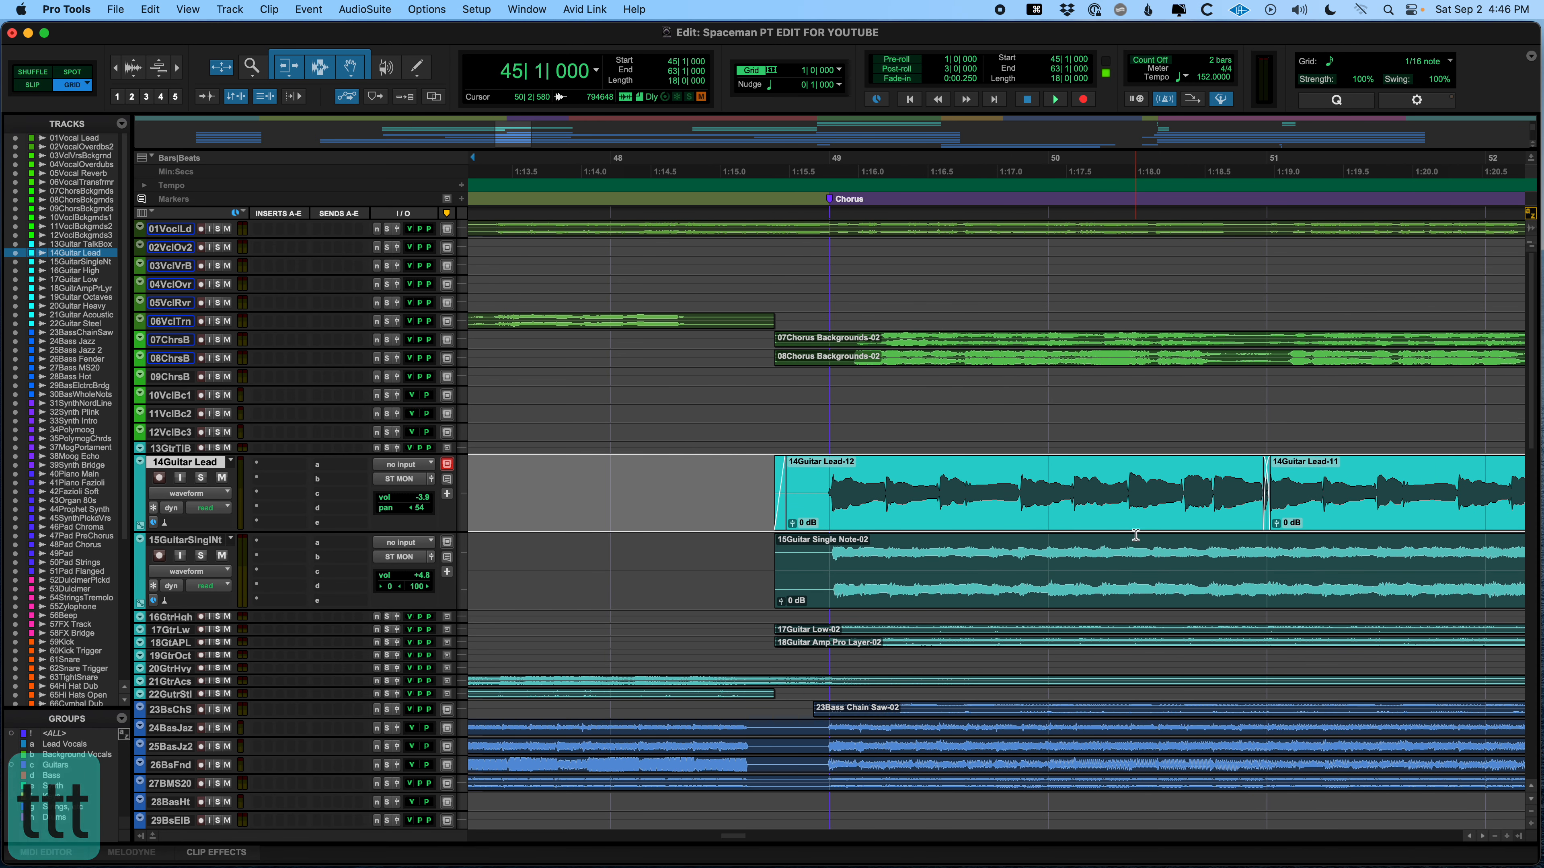
key(super+z)
- Apply the default fades directly to the selected 14Guitar Lead clips without the fades dialog, and undo them
scroll(1135, 535, right, 3)
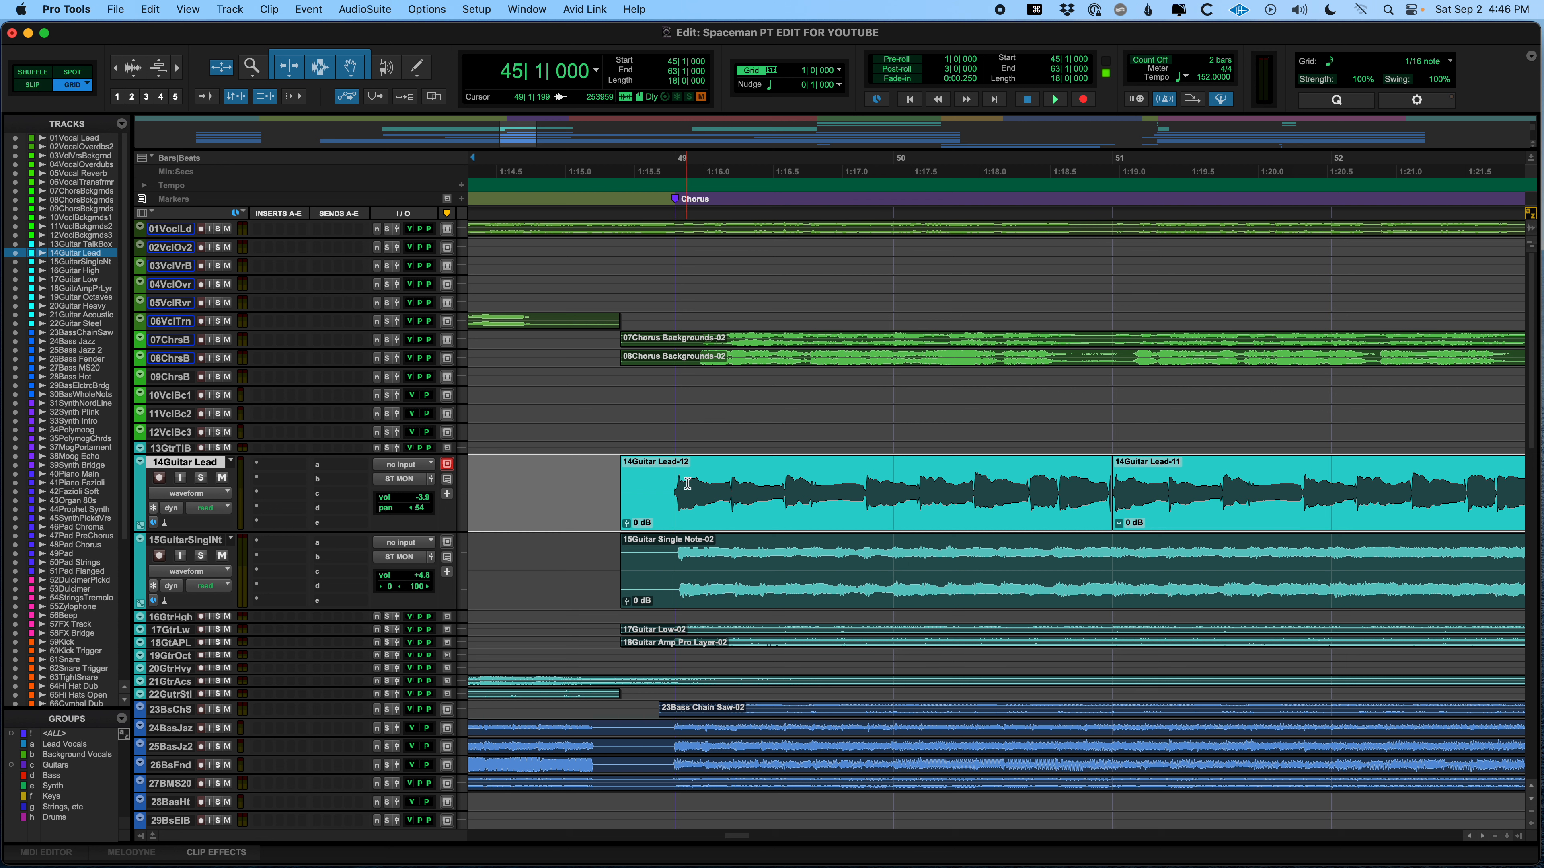
key(f)
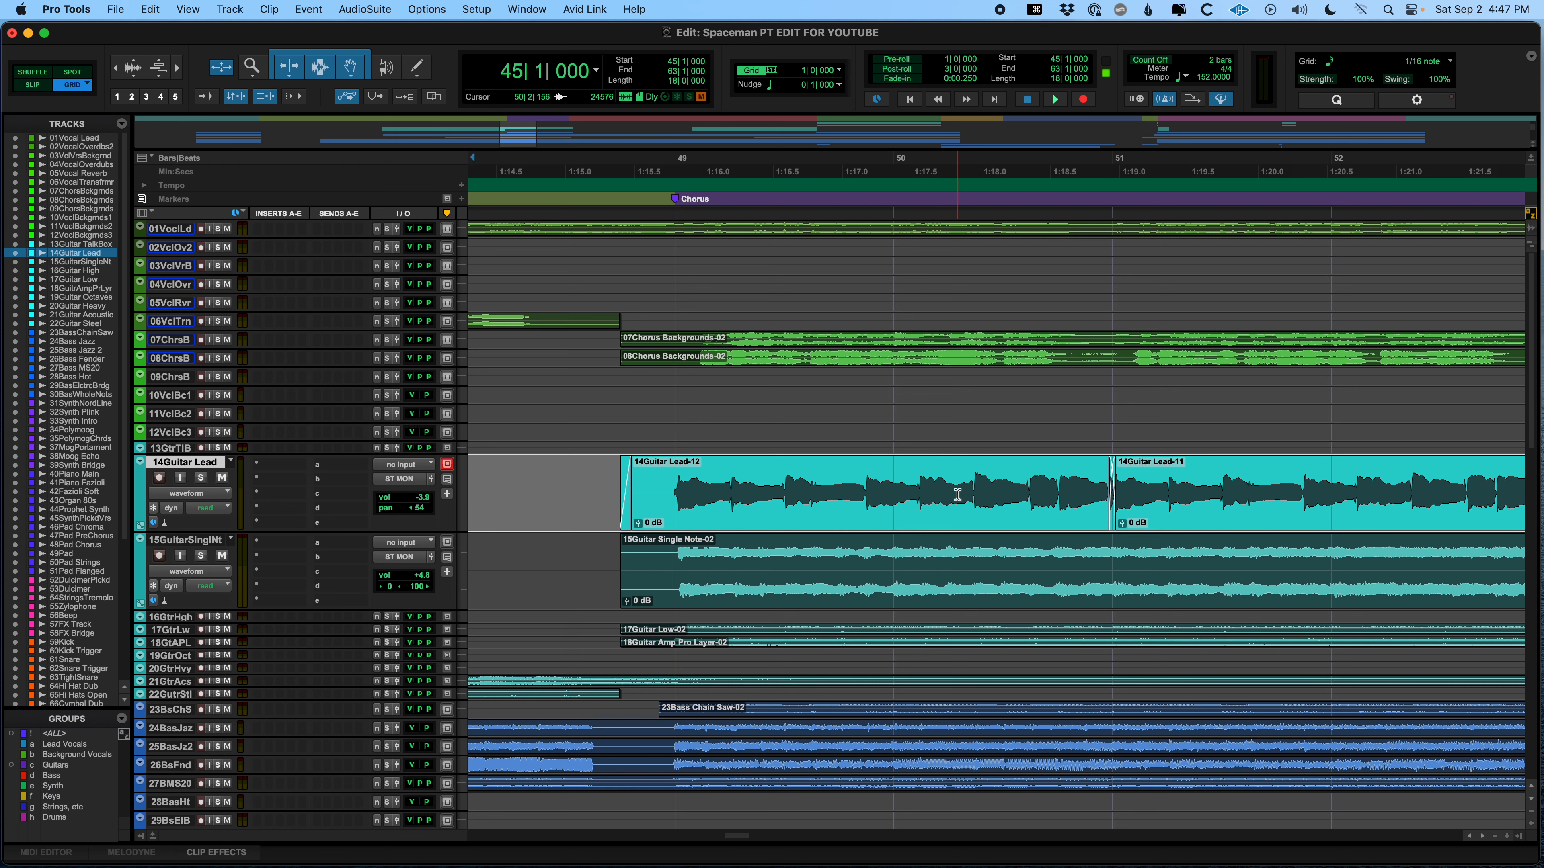
key(r)
key(r)
key(r)
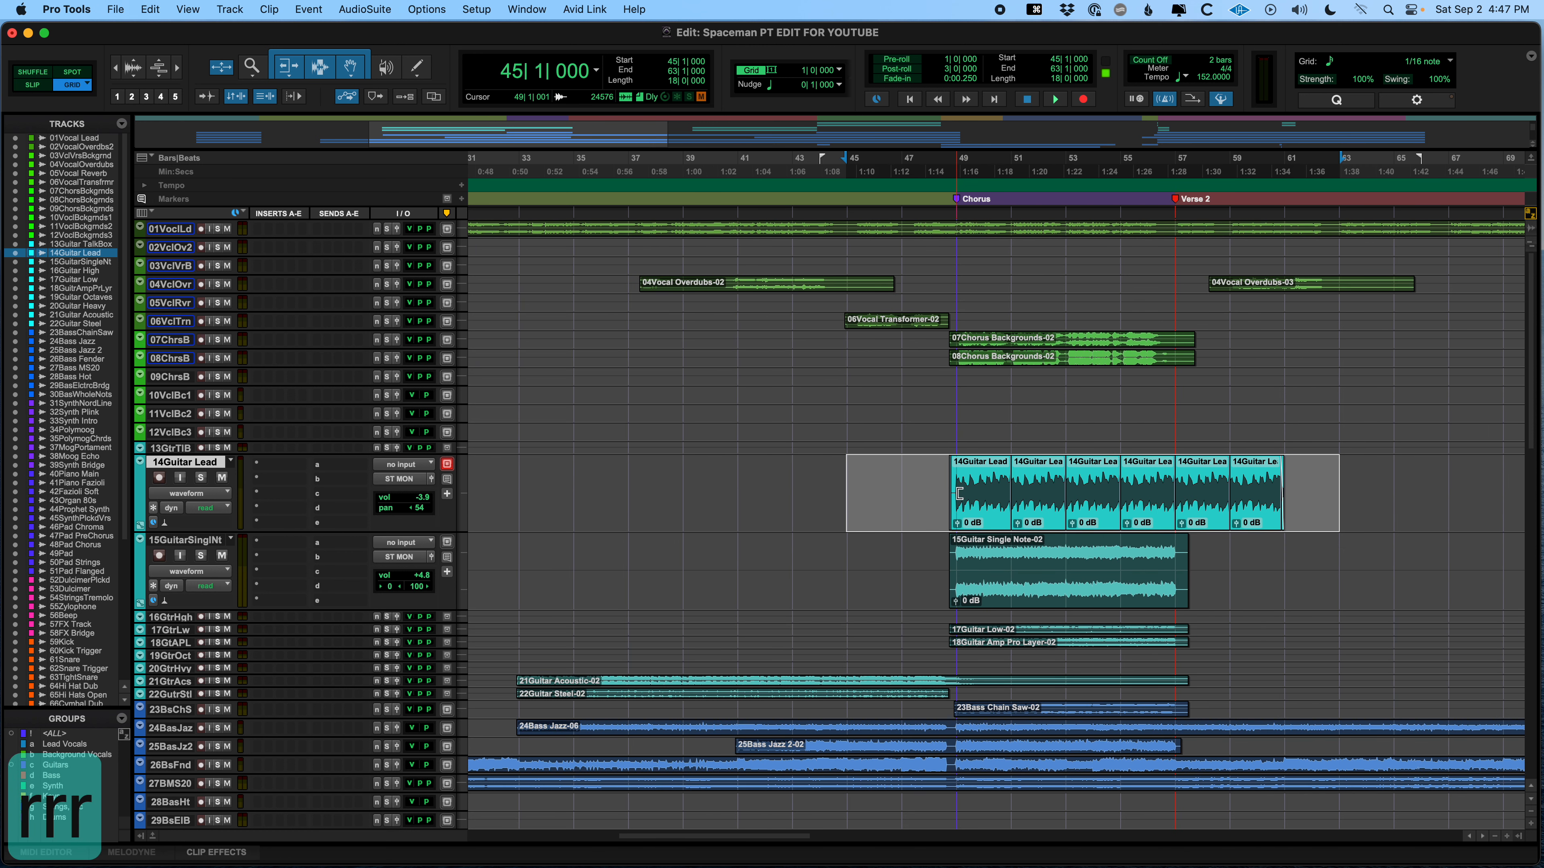
key(super+z)
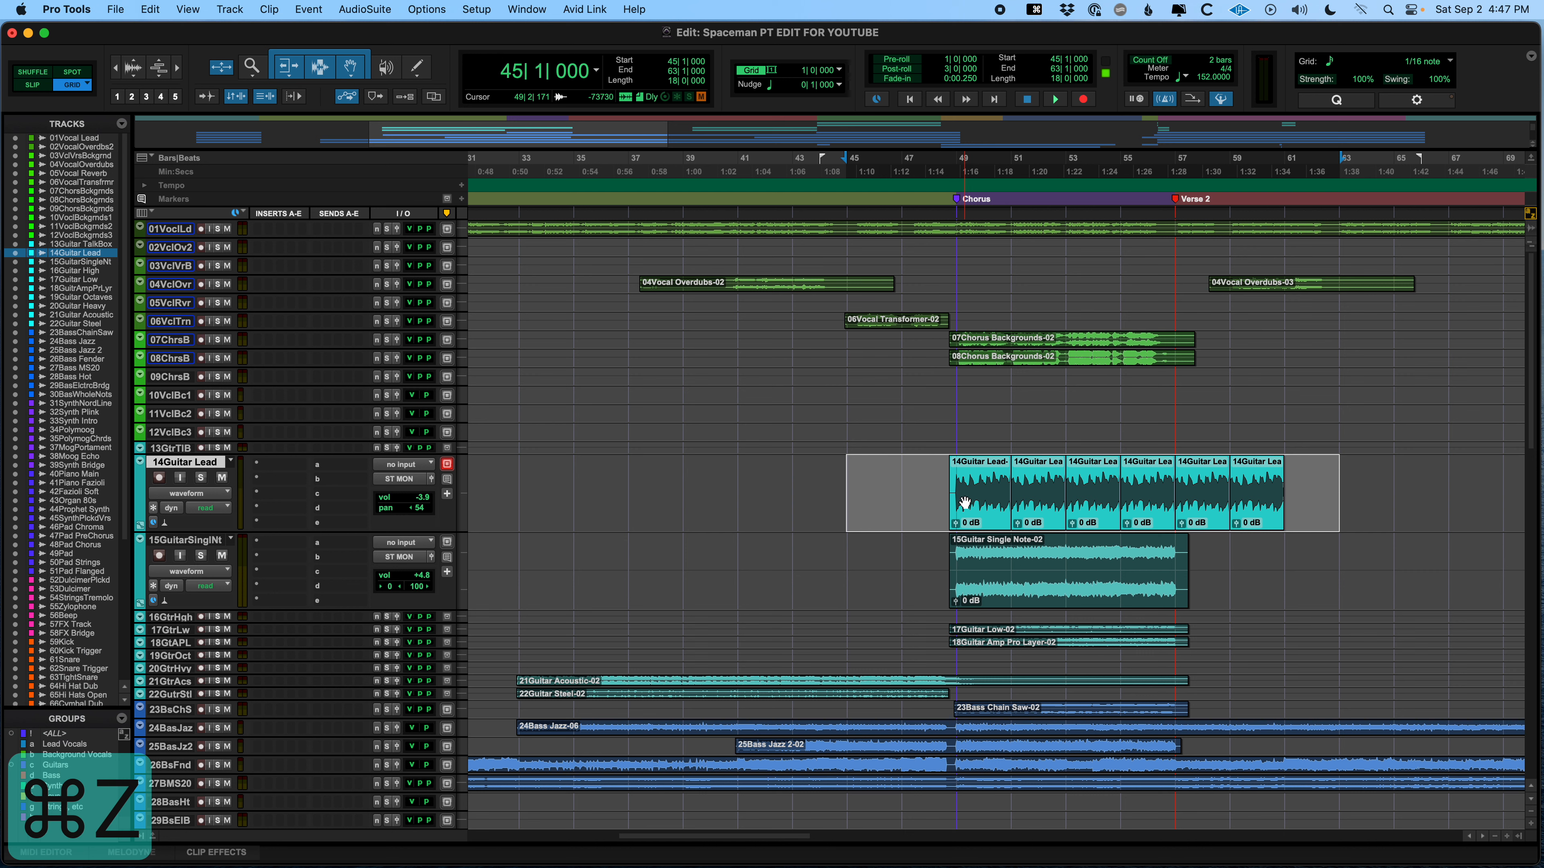
- Undo the 14Guitar Lead duplicates and the earlier Chorus edits, back to the session's original arrangement
key(r)
key(r)
key(super+z)
key(super+z)
key(super+z)
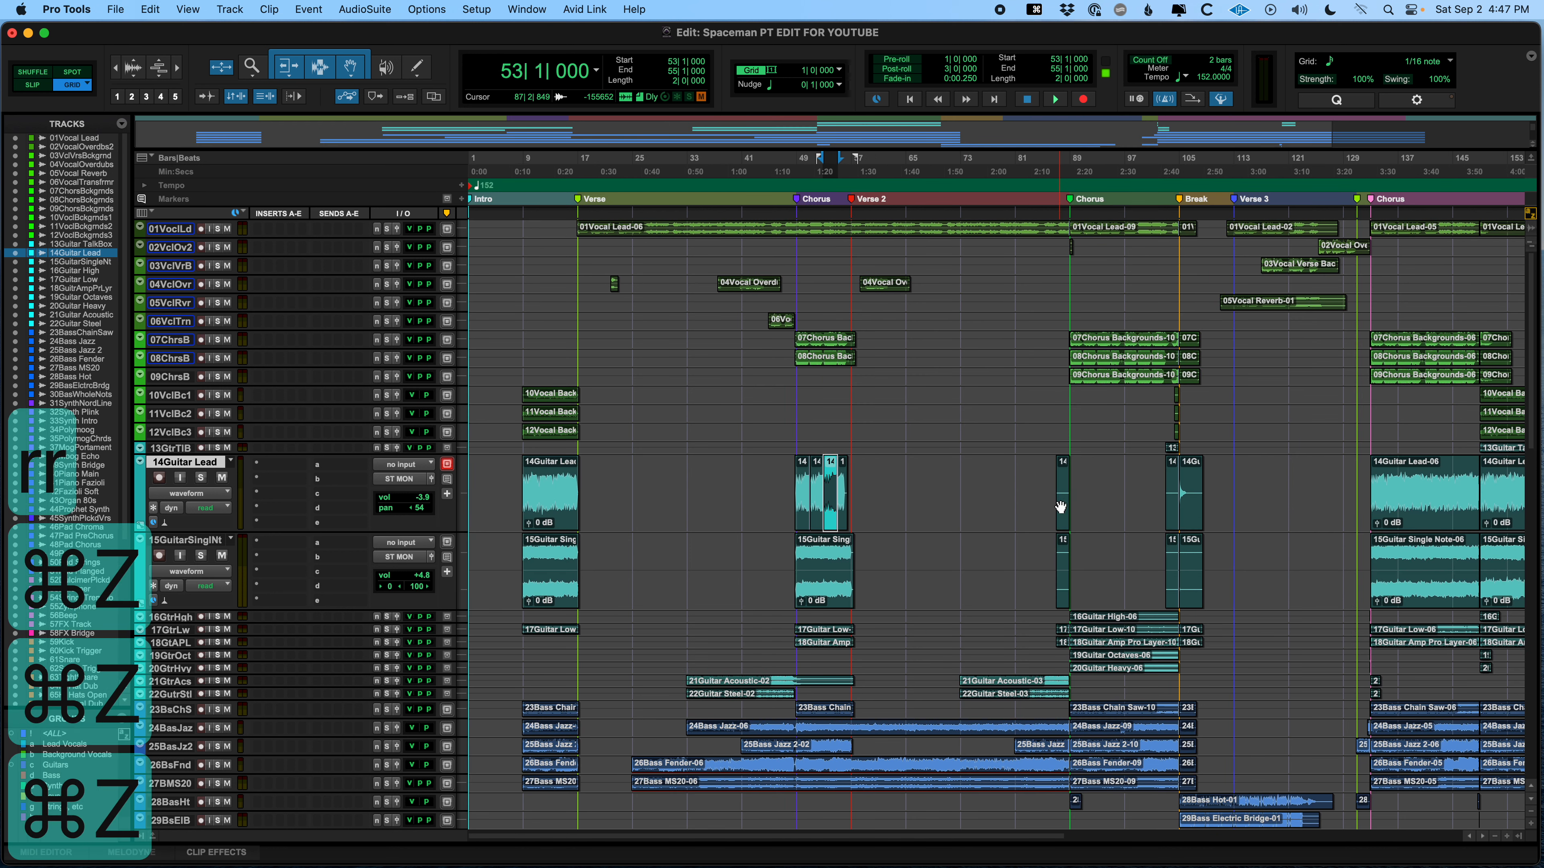
key(super+z)
key(super+z)
key(super+z)
key(super+z)
key(super+z)
key(super+z)
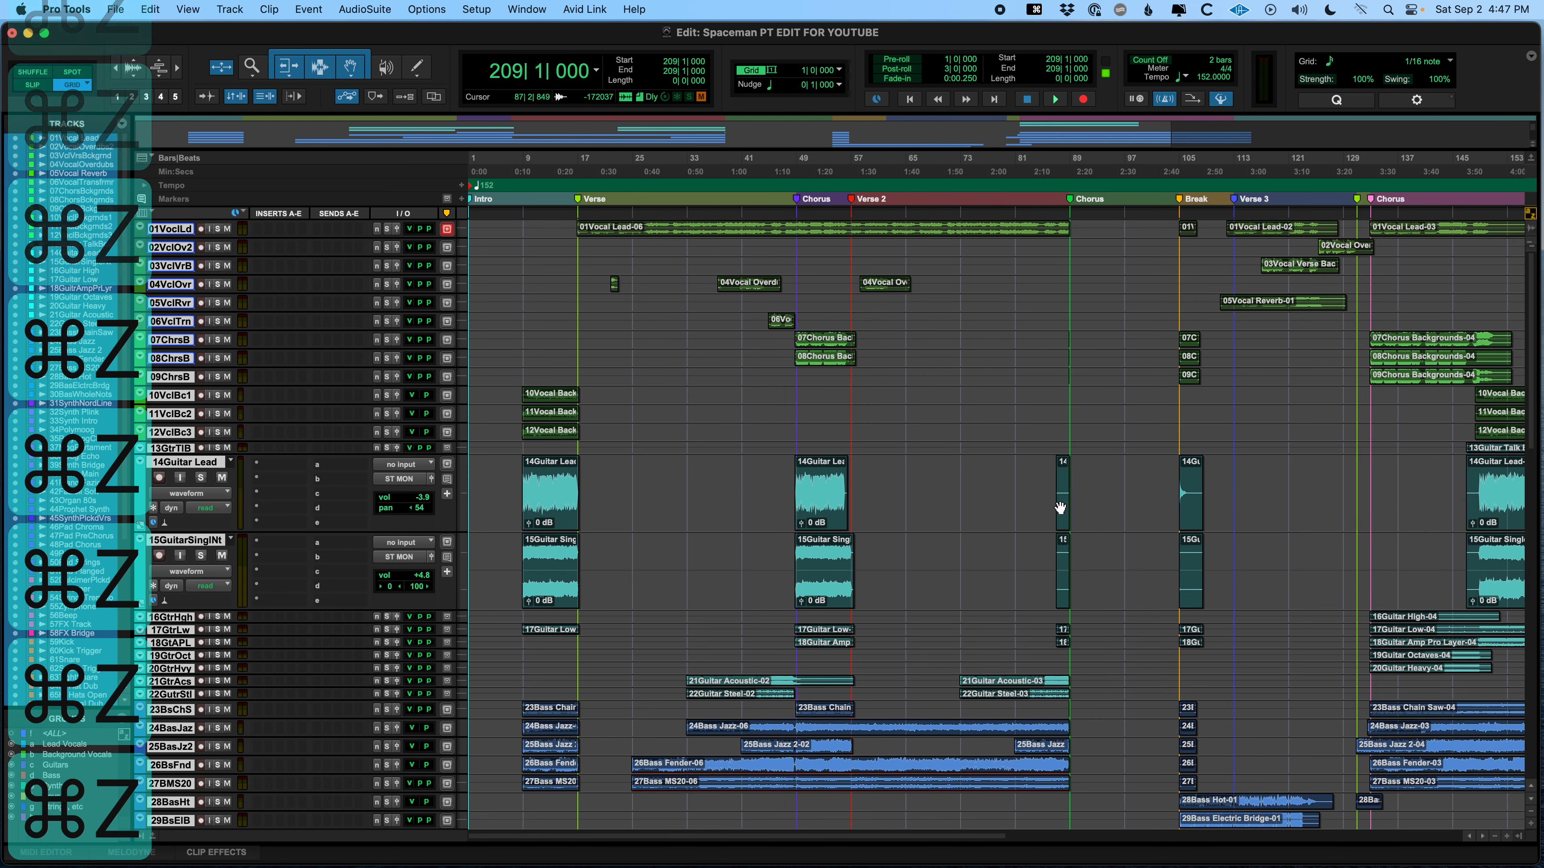
key(super+z)
key(super+z)
key(super+z)
key(super+z)
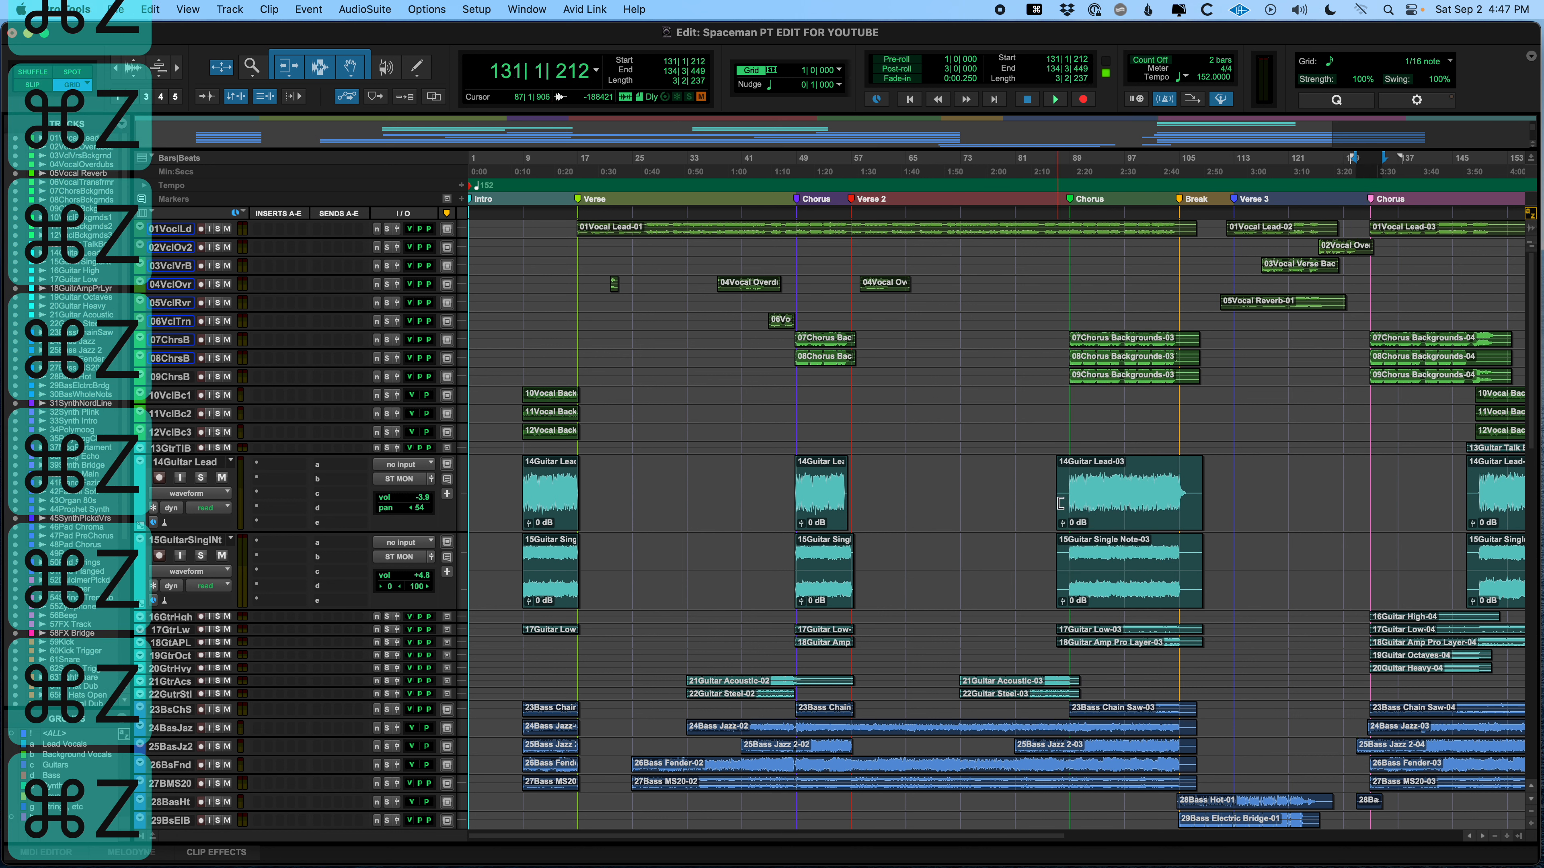
- Navigate along the marker ruler from the Intro to the Verse marker at 17|1|000
click(964, 487)
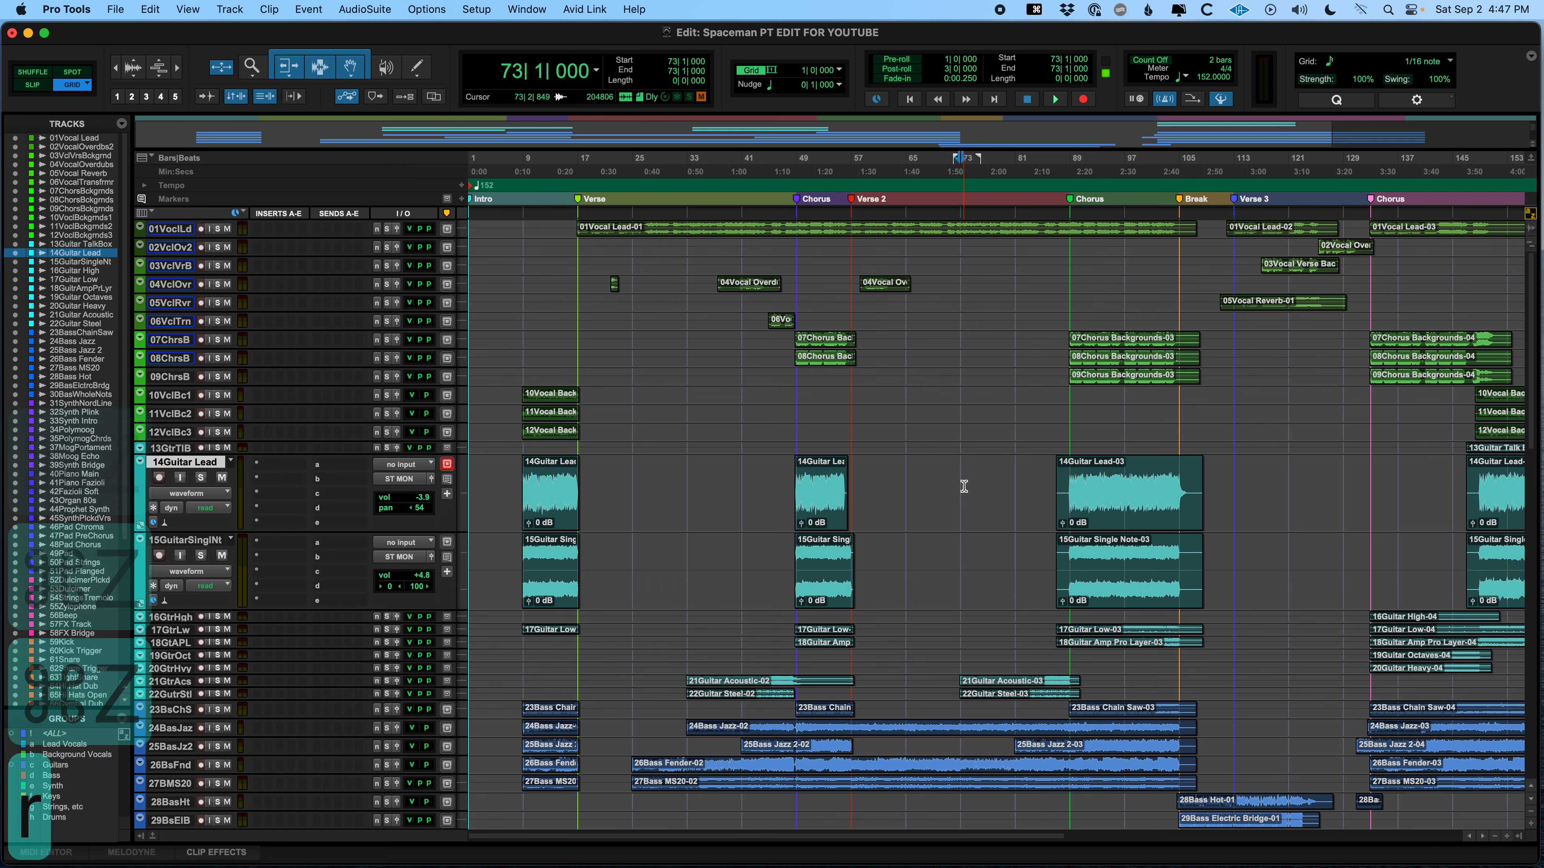
key(r)
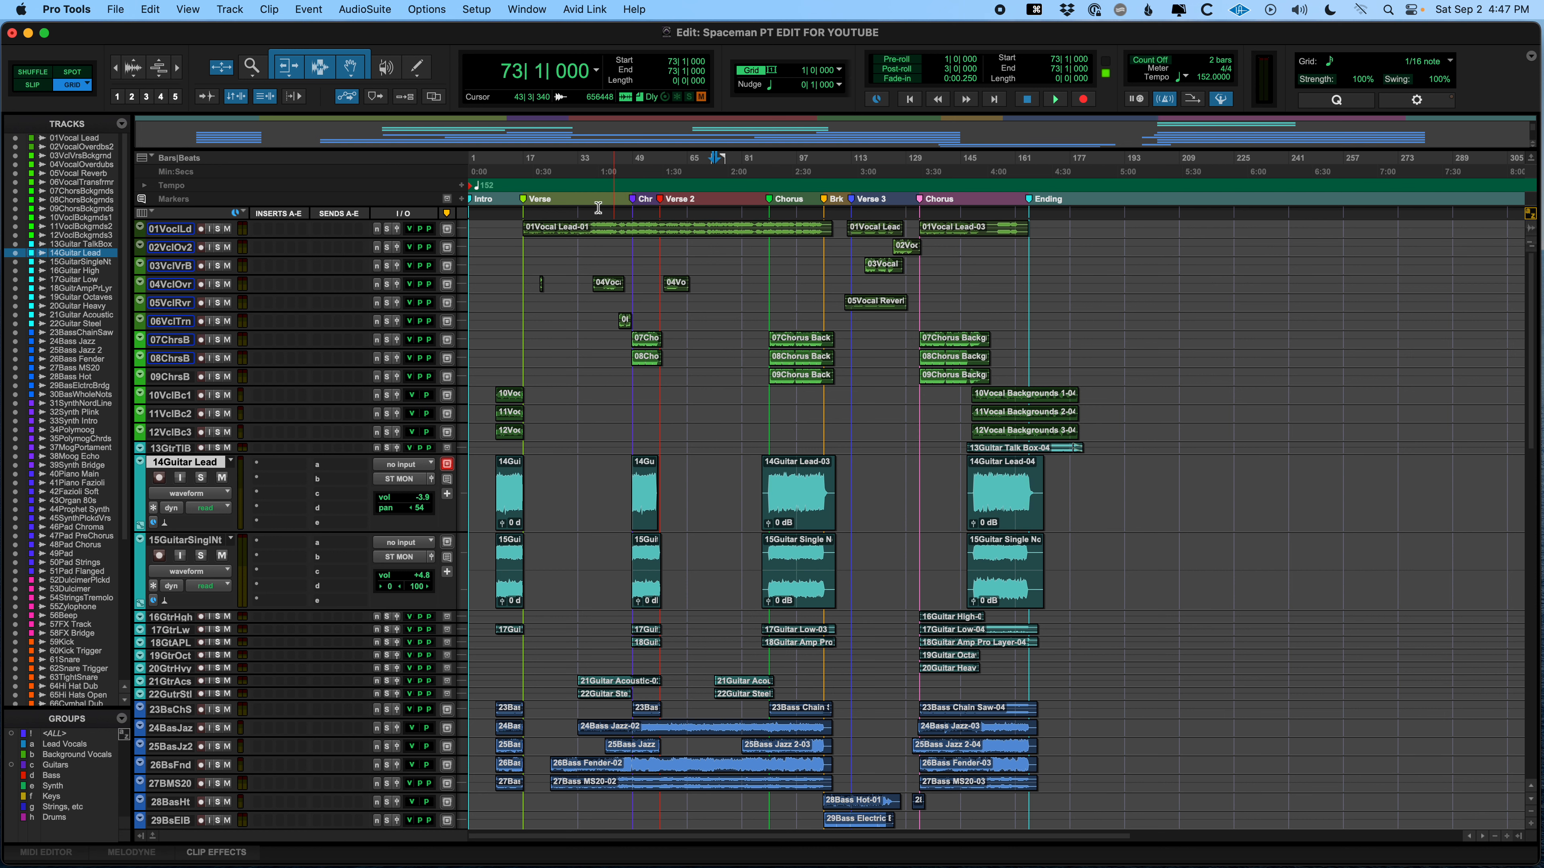
click(538, 205)
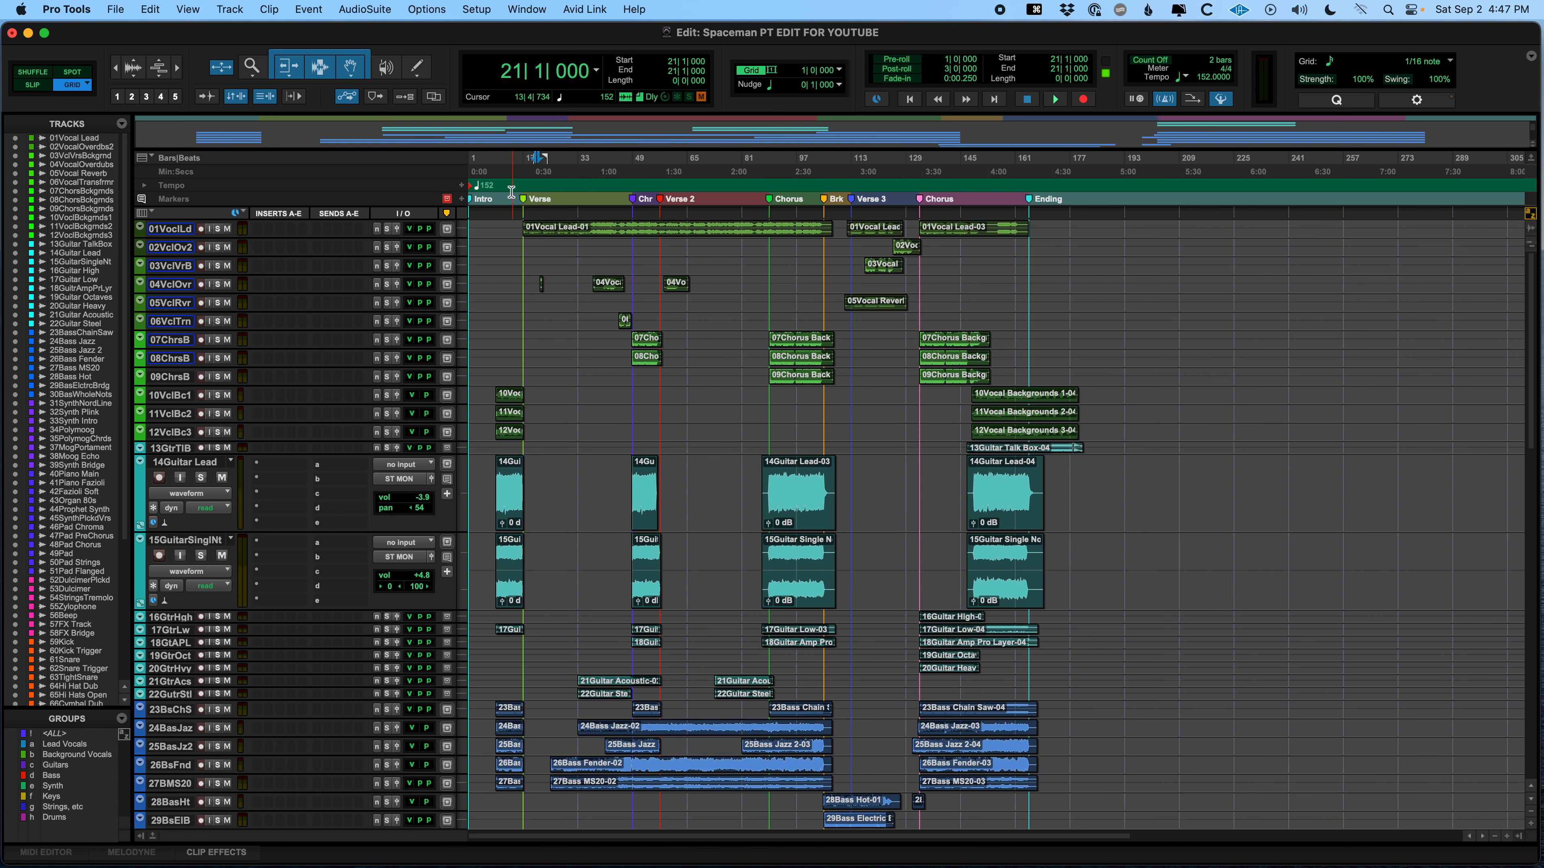
click(504, 205)
key(Tab)
key(t)
key(t)
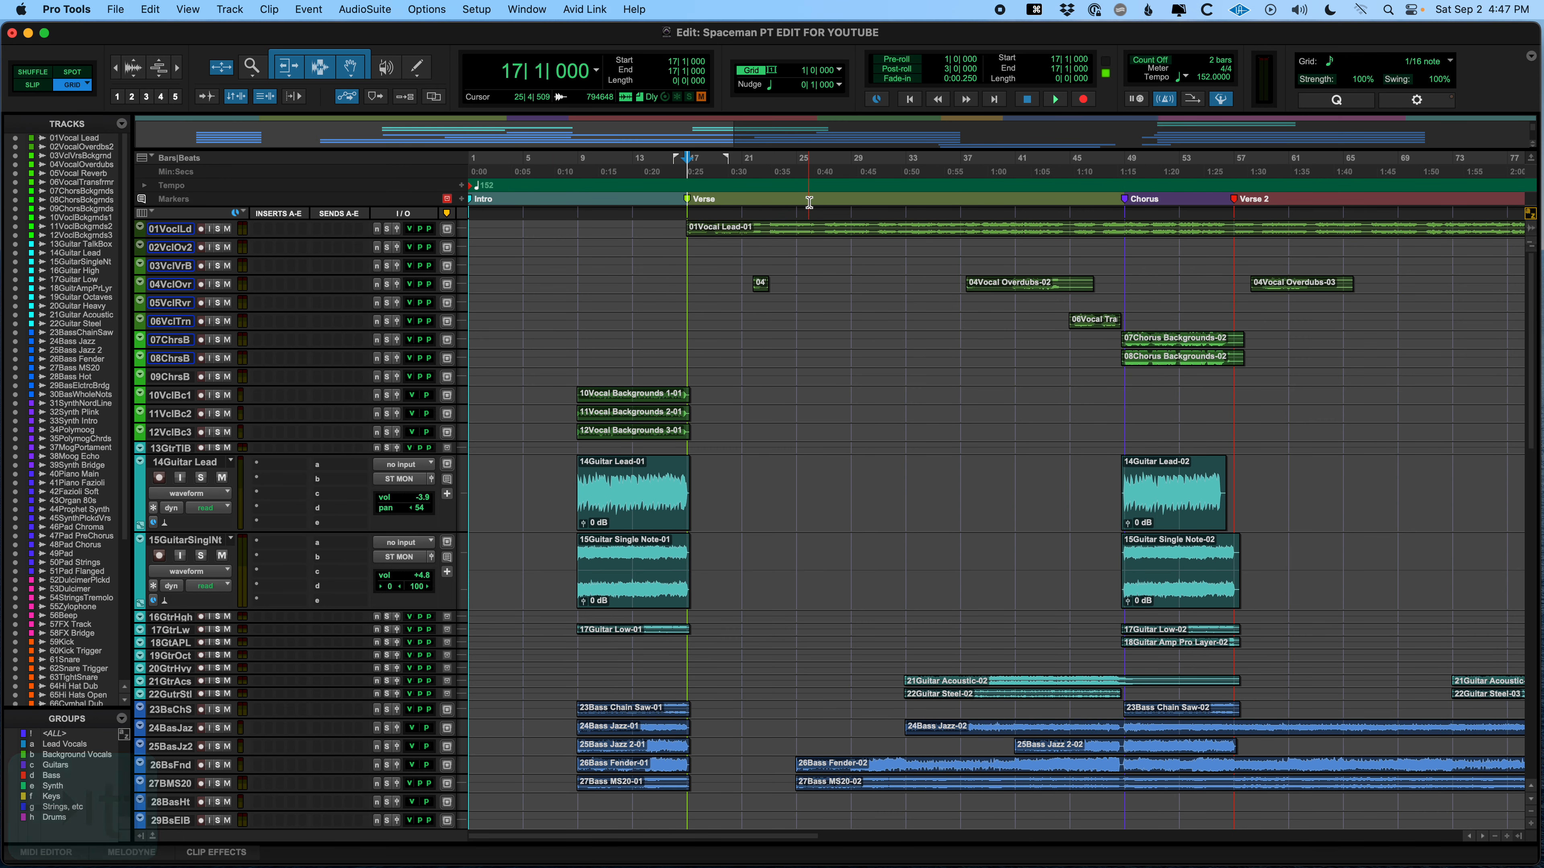
- Create a blue main-ruler marker named taco at 30|1|000, in the middle of the Verse
click(845, 358)
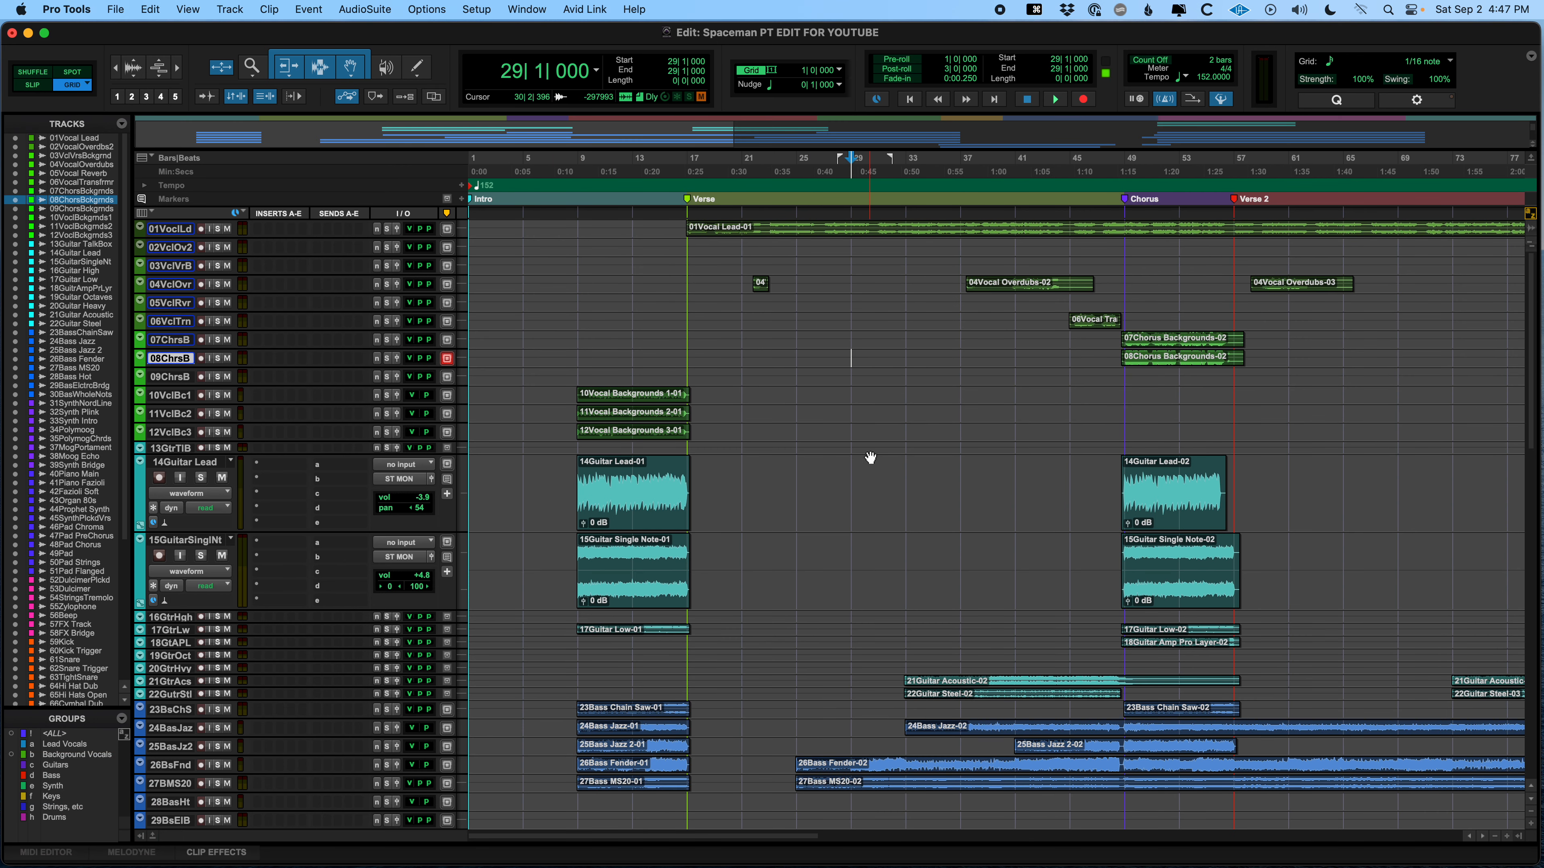
click(863, 476)
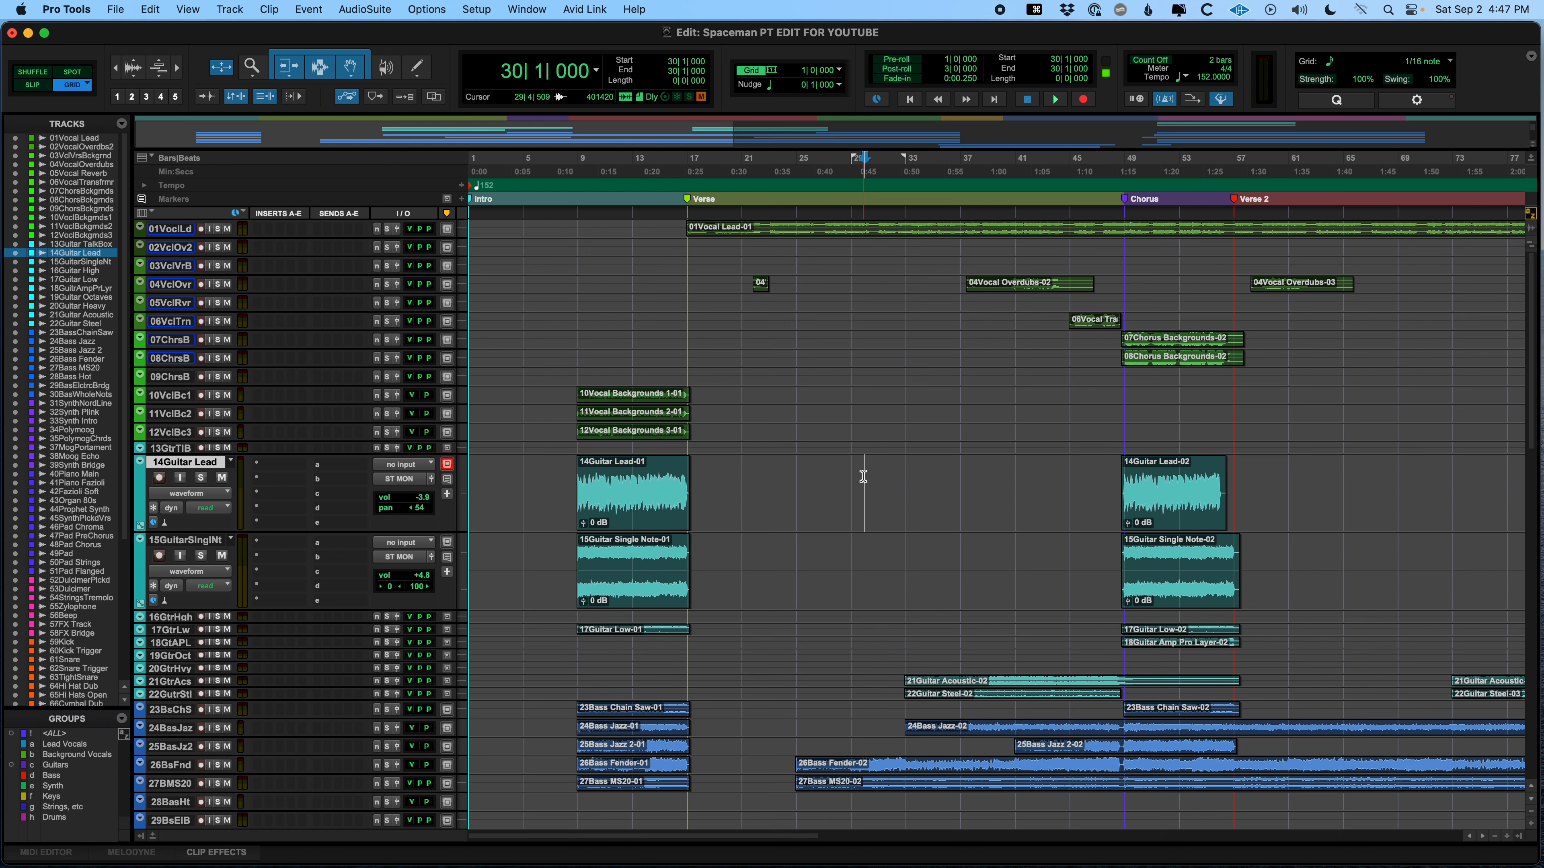
key(KP_Enter)
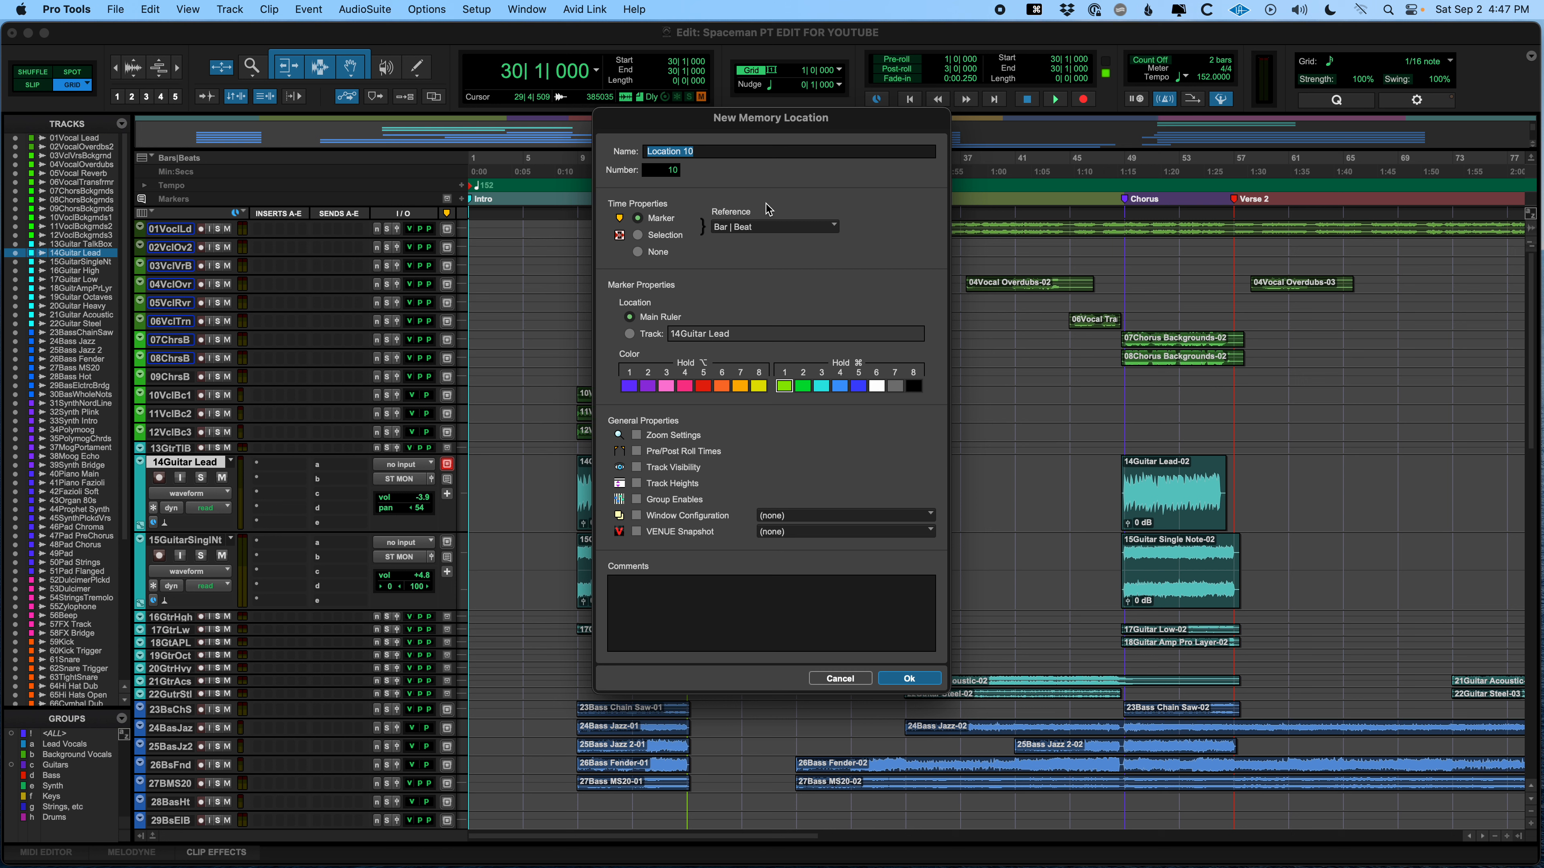
text(taco)
click(841, 387)
click(909, 678)
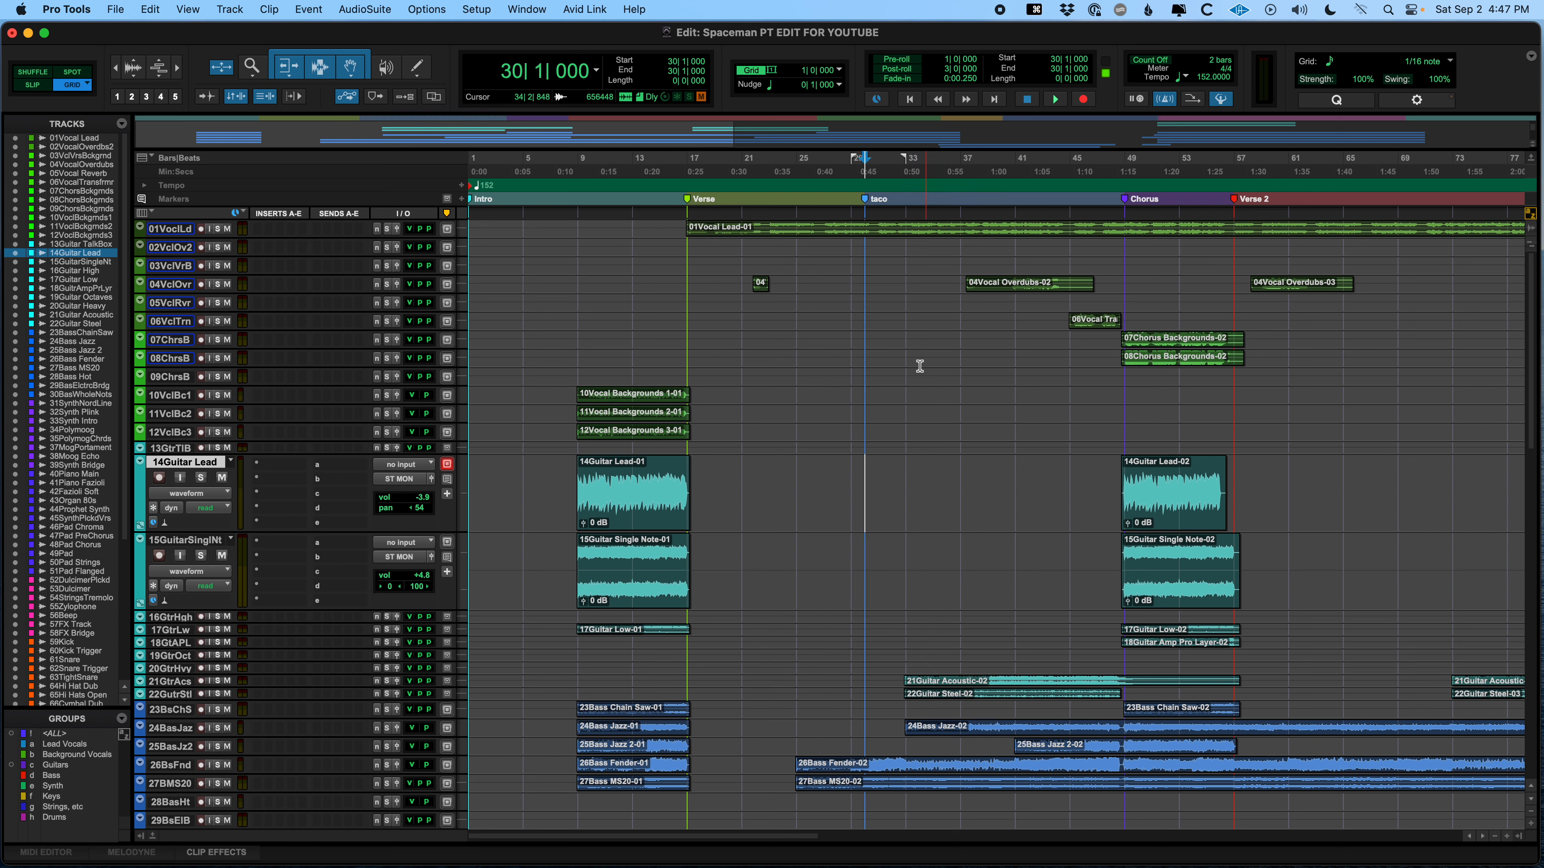
- Open the Memory Locations window, toggle it closed and open again, and enlarge it to show all markers with their bar positions
click(526, 9)
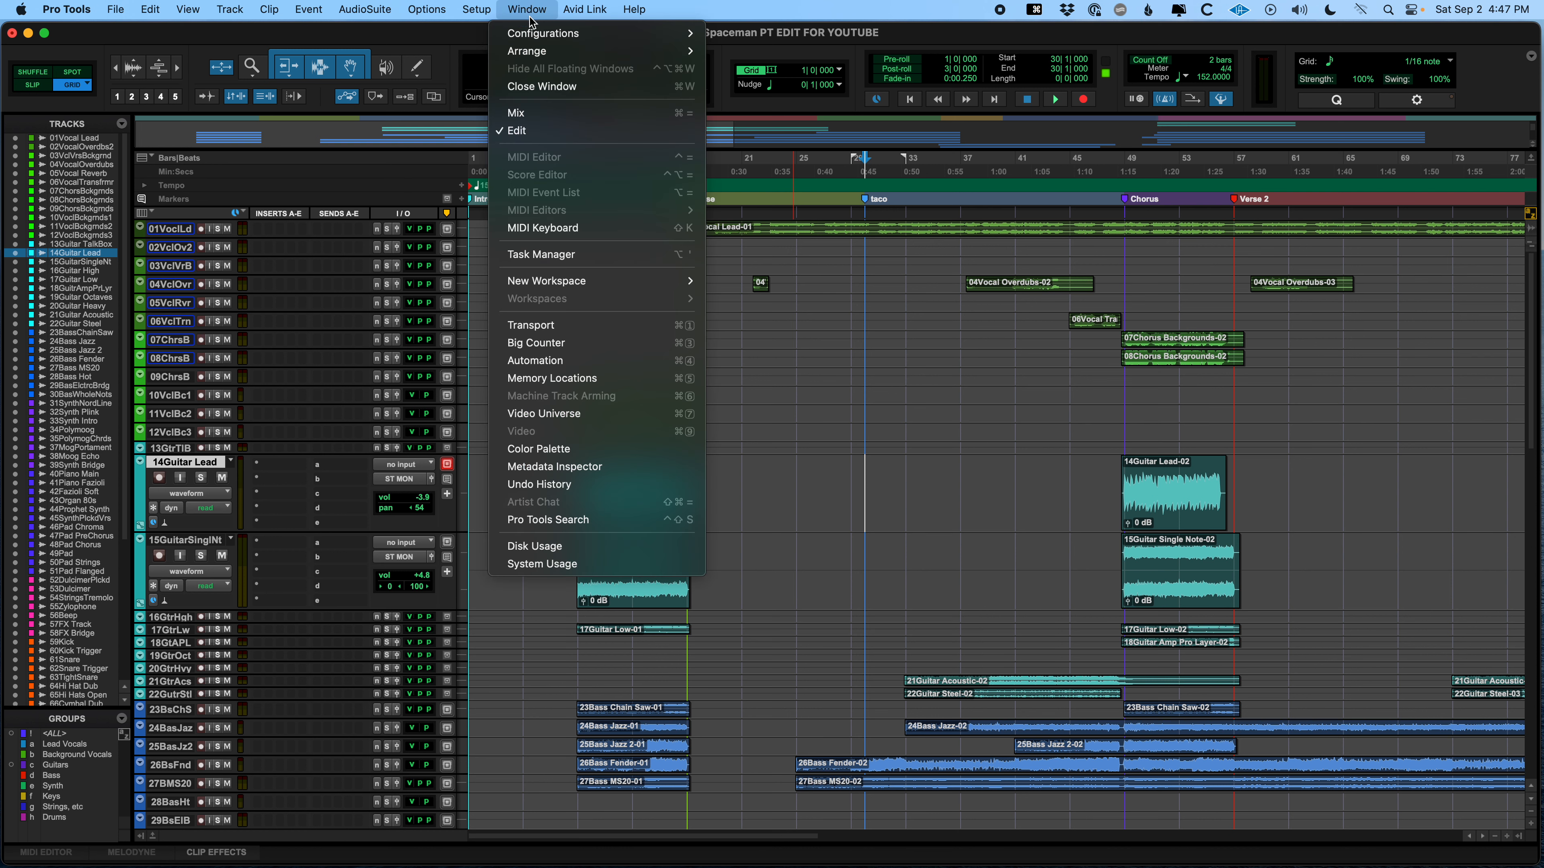
click(576, 379)
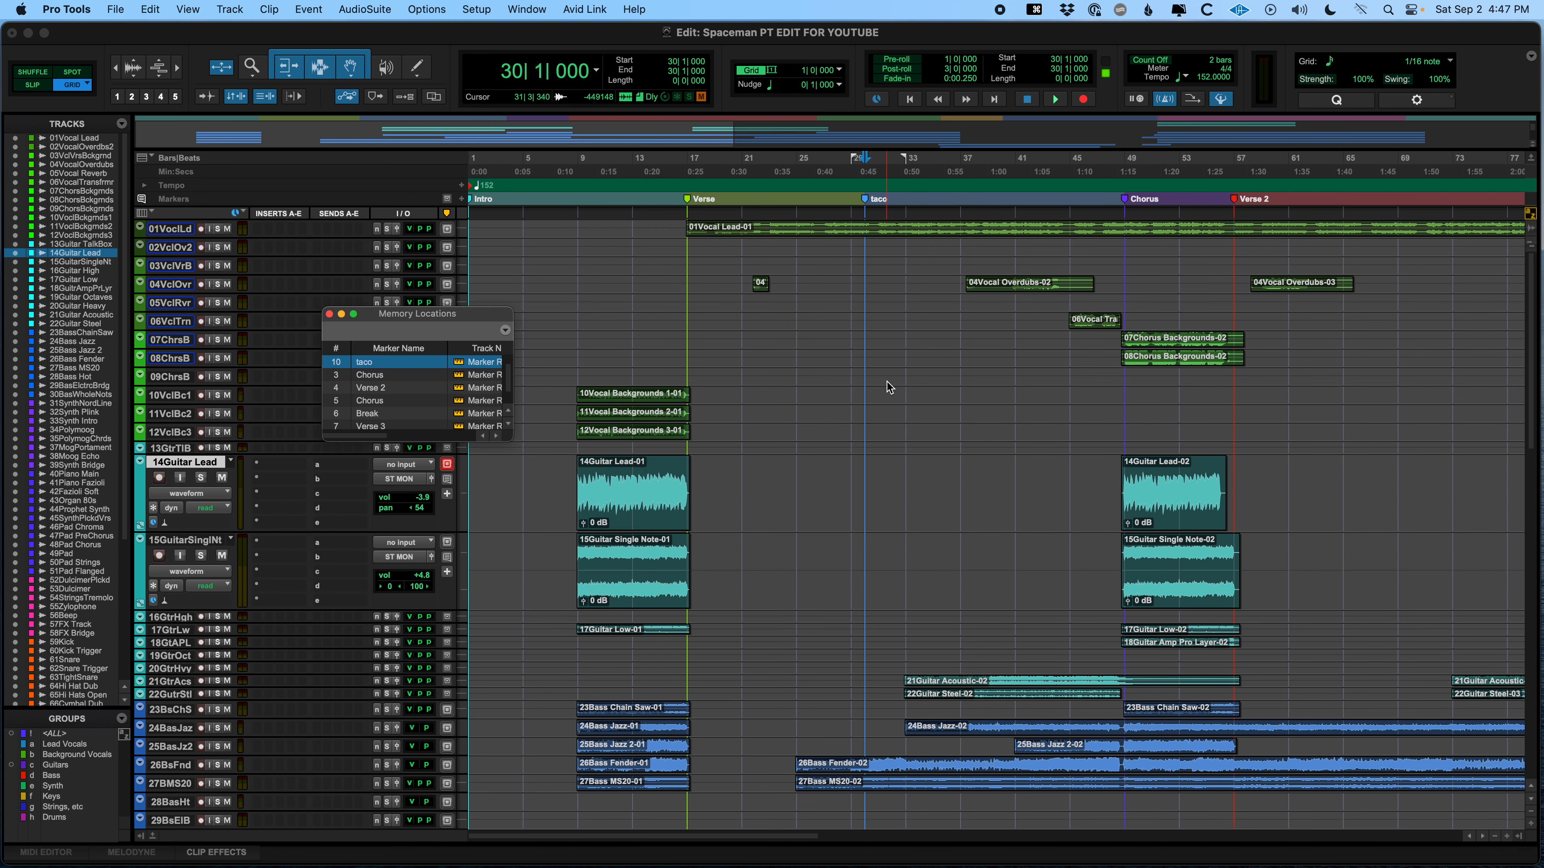
key(super+5)
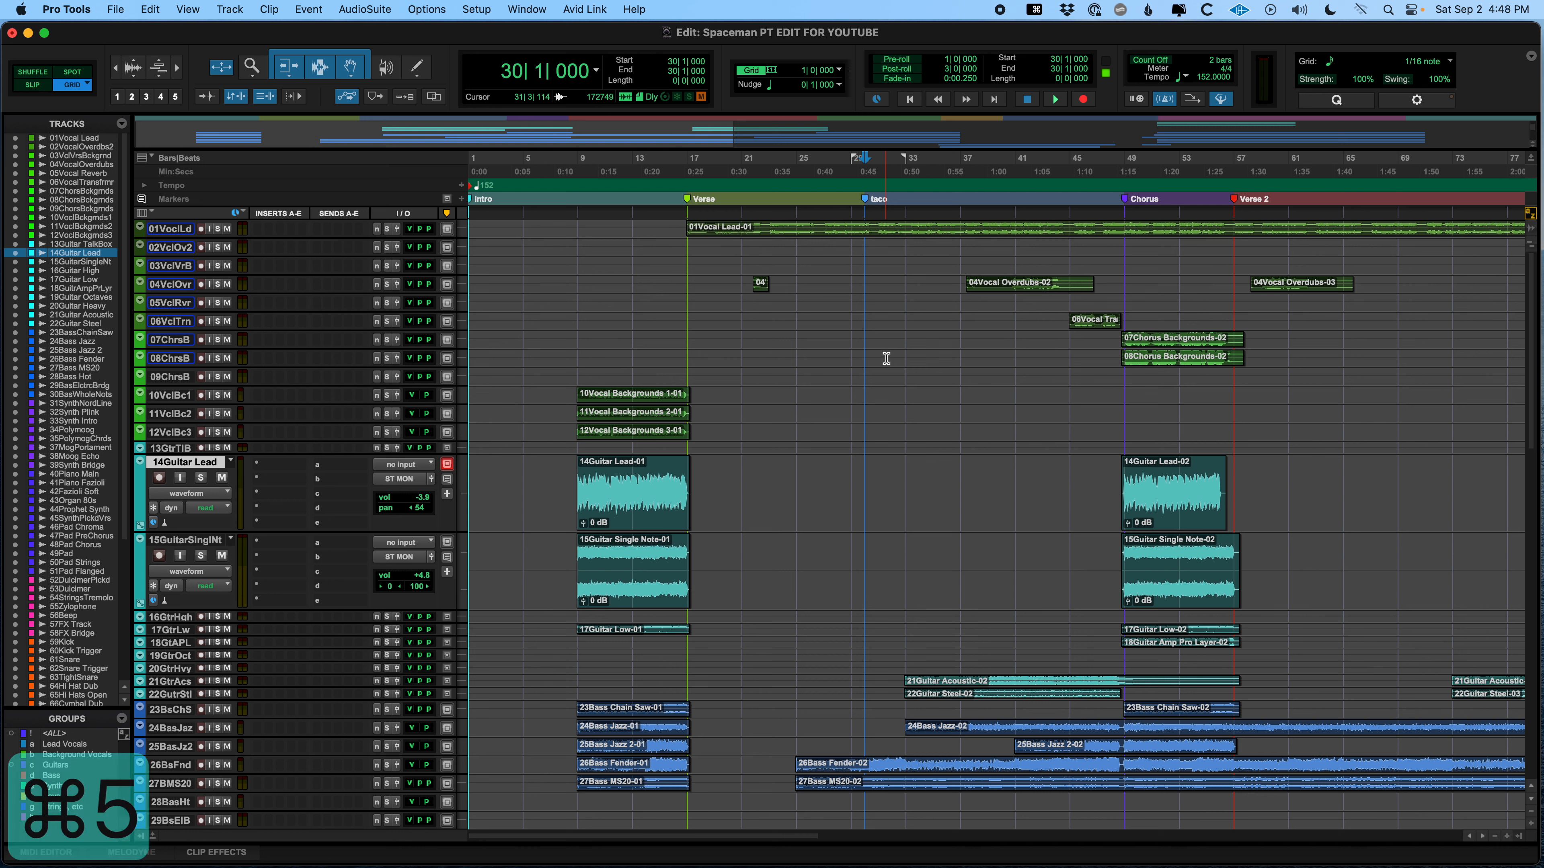
key(super+5)
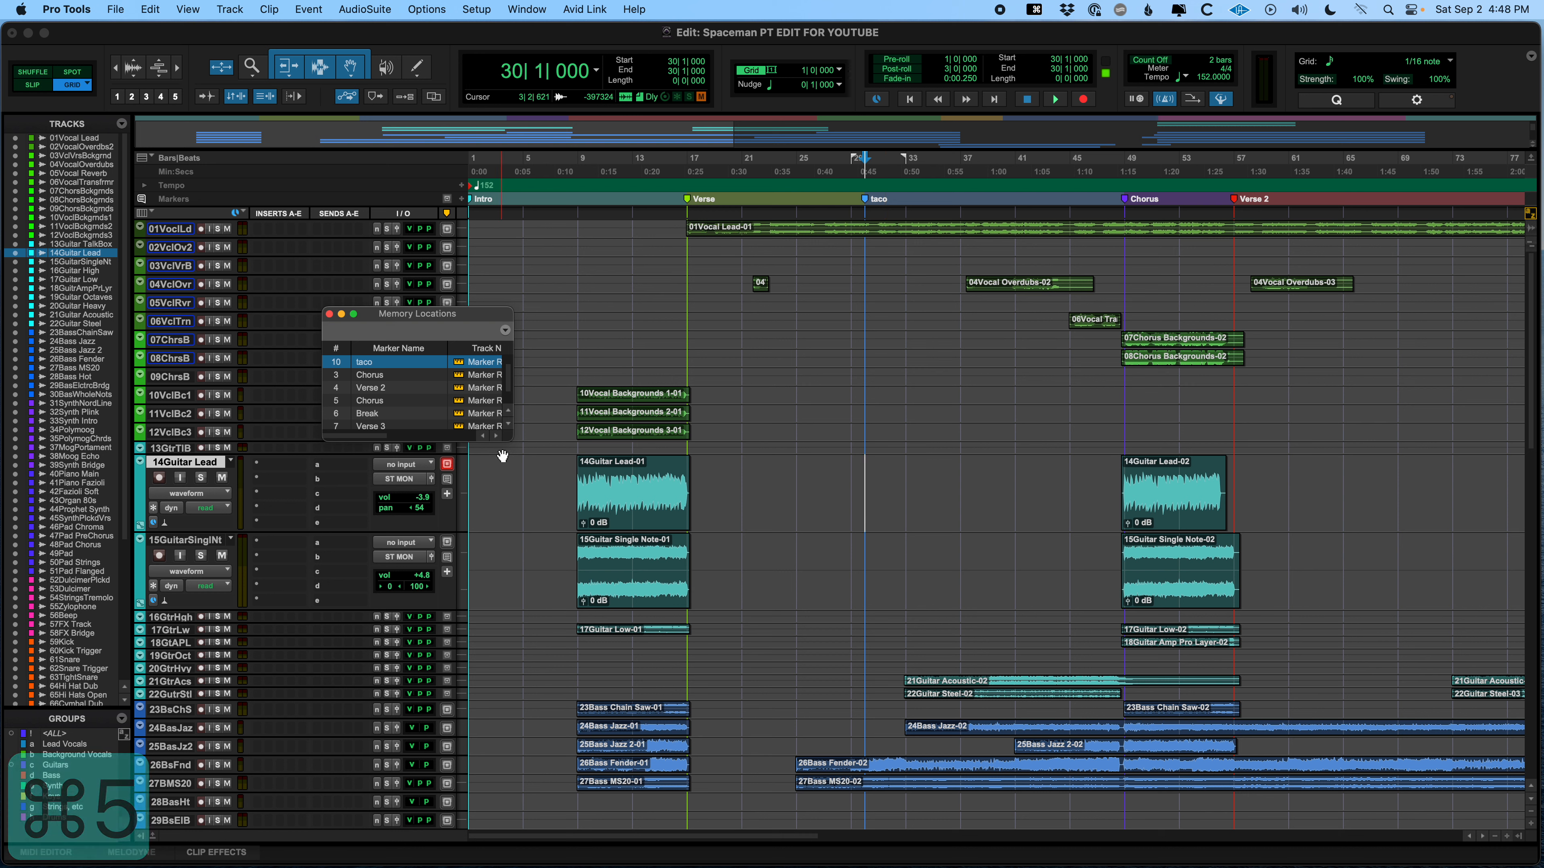
mouse_move(511, 437)
mouse_down()
mouse_move(835, 763)
mouse_move(793, 690)
mouse_up()
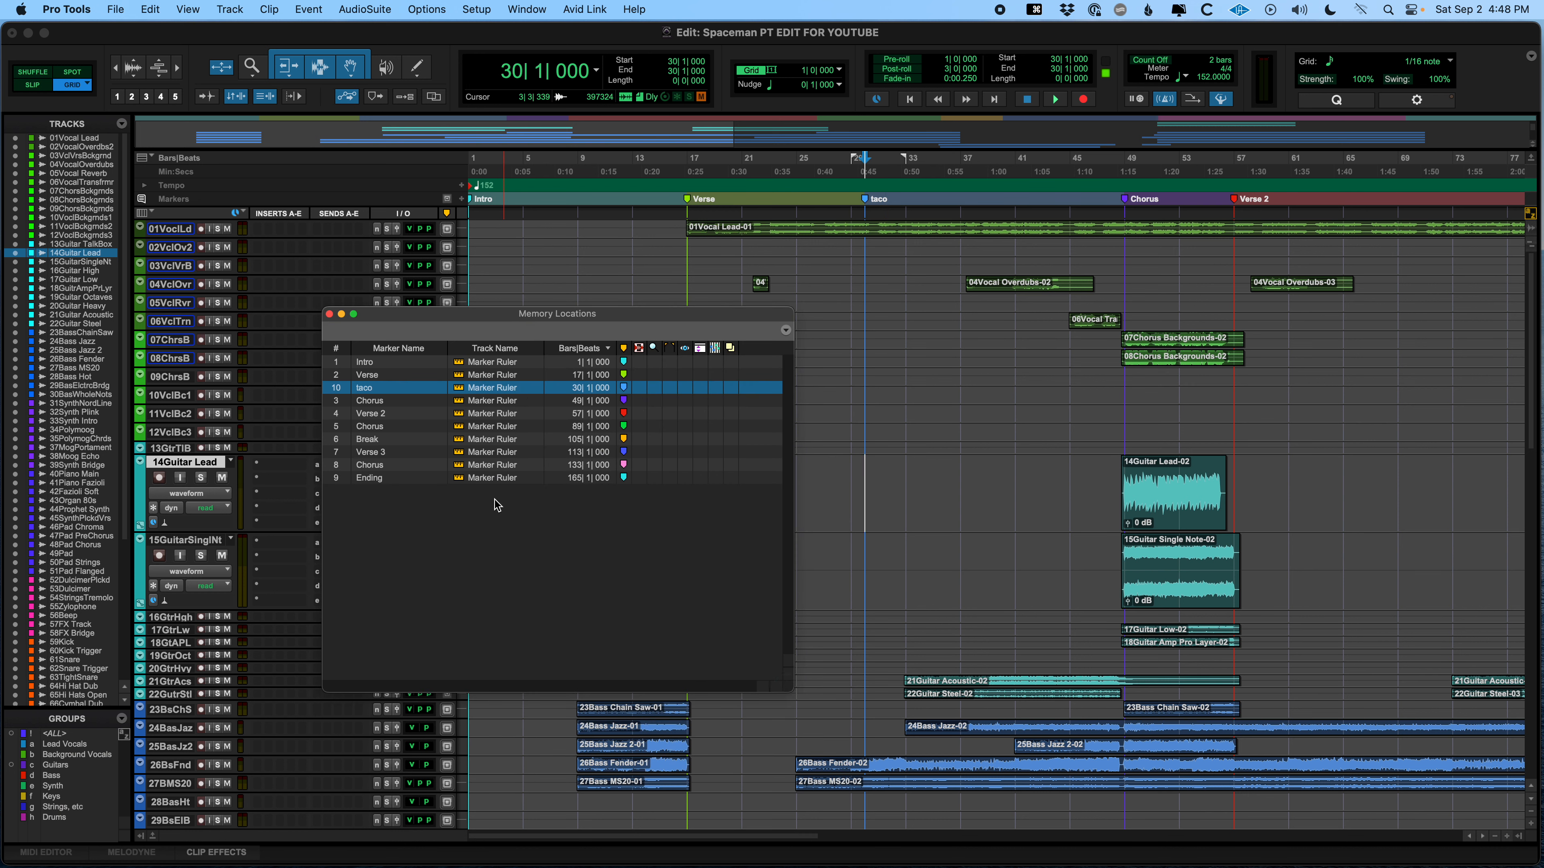
- Jump through the Verse, taco and first Chorus markers using the Memory Locations list
click(370, 375)
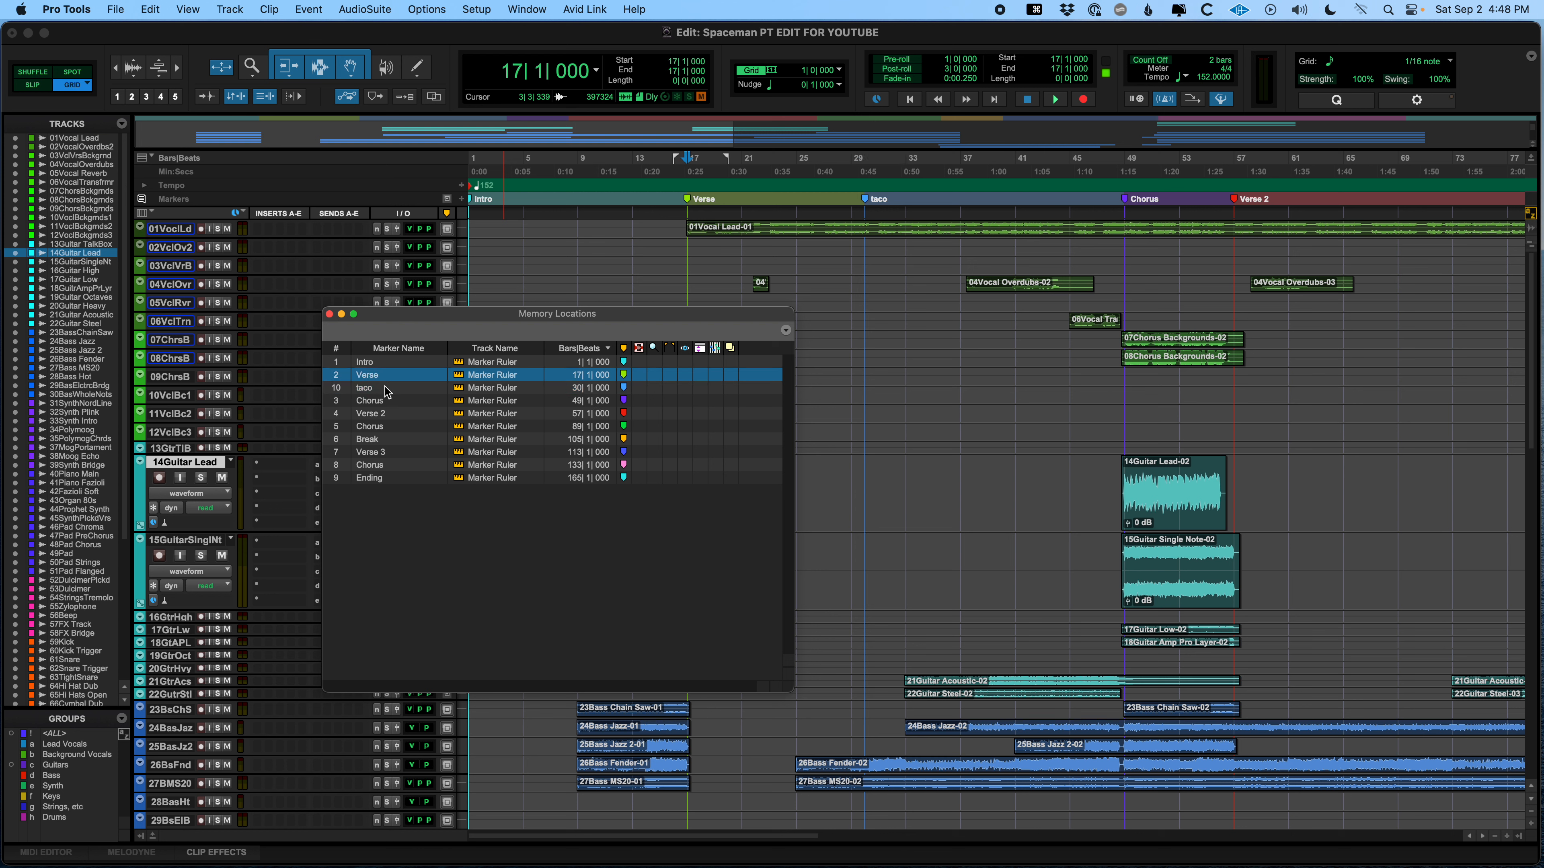
click(385, 388)
click(387, 401)
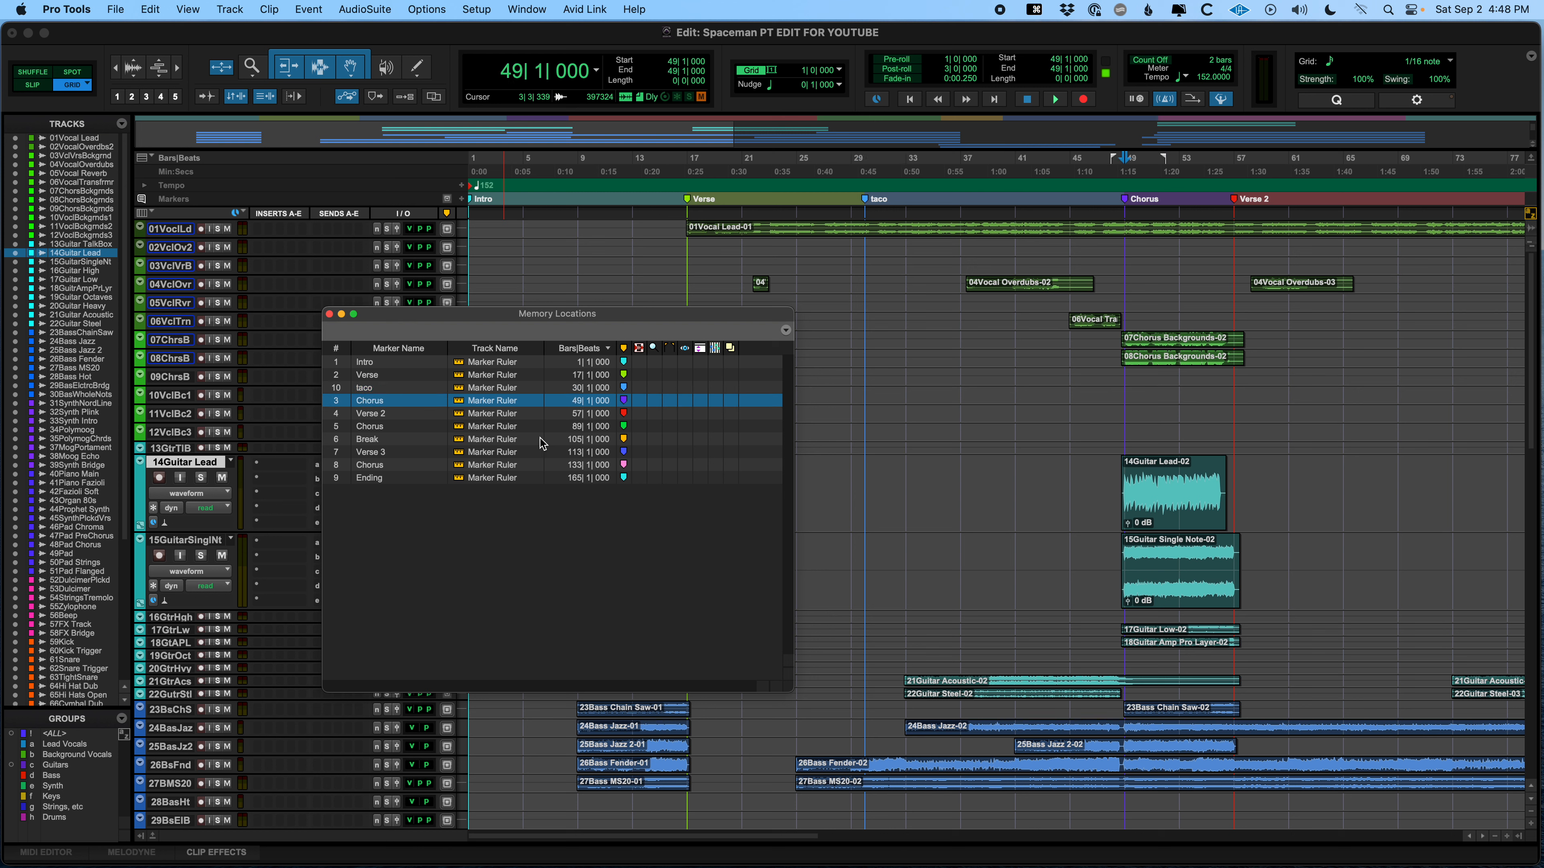
- Return to the taco marker and undo its creation, closing the Memory Locations window
click(383, 388)
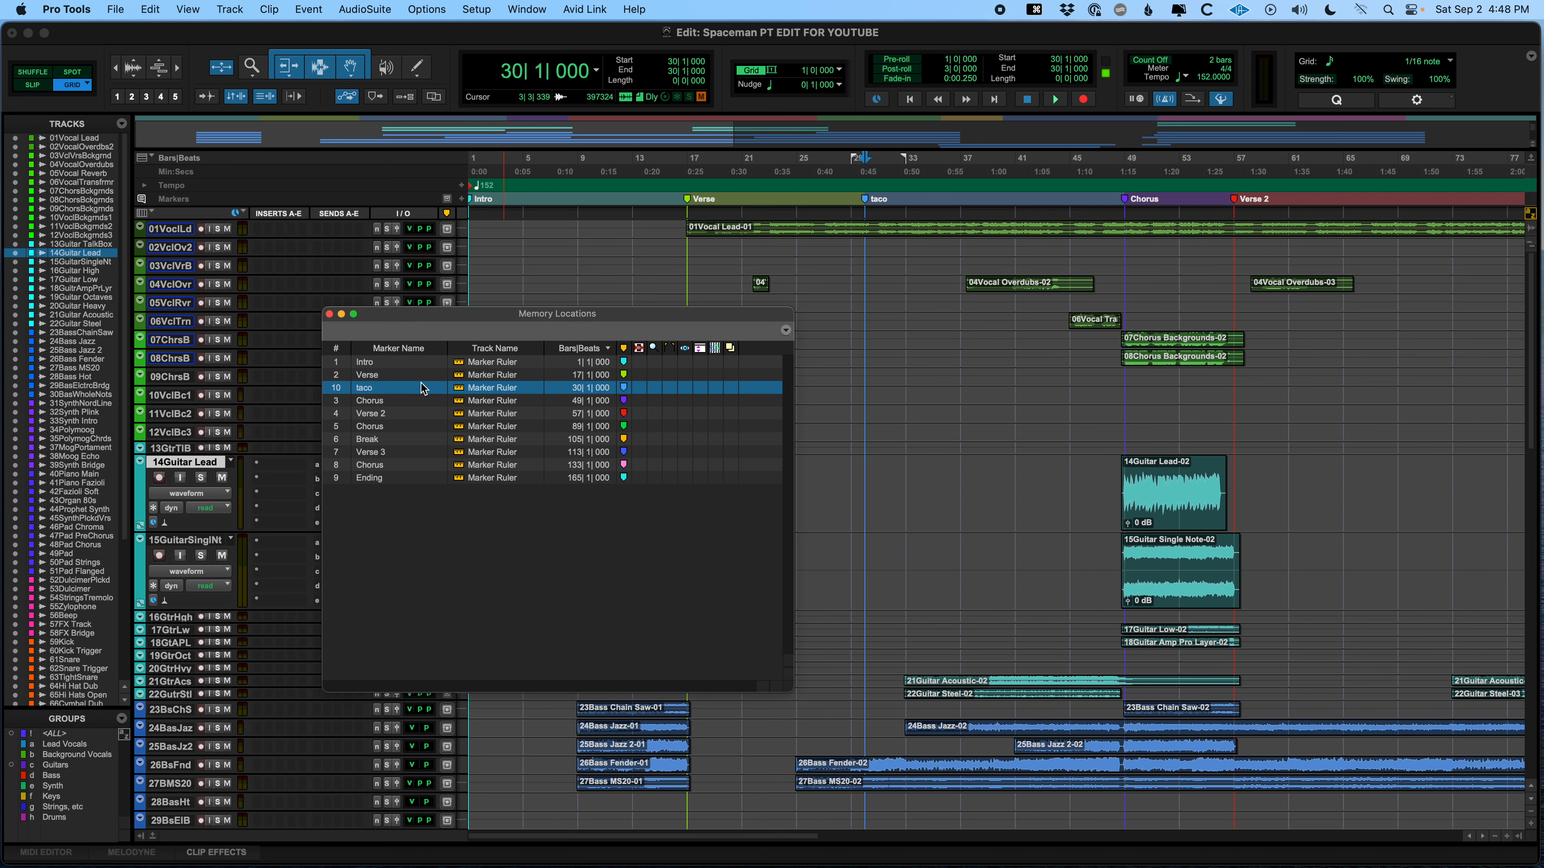
key(cmd+z)
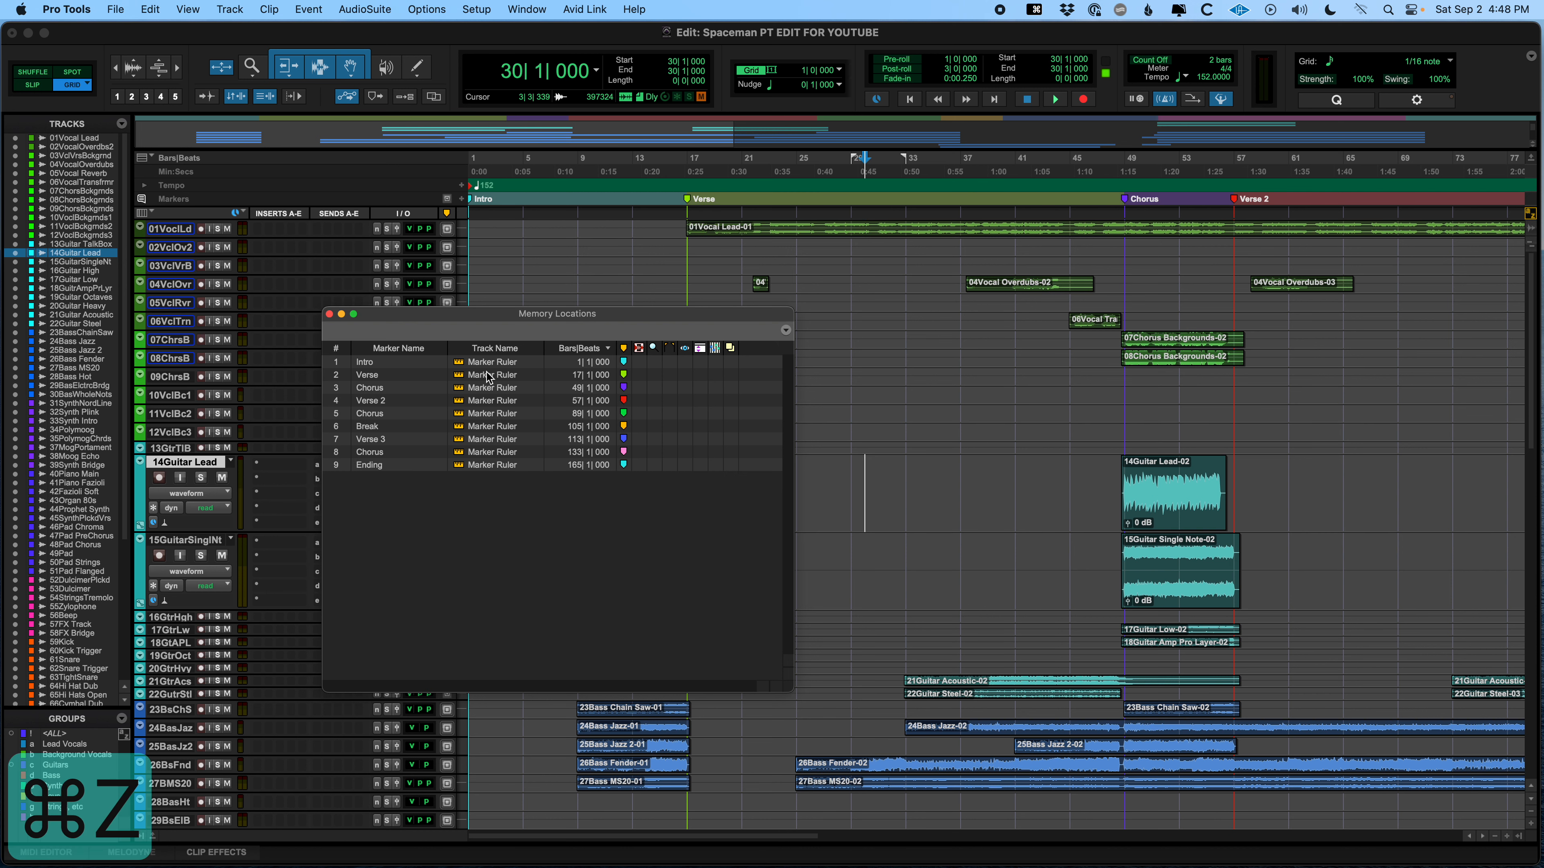
click(329, 314)
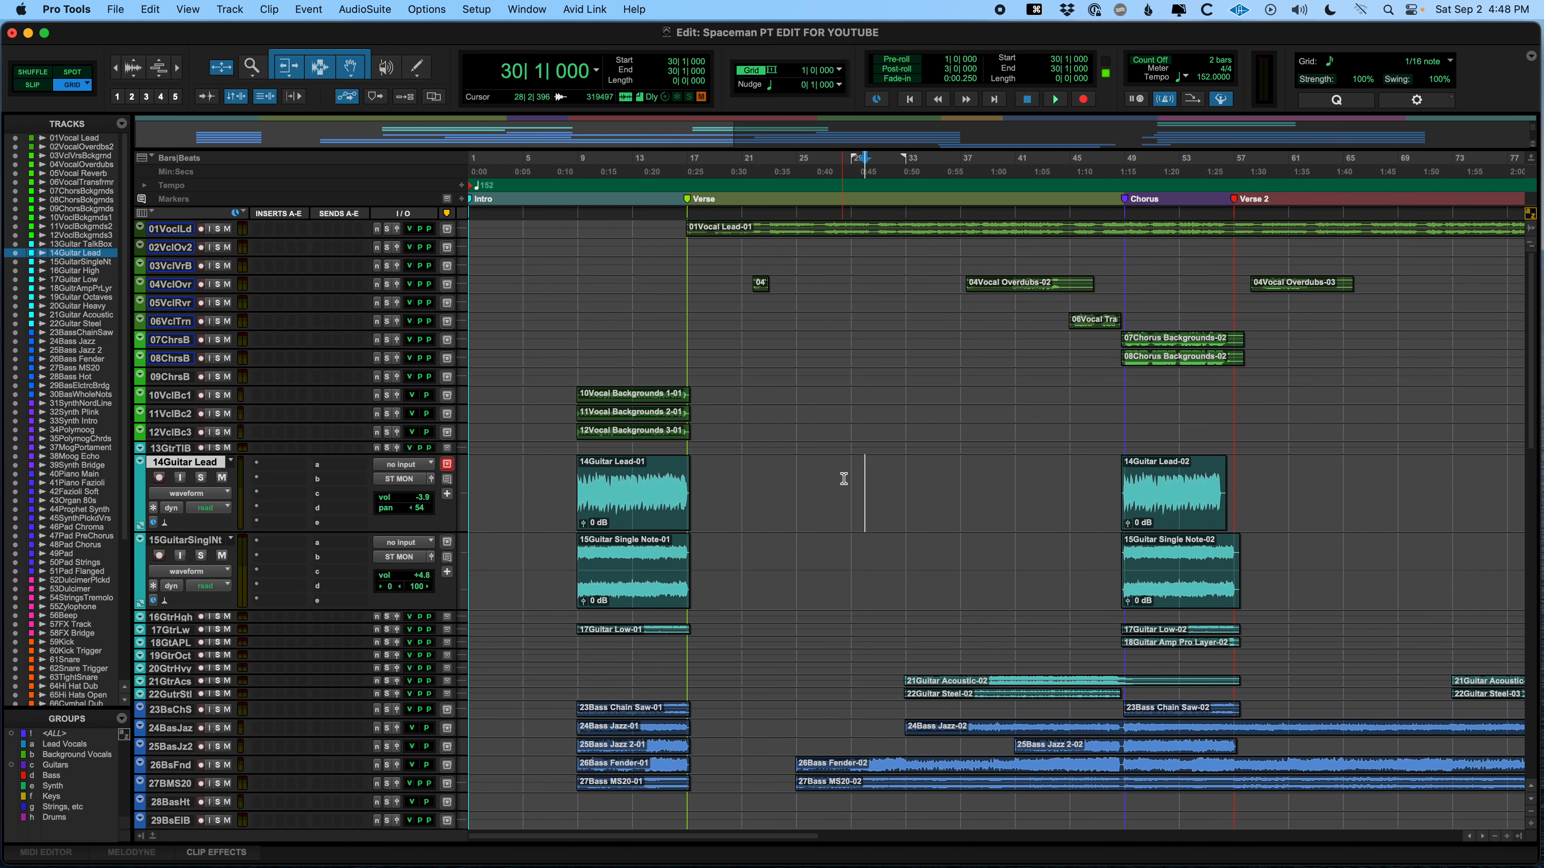
- Return the edit cursor to the session start at 1|1|000
click(800, 474)
key(super+Return)
key(ctrl+Return)
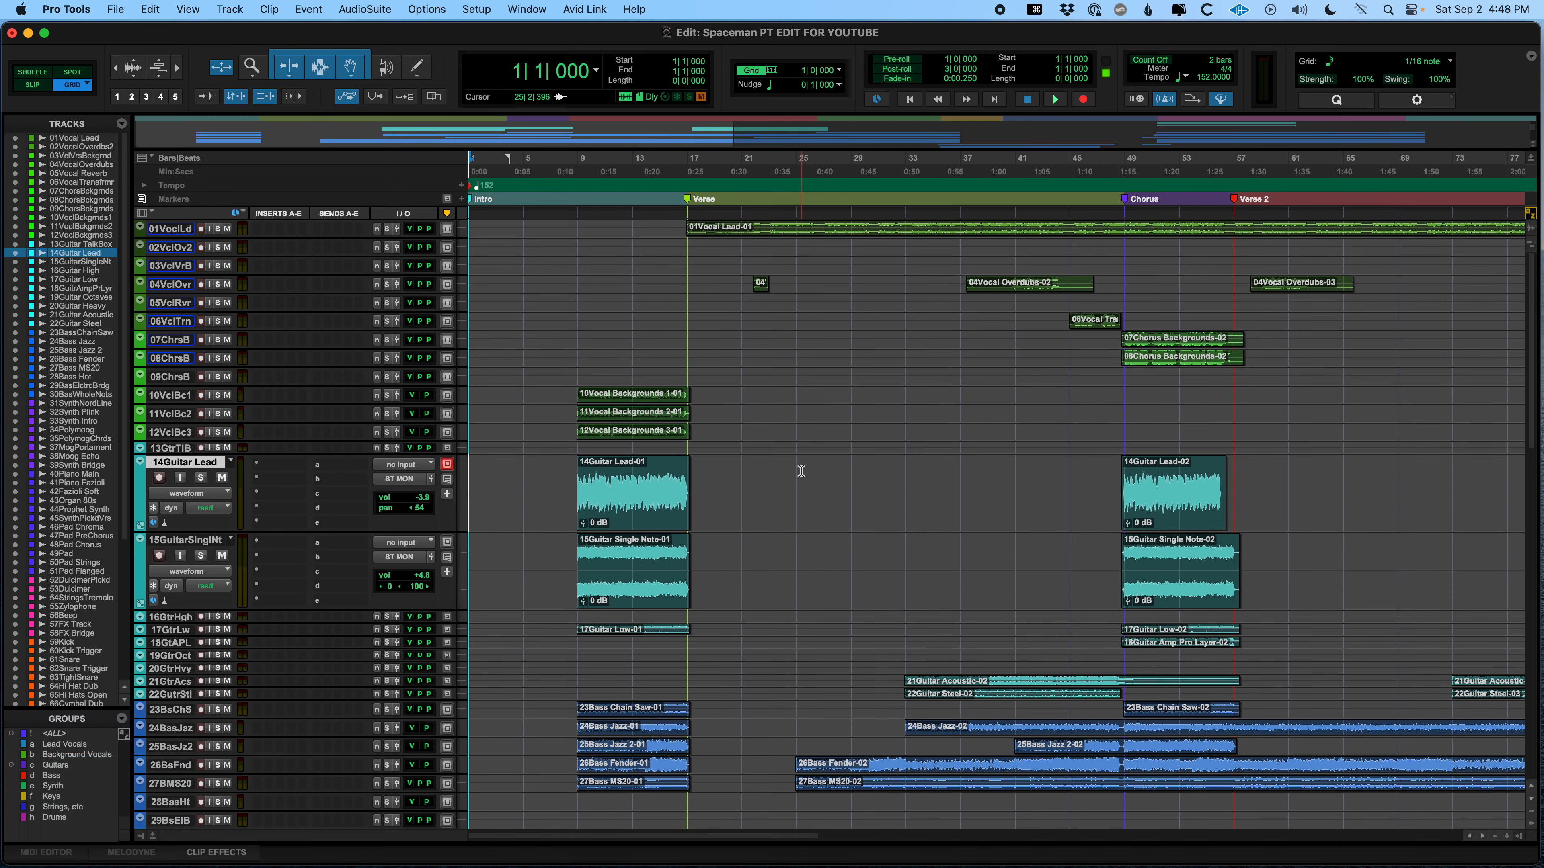
key(Return)
- Place the edit cursor at 27|1|000 on the 14Guitar Lead track and save the session
click(824, 464)
key(super+s)
- Examine the full song arrangement from Intro to Ending across all tracks, down to the drums and the ST MON track
key(r)
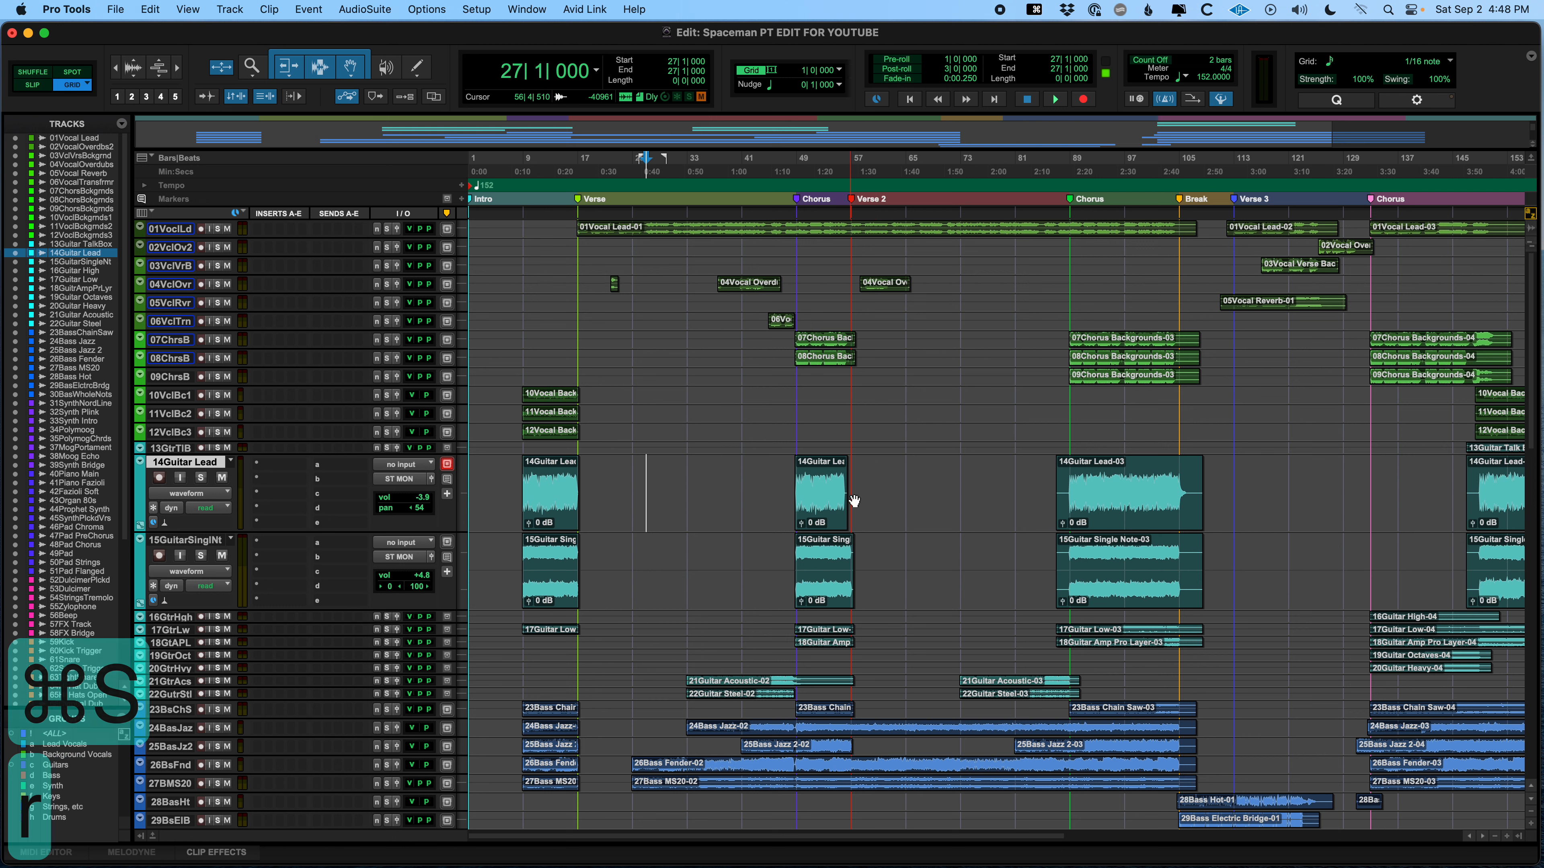
key(r)
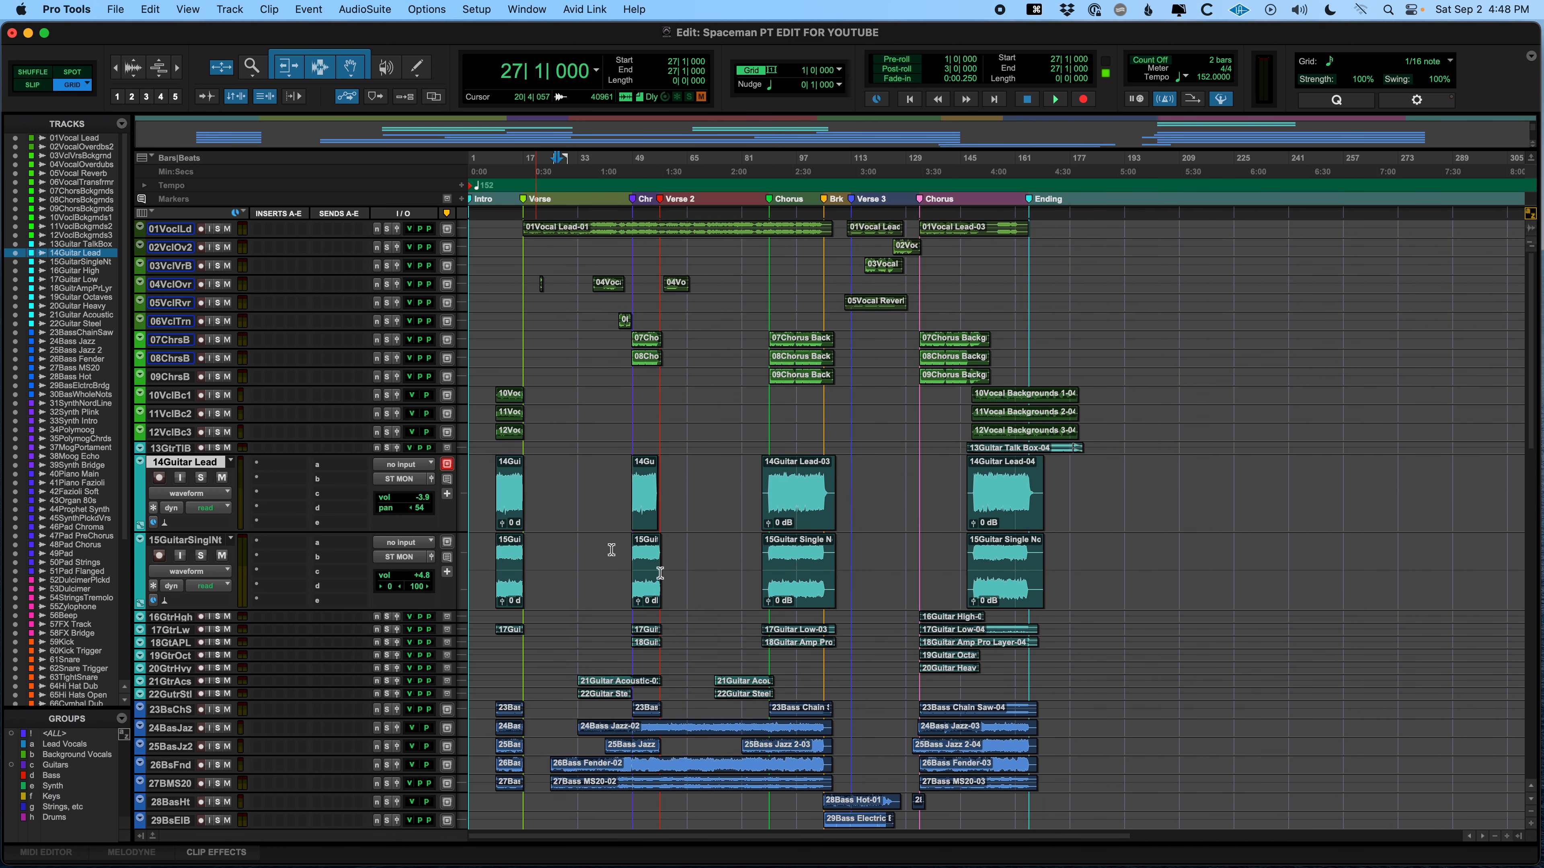
scroll(764, 590, down, 4)
scroll(765, 590, down, 15)
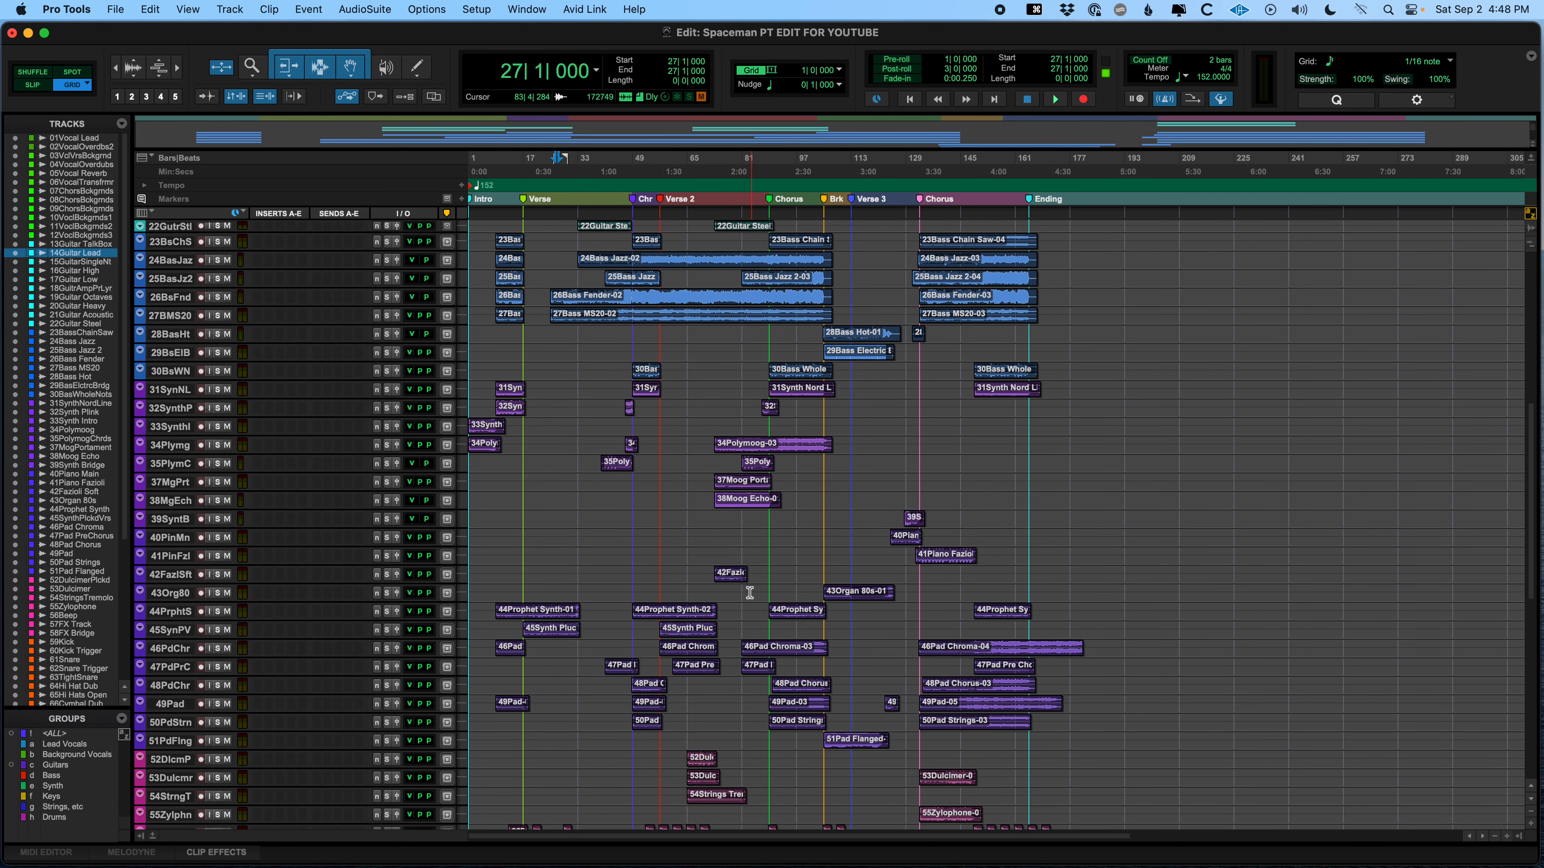
scroll(755, 594, down, 10)
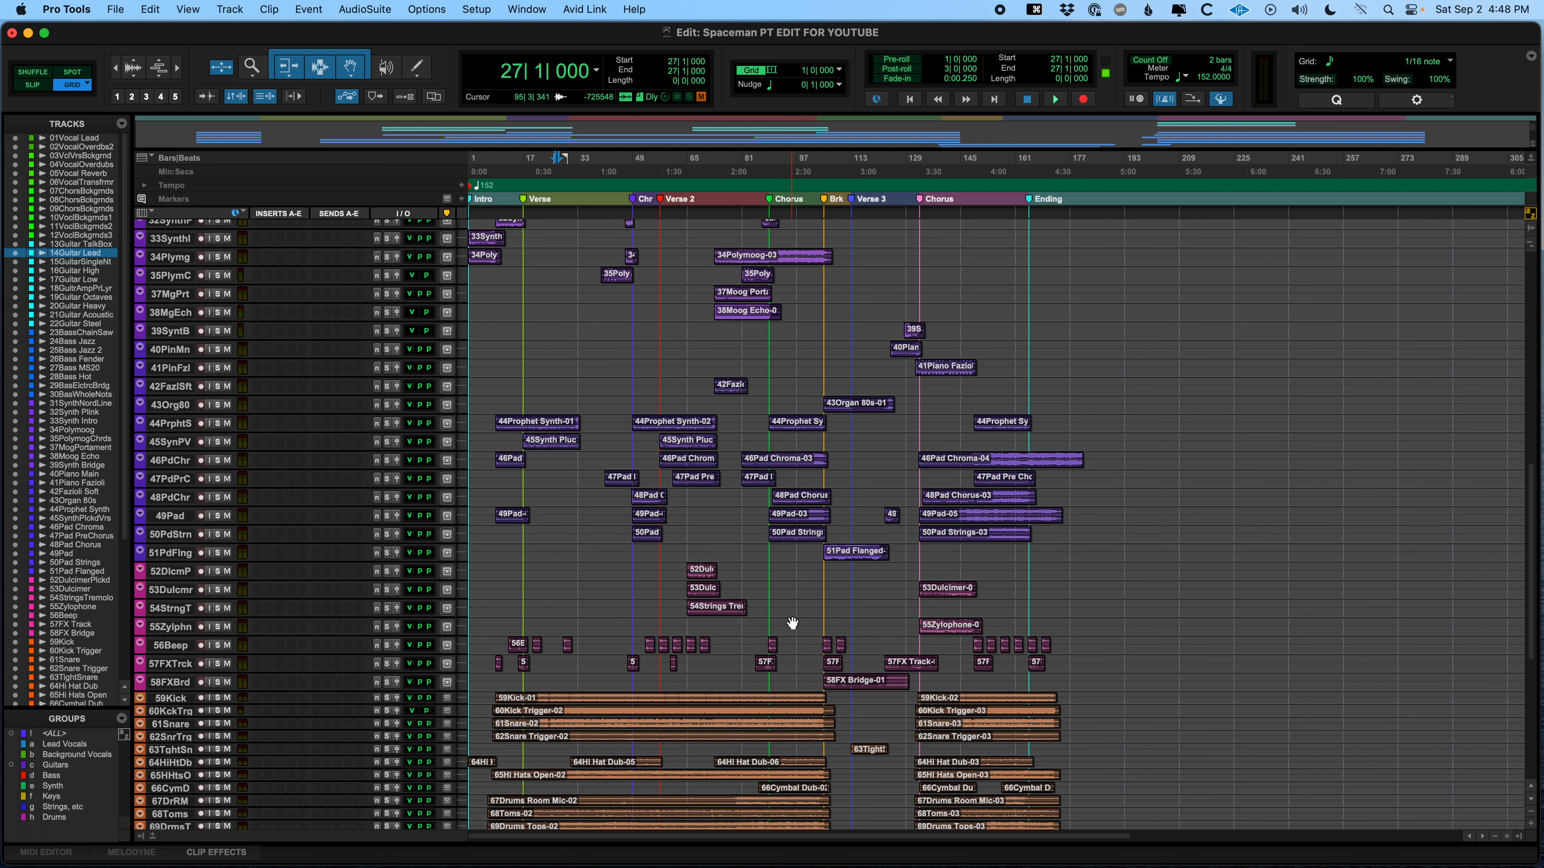
scroll(793, 622, down, 10)
scroll(792, 623, down, 4)
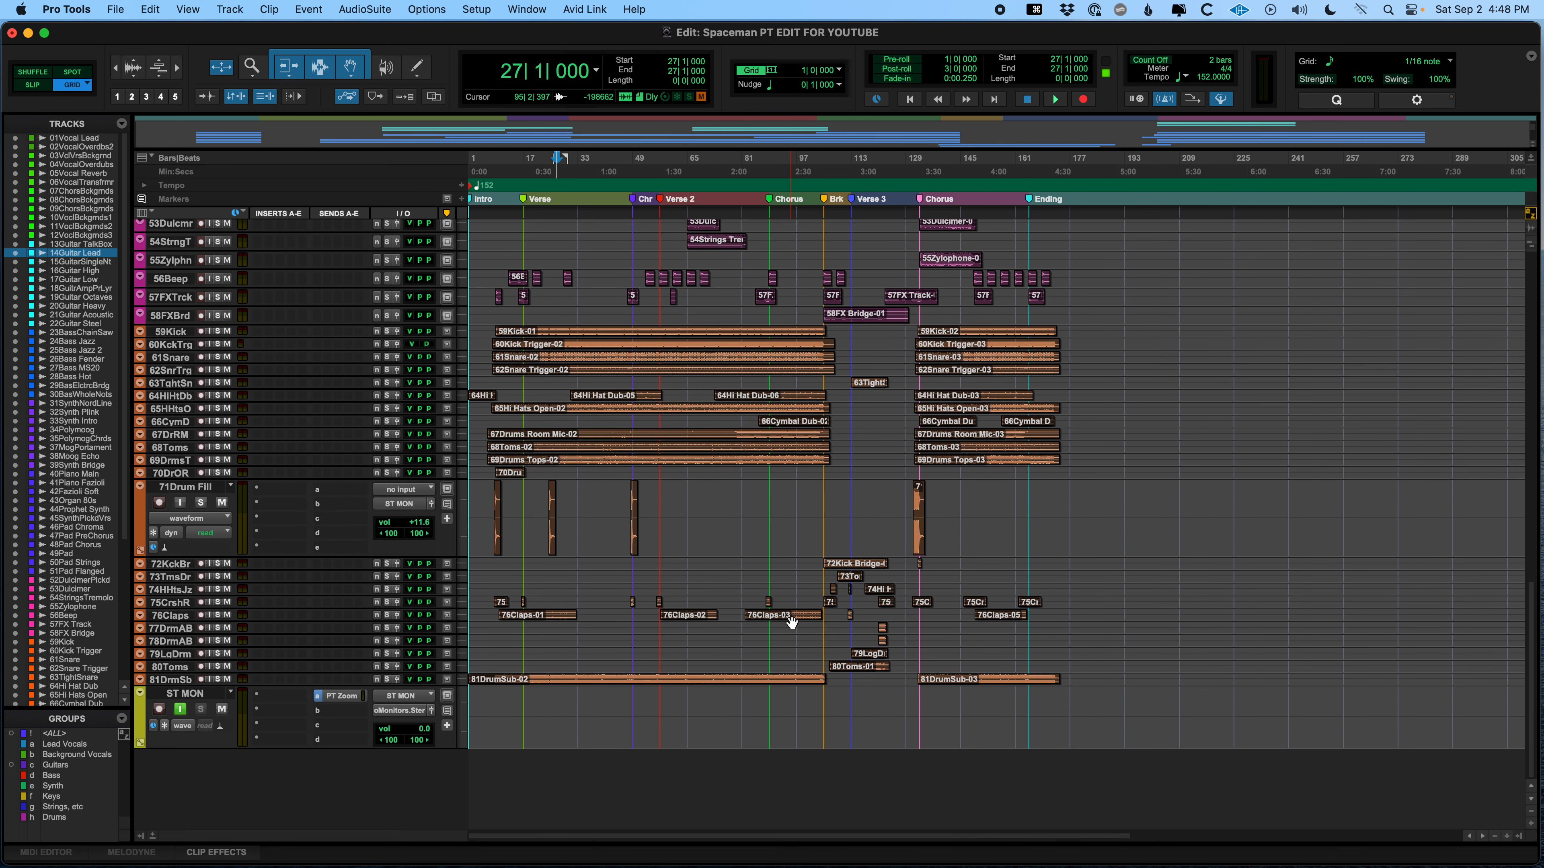